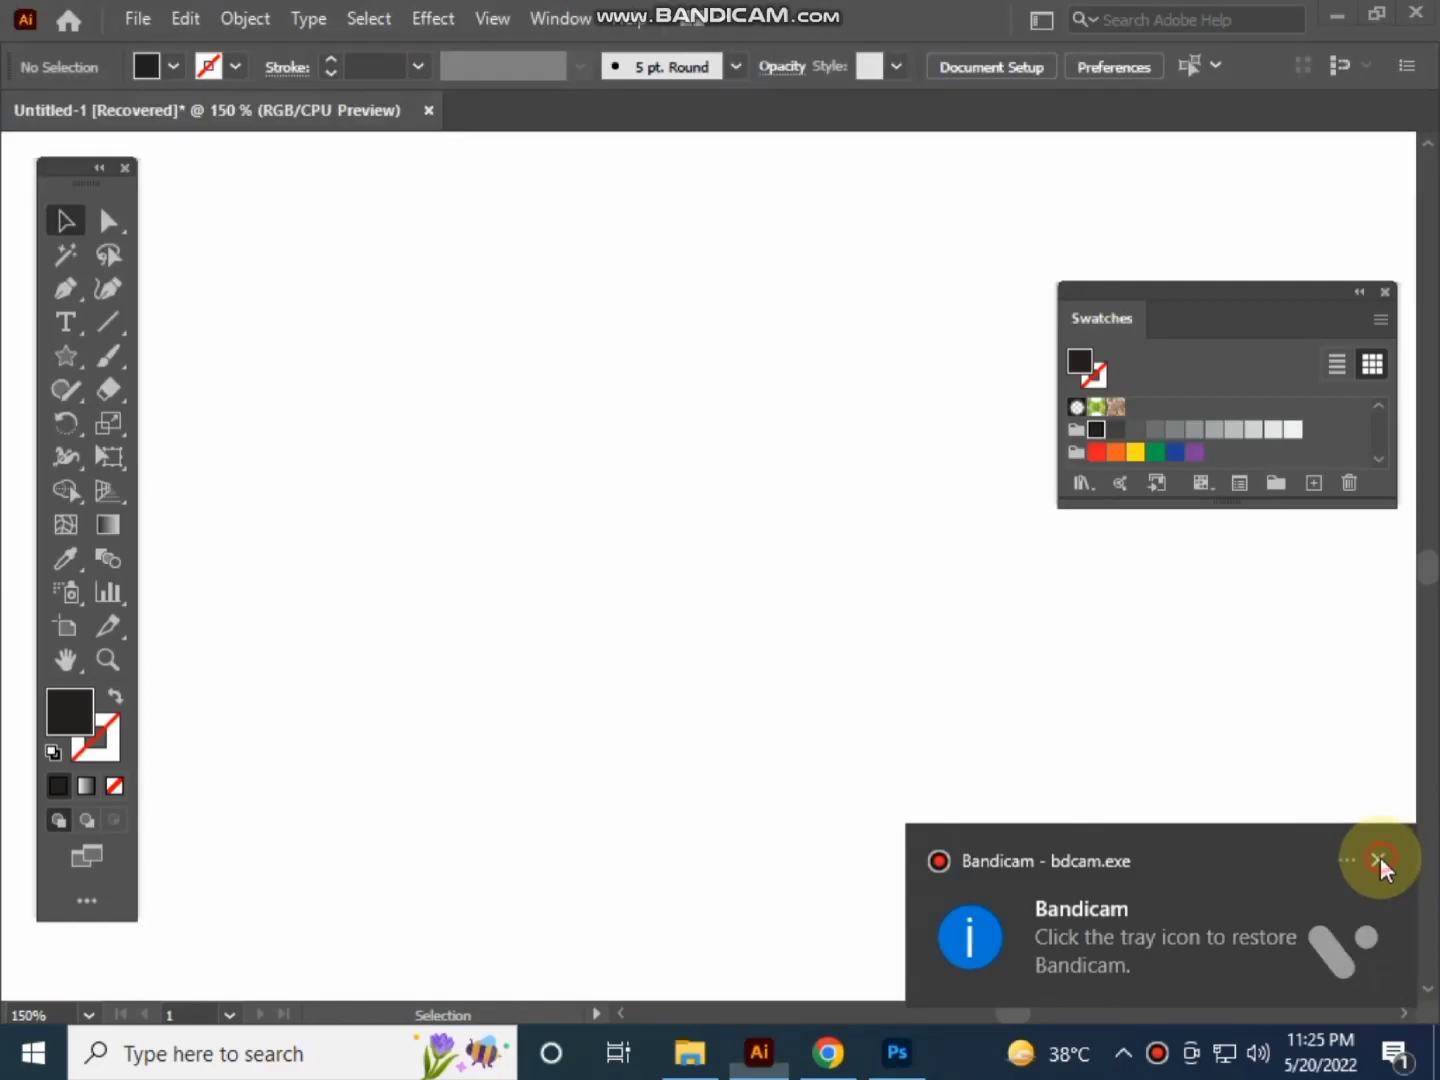
- Draw a tall black oval near the page centre with the Ellipse Tool as the spoon head
left_click(1380, 858)
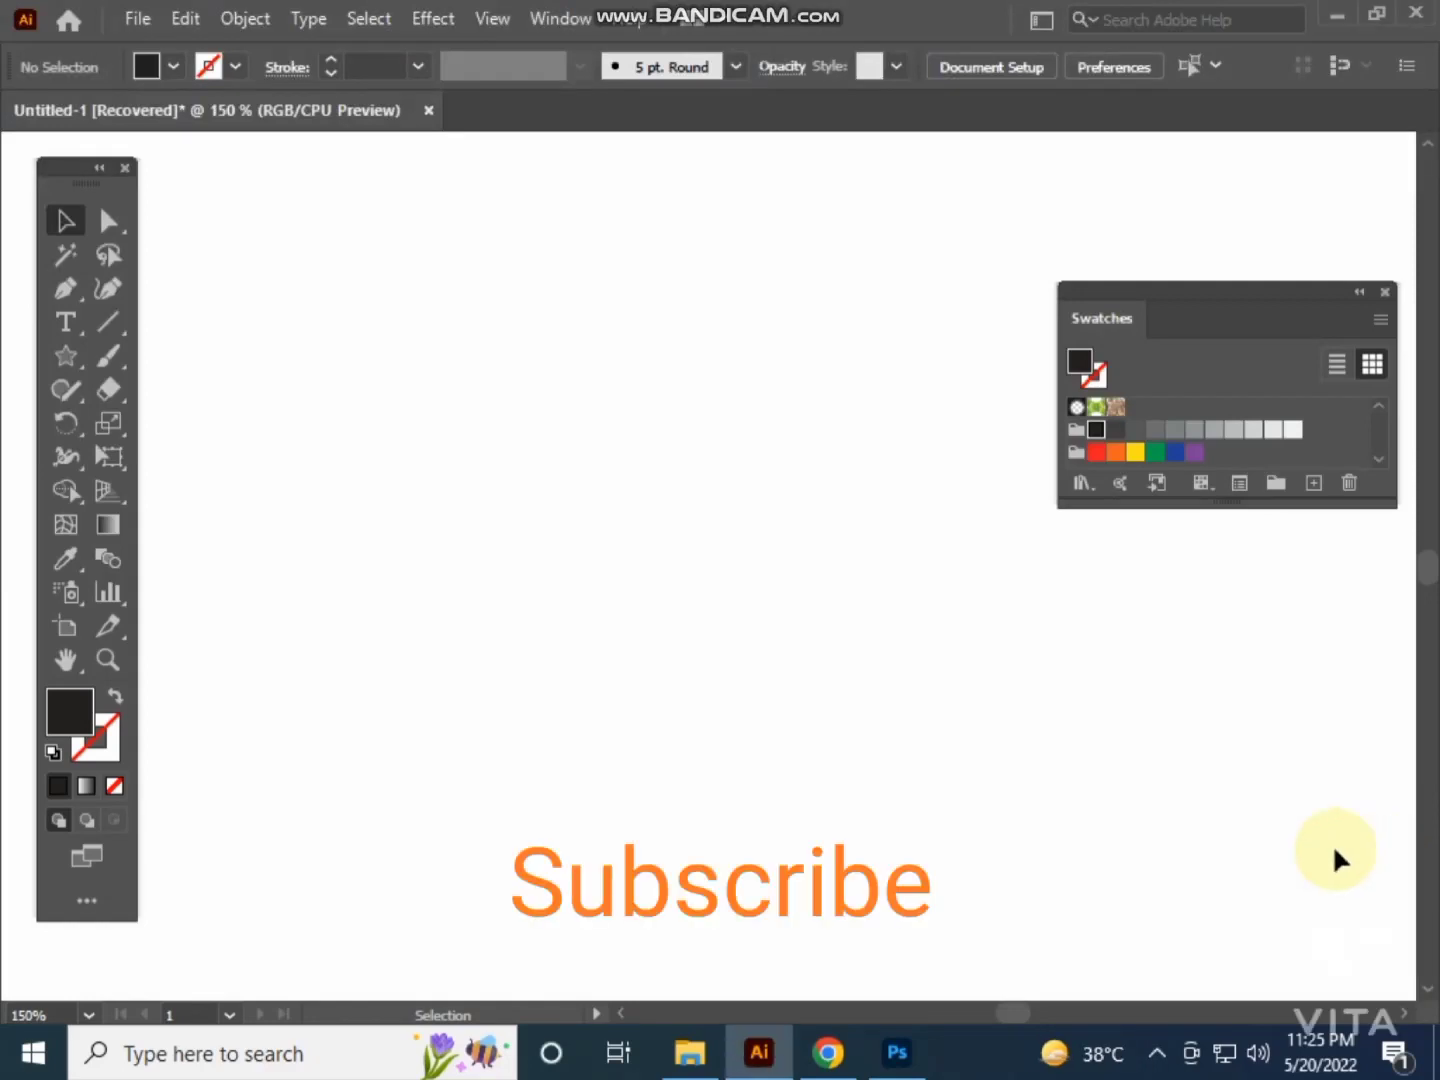
left_click(76, 363)
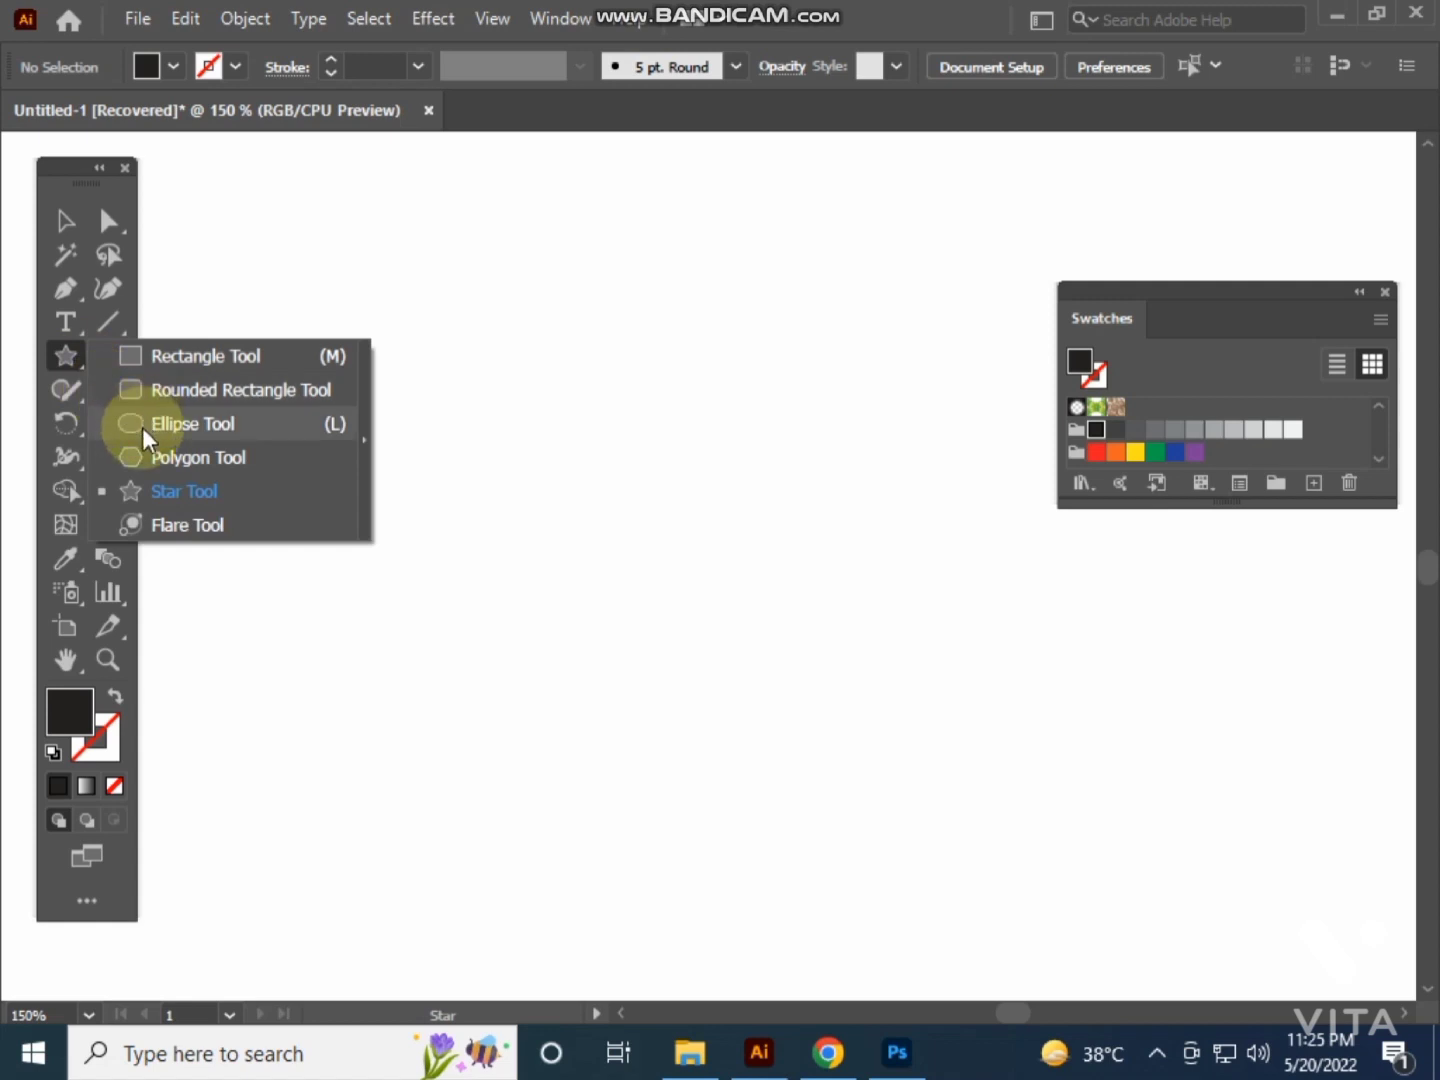
left_click(142, 428)
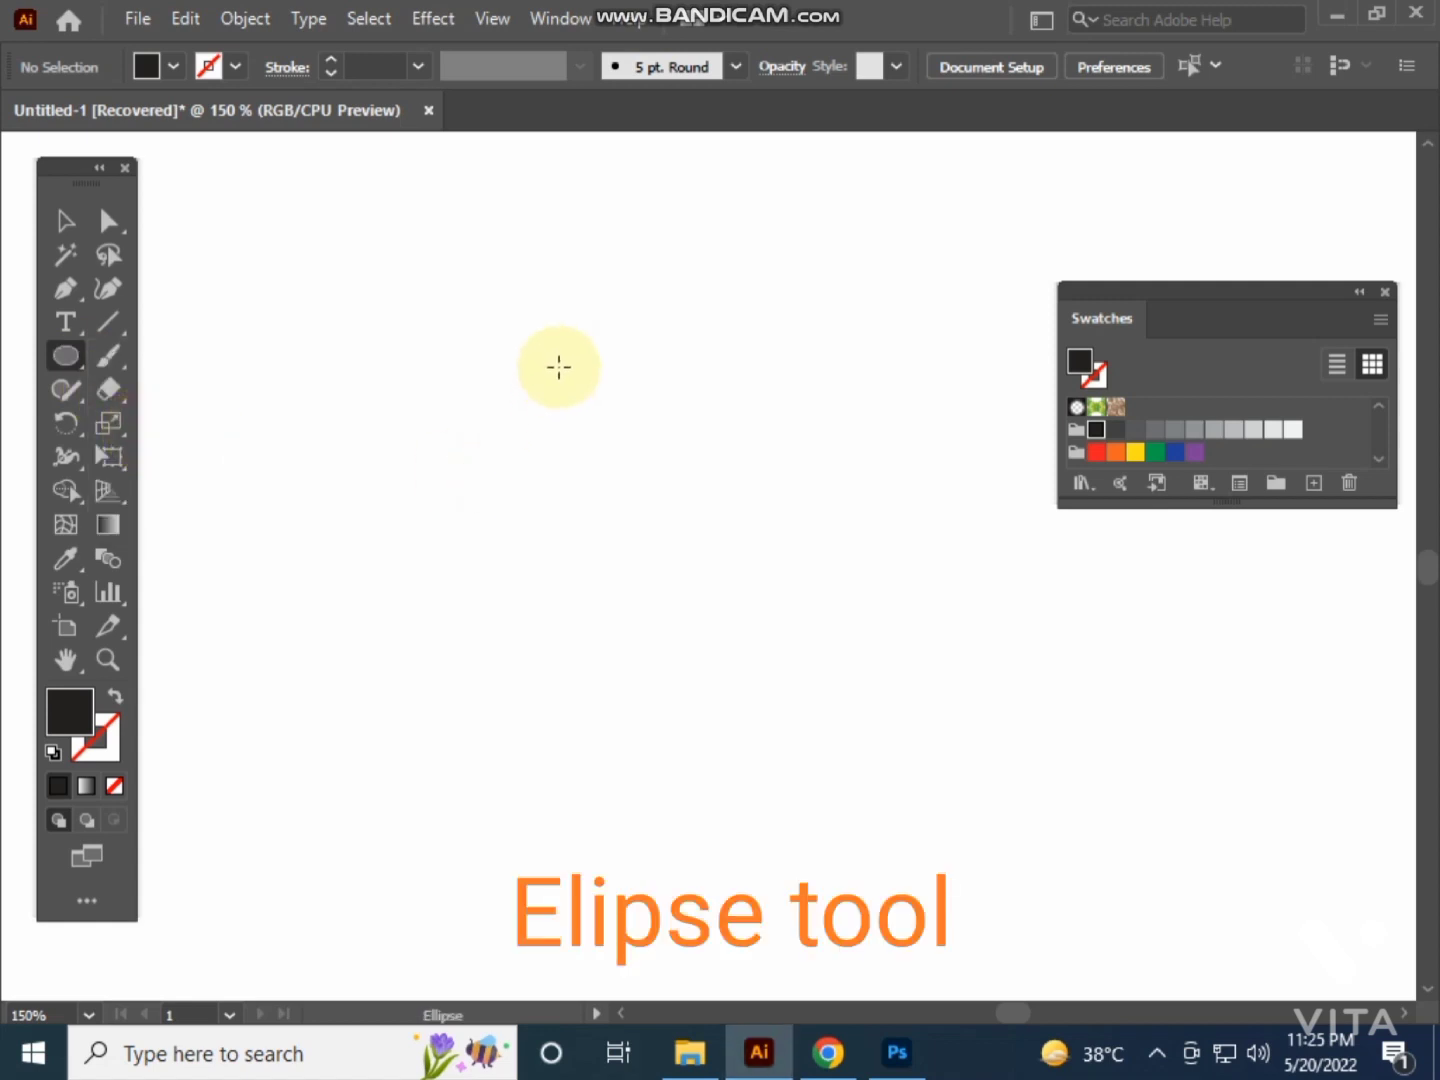
mouse_move(559, 364)
left_mouse_down()
mouse_move(611, 471)
mouse_move(659, 520)
left_mouse_up()
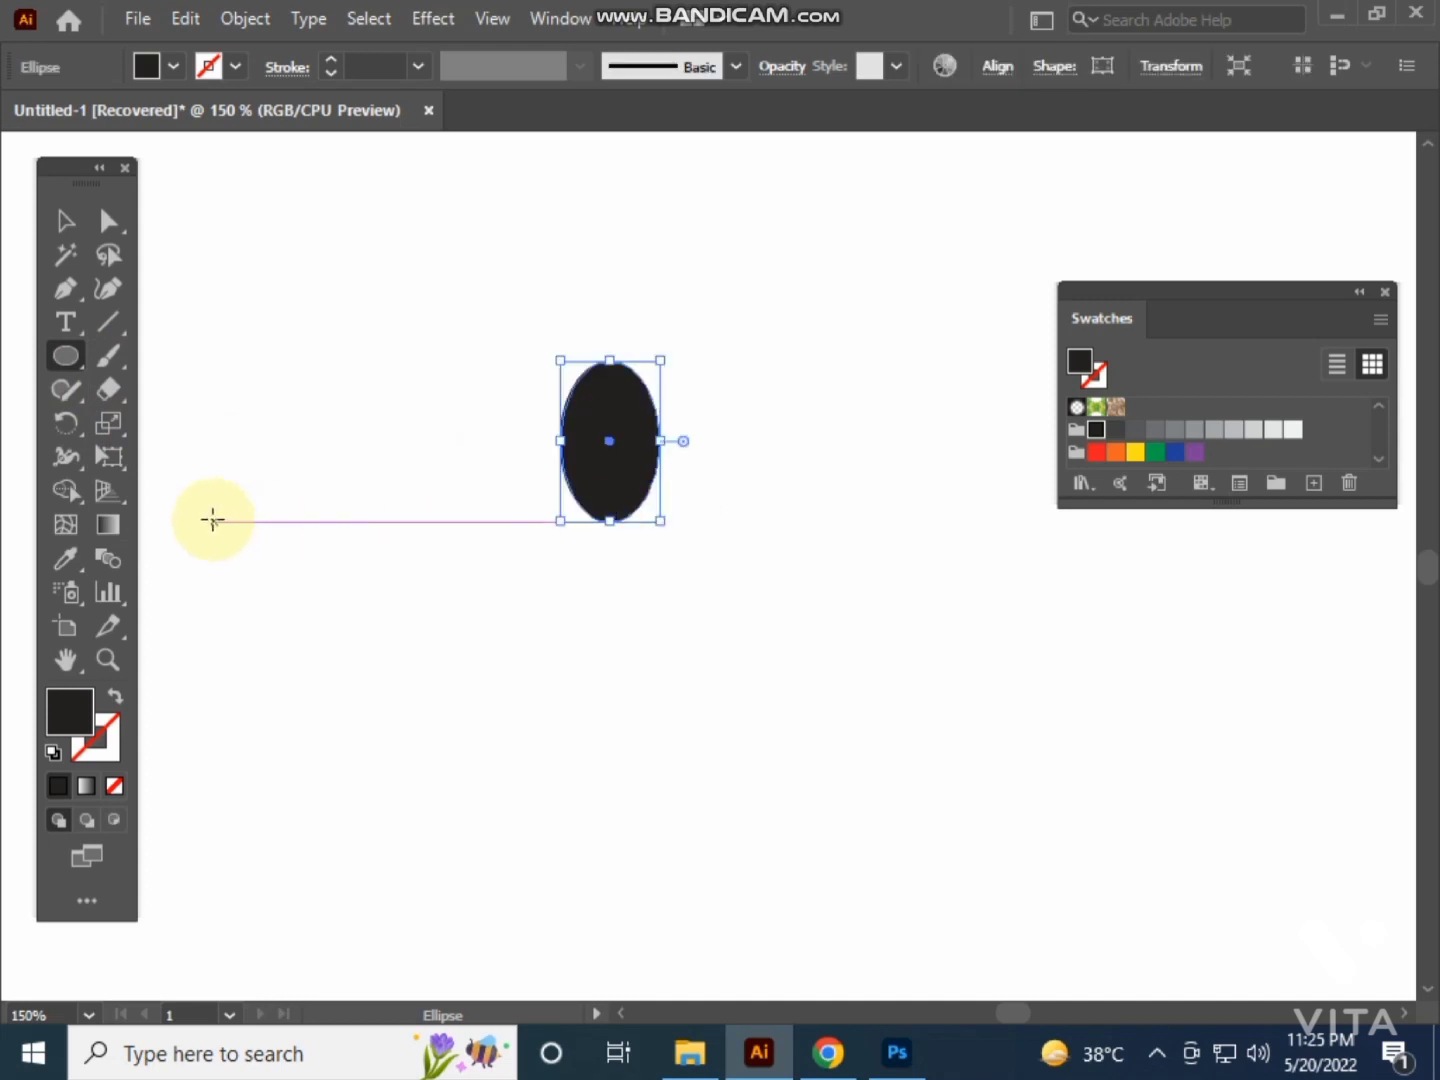
left_click_drag(72, 361, 160, 364)
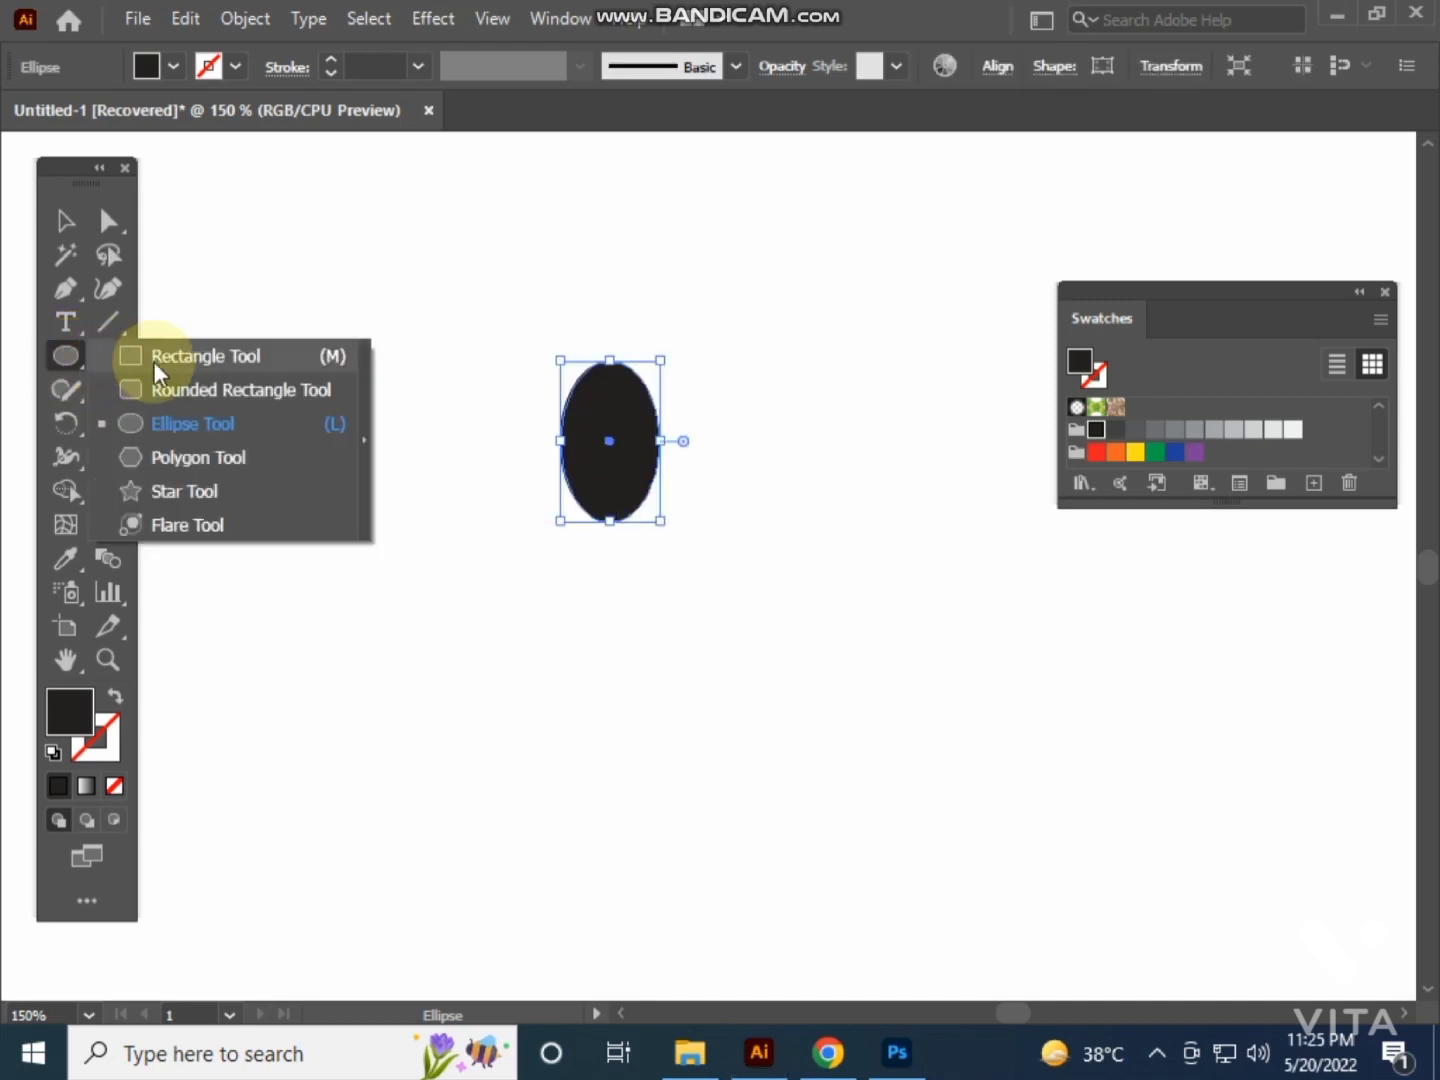
- Draw a long narrow rectangle below the oval as the spoon handle
left_click(158, 358)
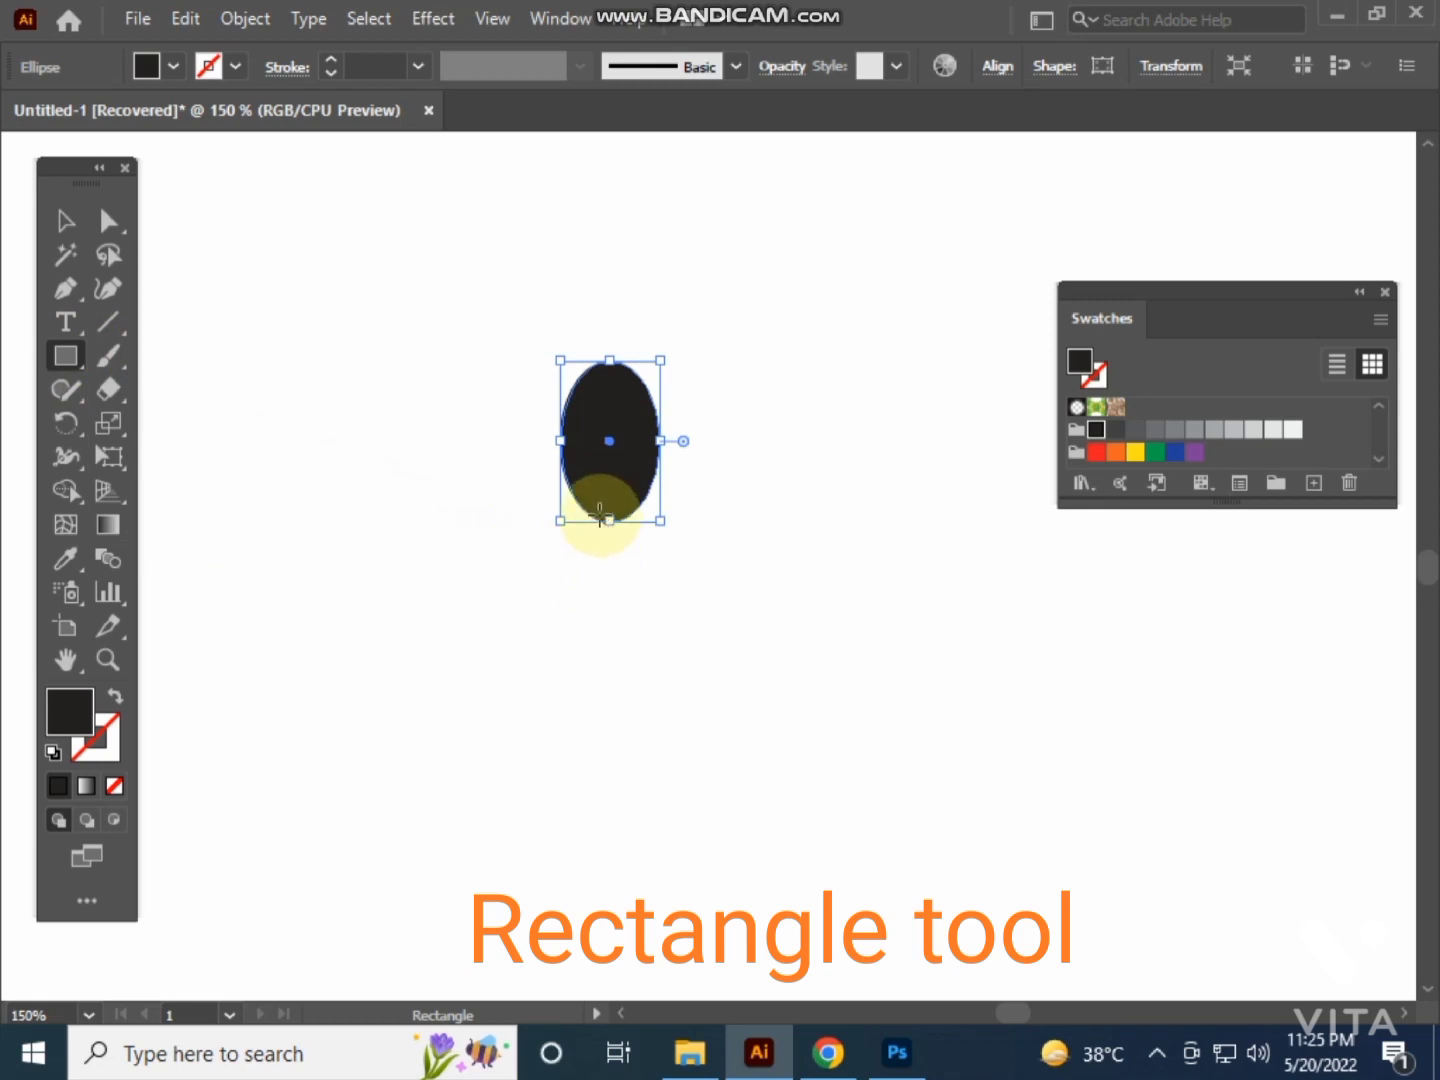
mouse_move(600, 483)
left_mouse_down()
mouse_move(618, 551)
mouse_move(627, 823)
left_mouse_up()
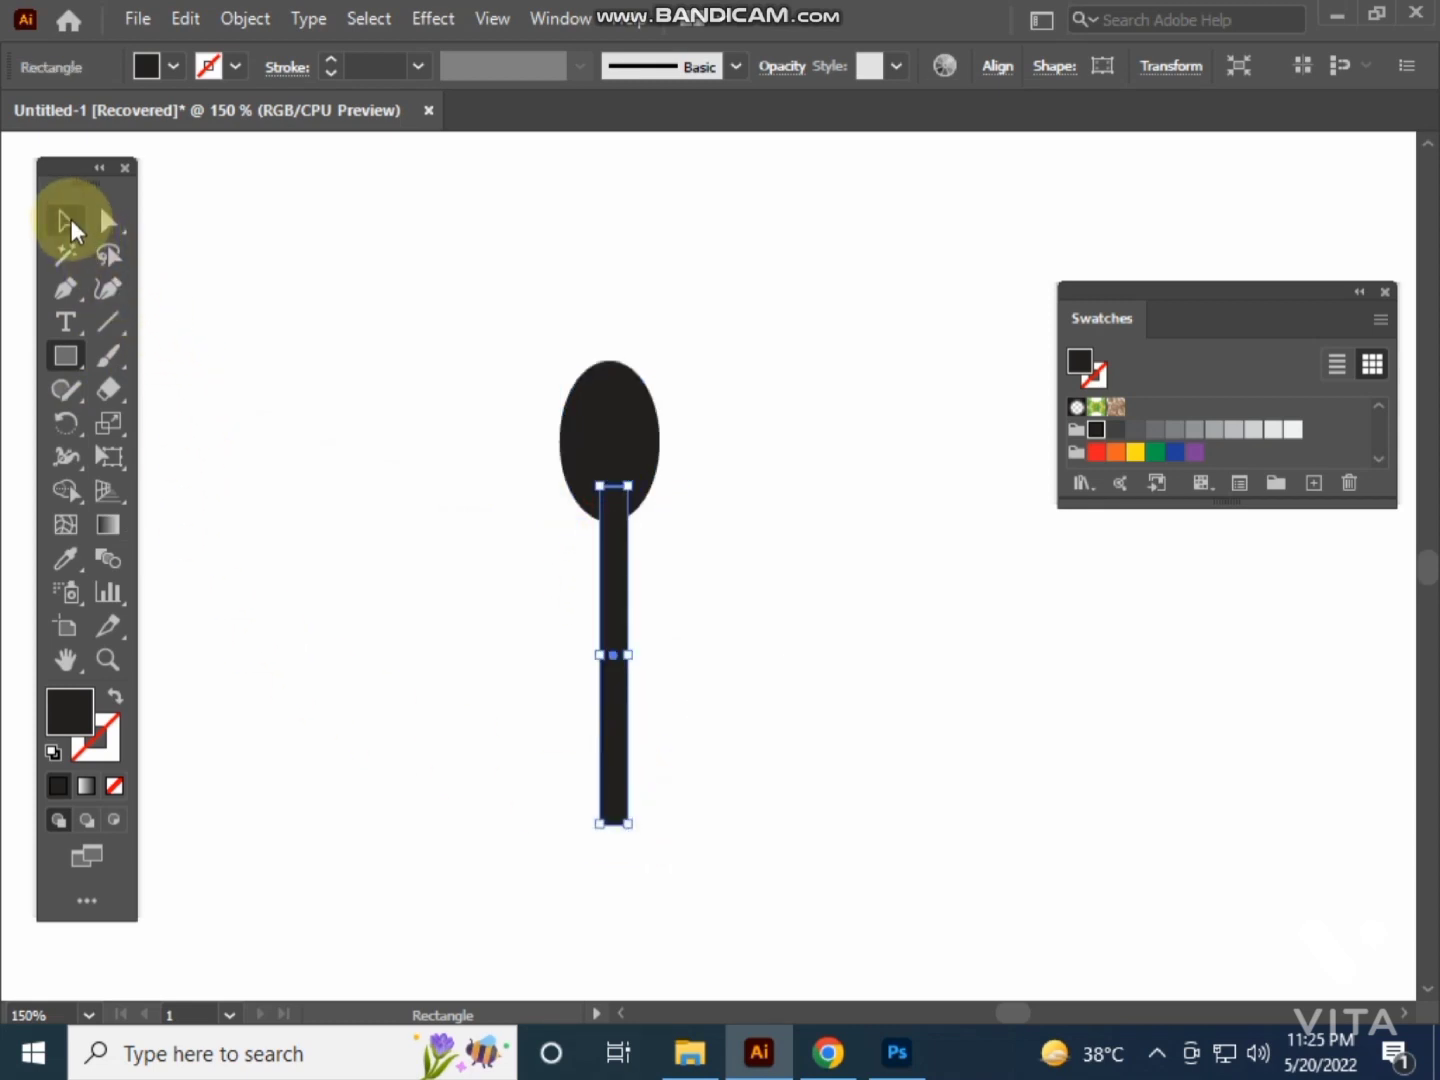
left_click(66, 221)
left_click(382, 310)
- Centre the oval and handle horizontally with Horizontal Align Center
left_click_drag(457, 325, 713, 560)
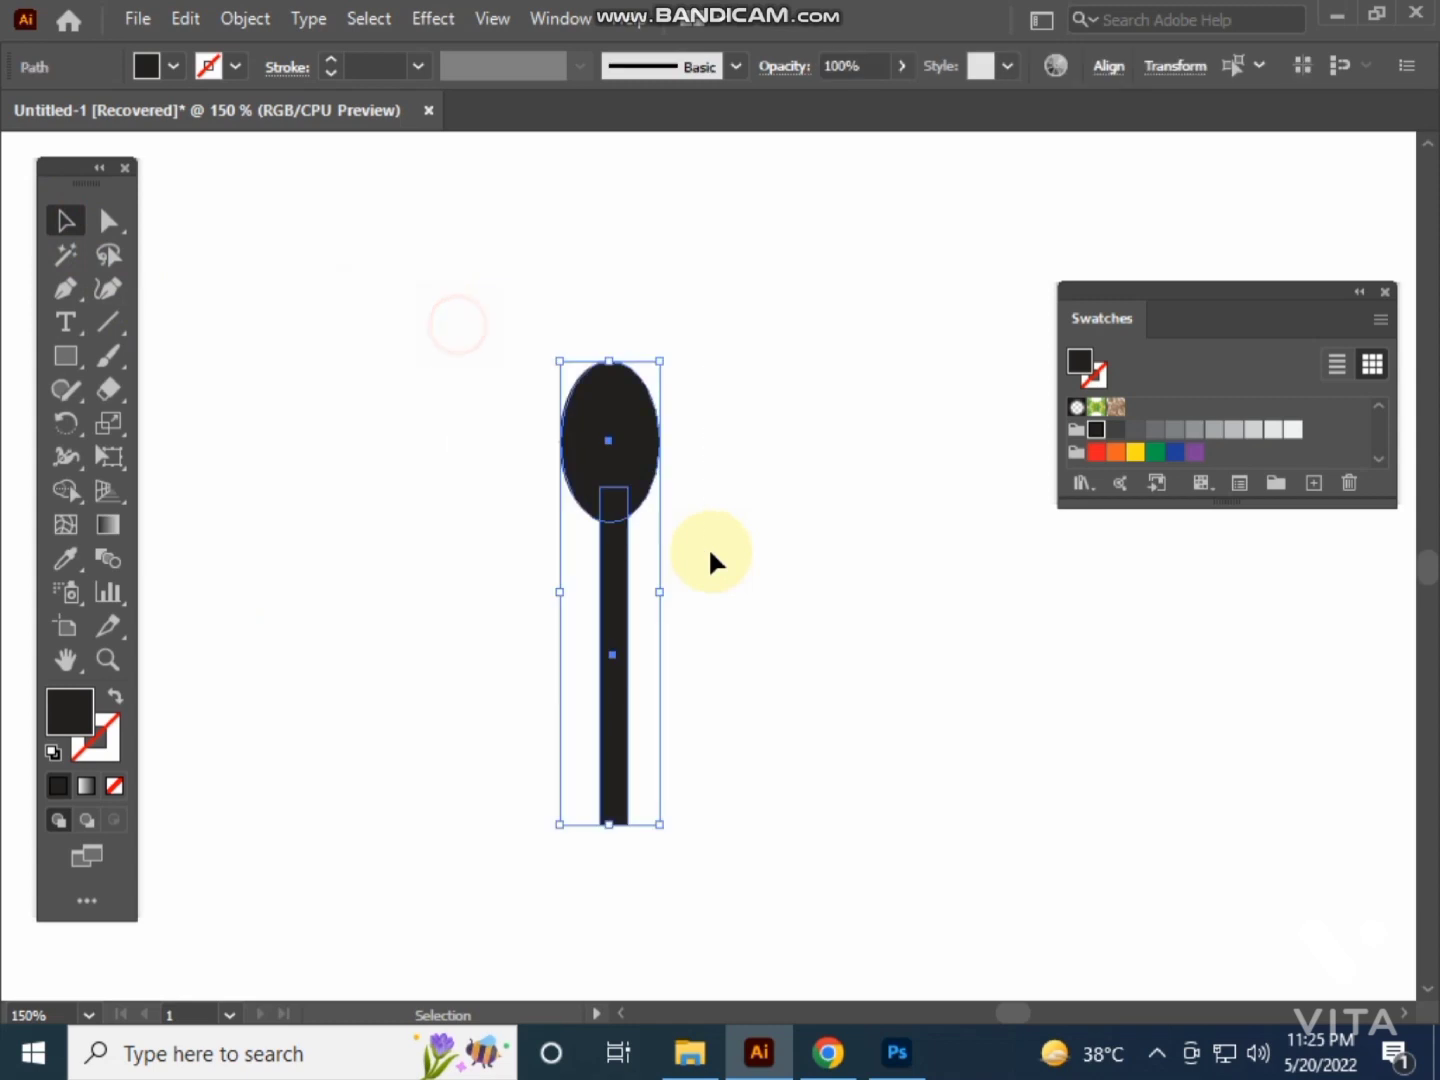
left_click(1108, 66)
left_click(873, 146)
left_click(860, 428)
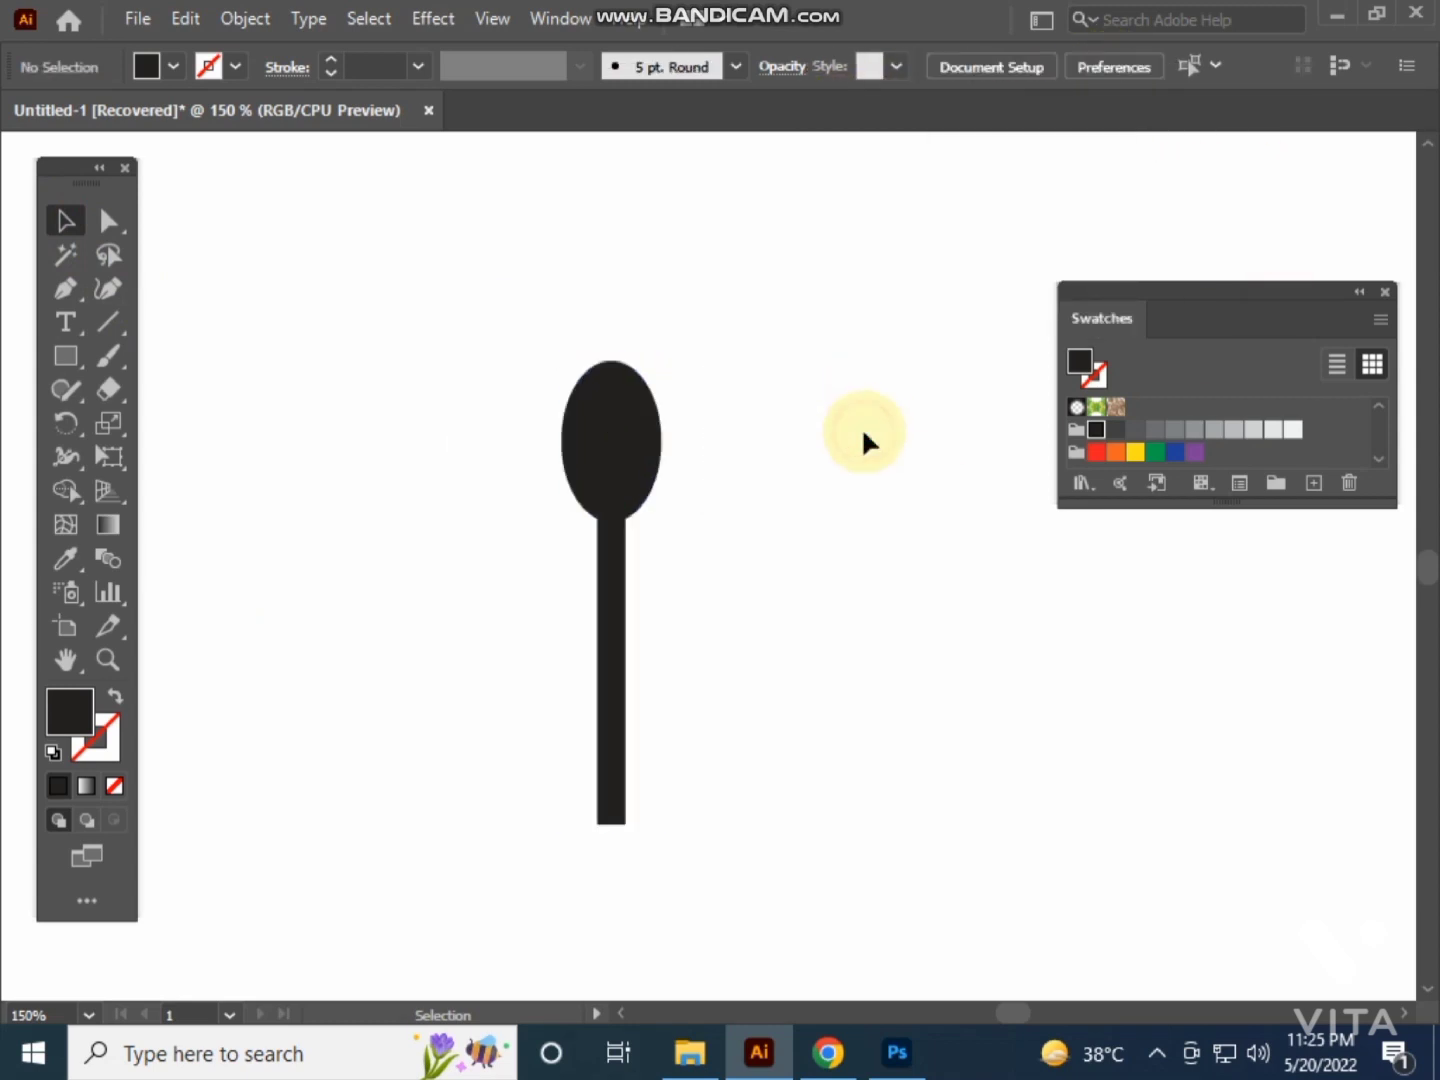
left_click(601, 589)
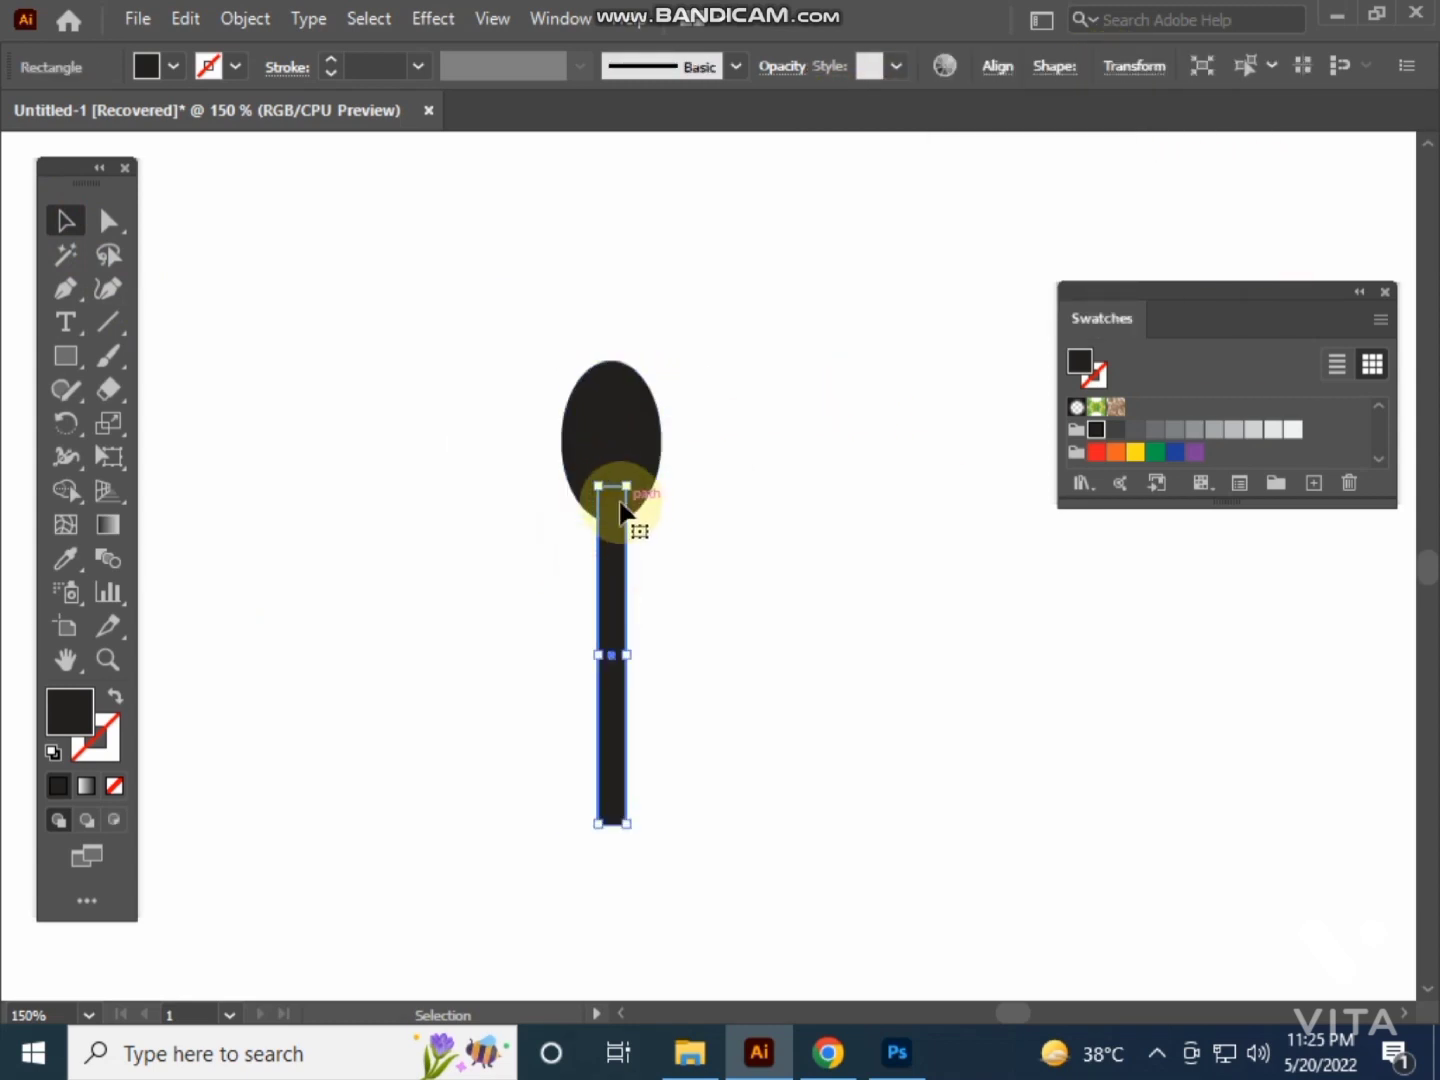
- Drag the handle's top-right anchor inward with Direct Selection to narrow its top
scroll(620, 505, "up", 3)
scroll(620, 505, "up", 2)
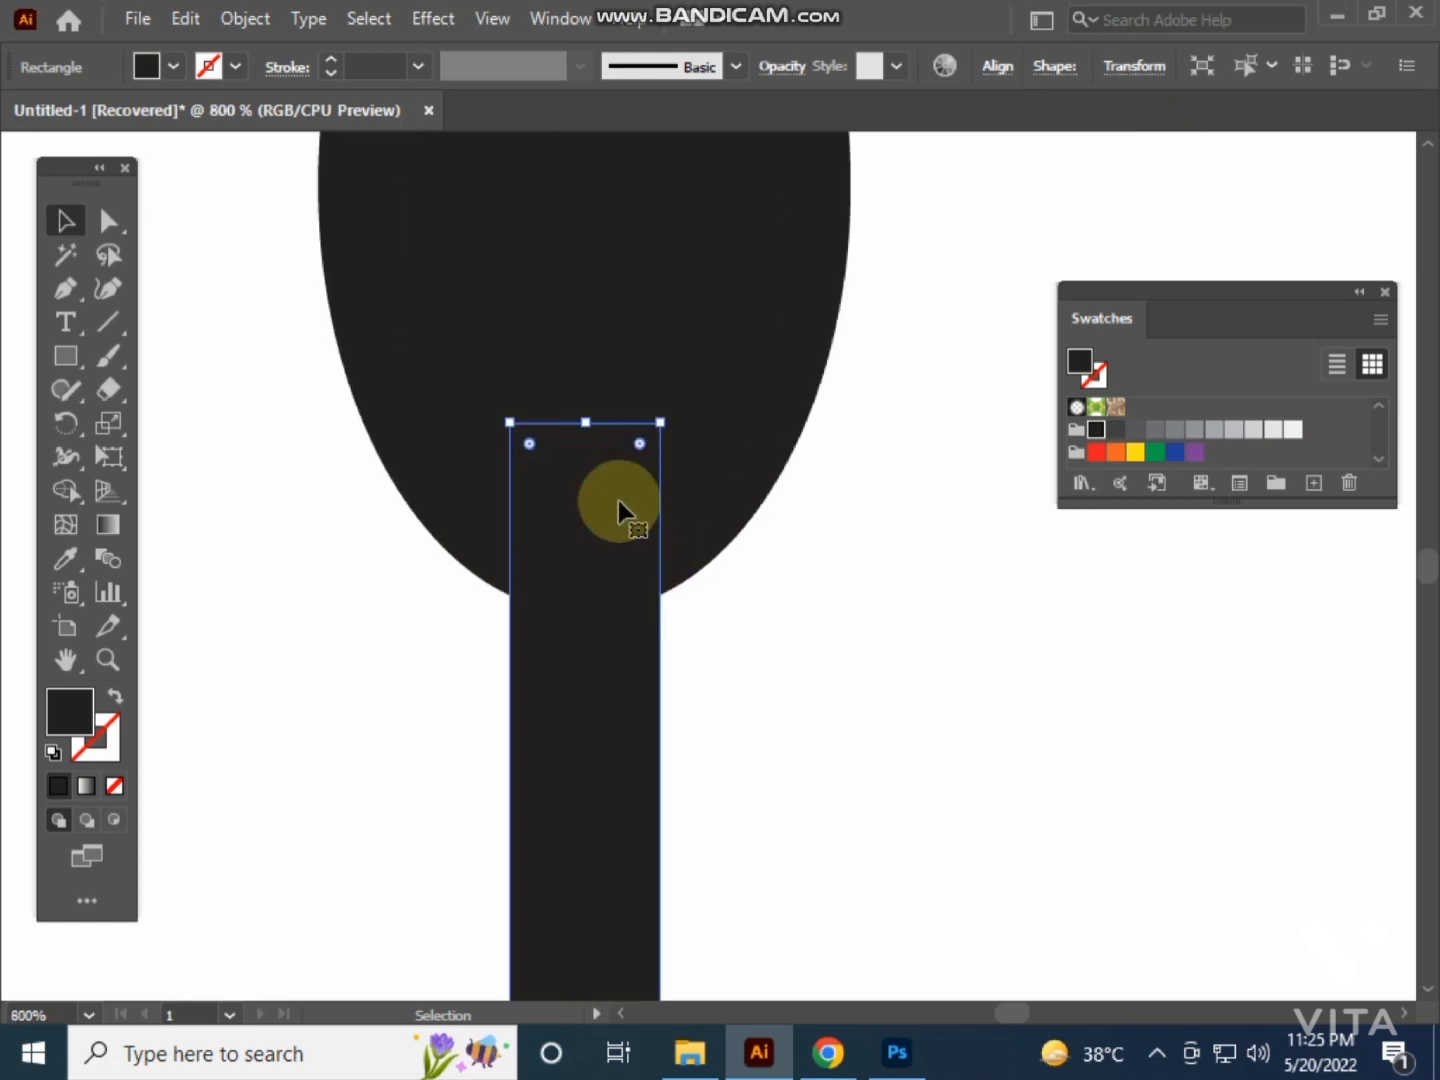
left_click_drag(620, 505, 797, 545)
left_click(108, 221)
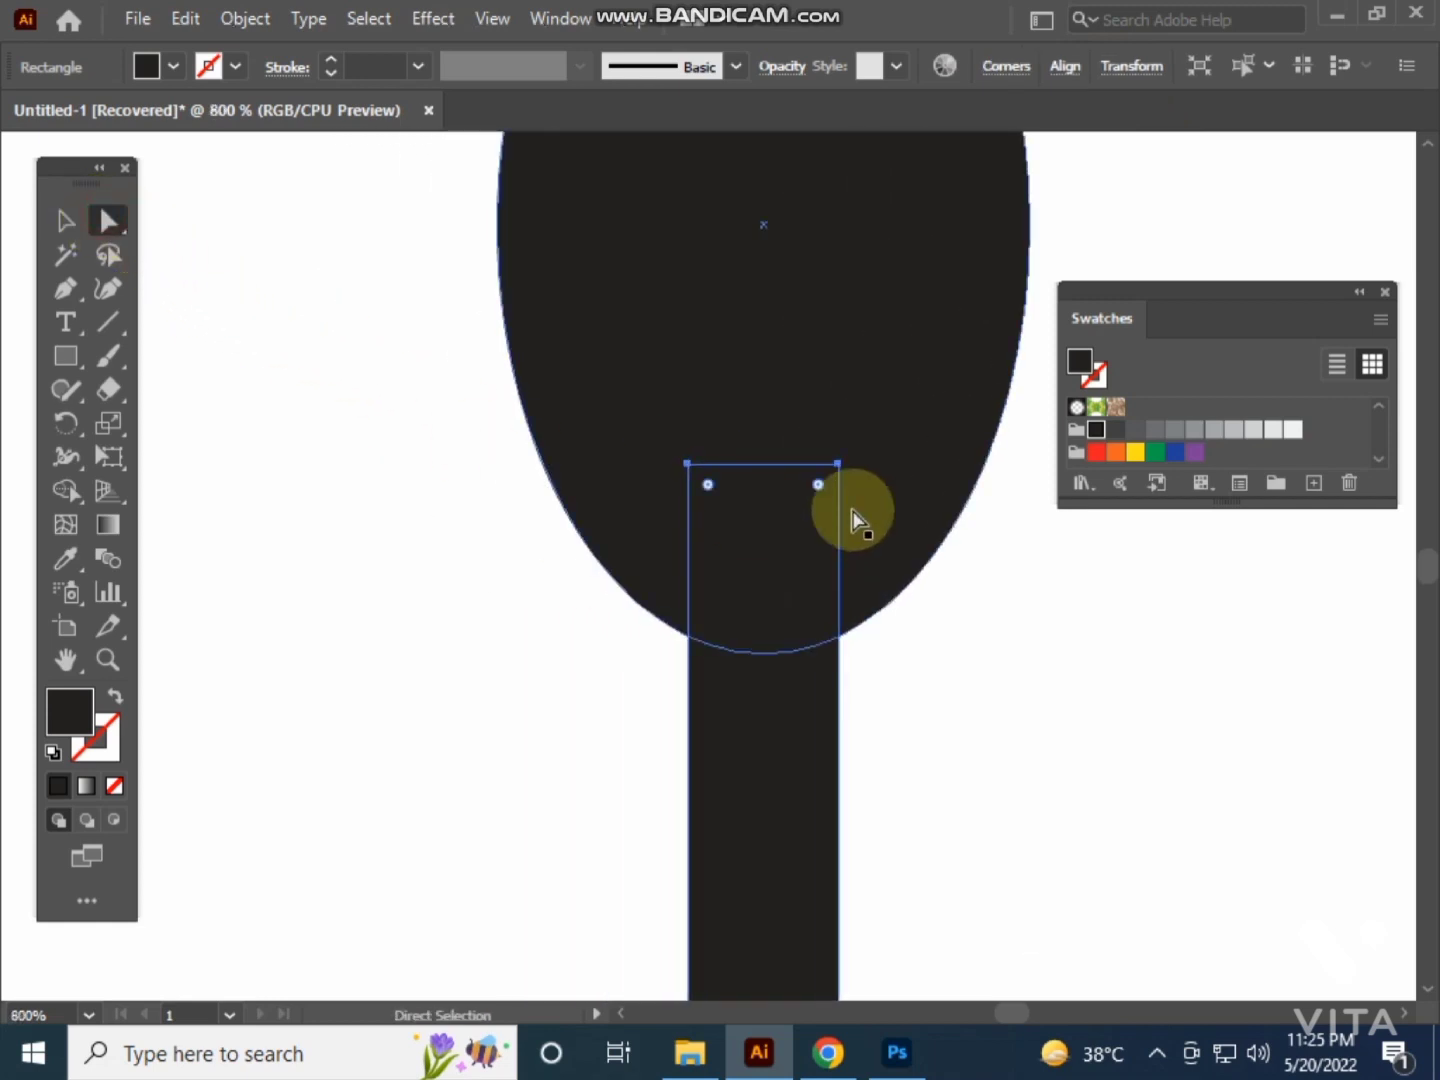
scroll(820, 468, "up", 2)
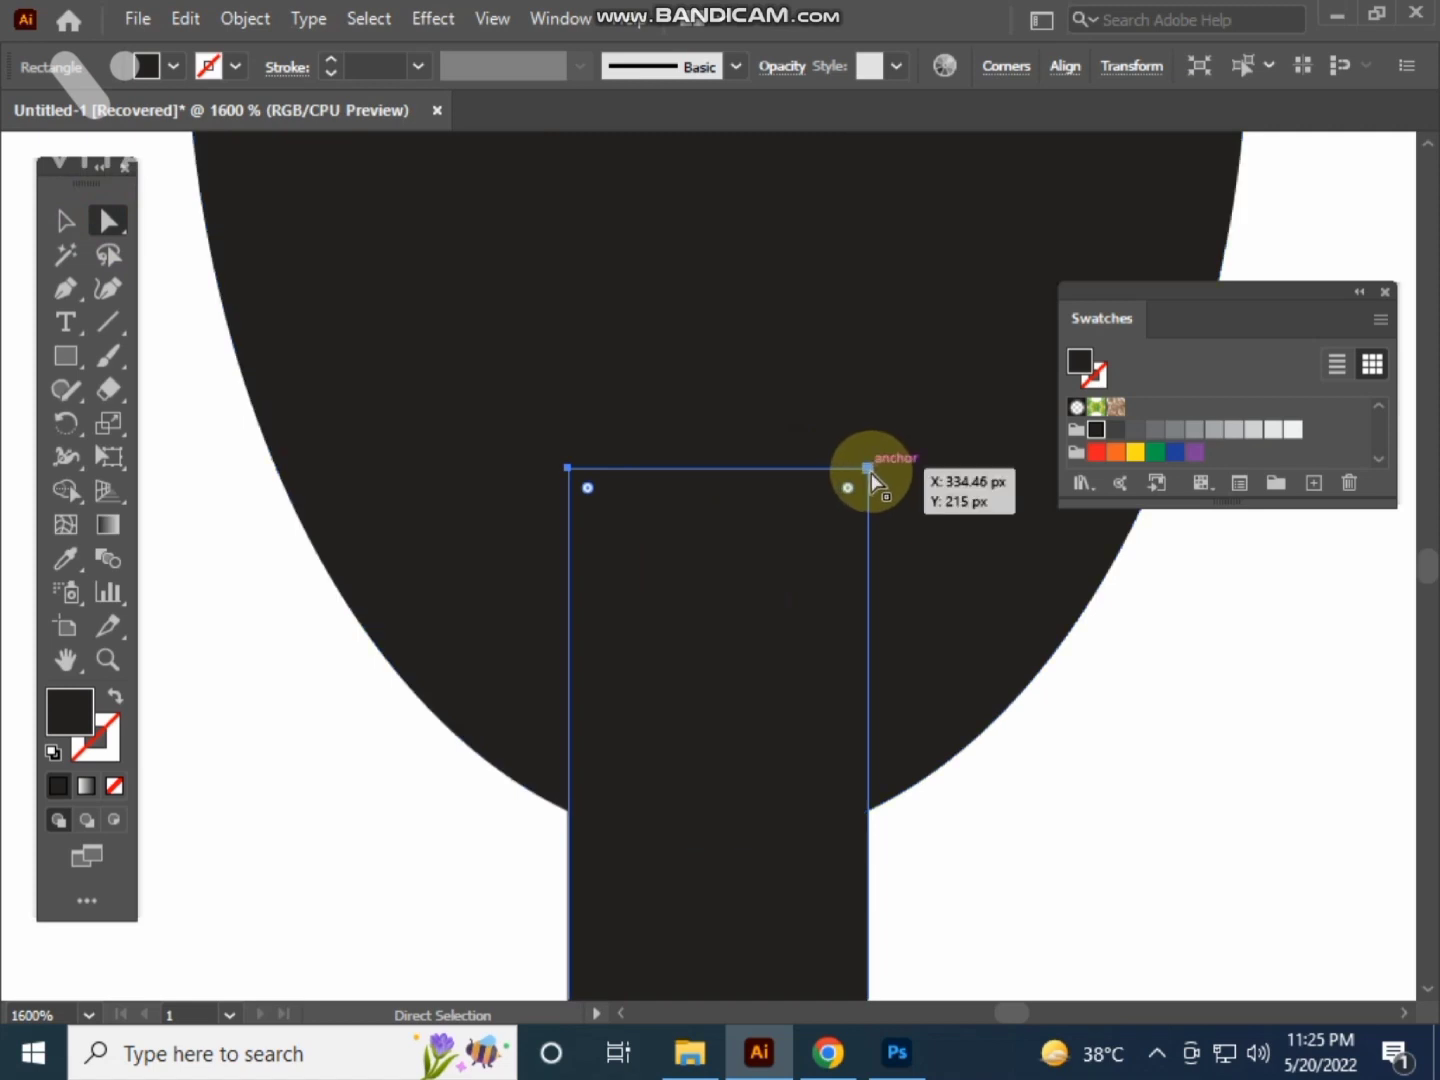
left_click(869, 468)
left_click_drag(868, 468, 748, 475)
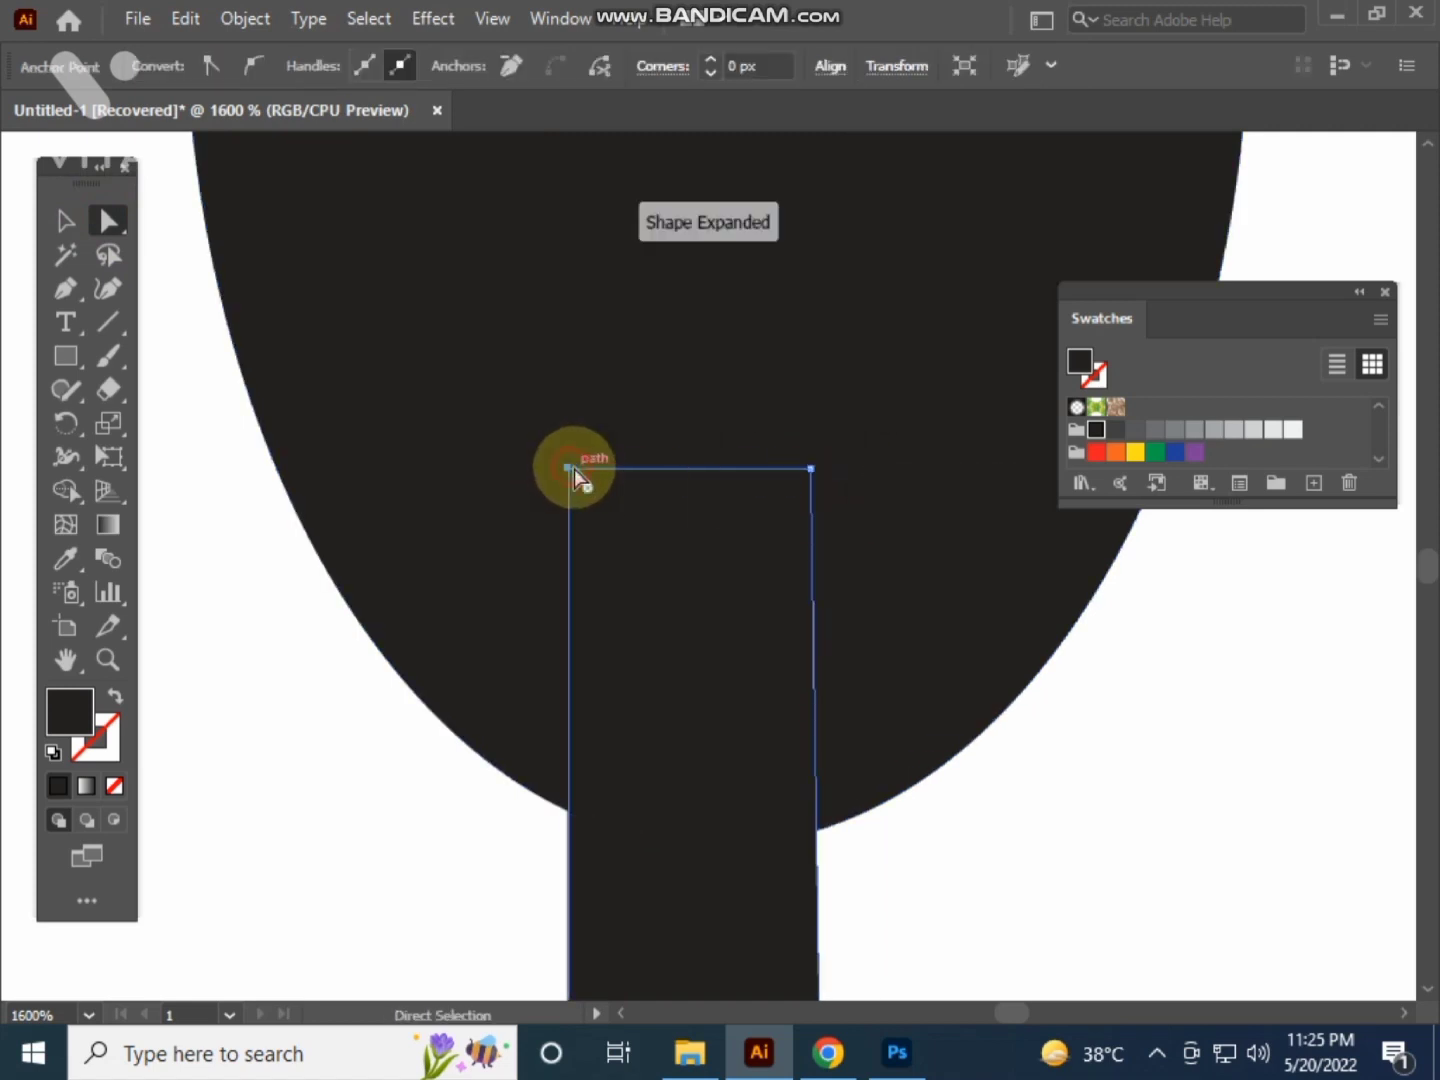
- Pull the handle's top-left anchor inward to finish the taper
left_click_drag(570, 468, 630, 469)
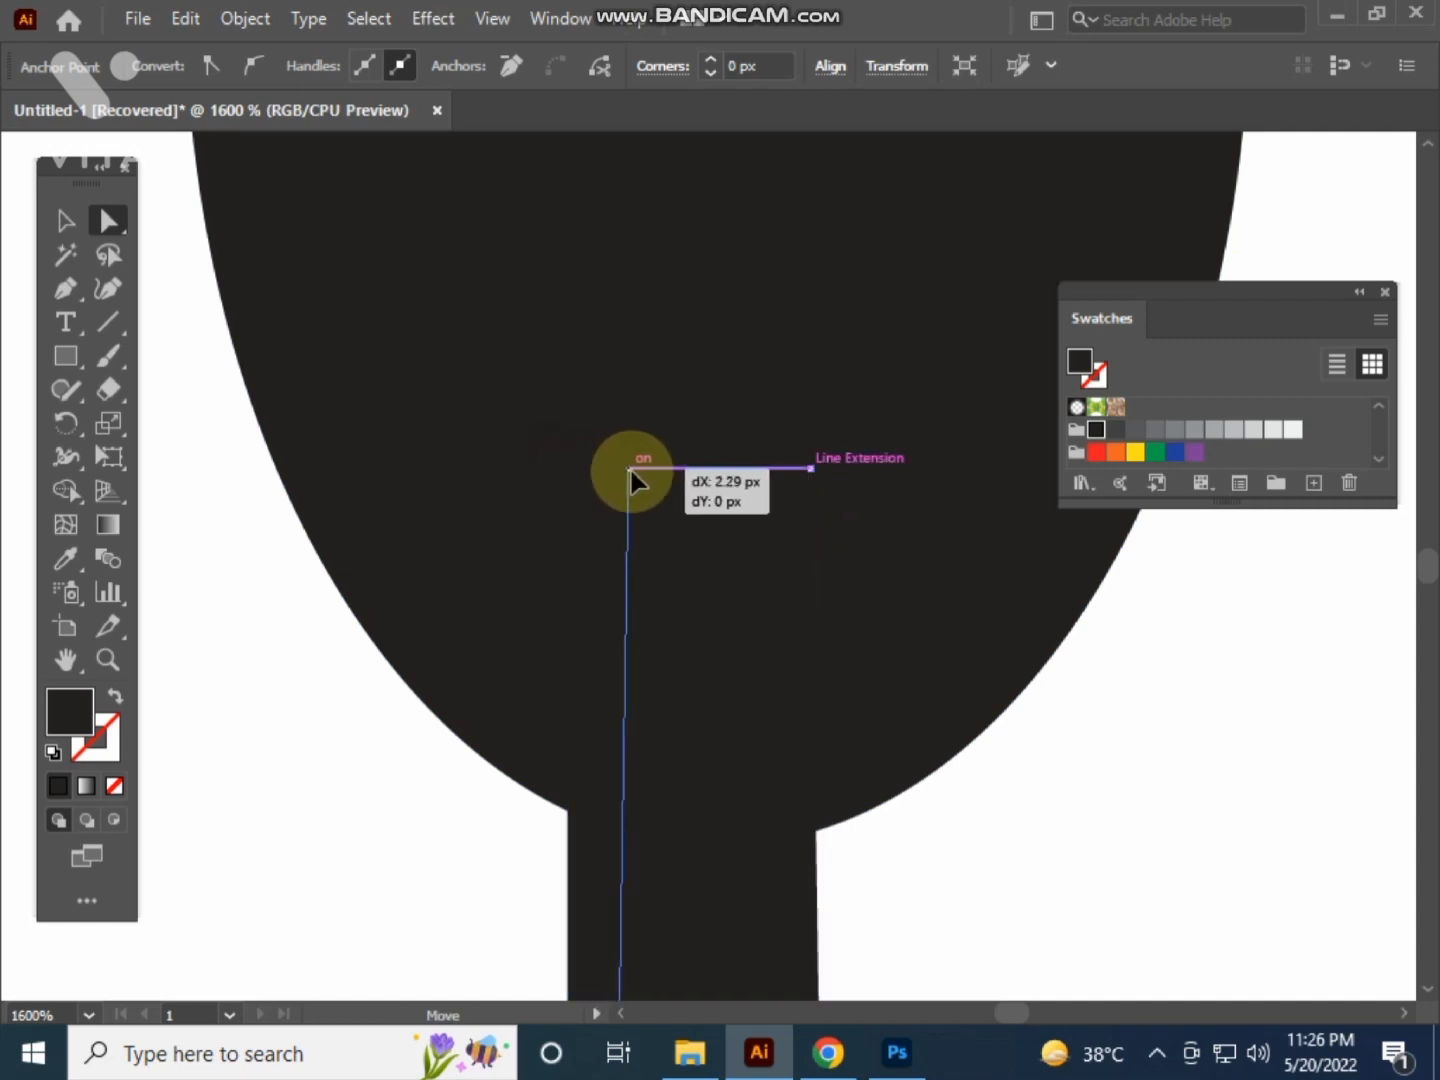
left_click(812, 470)
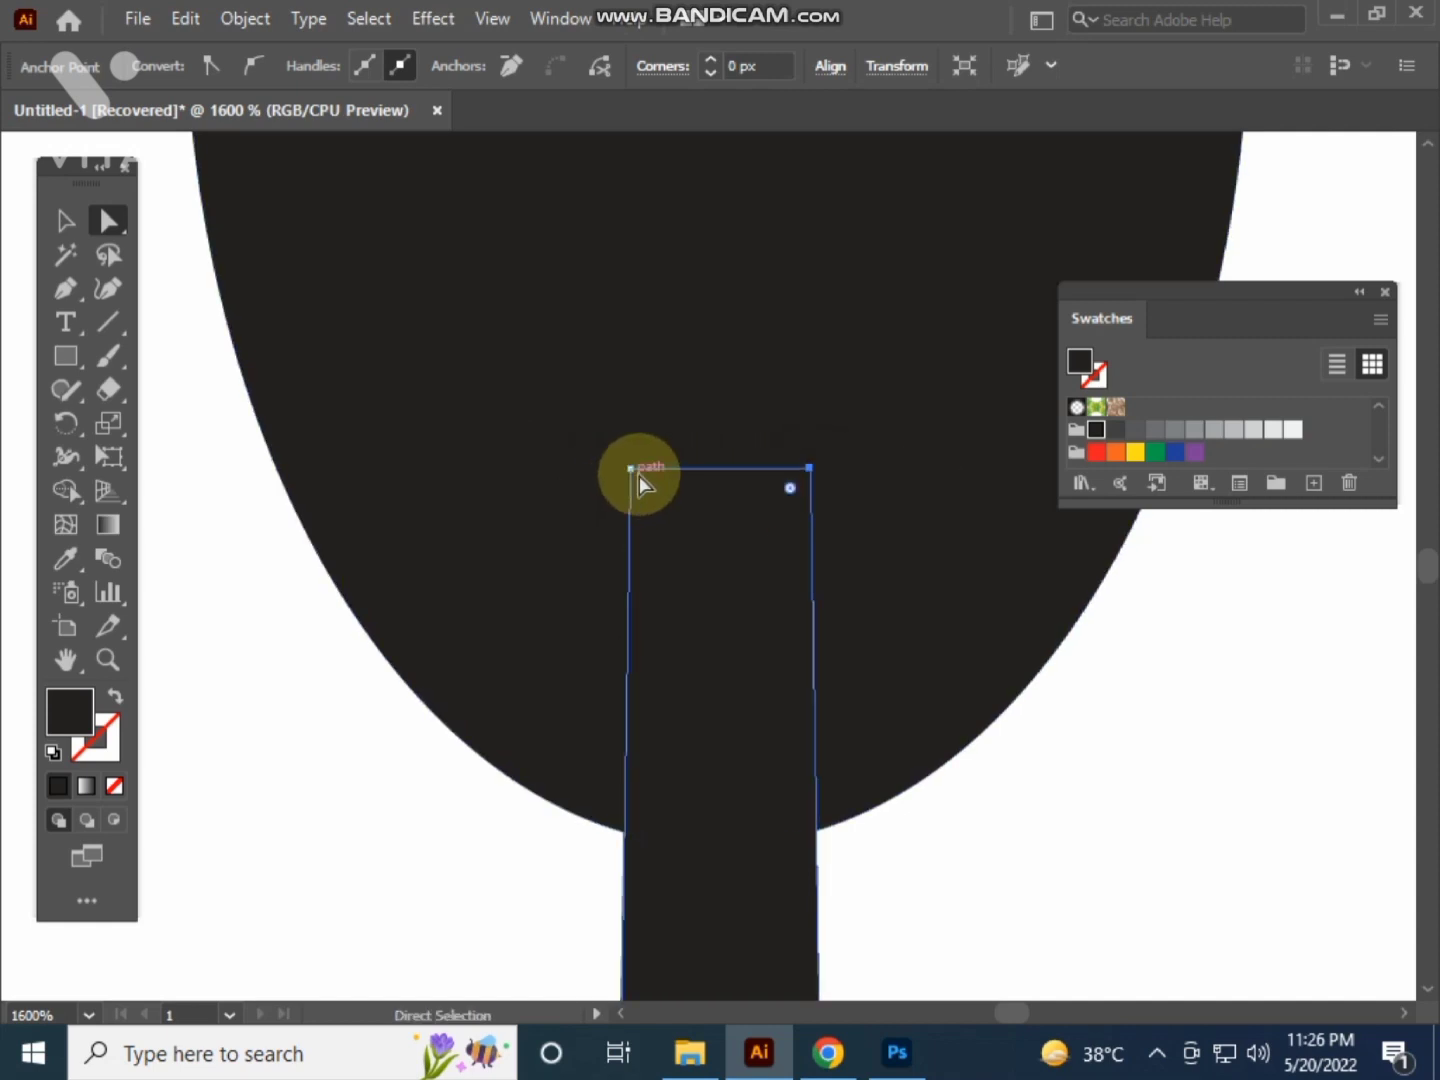
left_click_drag(631, 469, 645, 468)
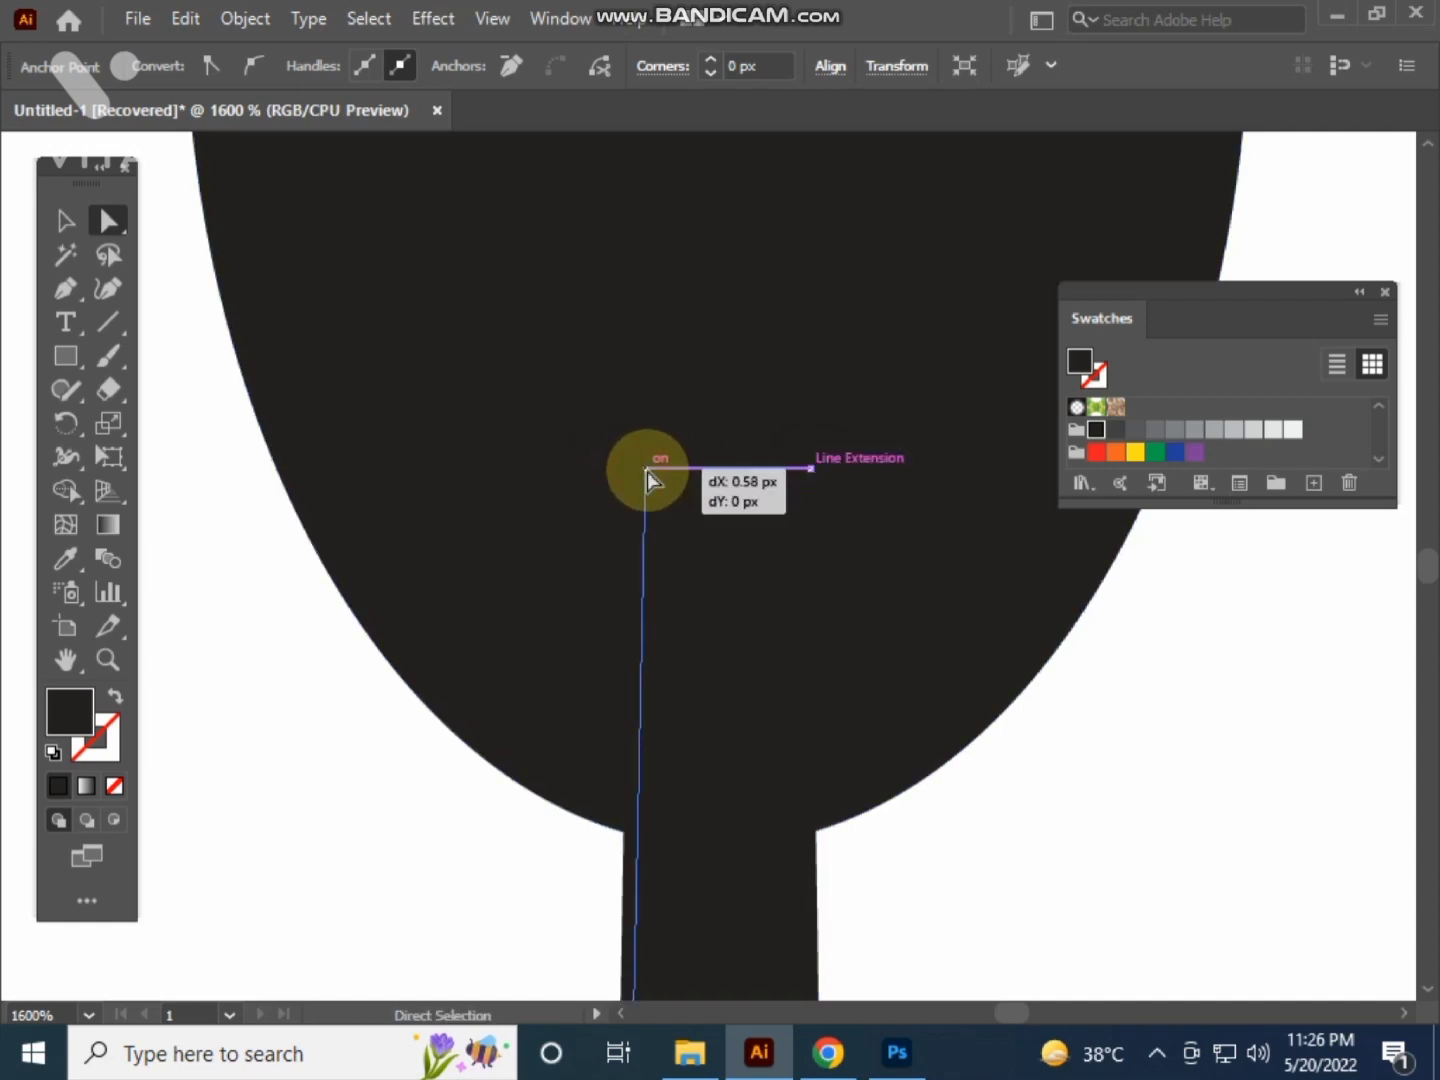
left_click(1070, 745)
scroll(1072, 744, "down", 1)
scroll(1076, 745, "down", 2)
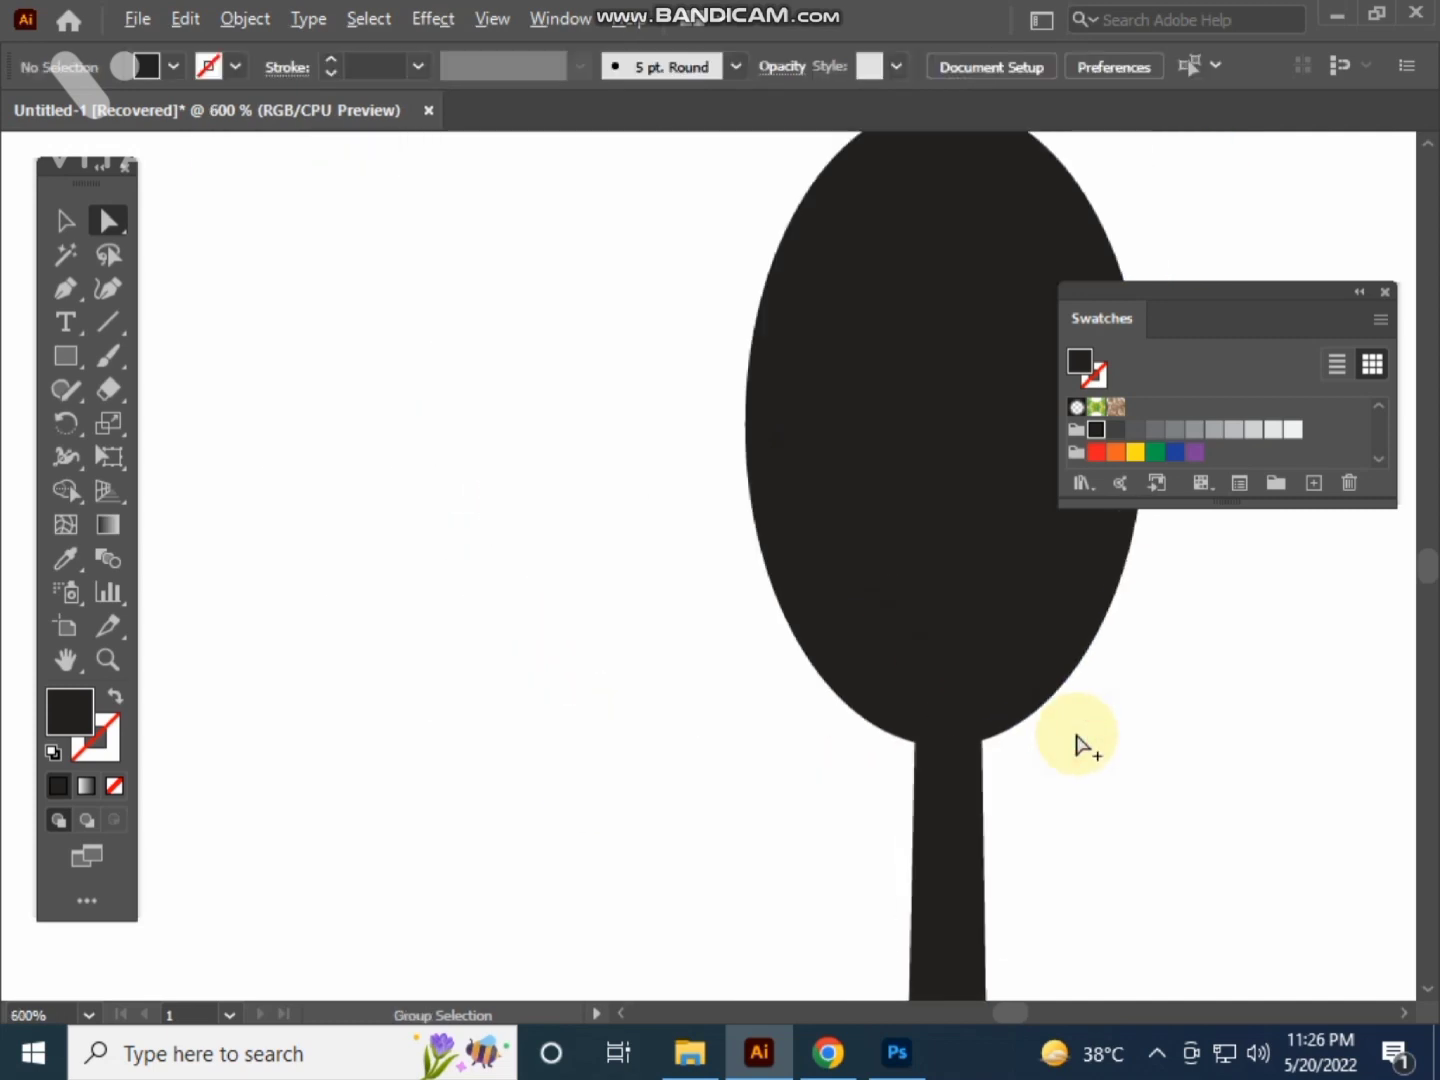
scroll(1077, 744, "down", 4)
left_click_drag(1075, 738, 828, 504)
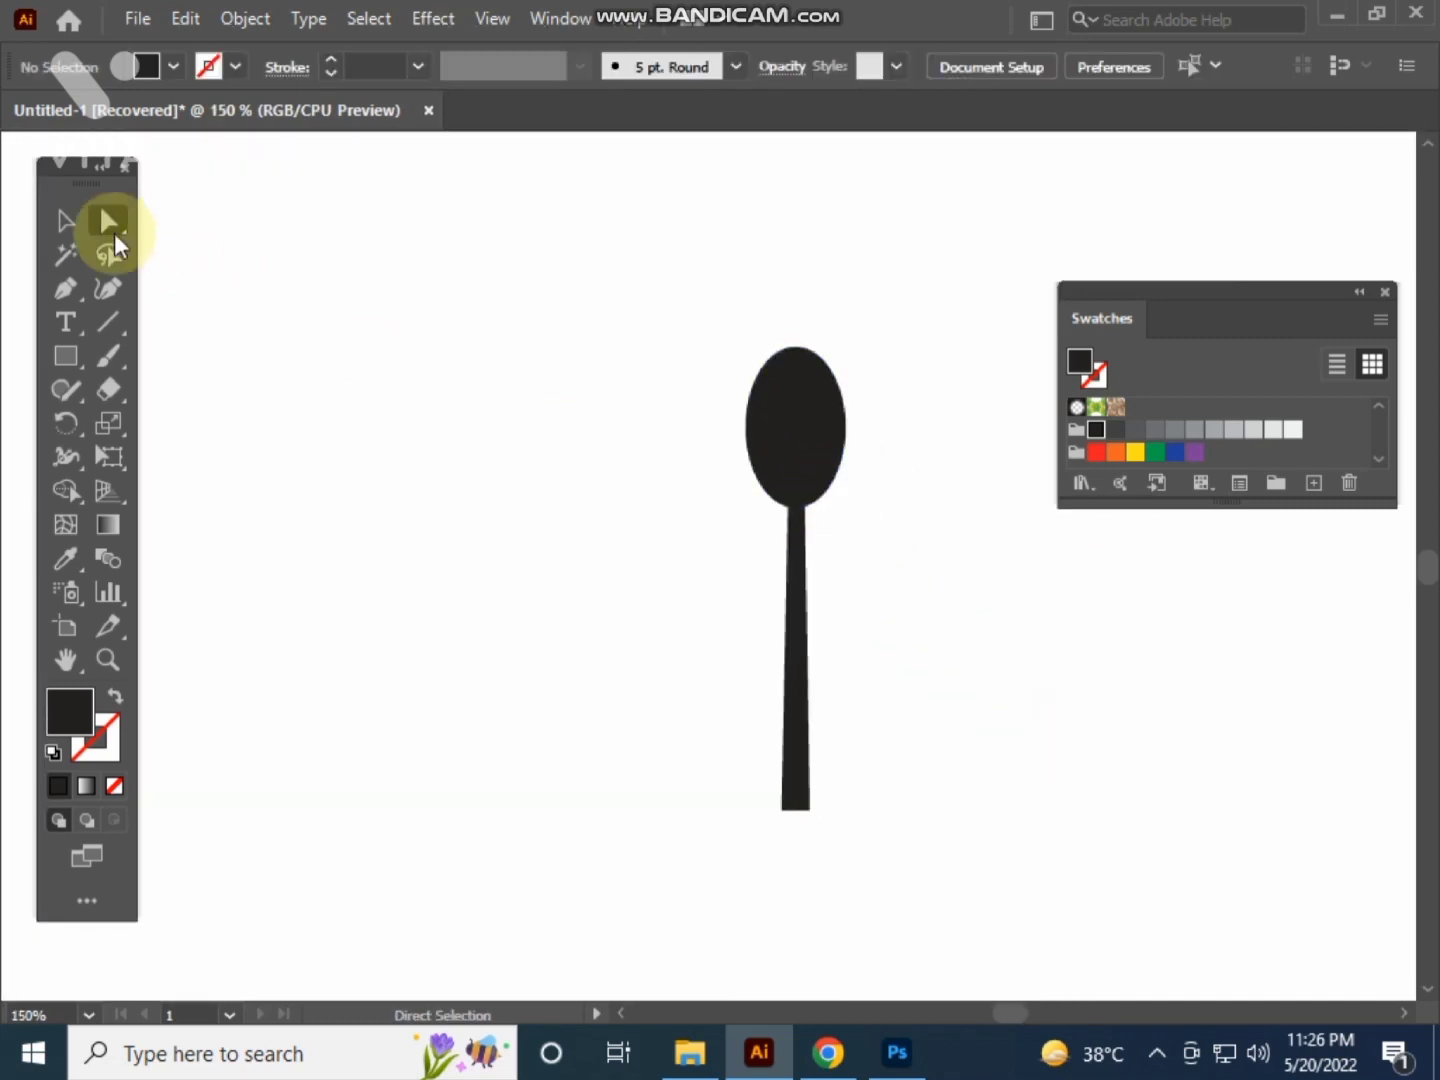
- Centre the spoon head over the handle and shrink the oval slightly
left_click_drag(577, 326, 968, 562)
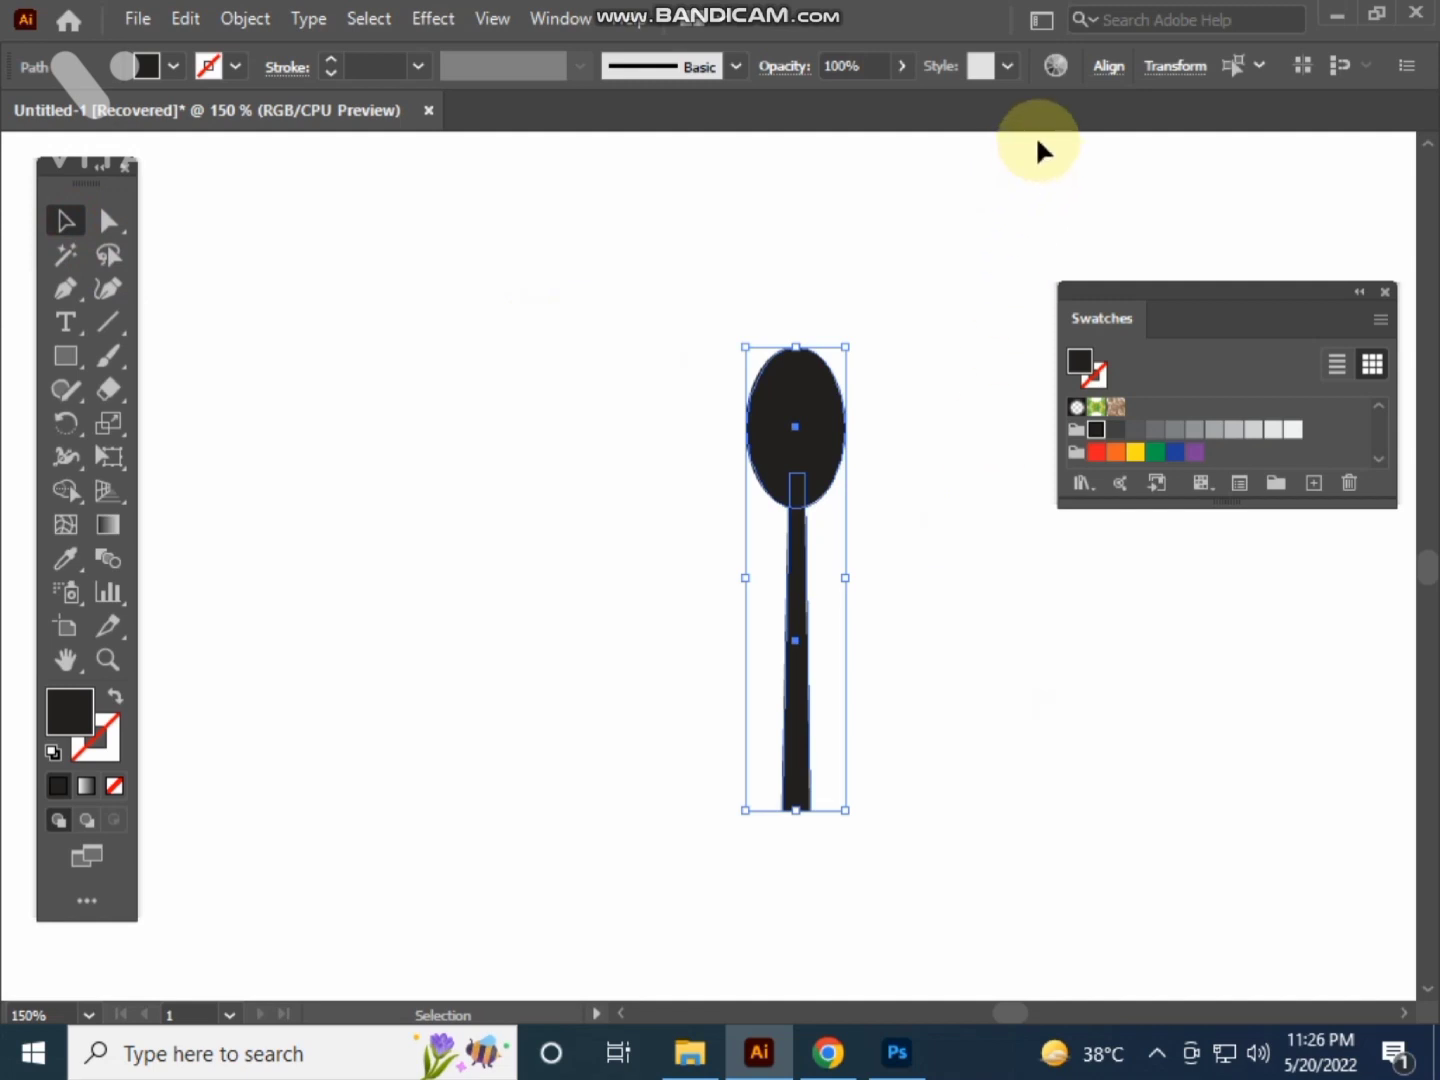
left_click(1109, 66)
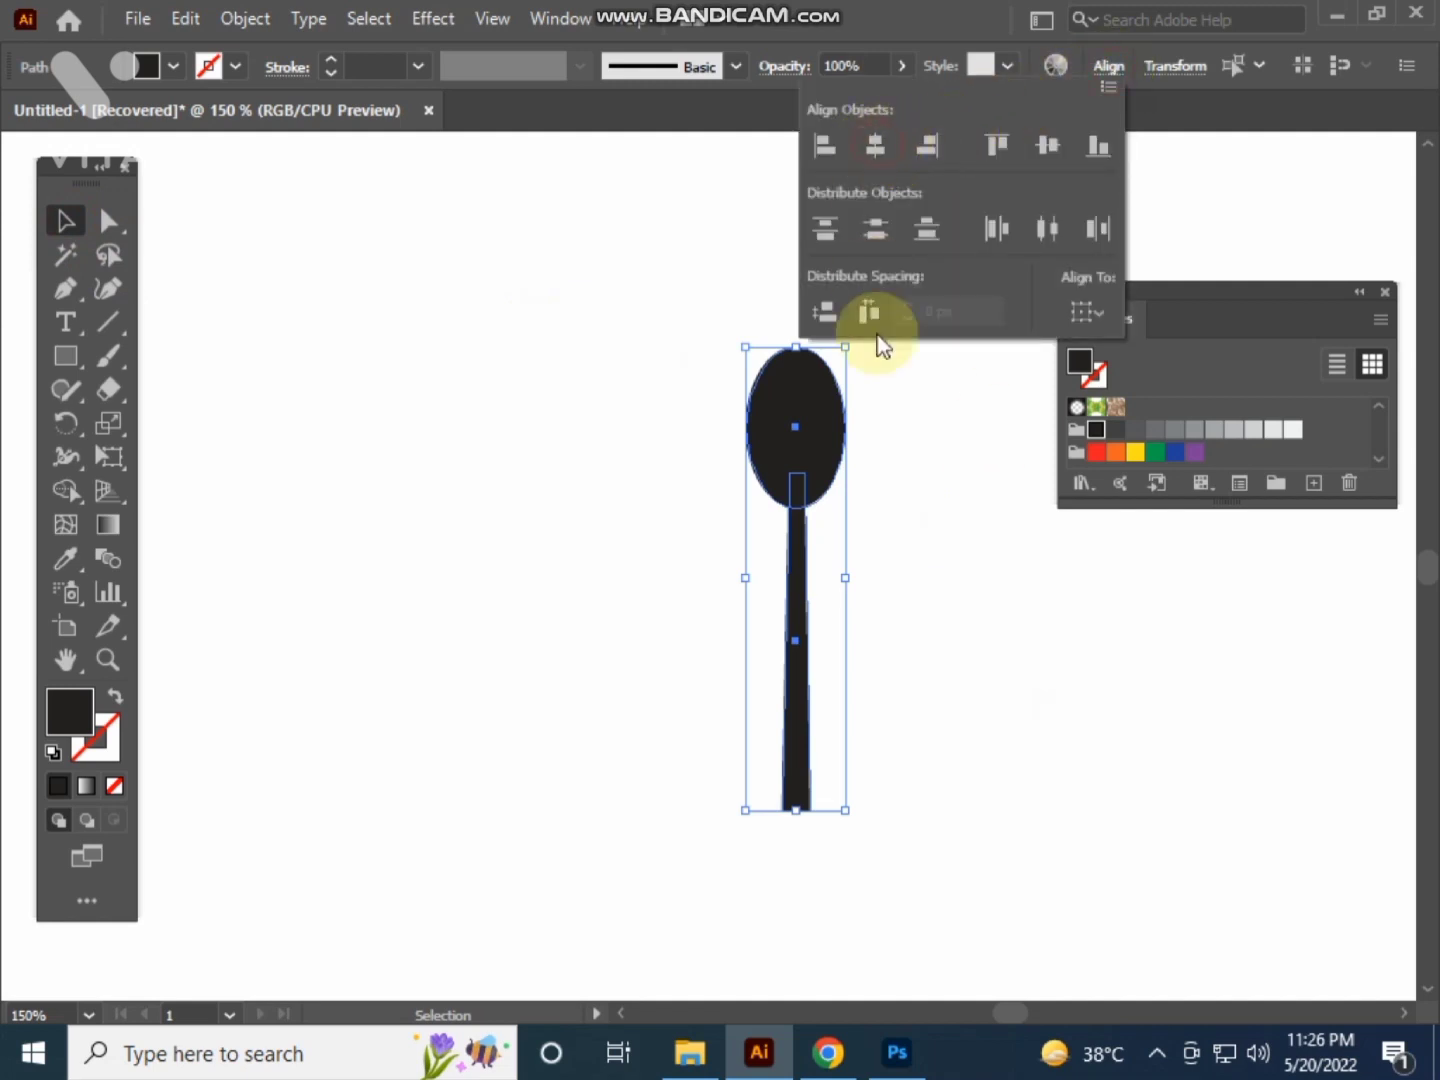
left_click(914, 473)
left_click(815, 410)
scroll(815, 410, "up", 1)
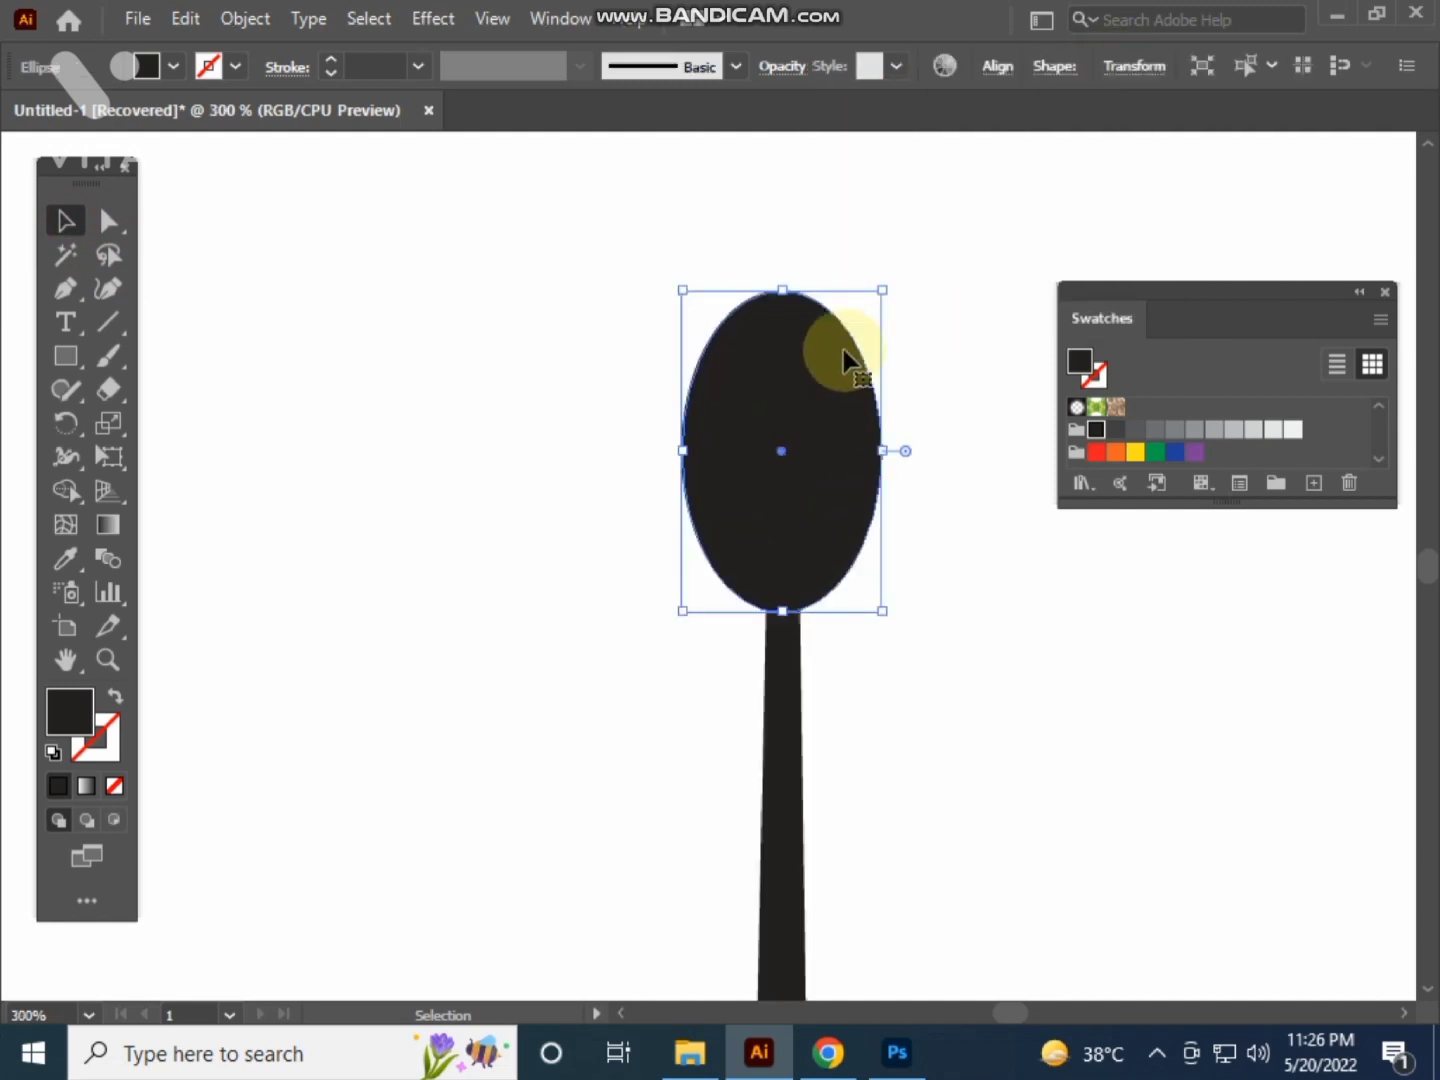
left_click_drag(884, 293, 867, 317)
left_click(900, 334)
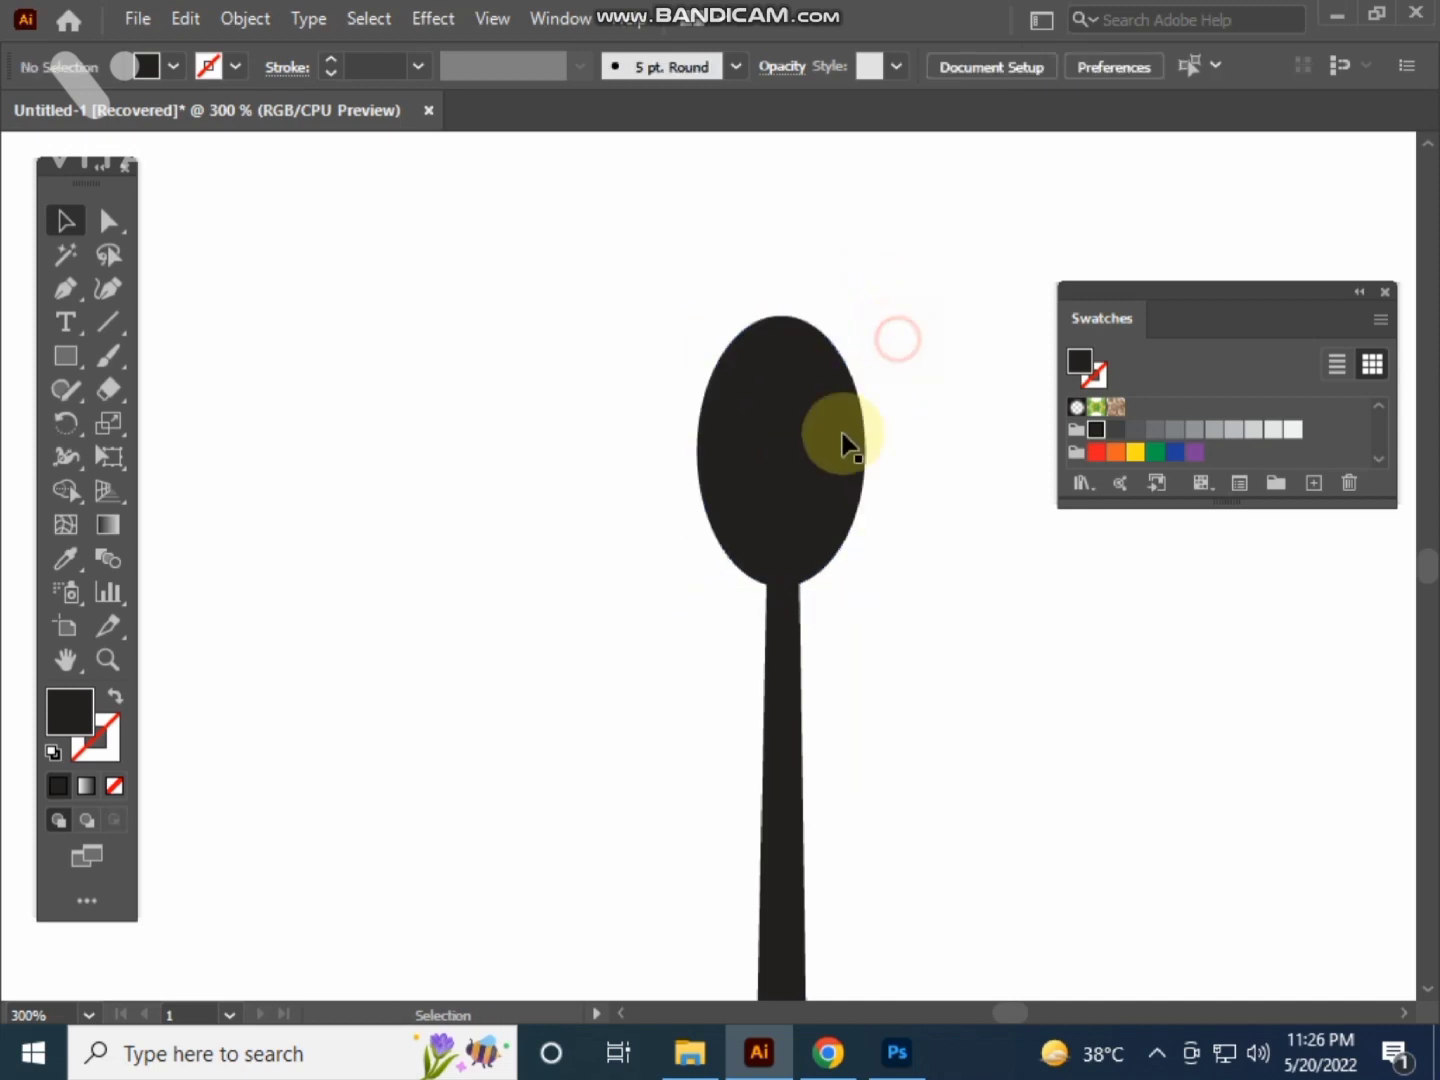
left_click(816, 465)
left_click(978, 504)
scroll(900, 464, "down", 2)
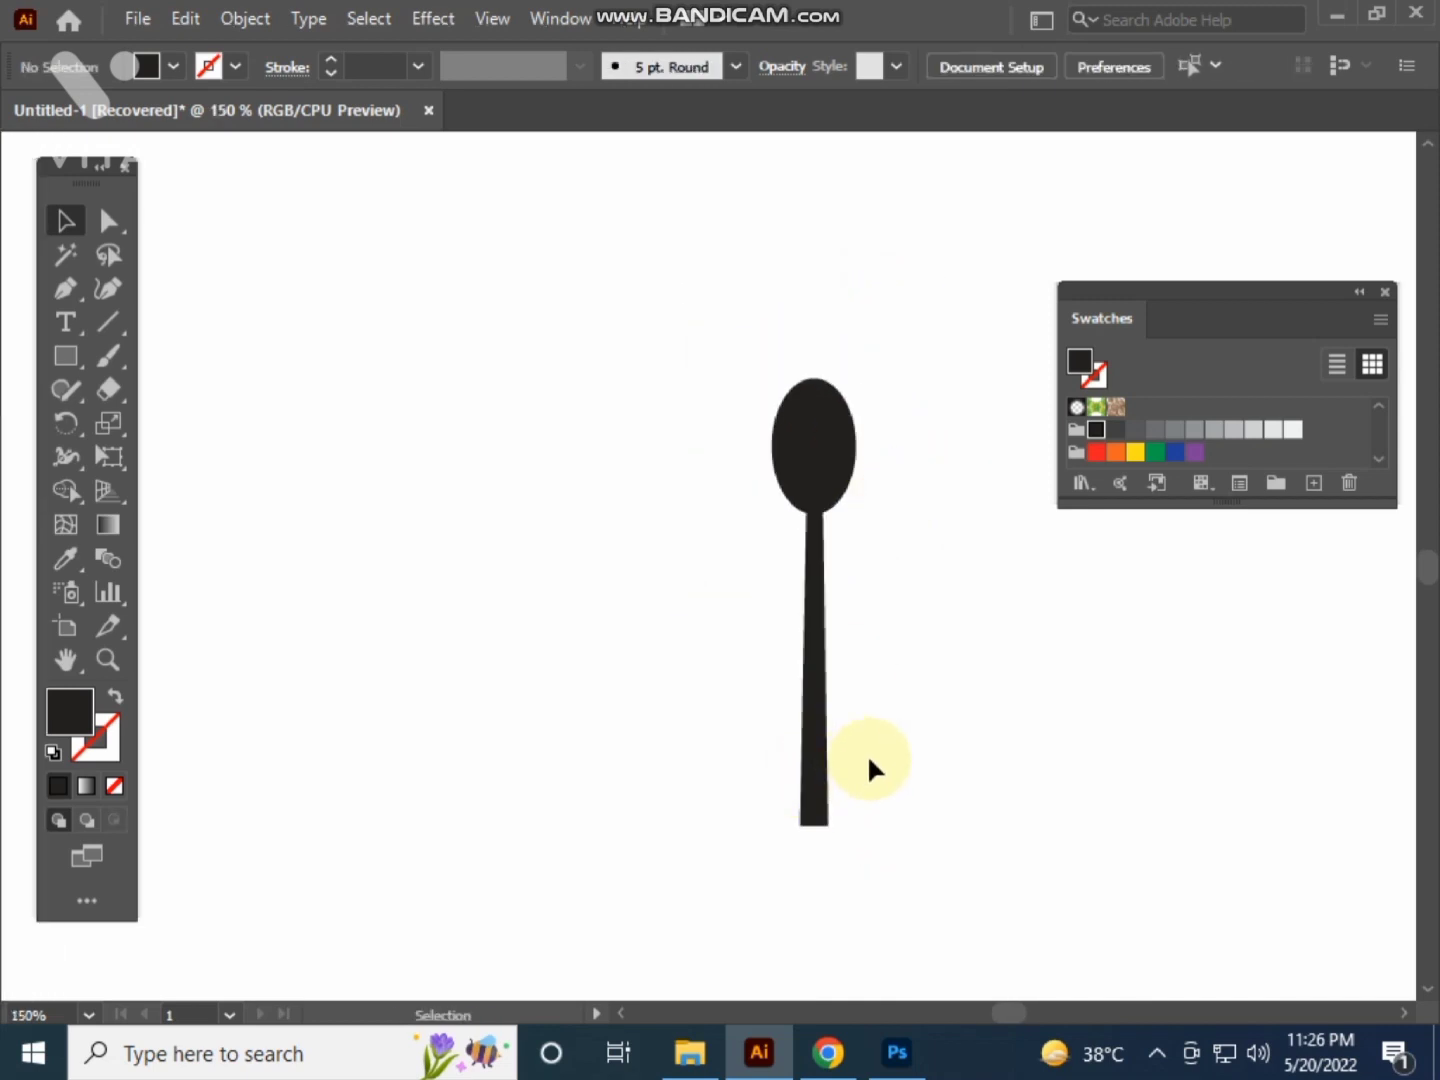
- Round off the handle's bottom corners by dragging the corner widget
left_click(102, 226)
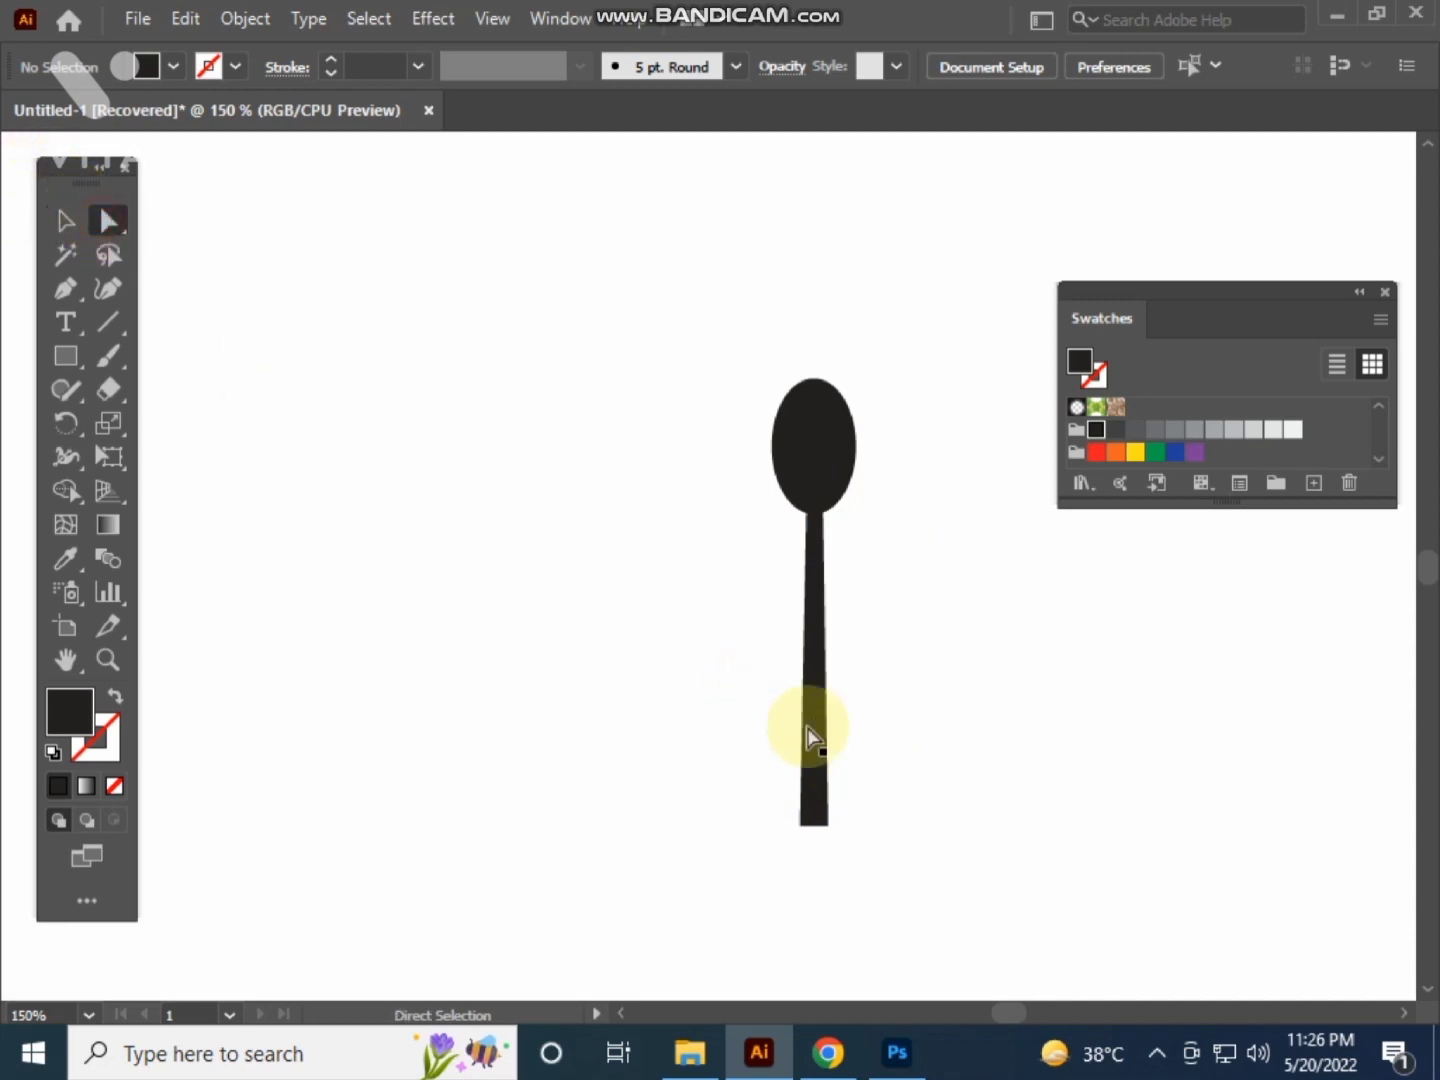
scroll(900, 769, "up", 2)
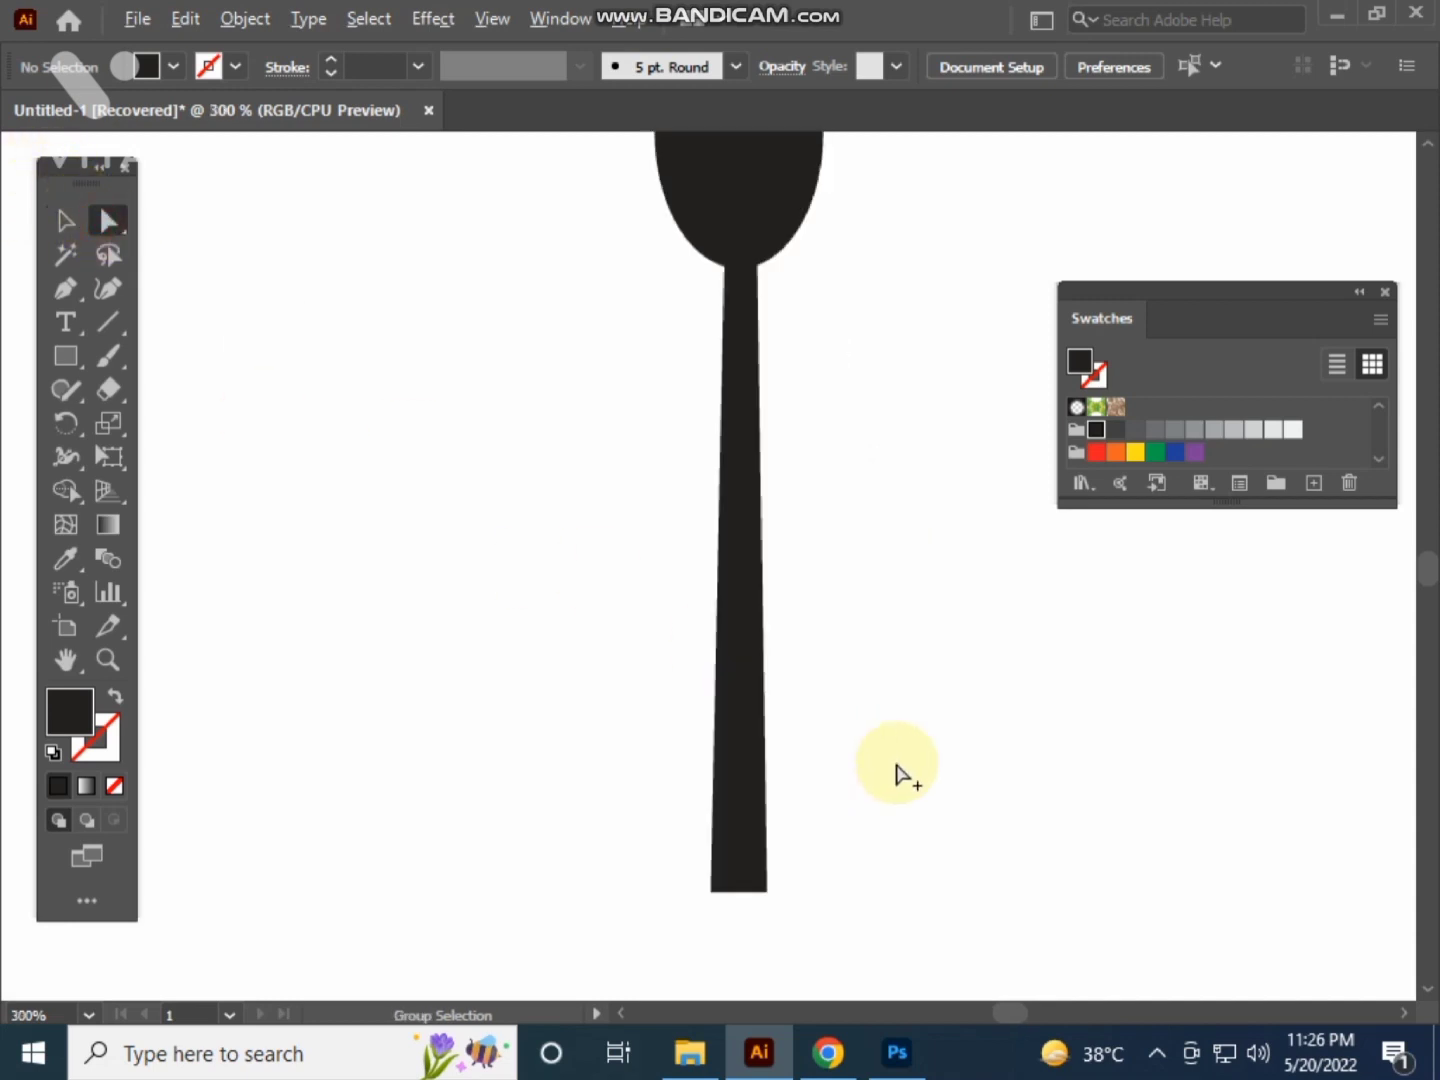
left_click(759, 730)
mouse_move(750, 714)
left_mouse_down()
mouse_move(791, 579)
mouse_move(900, 606)
left_mouse_up()
left_click(852, 569)
key("ctrl+minus")
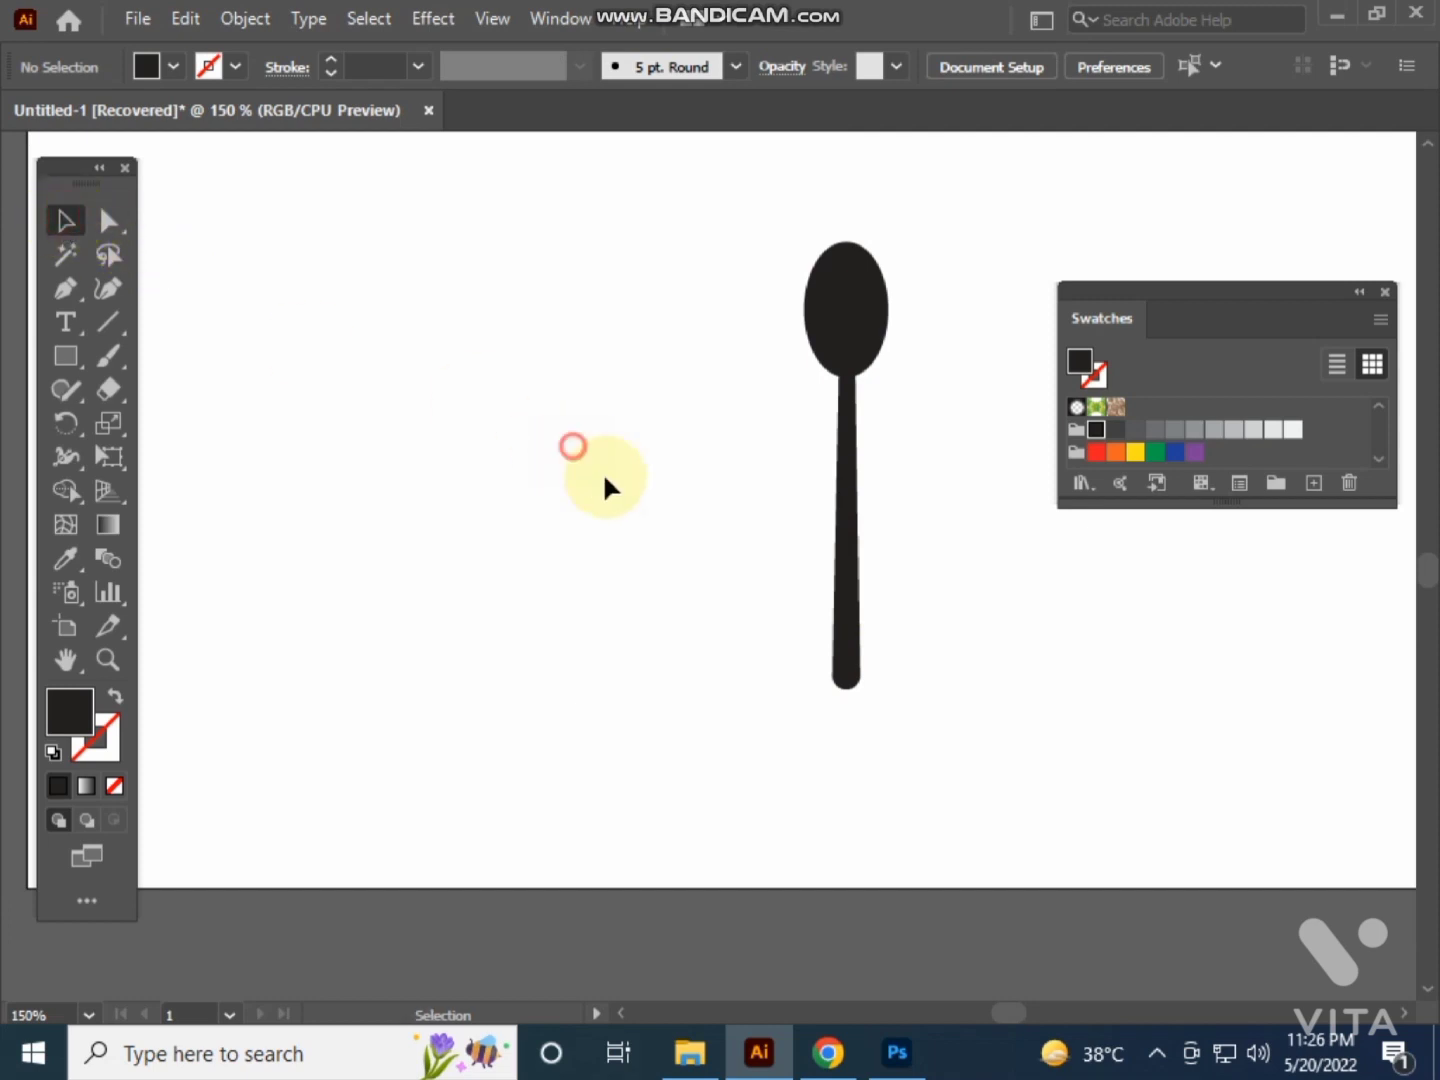
- Place a copy of the tapered handle left of the spoon as the fork stem
left_click_drag(846, 628, 653, 621)
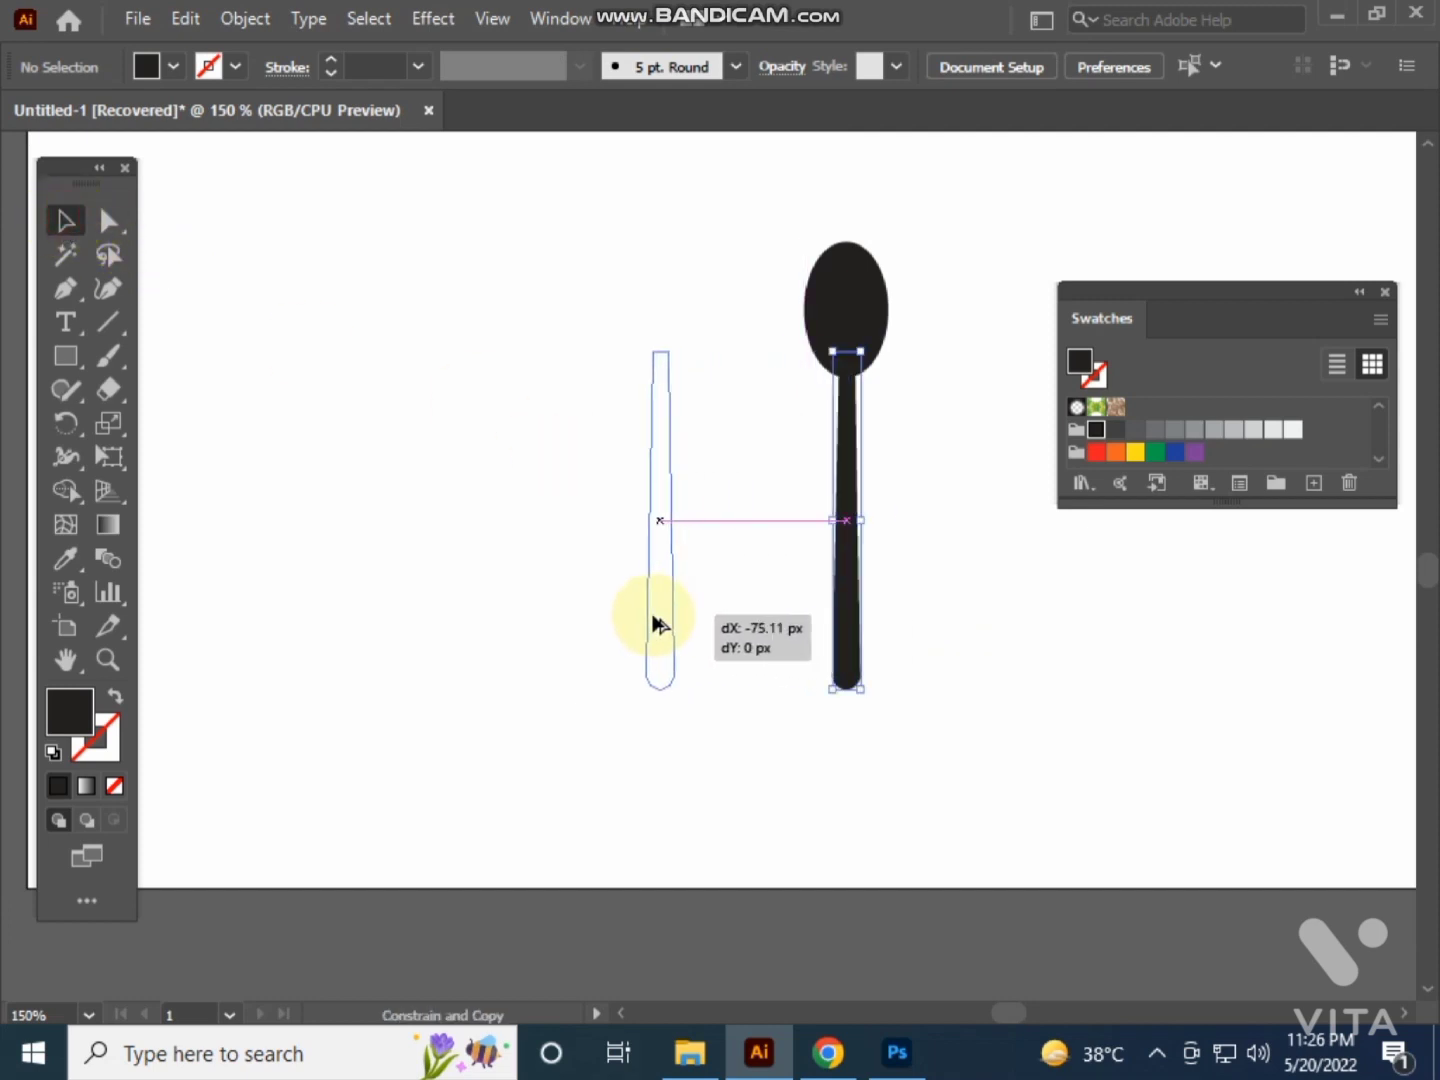
left_click(744, 471)
scroll(648, 368, "up", 2)
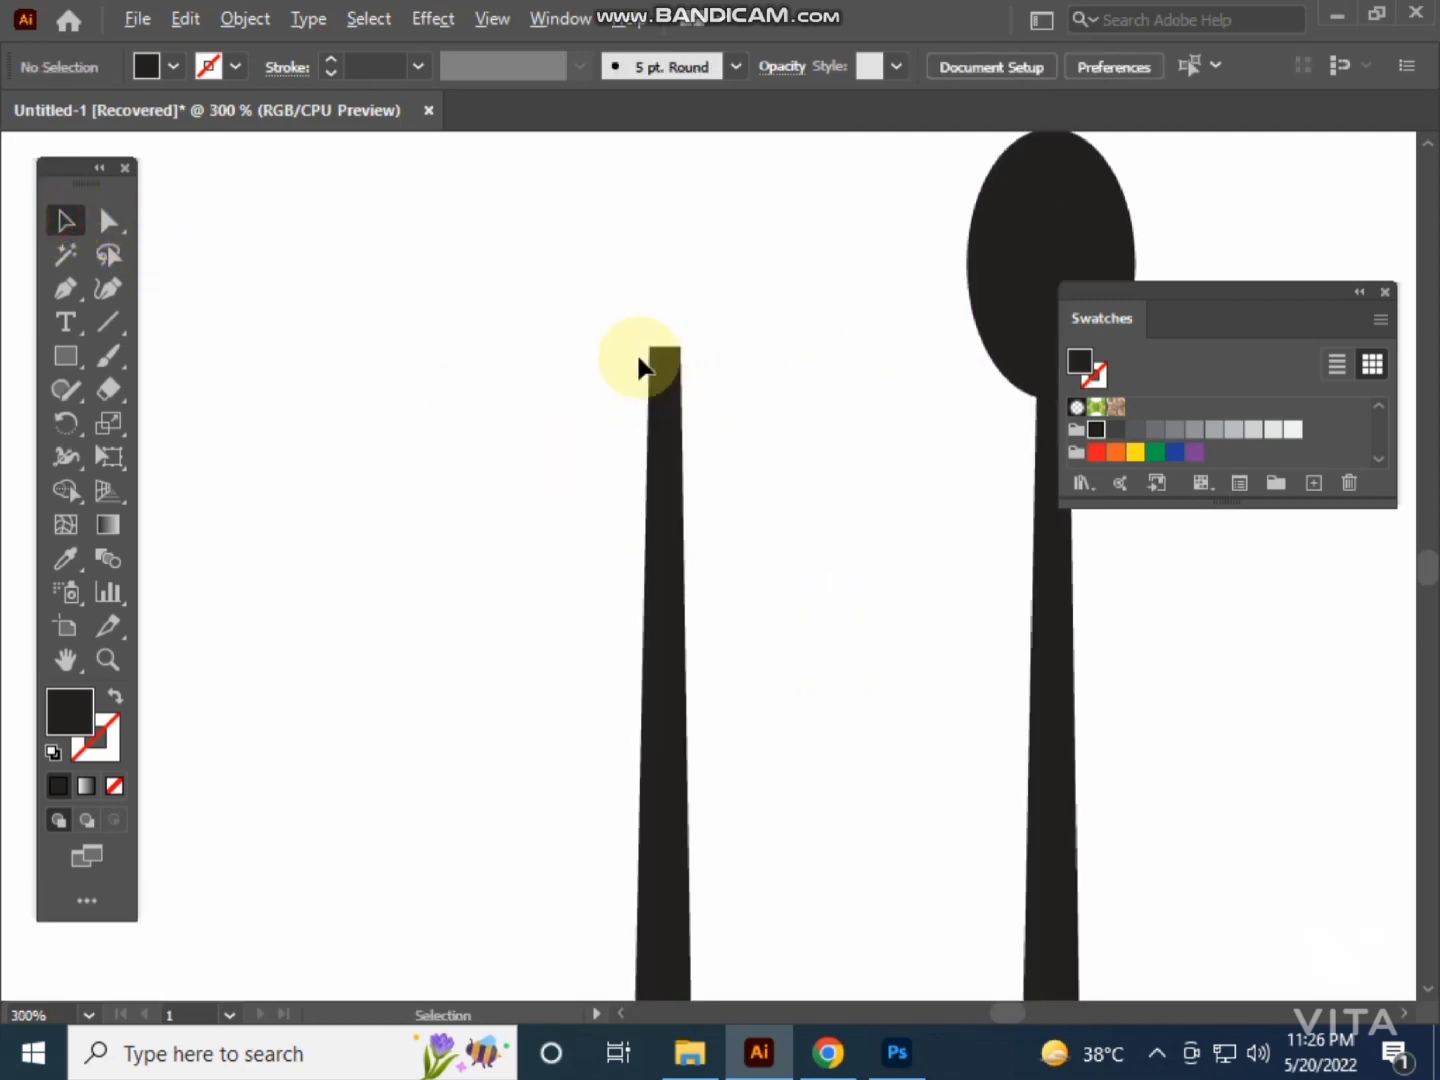
scroll(651, 358, "up", 1)
left_click_drag(615, 428, 588, 565)
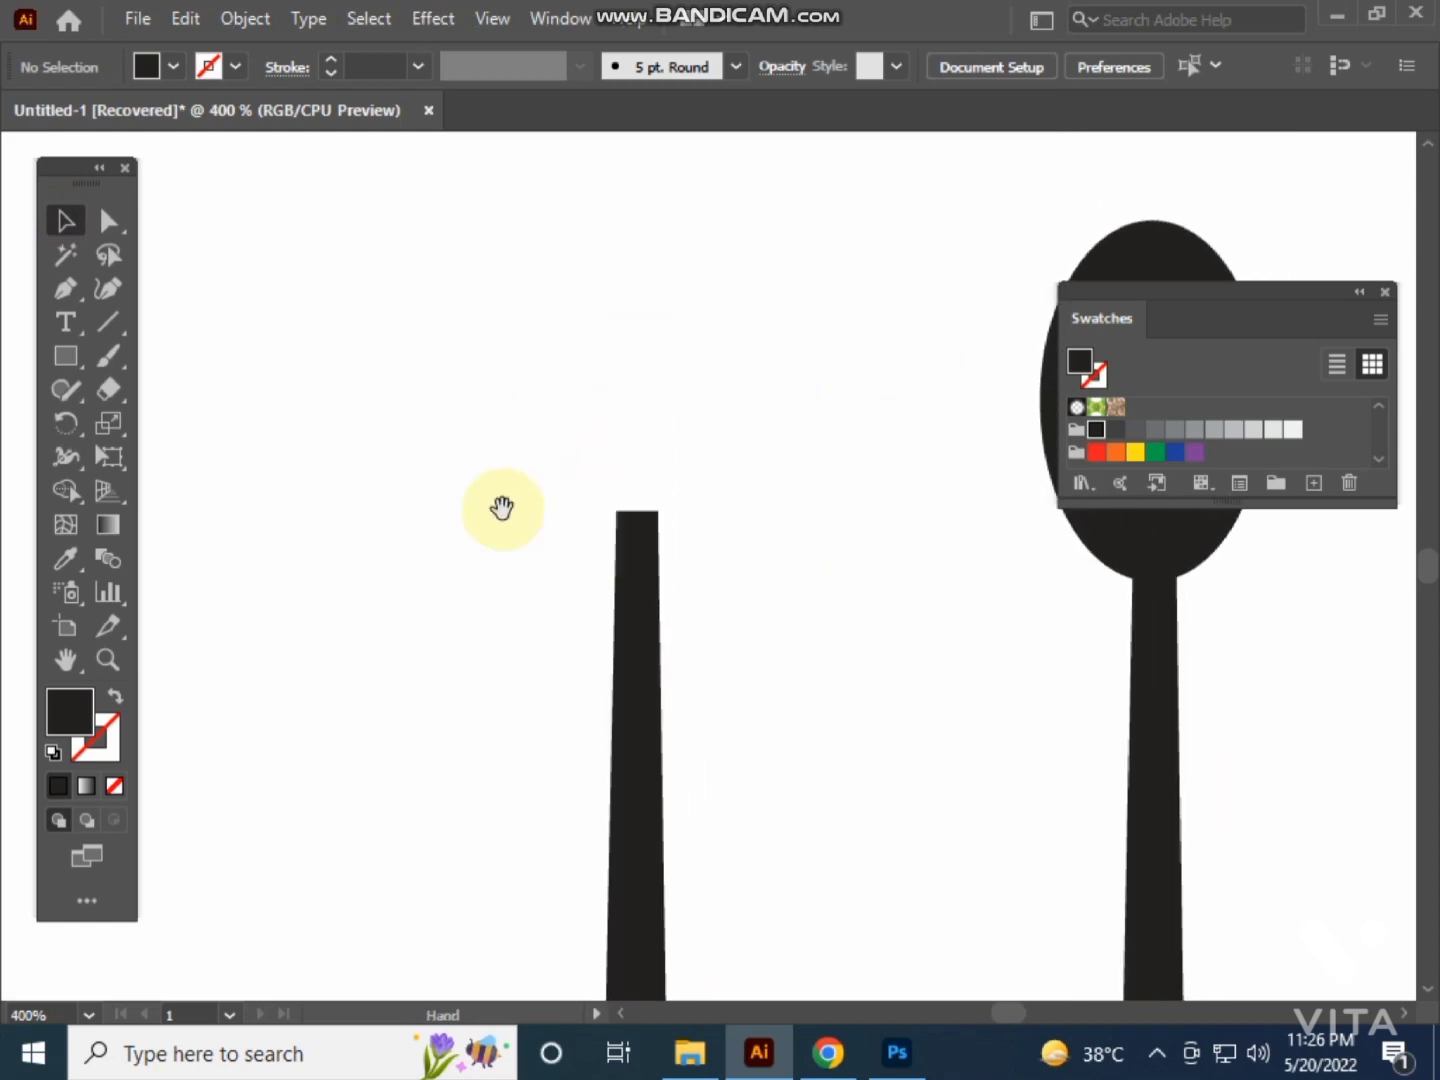
- Draw a wide rectangle above the left stem and centre it horizontally on the stem
left_click(70, 358)
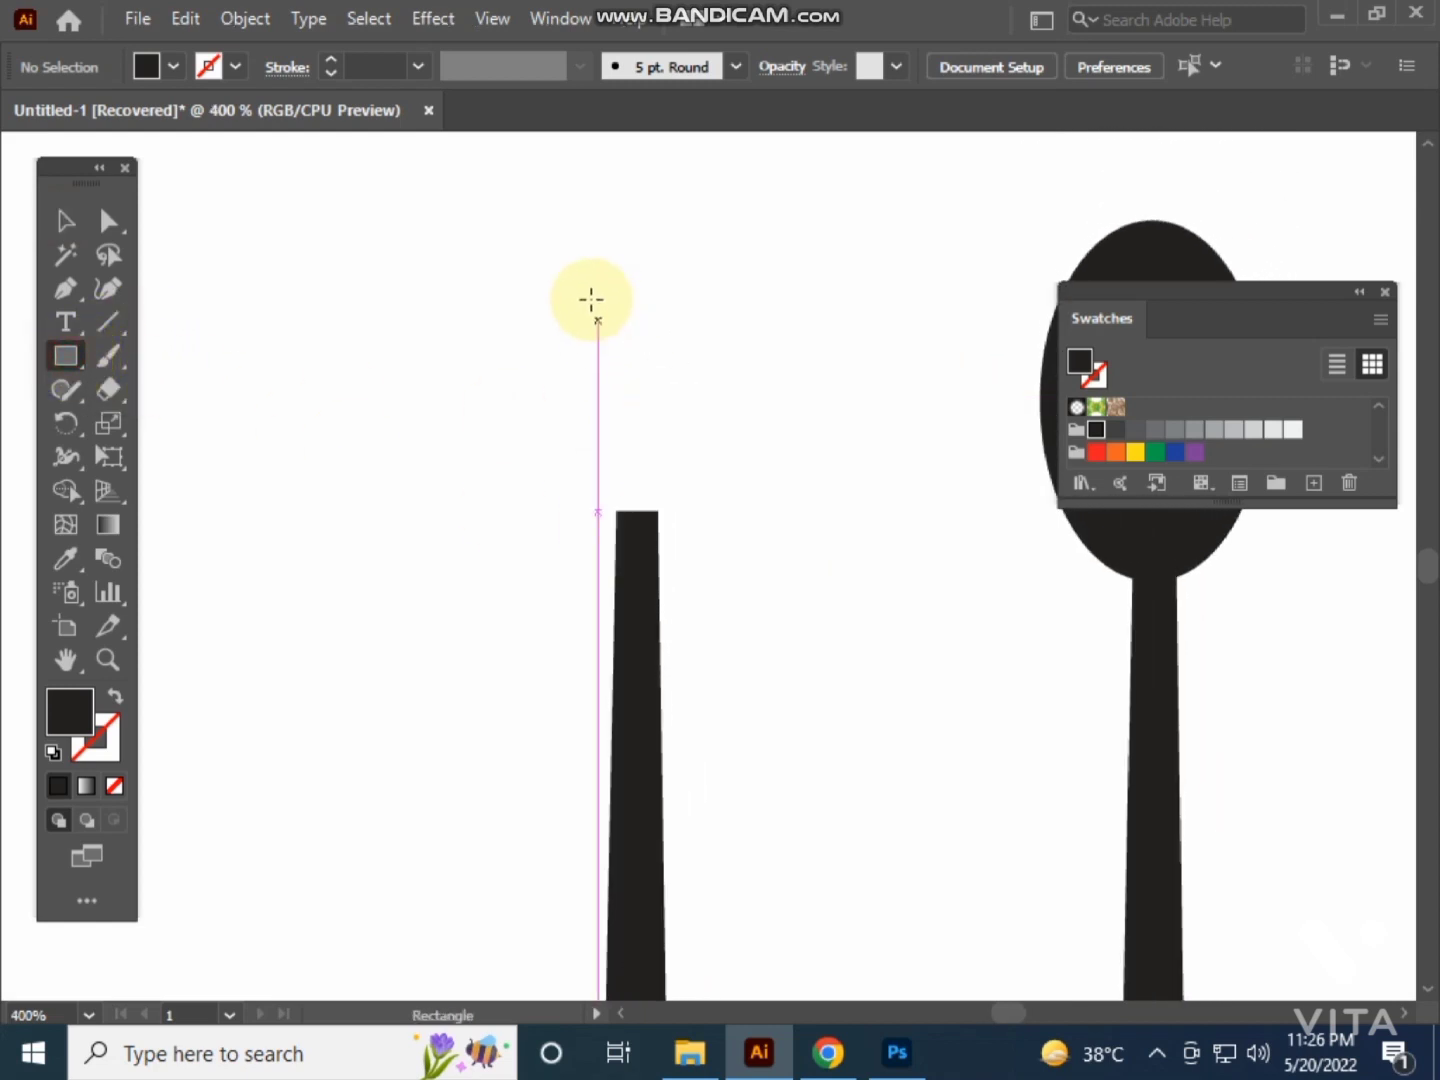
left_click_drag(562, 234, 681, 510)
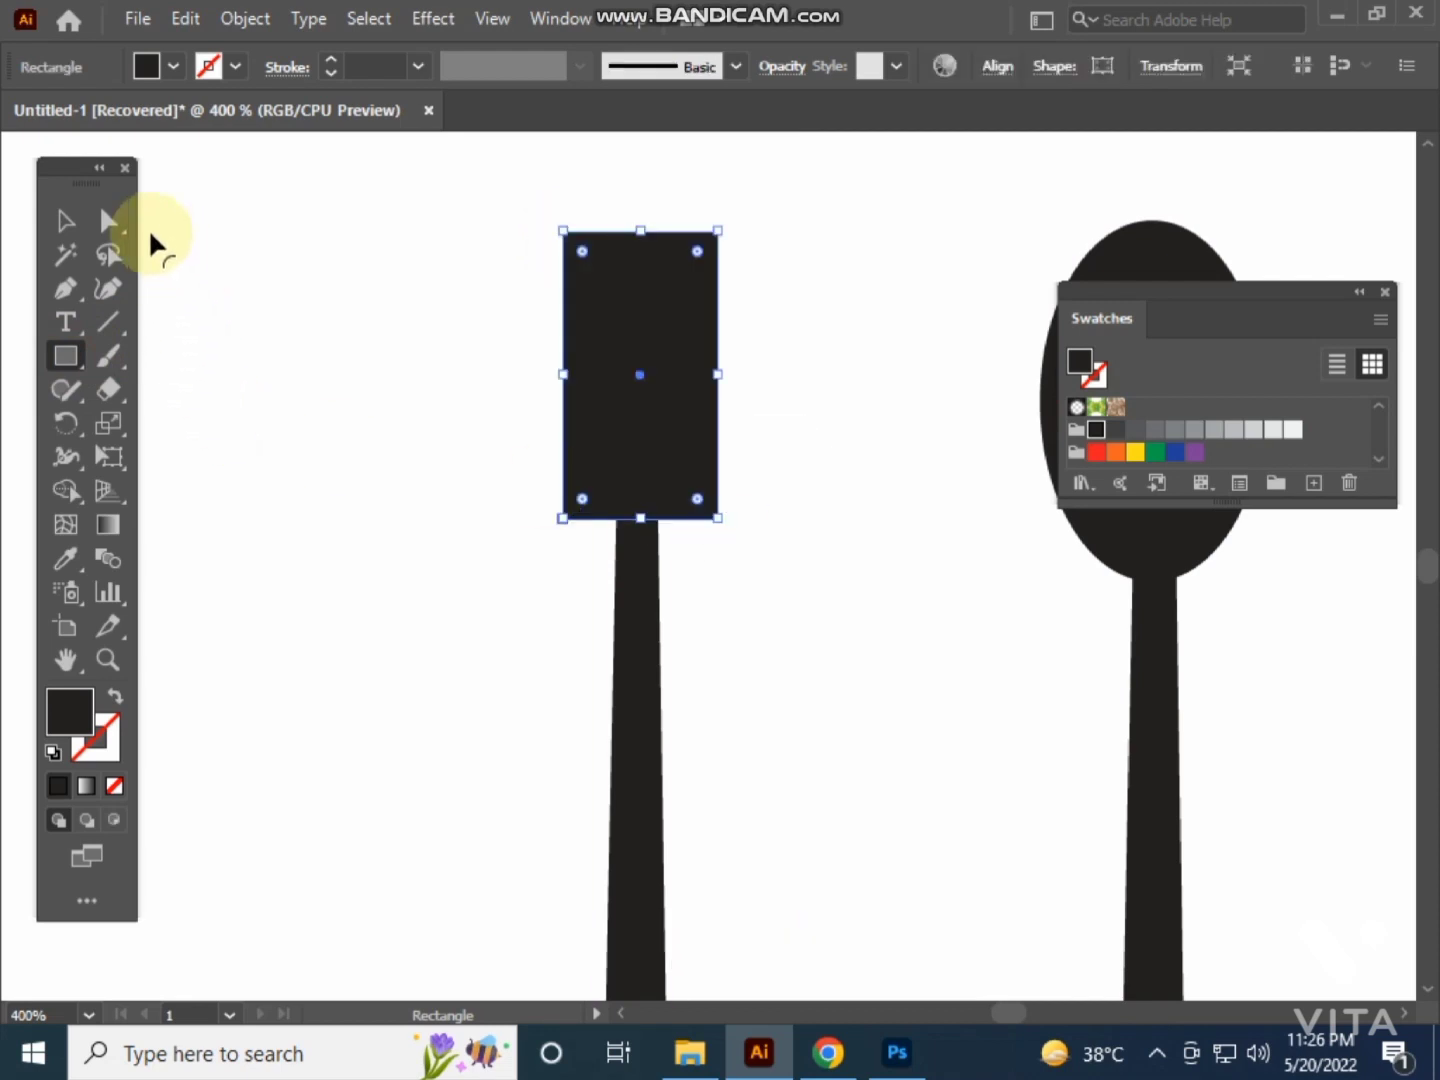
left_click(77, 227)
left_click(239, 299)
left_click_drag(440, 390, 761, 527)
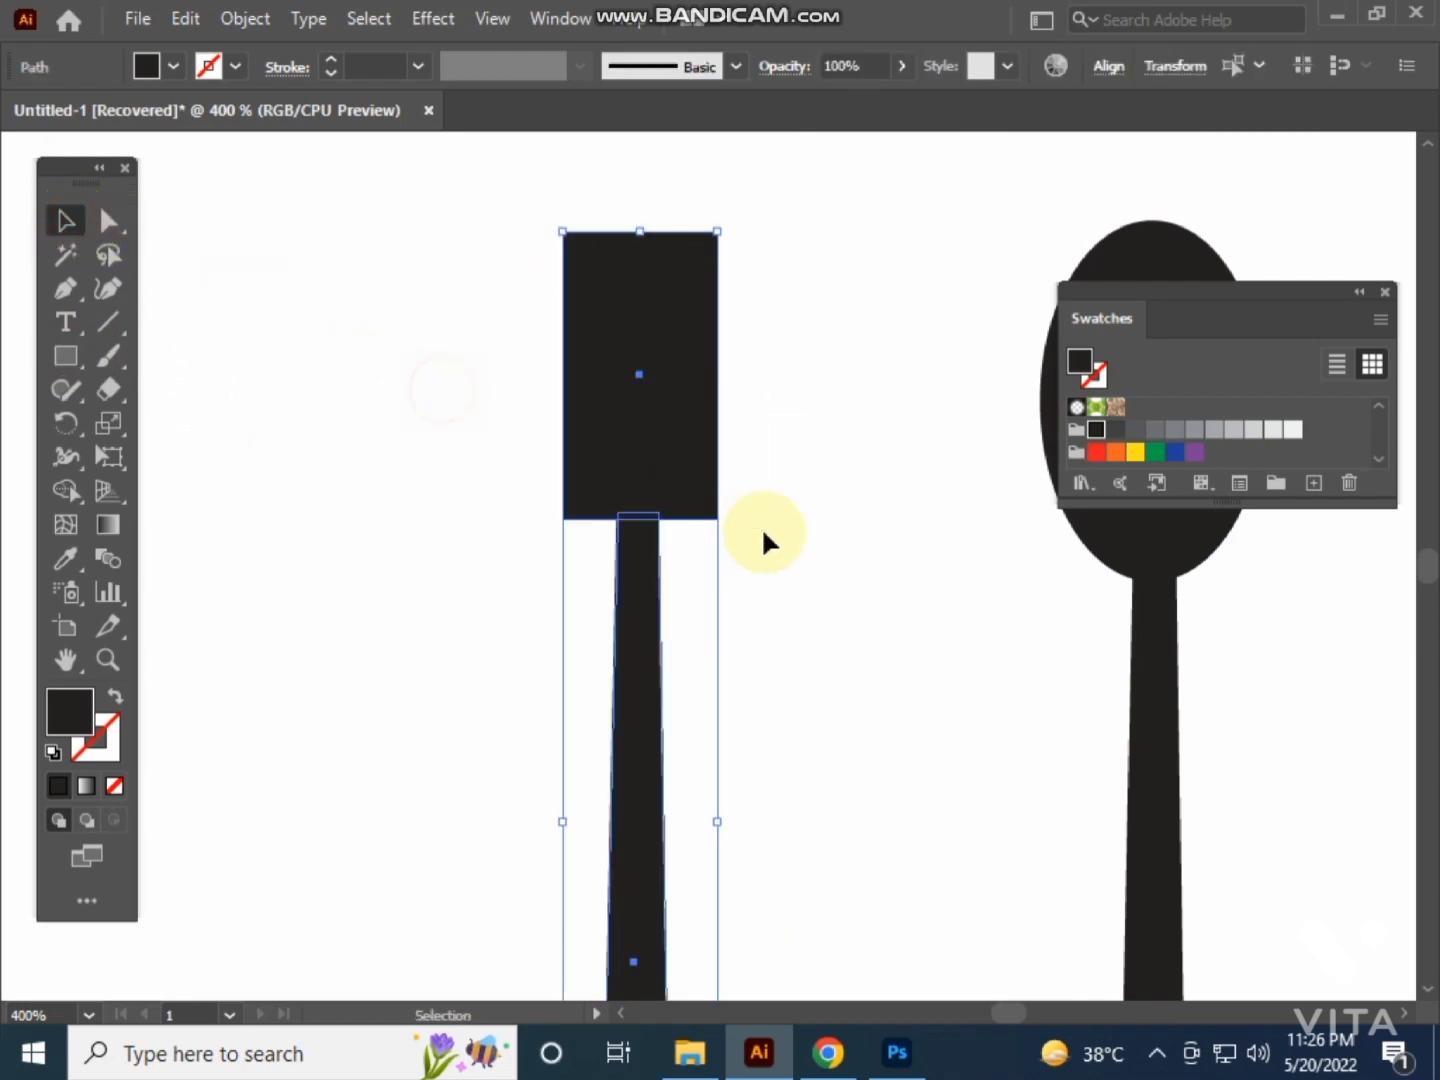
left_click(1107, 67)
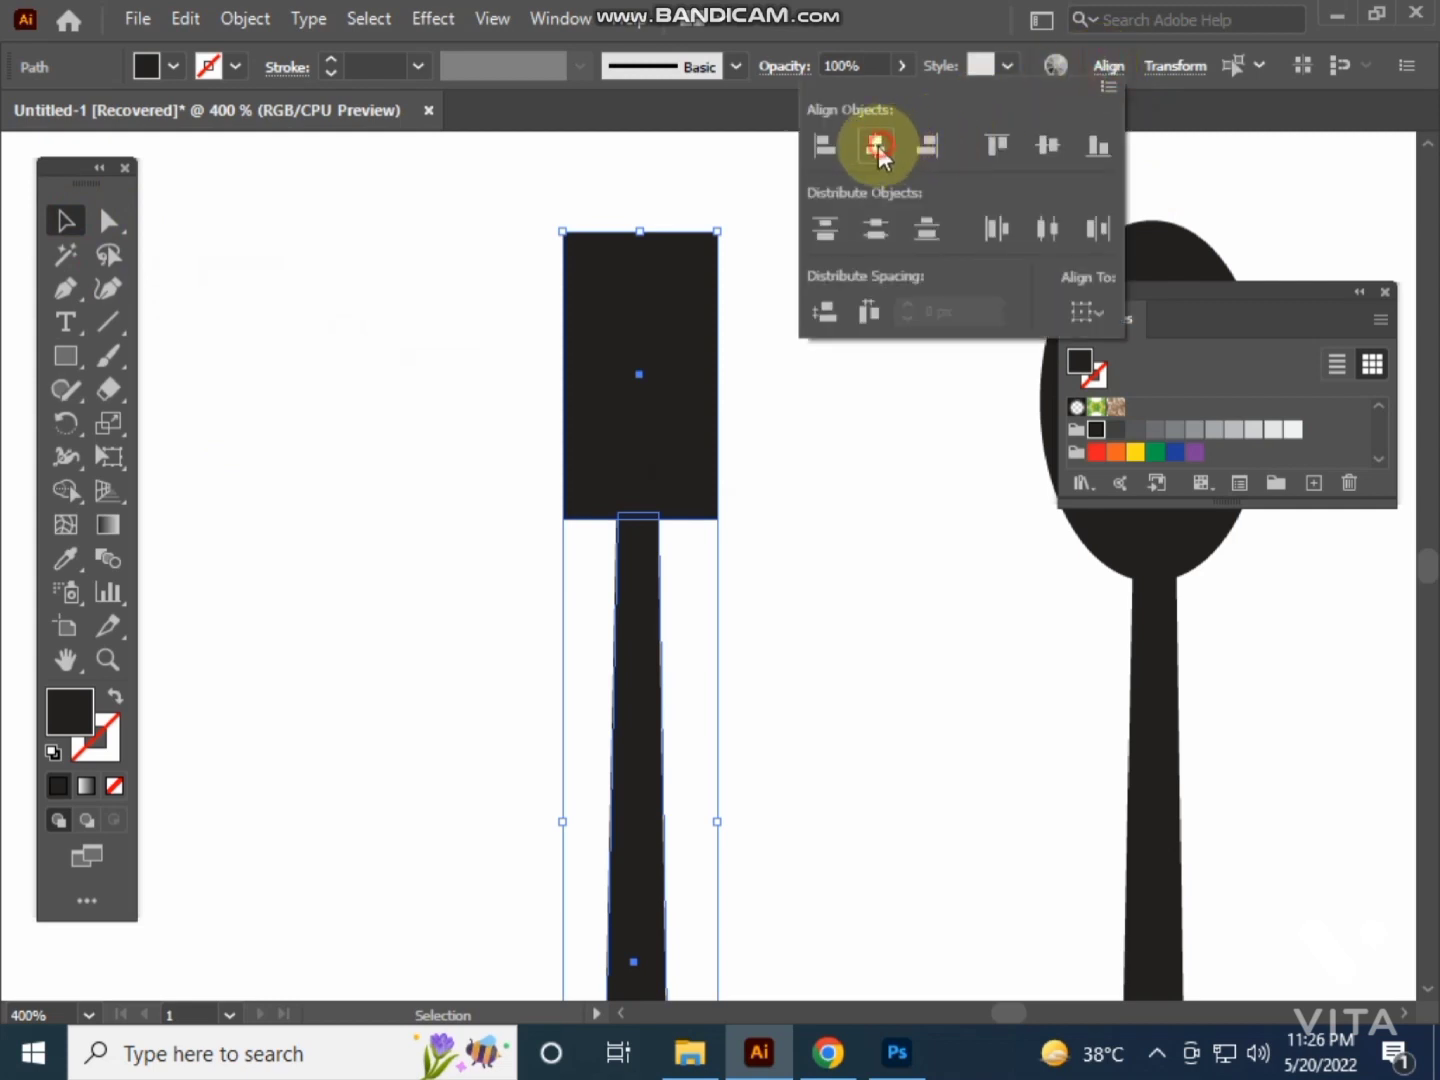
left_click(805, 381)
- Nudge the fork-head rectangle and realign it horizontally centred on the stem
left_click_drag(700, 419, 704, 434)
left_click(812, 419)
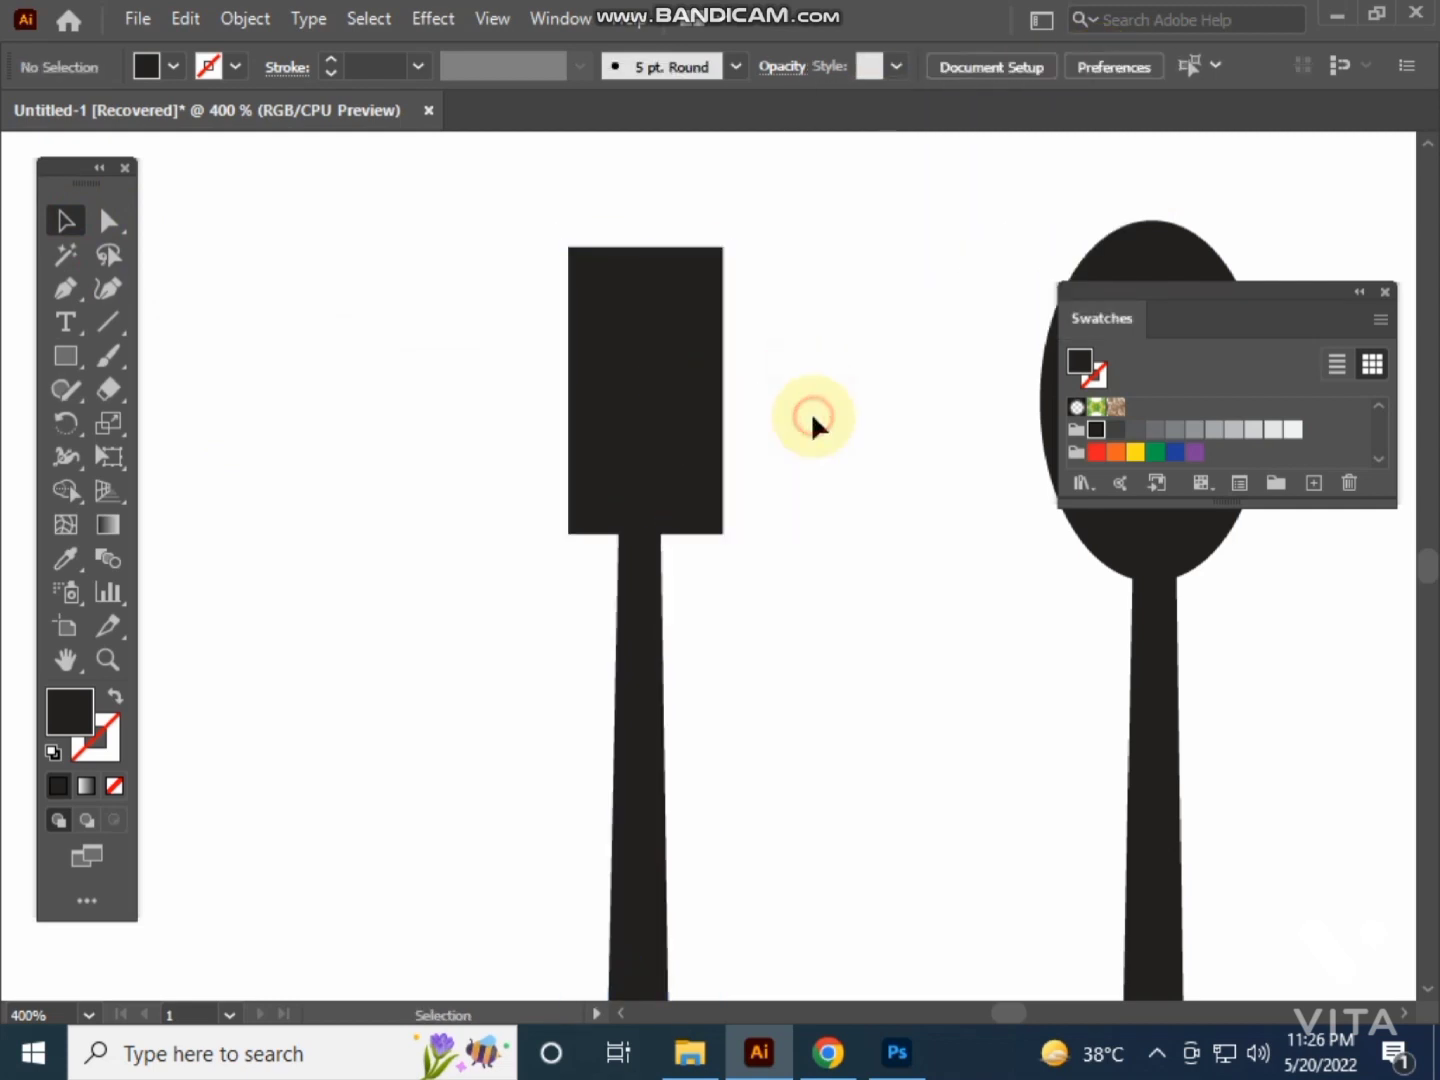
left_click_drag(544, 468, 915, 419)
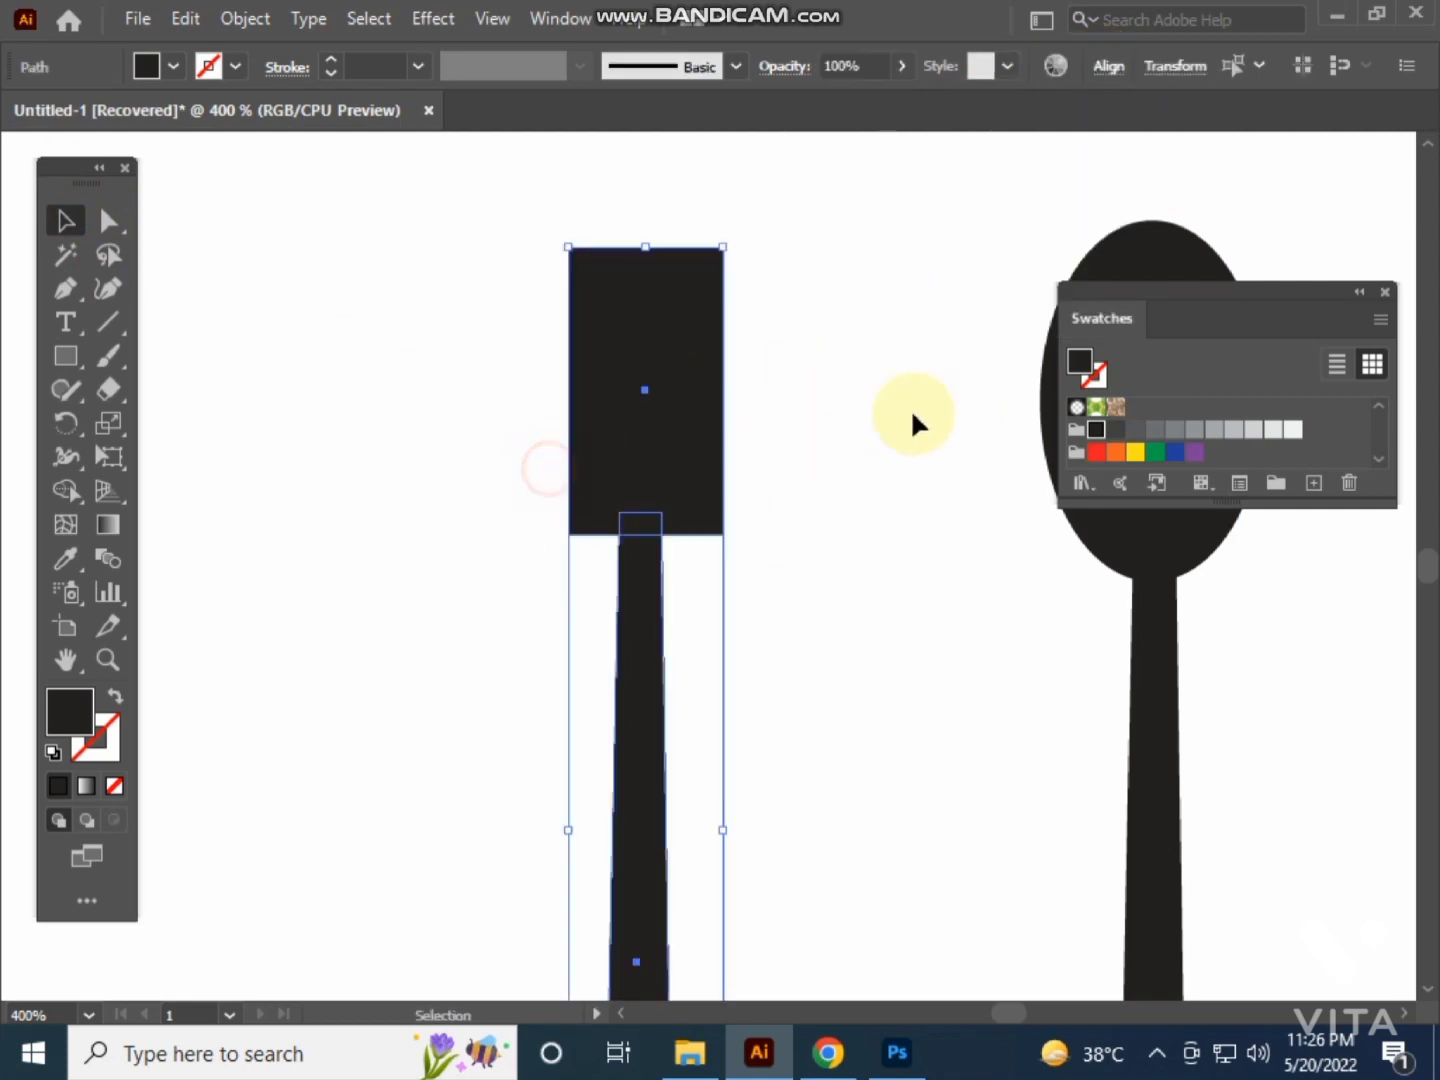
left_click(1108, 67)
left_click(868, 149)
left_click(824, 400)
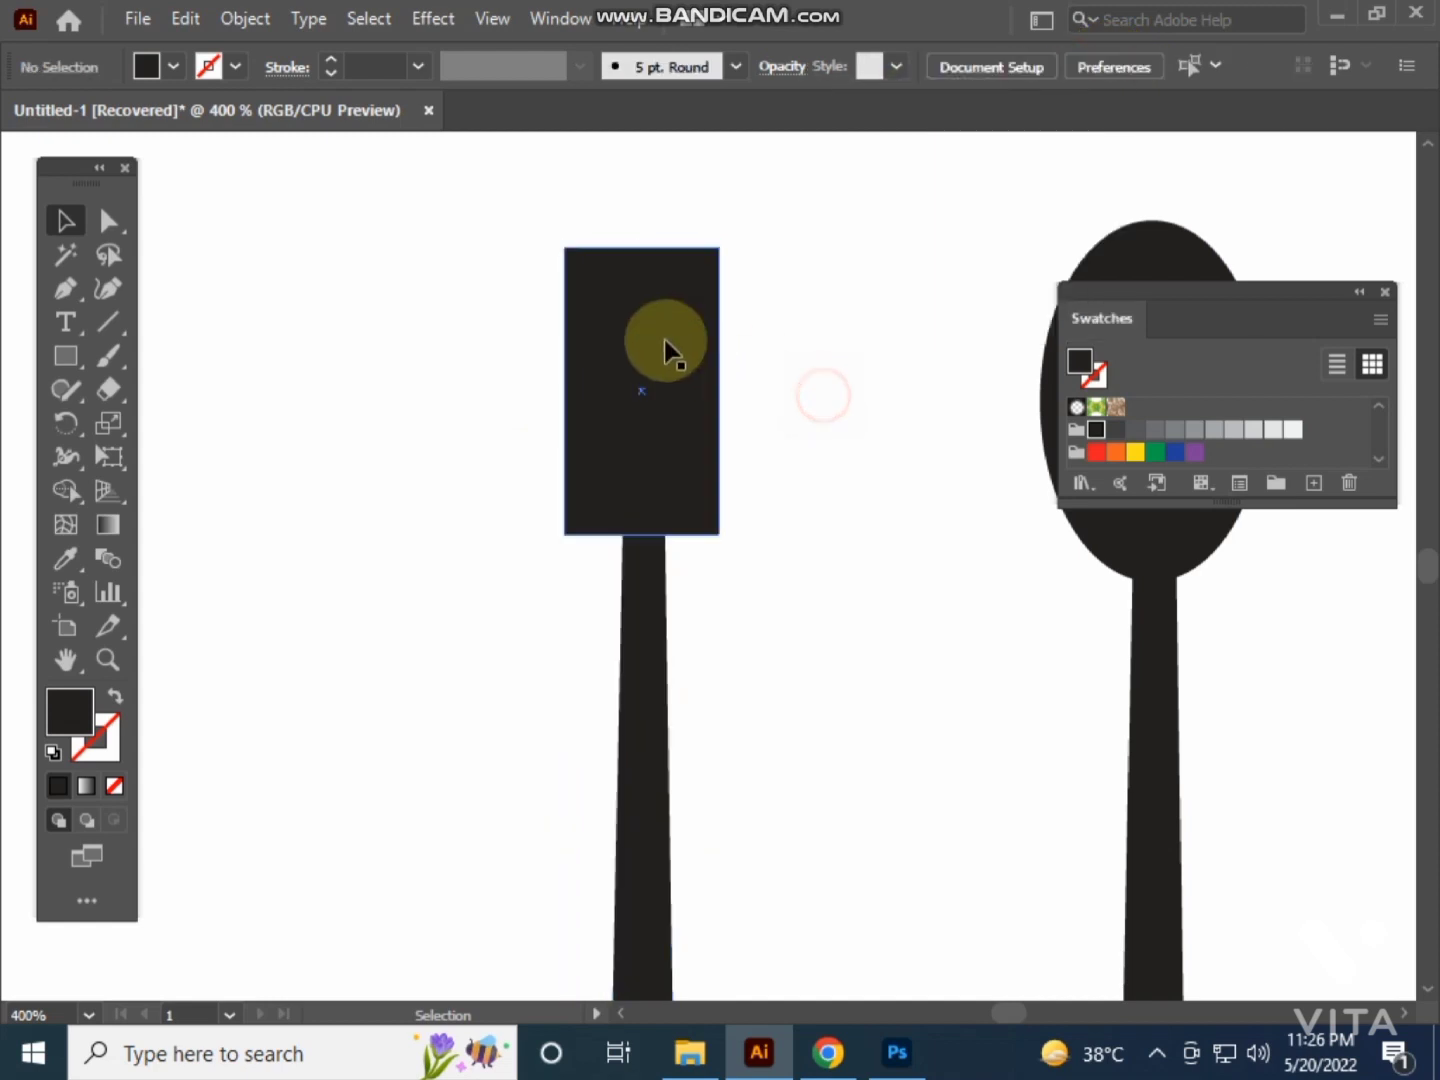
scroll(608, 328, "up", 2)
left_click_drag(607, 327, 708, 535)
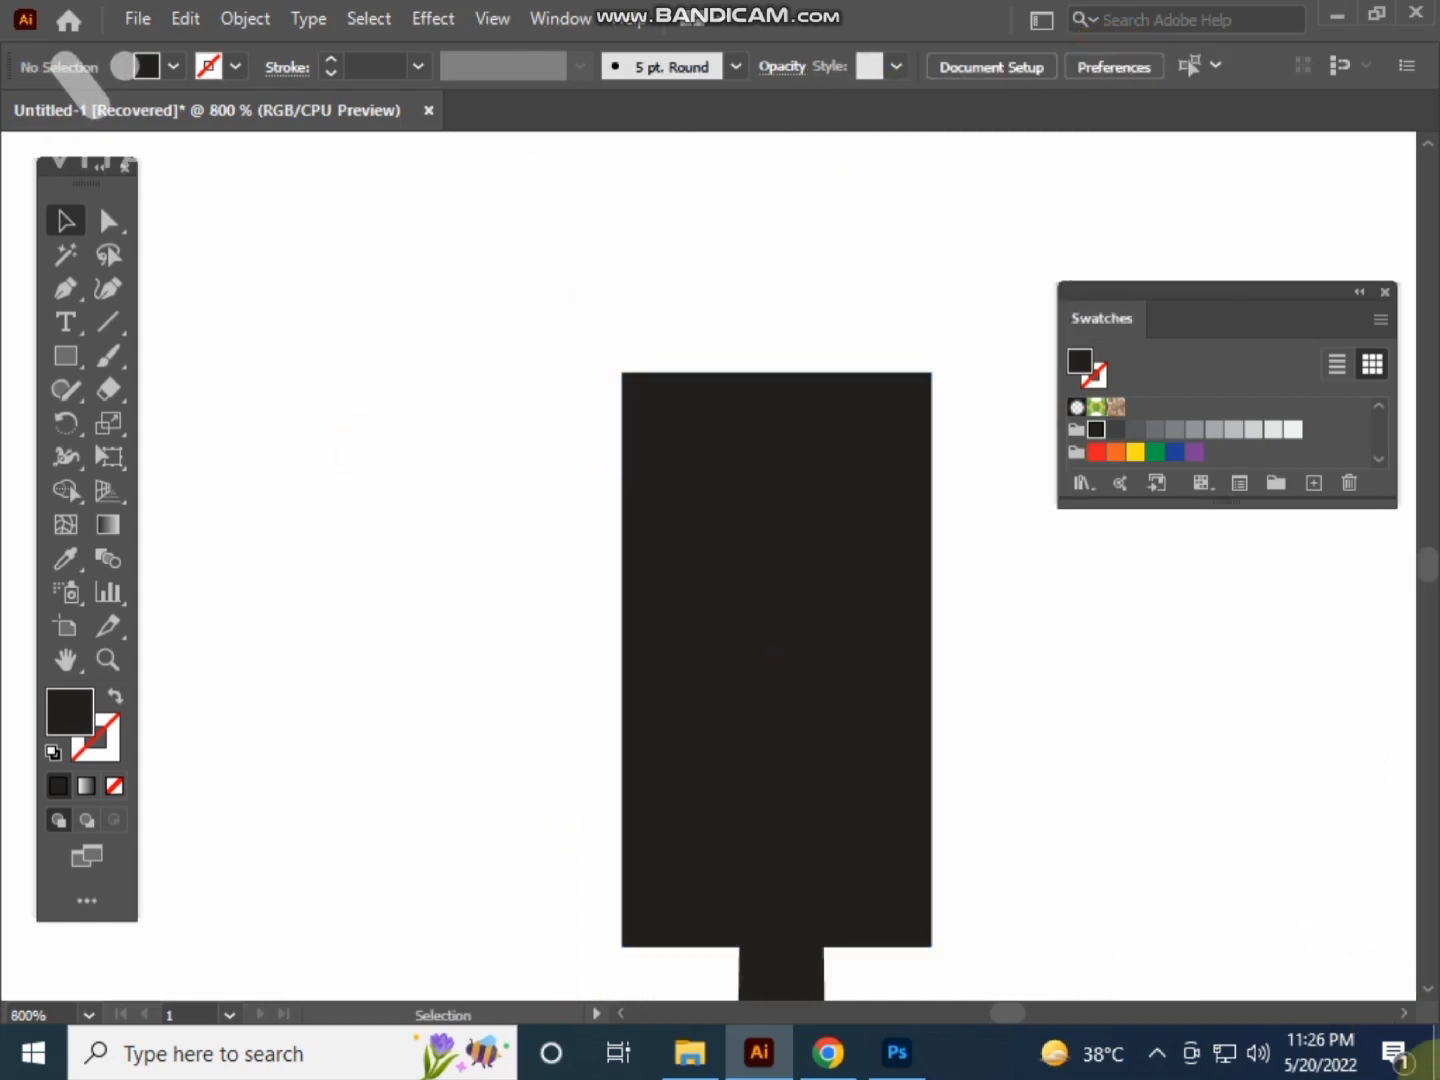
left_click(67, 363)
- Draw a thin vertical bar, fill it red, and move it onto the fork head's top edge
left_click_drag(482, 350, 502, 644)
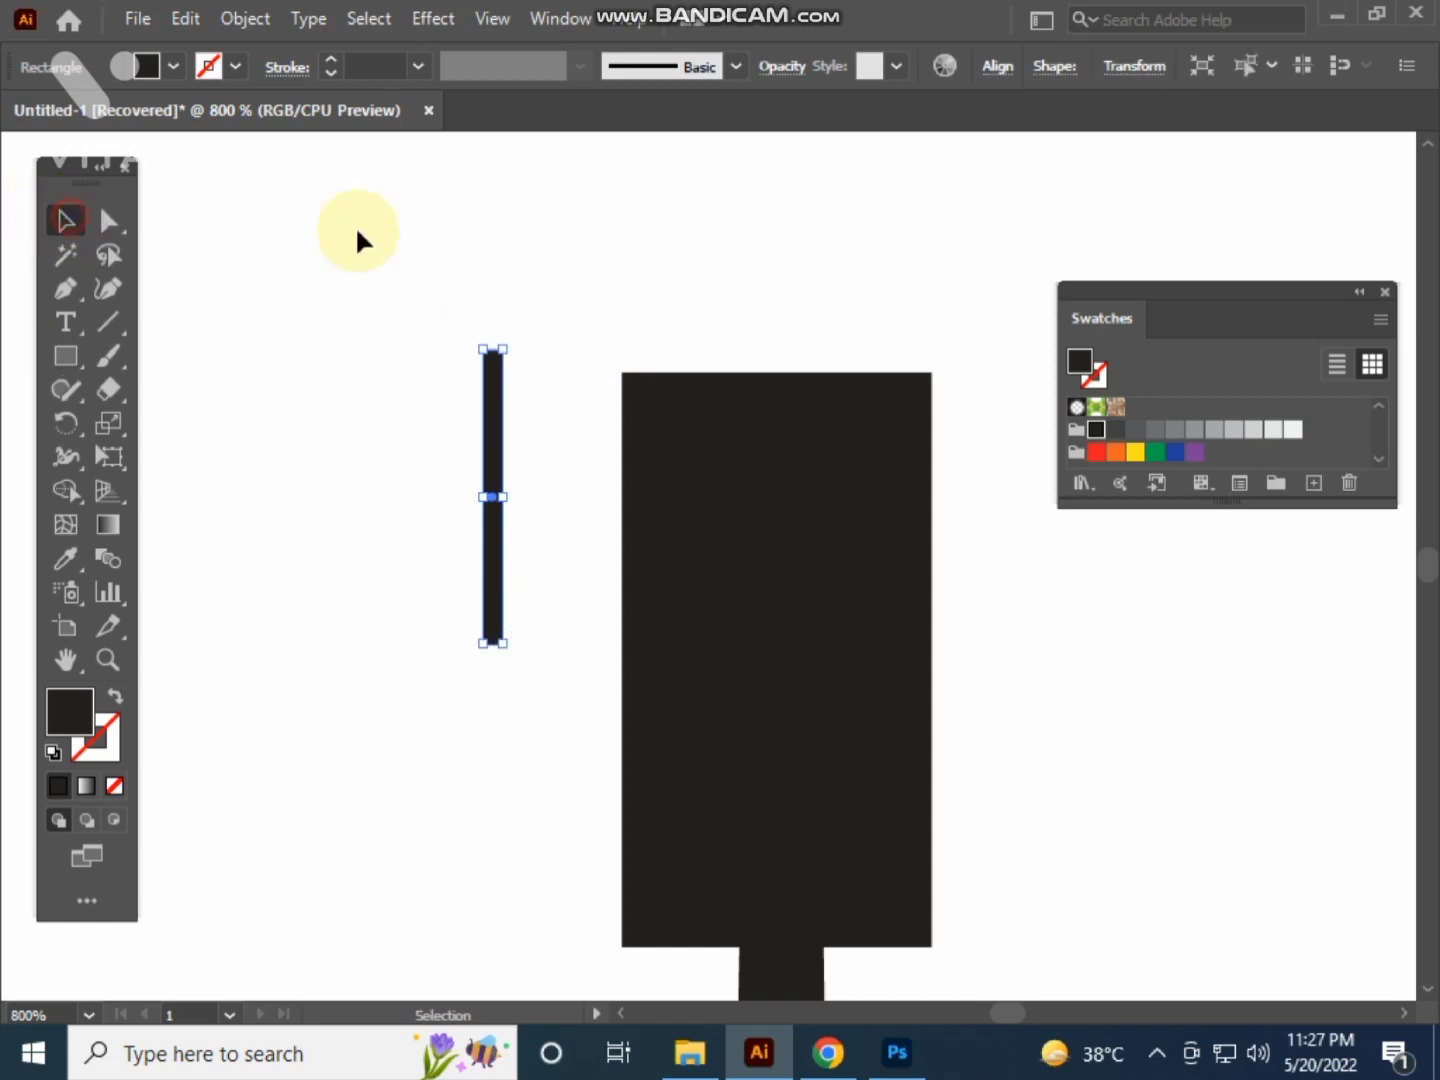
left_click(415, 289)
left_click(491, 365)
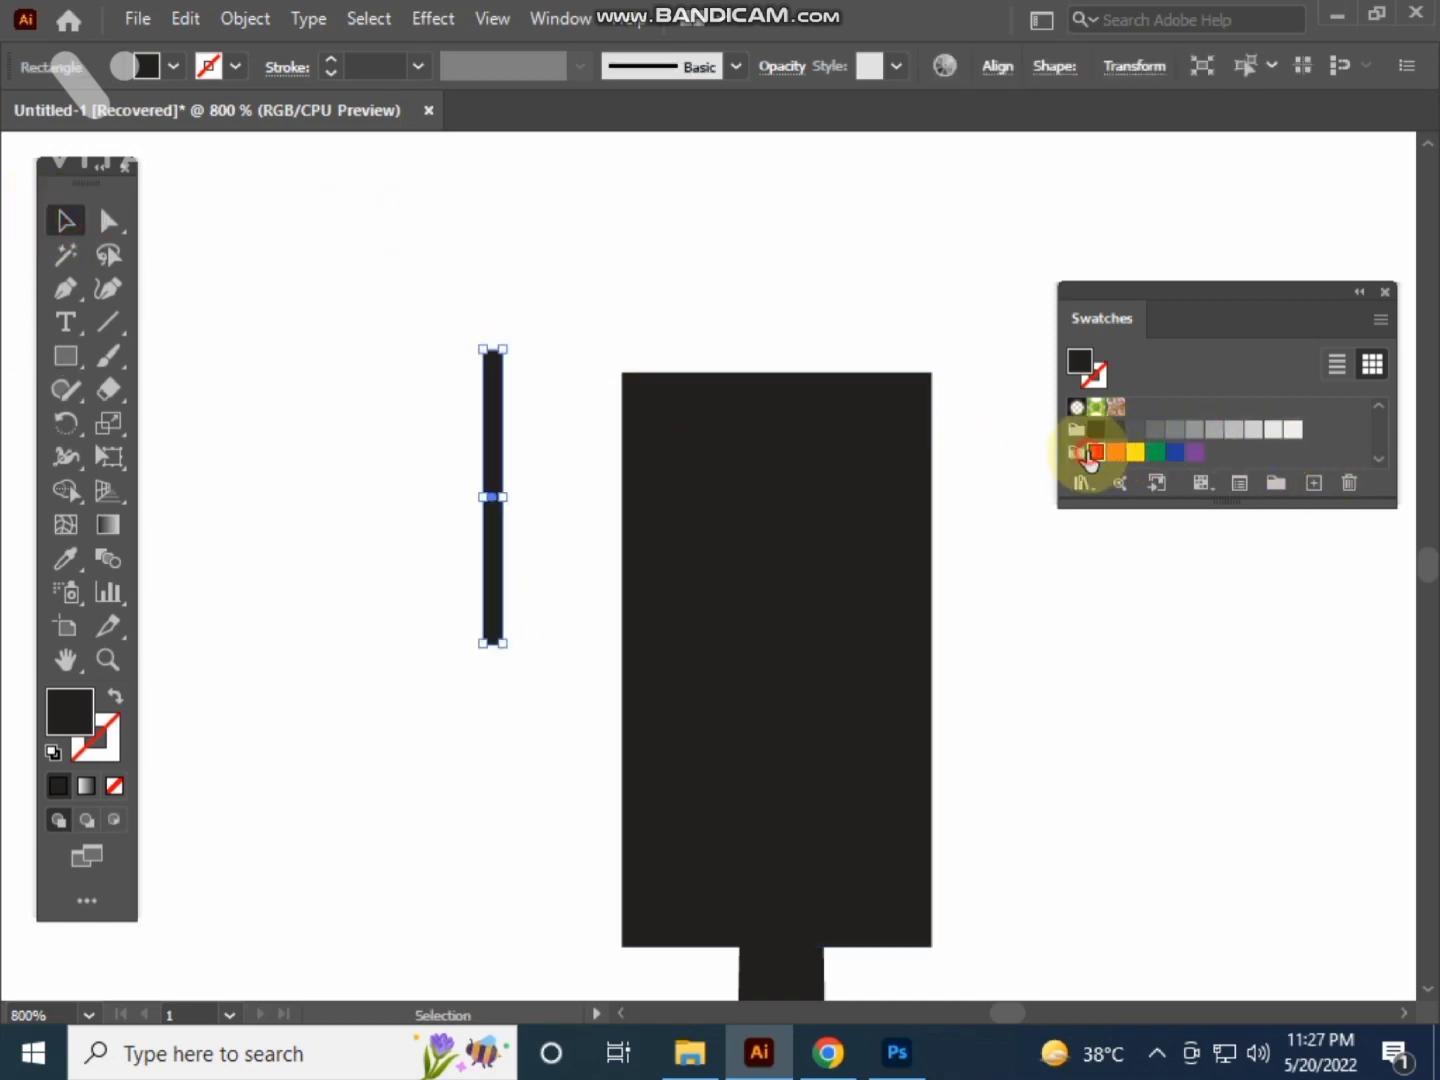
left_click(1094, 452)
left_click(1109, 617)
mouse_move(488, 599)
left_mouse_down()
mouse_move(674, 590)
mouse_move(726, 826)
mouse_move(725, 896)
left_mouse_up()
- Undo the bar's accidental resize and bring the bar and fork head back into view
scroll(666, 636, "up", 1)
scroll(666, 637, "up", 3)
key("ctrl+z")
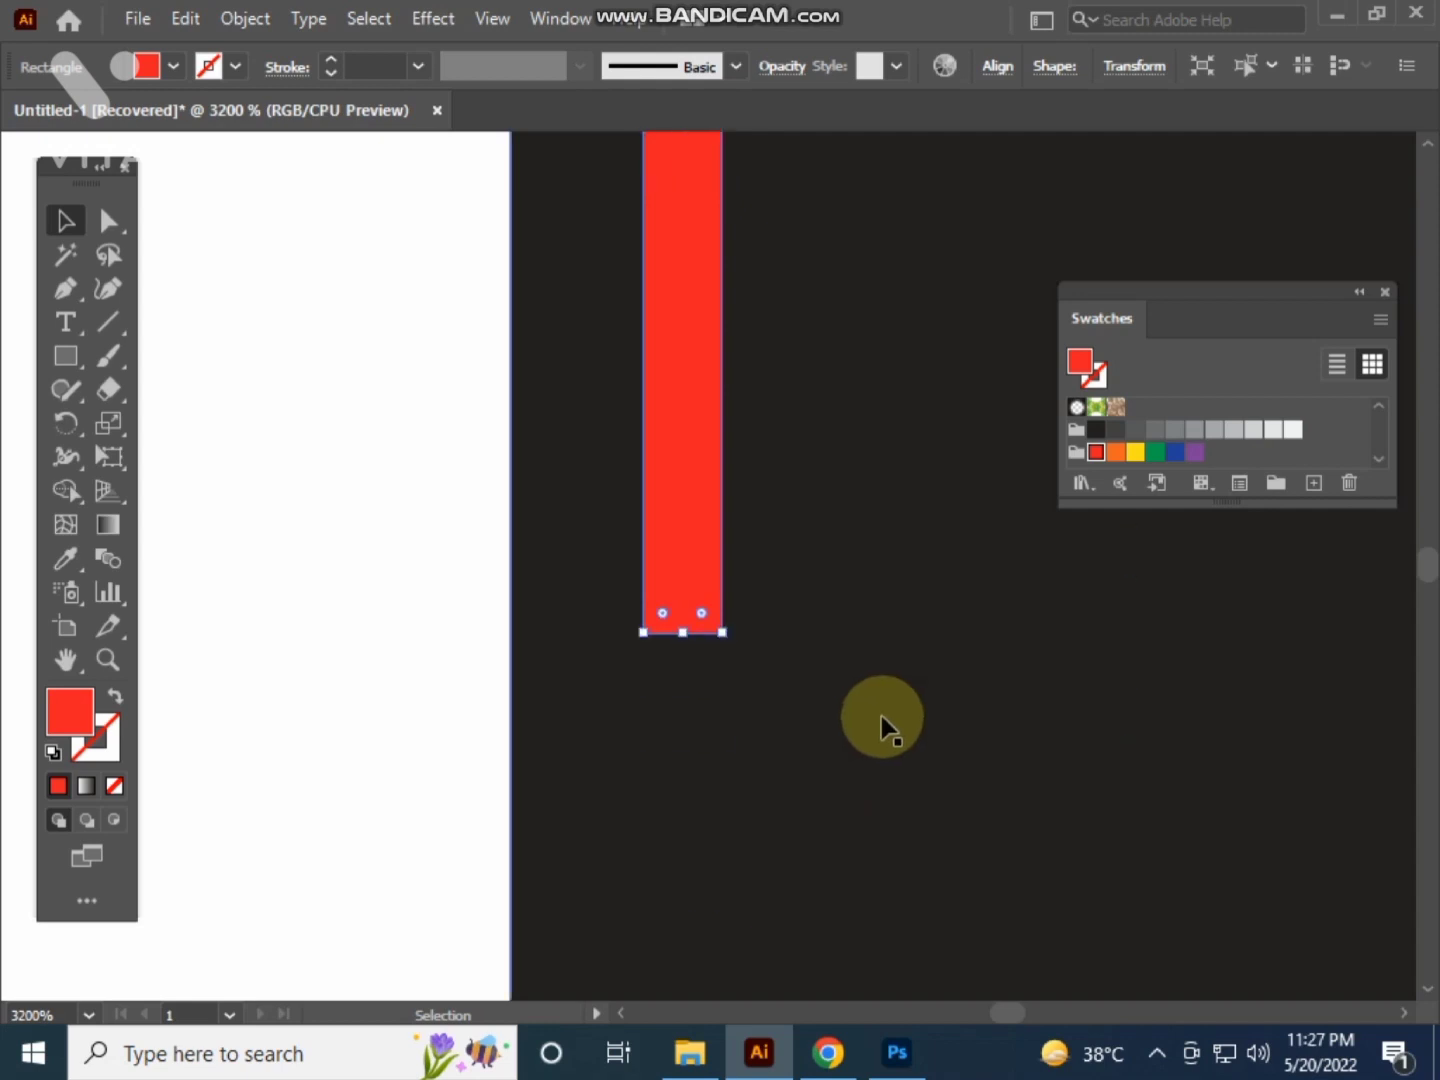
key("ctrl+minus")
scroll(905, 729, "down", 1)
left_click(1335, 716)
left_click_drag(1276, 700, 1196, 874)
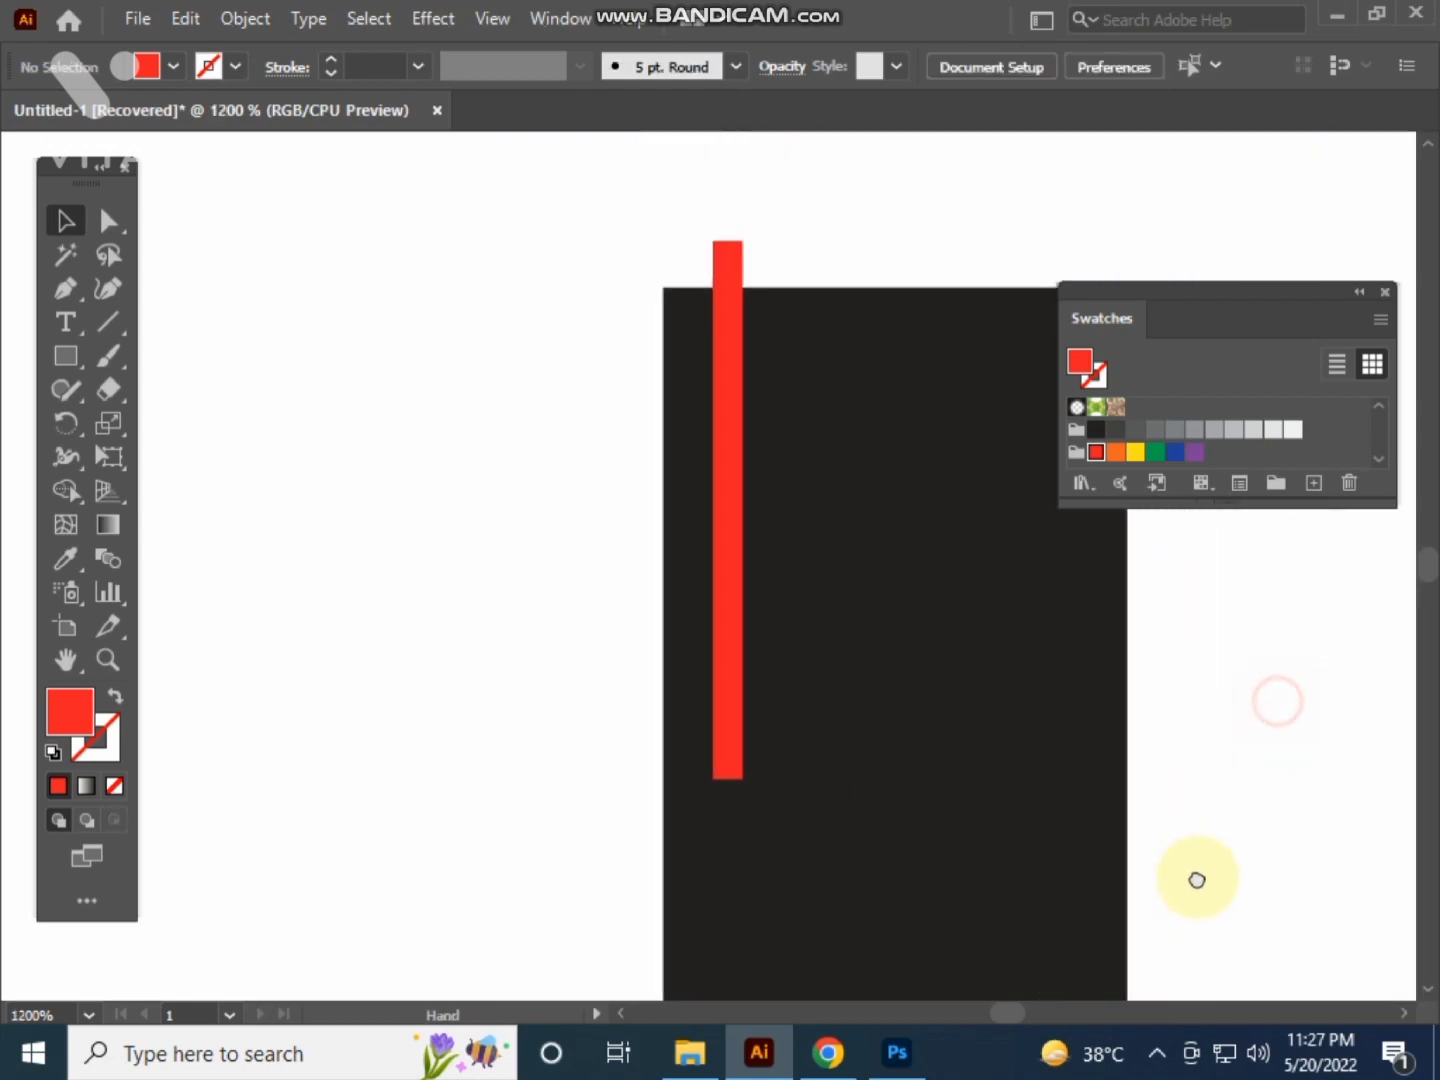
- Duplicate the red bar sideways and repeat with Ctrl+D to build a row of six bars
left_click_drag(734, 685, 791, 679)
left_click_drag(883, 670, 726, 700)
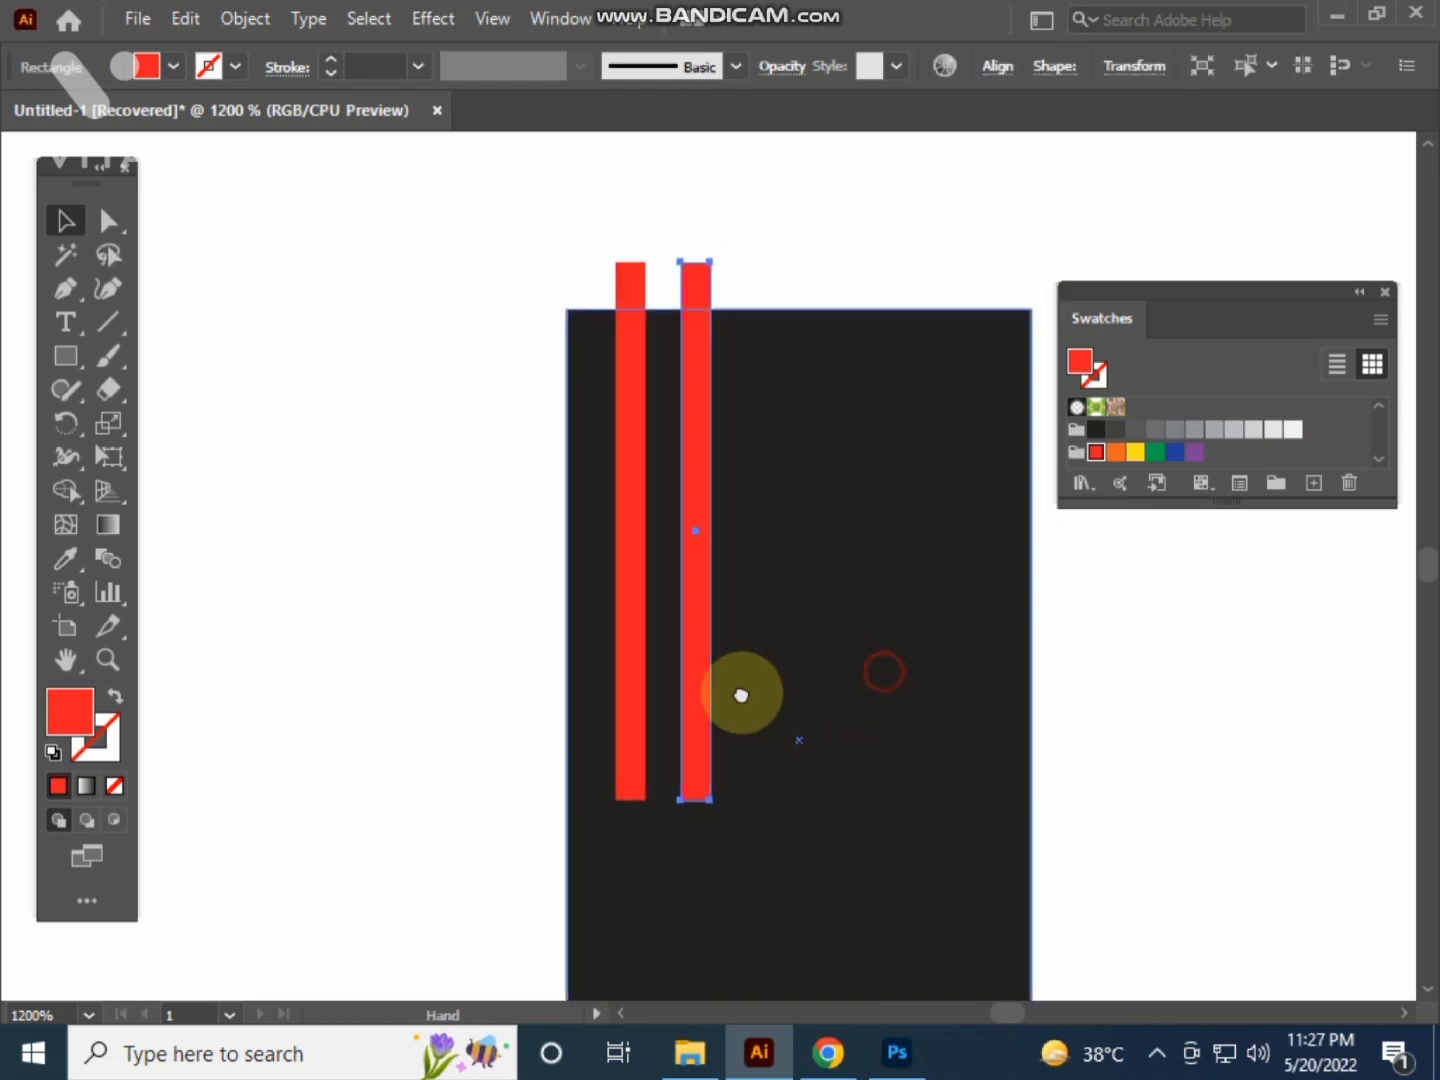
key("ctrl+d")
key("ctrl+d")
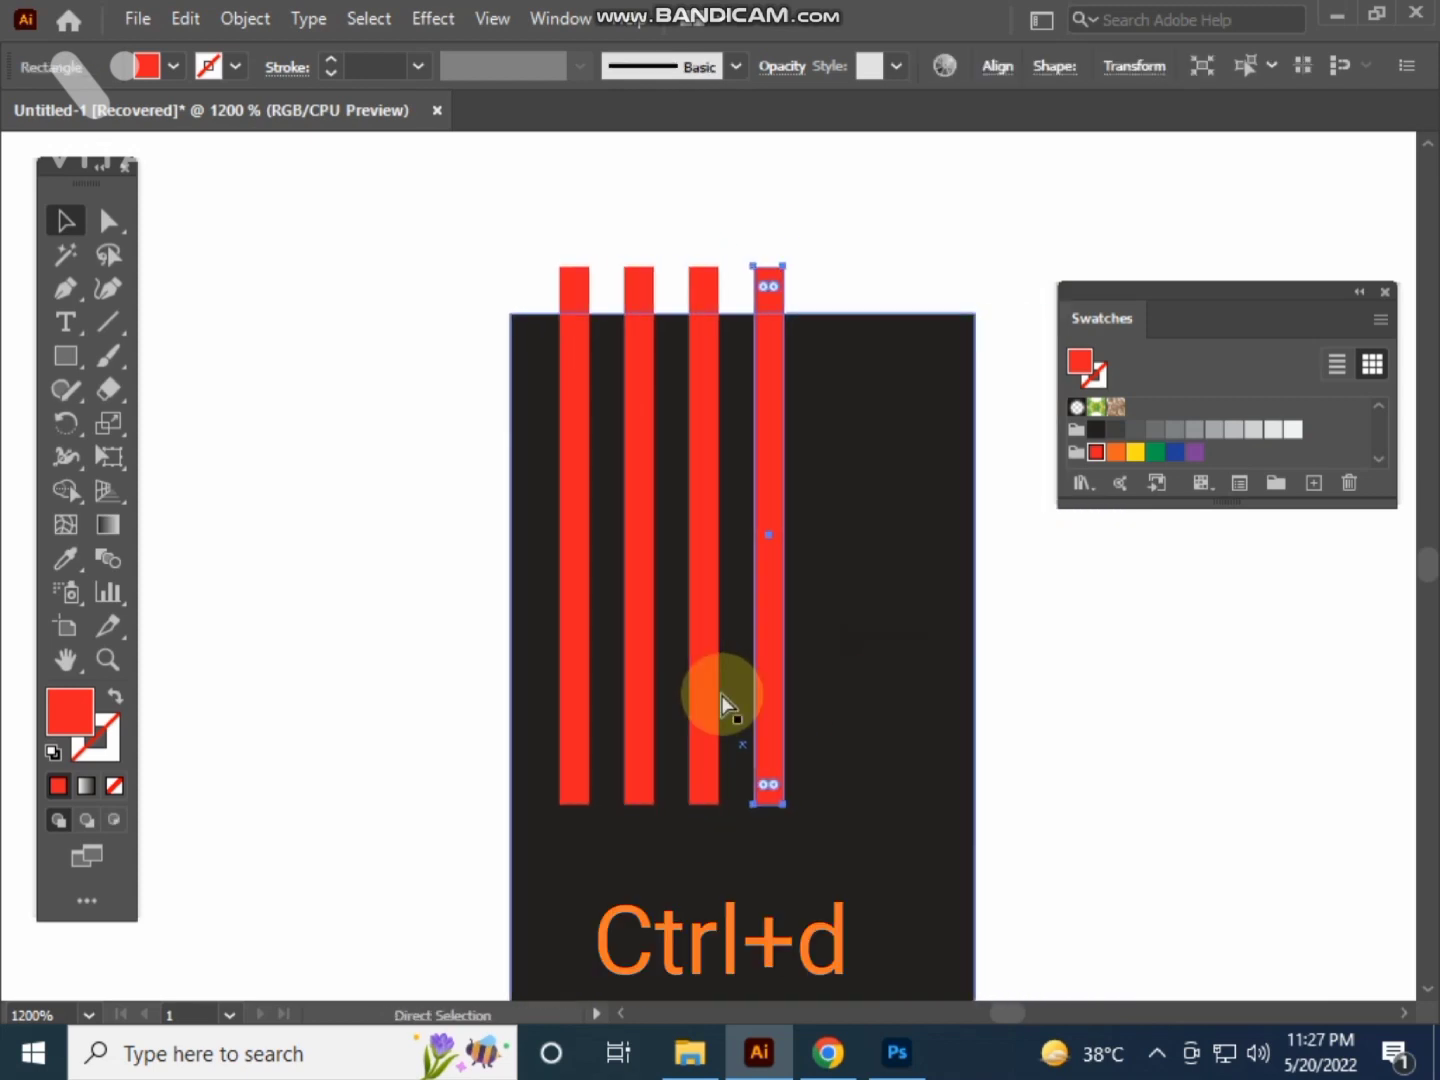
key("ctrl+d")
key("ctrl+d")
left_click(1111, 733)
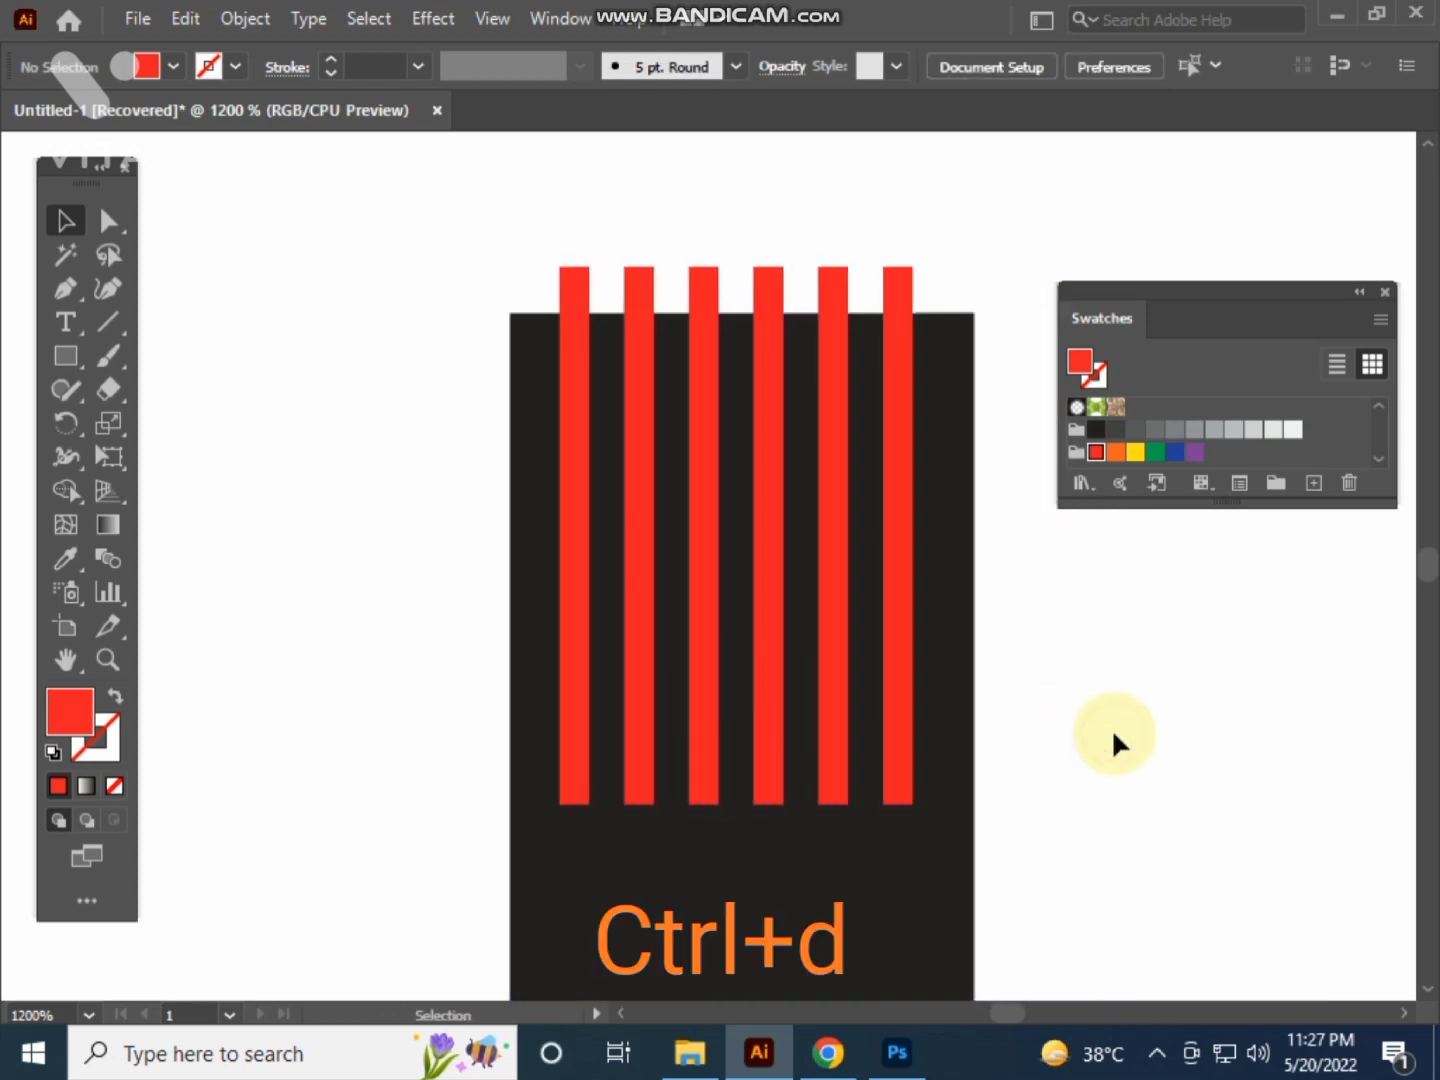
left_click_drag(1112, 735, 1080, 762)
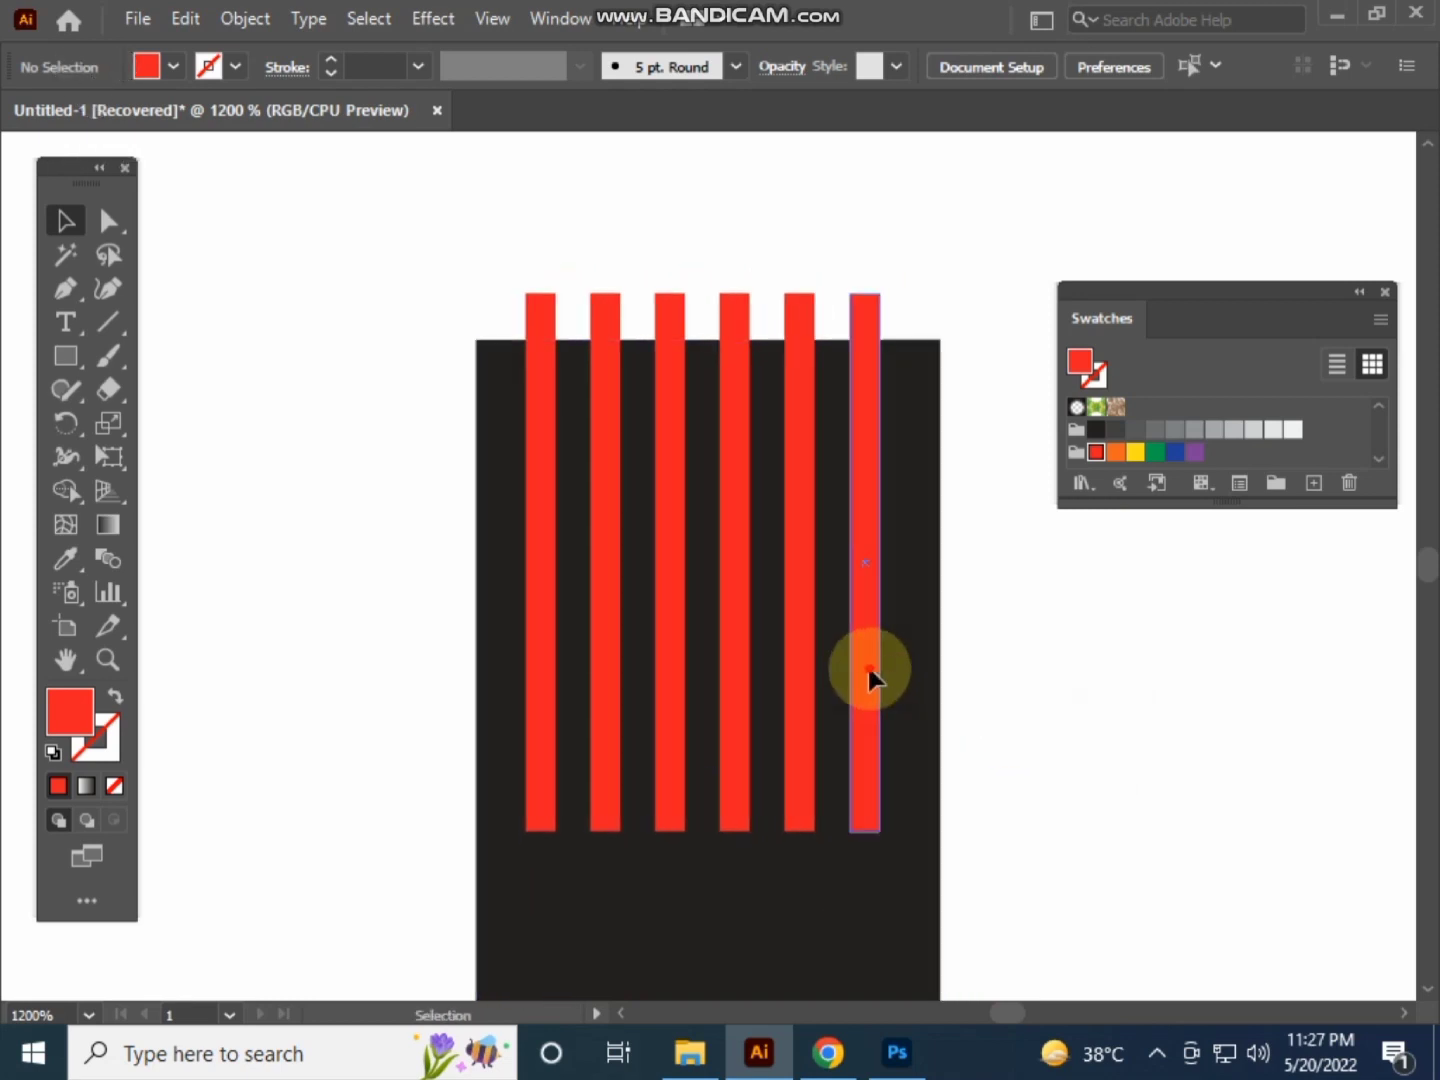
left_click_drag(874, 665, 888, 665)
left_click(1019, 685)
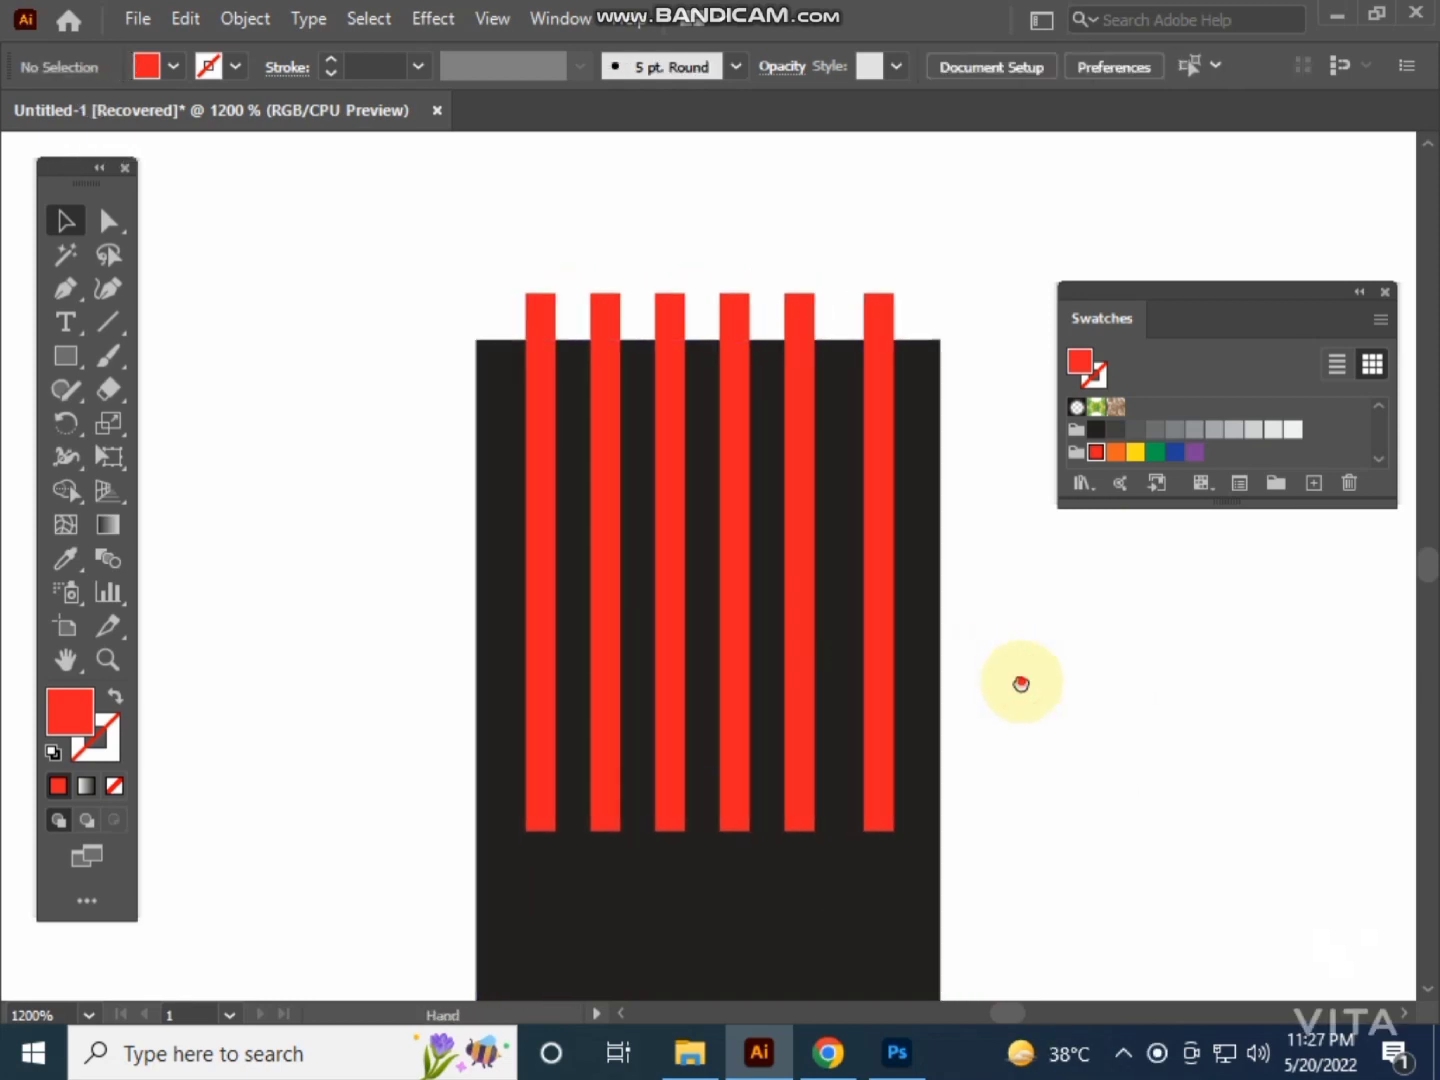
left_click_drag(1019, 685, 1033, 787)
- Space the six red bars evenly with Horizontal Distribute Center
left_click_drag(704, 410, 893, 411)
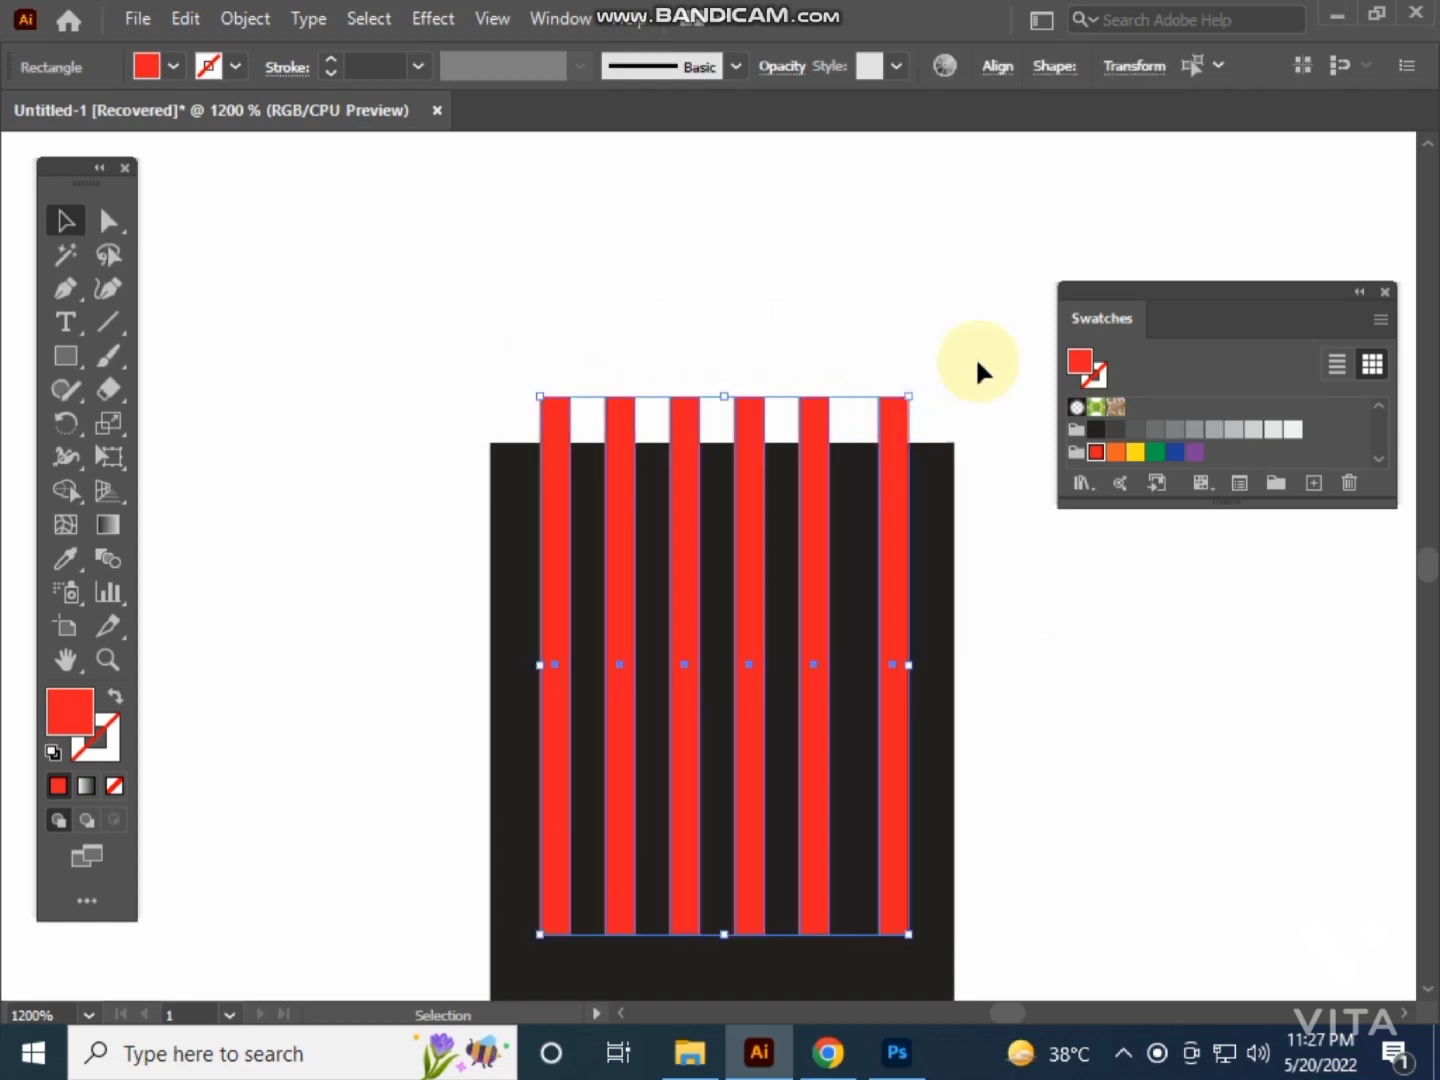
left_click(997, 70)
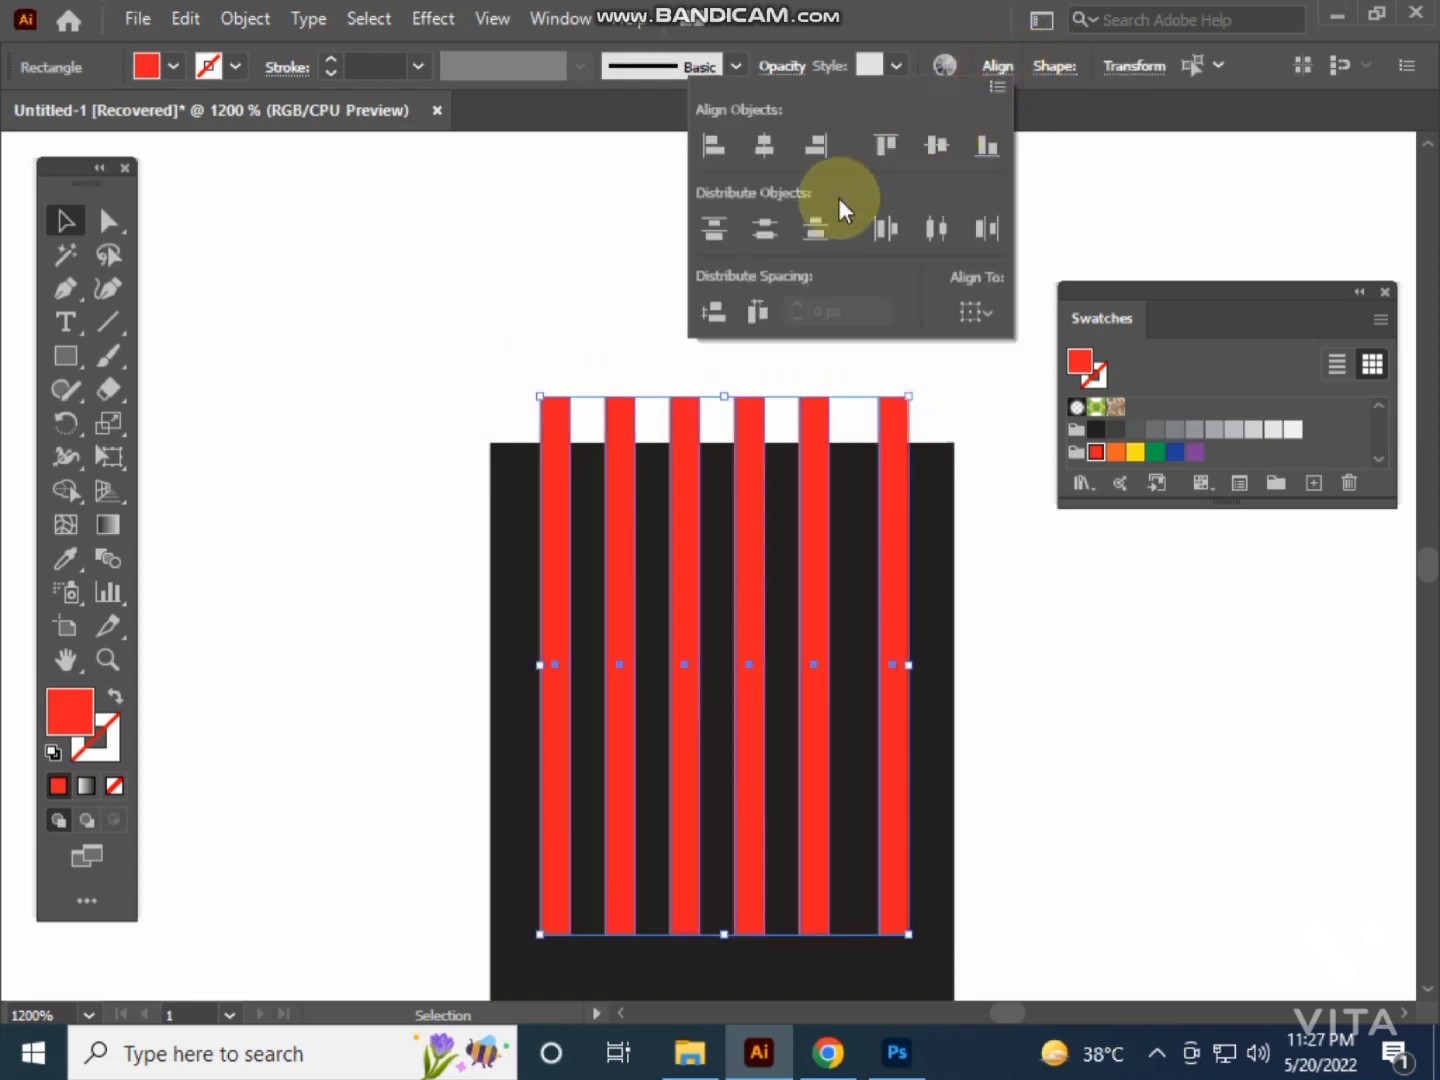
left_click(729, 310)
left_click(560, 321)
scroll(488, 300, "down", 3)
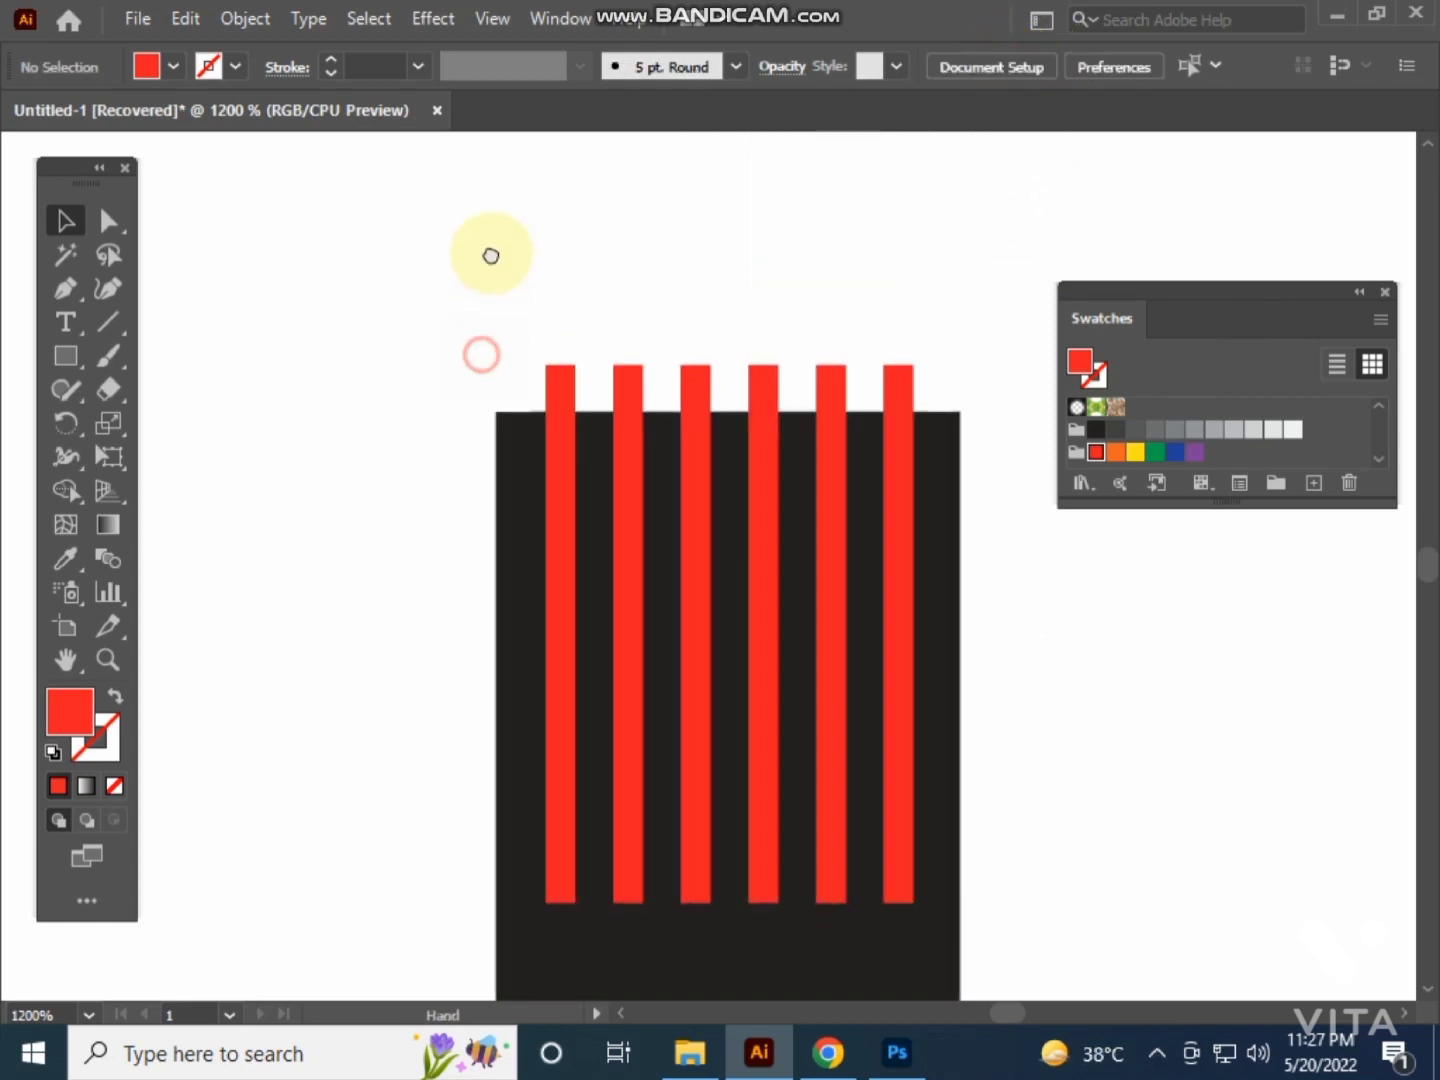
- Subtract the red bars from the black rectangle using Pathfinder Minus Front
left_click_drag(1067, 737, 1146, 574)
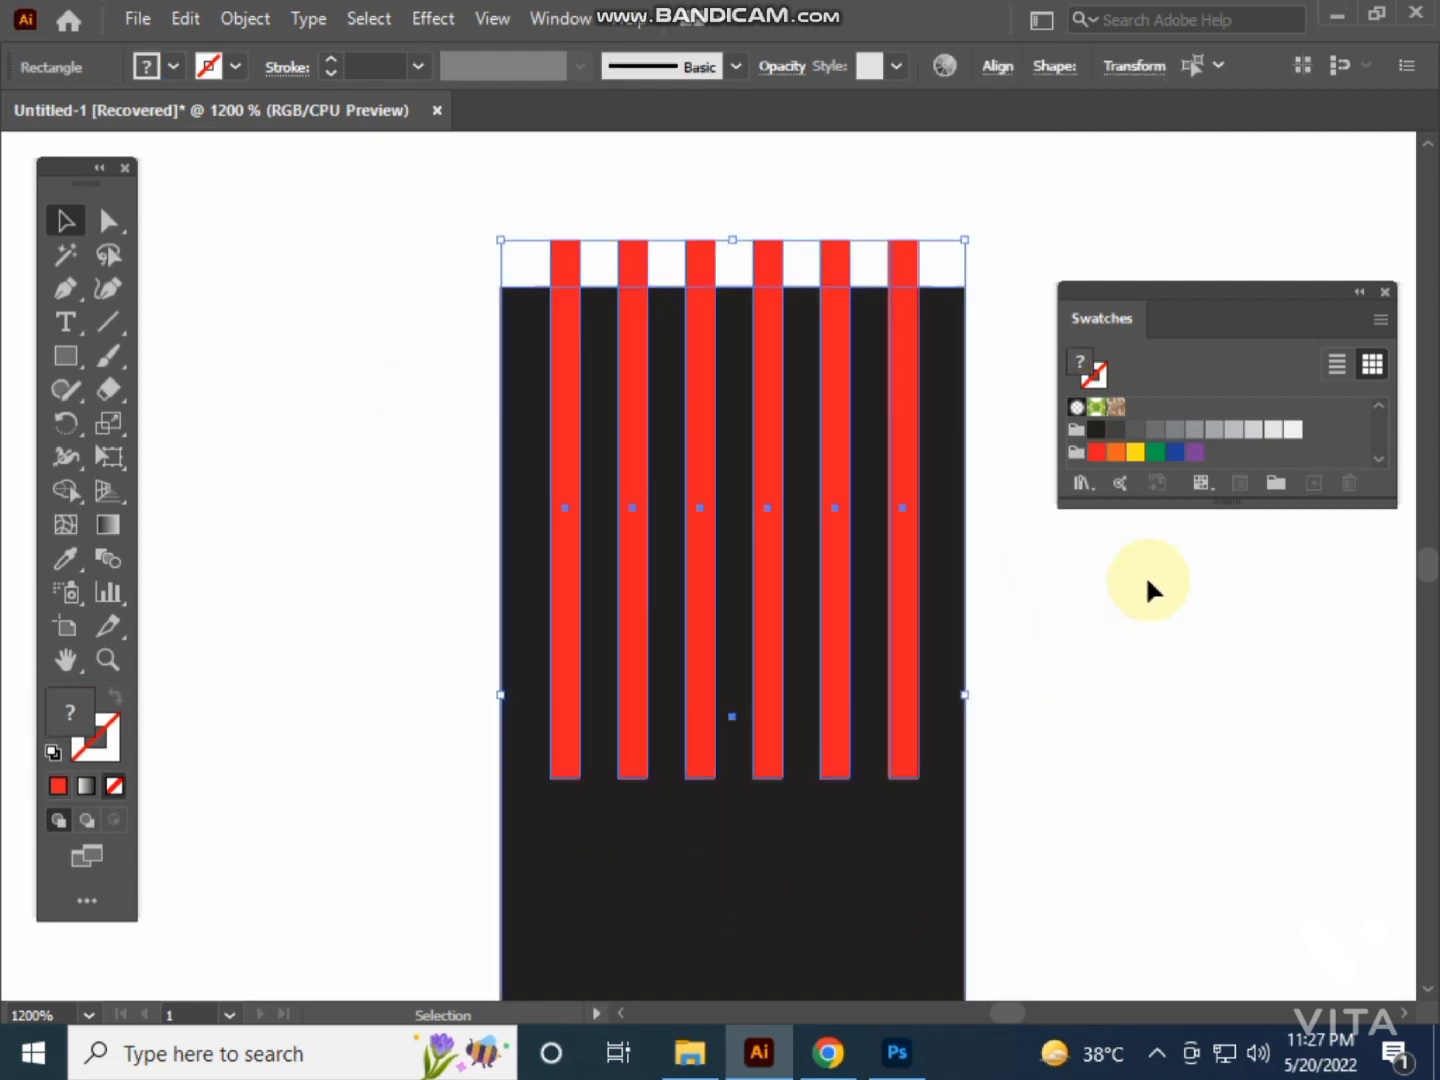
scroll(1151, 576, "down", 2)
scroll(1154, 590, "down", 1)
key("a")
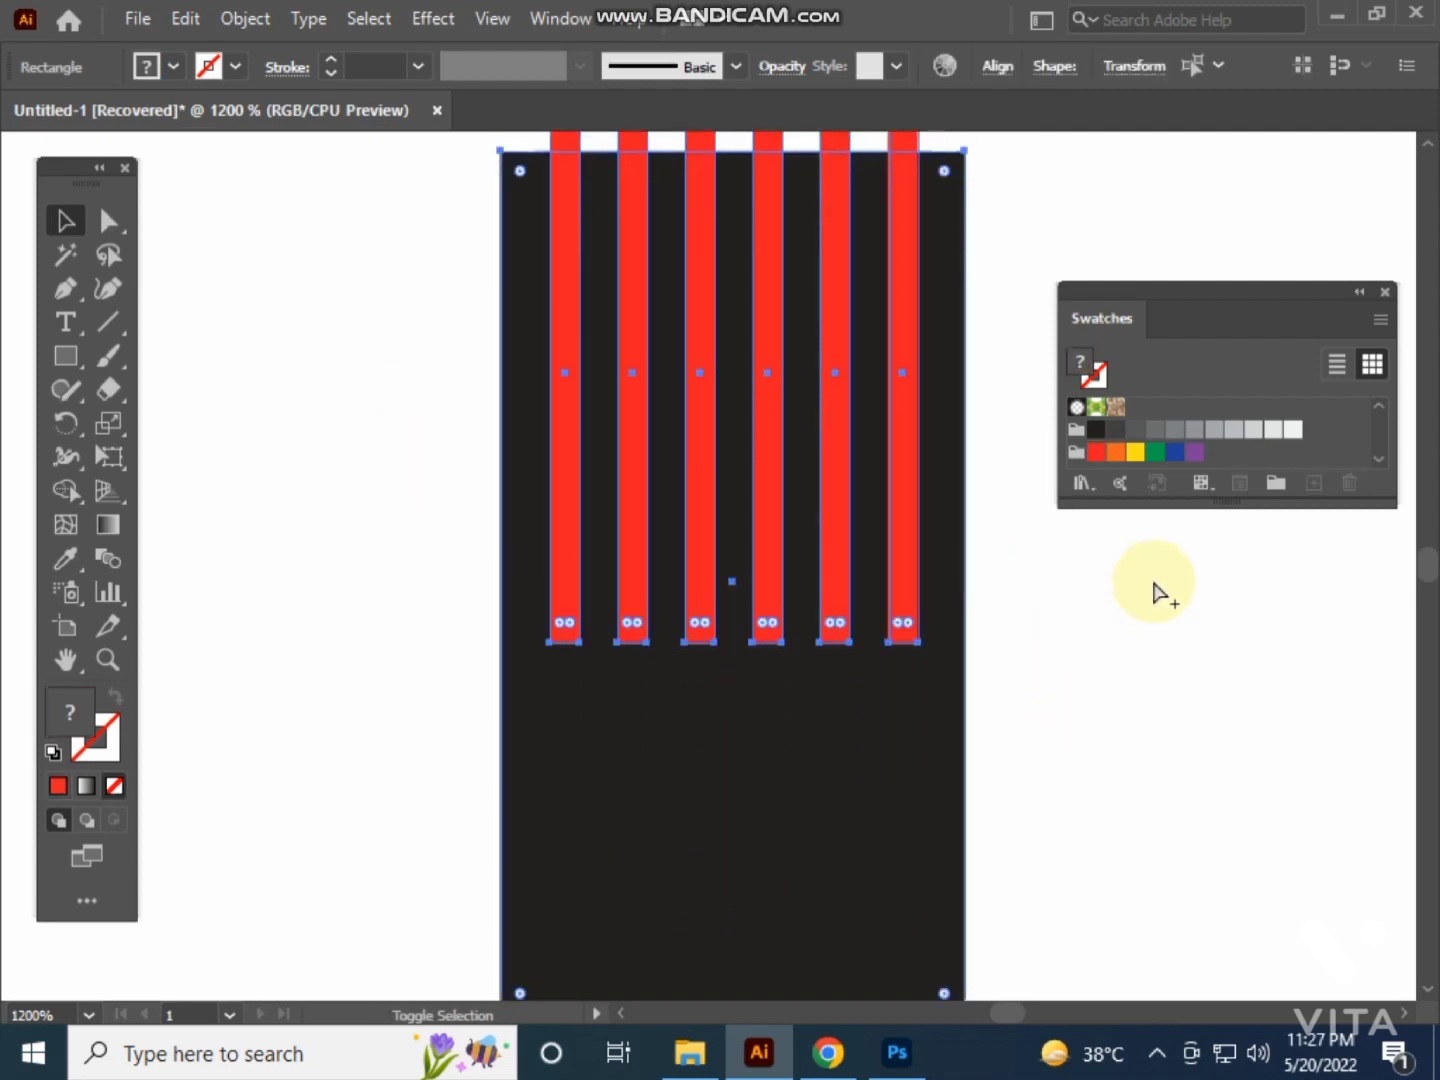
key("ctrl+shift+F9")
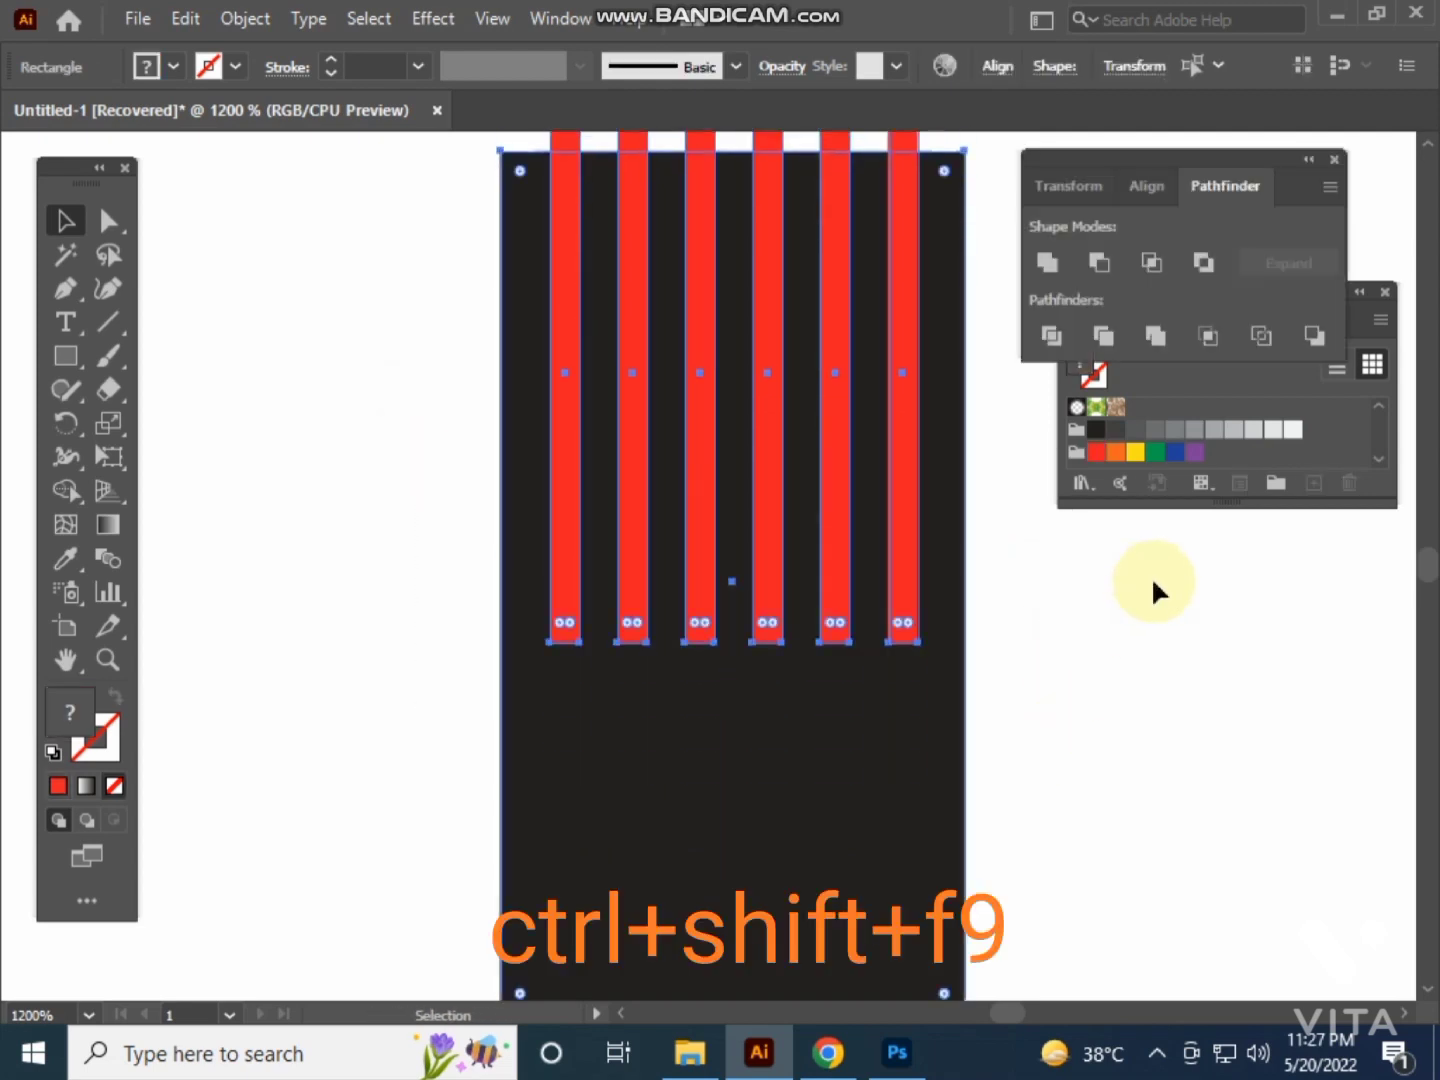
left_click_drag(1124, 150, 1158, 558)
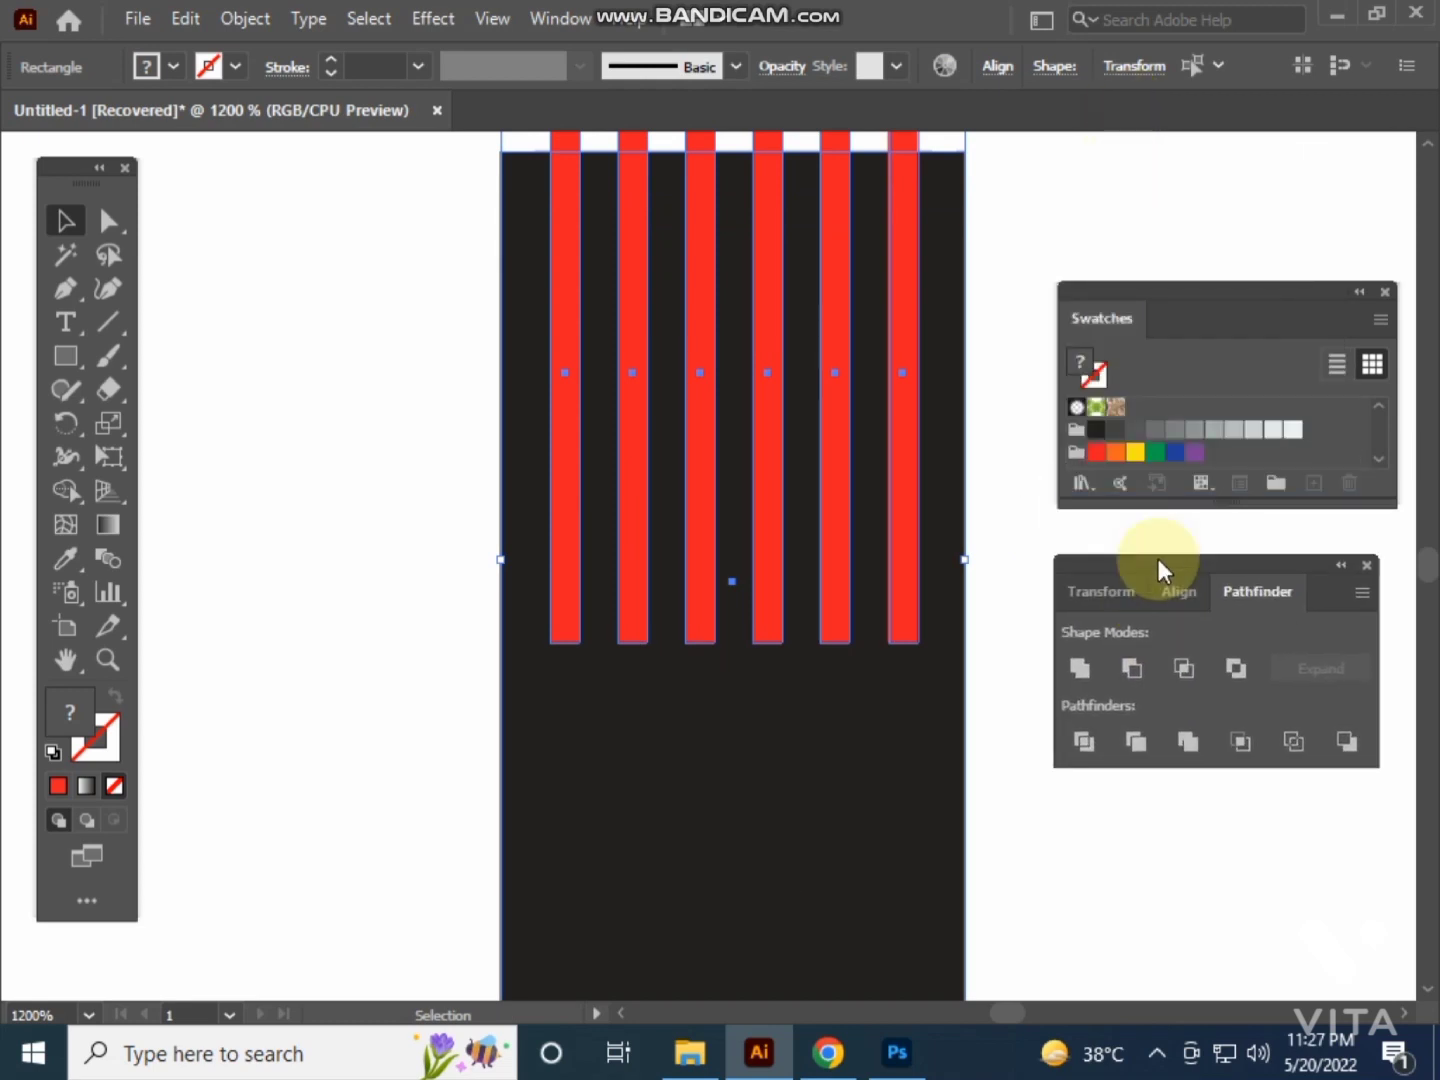
left_click(1129, 667)
- Round the tips of the fork tines with the Direct Selection corner widget
scroll(992, 601, "down", 2)
left_click(962, 648)
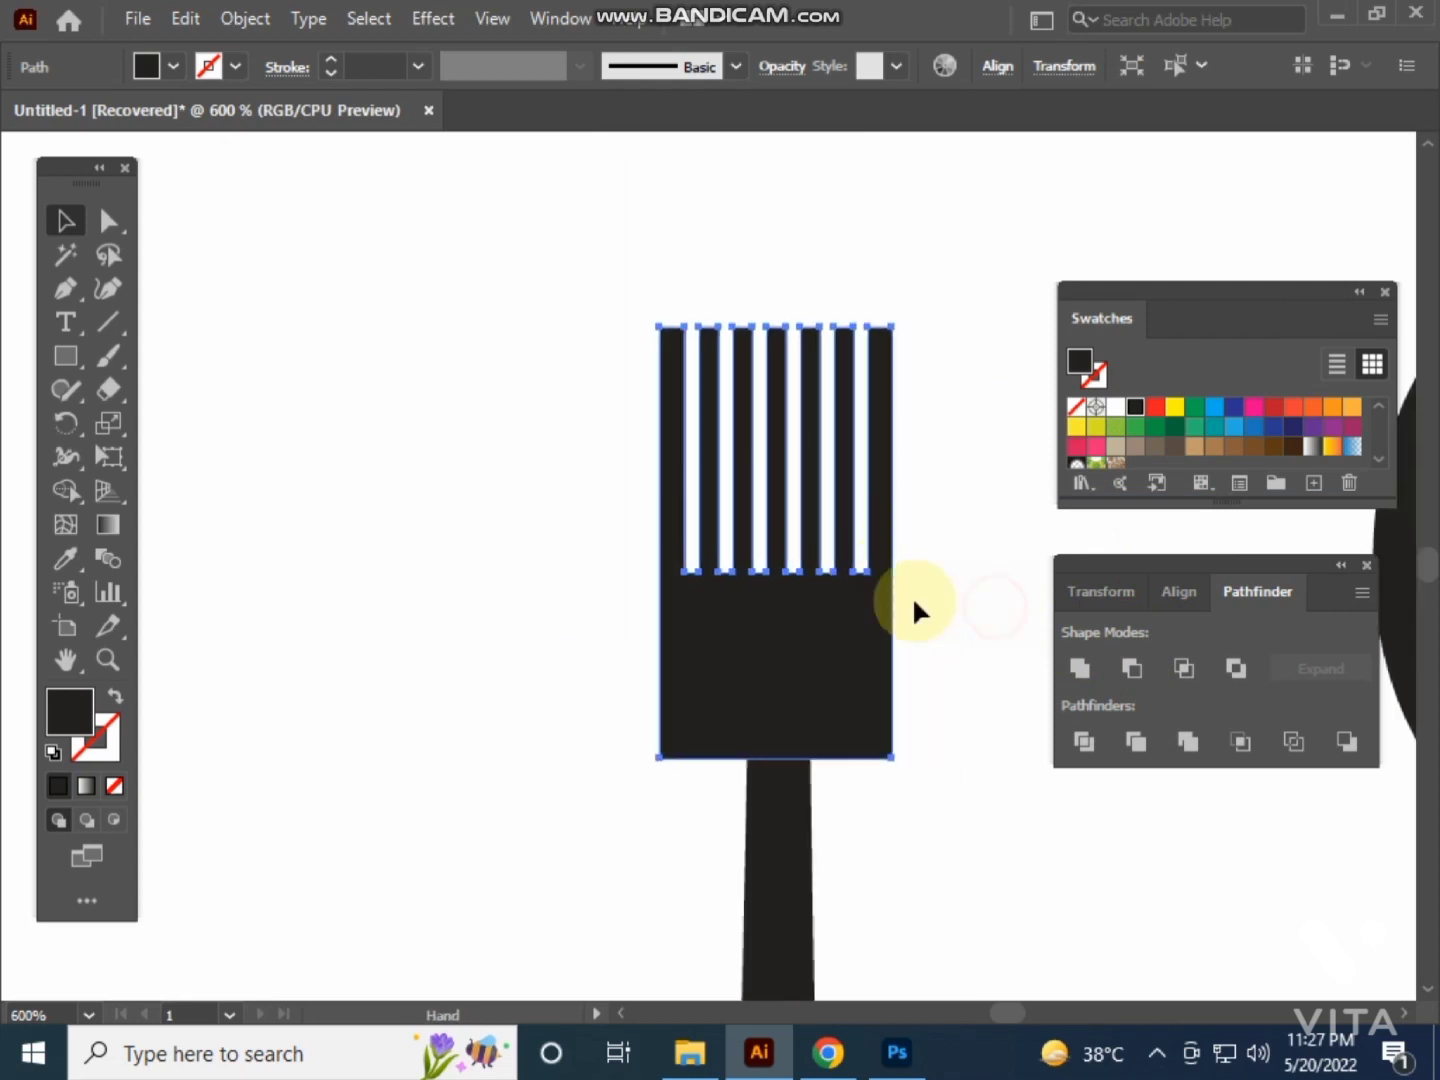
left_click_drag(554, 274, 861, 460)
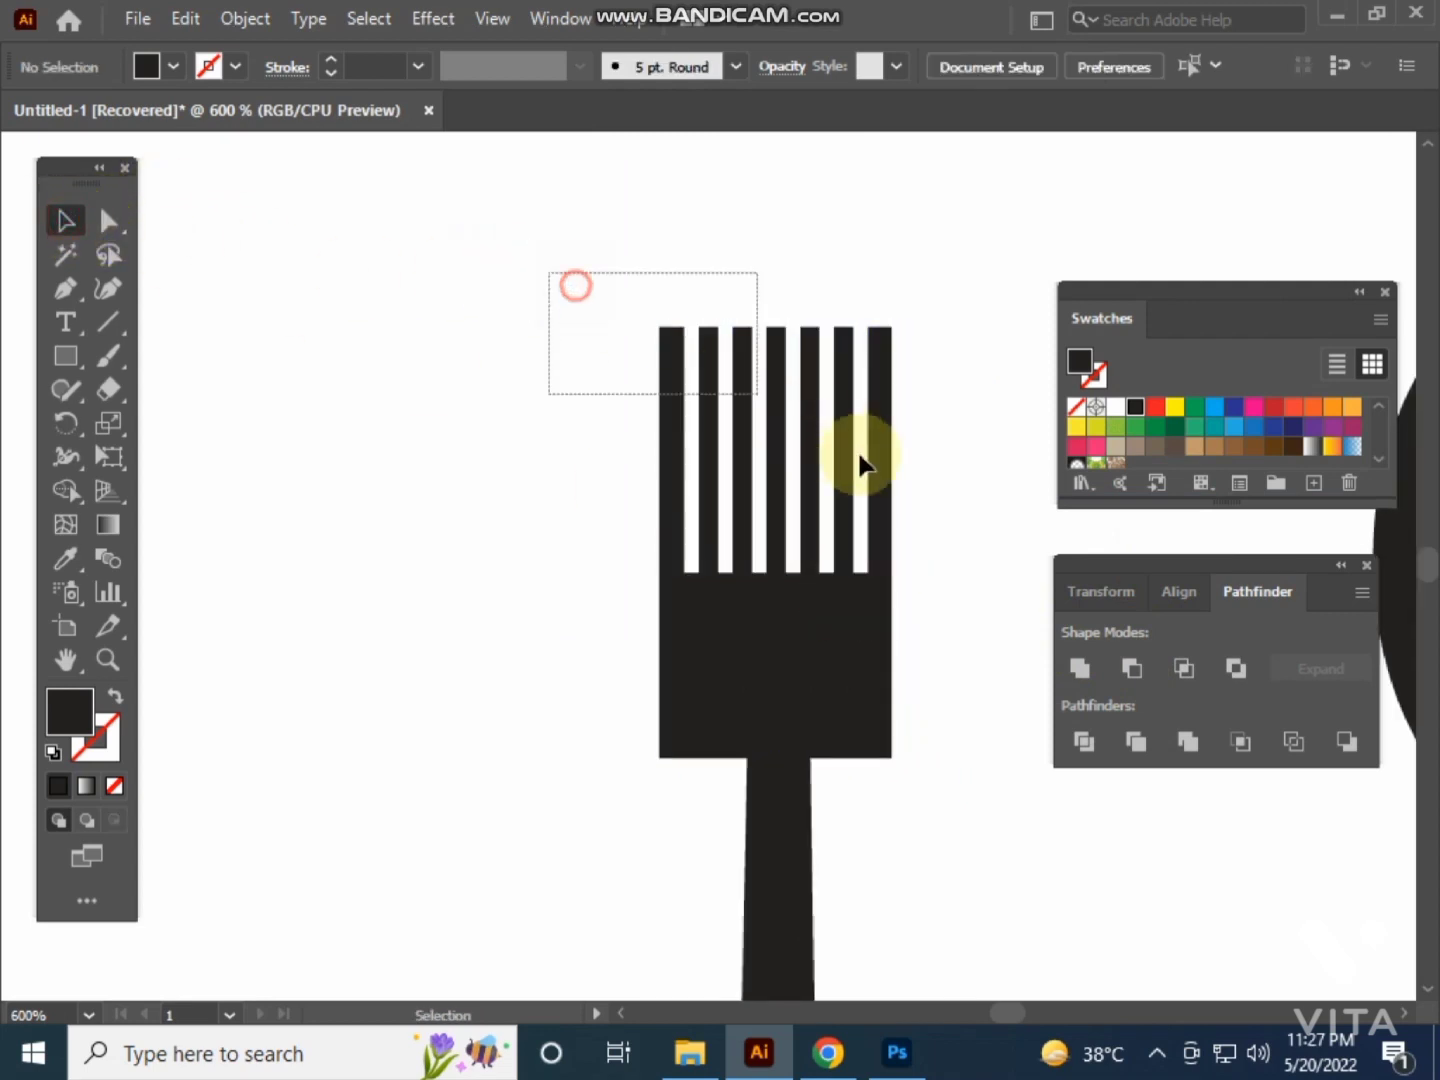
left_click(109, 220)
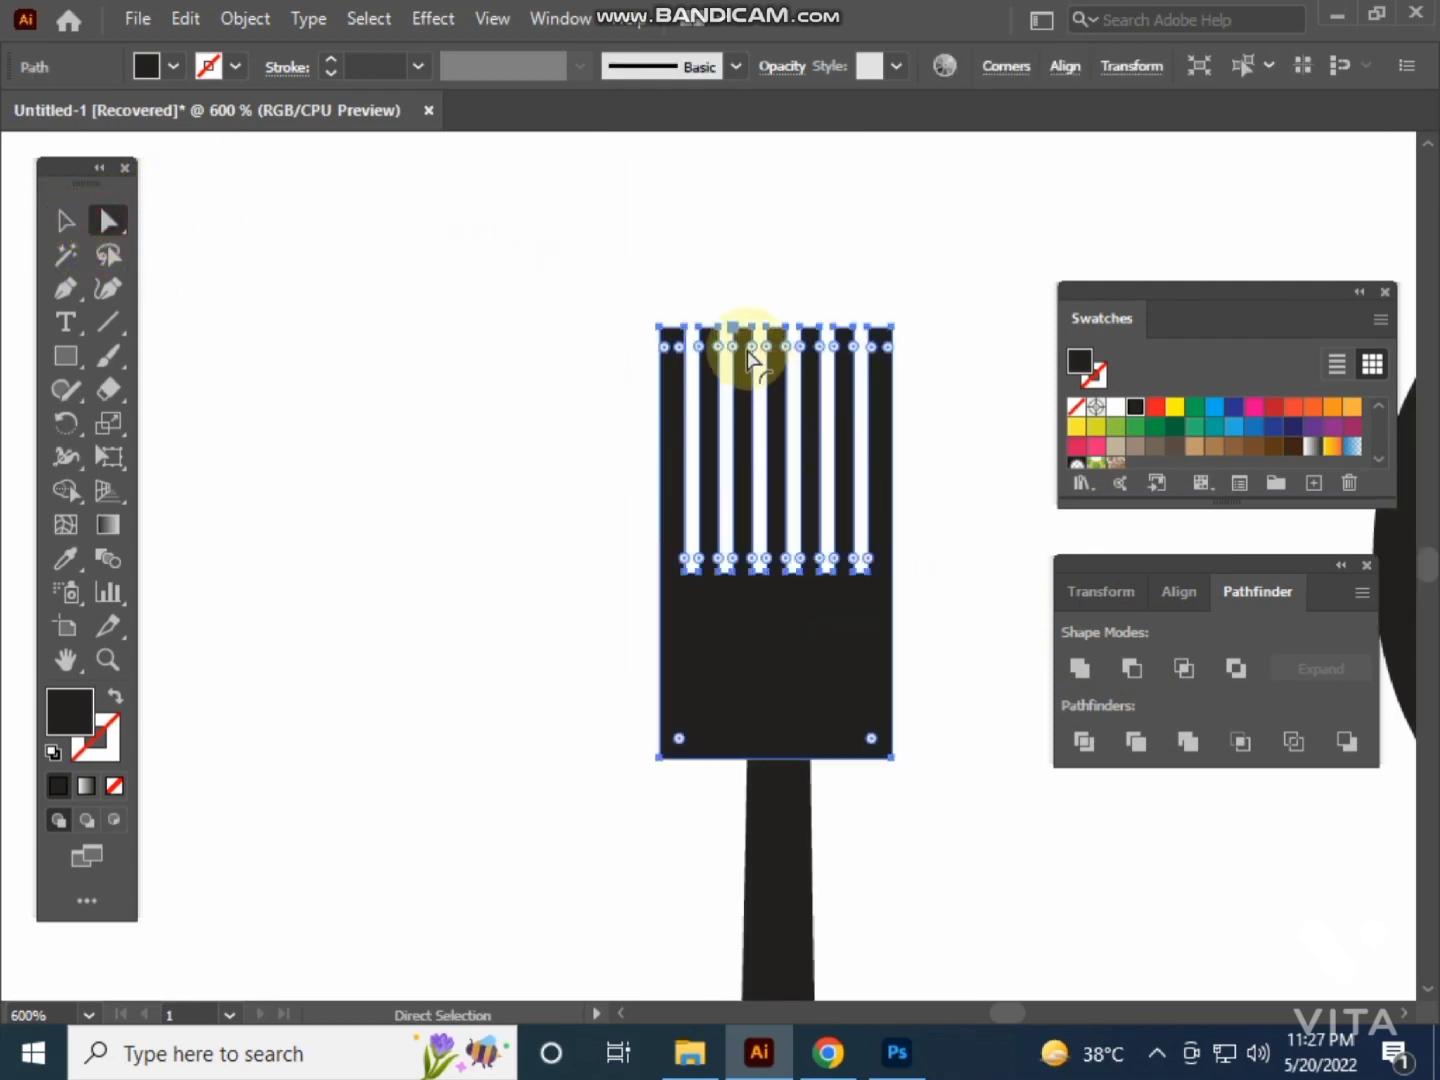
left_click_drag(750, 357, 762, 434)
left_click(941, 466)
left_click_drag(941, 466, 888, 391)
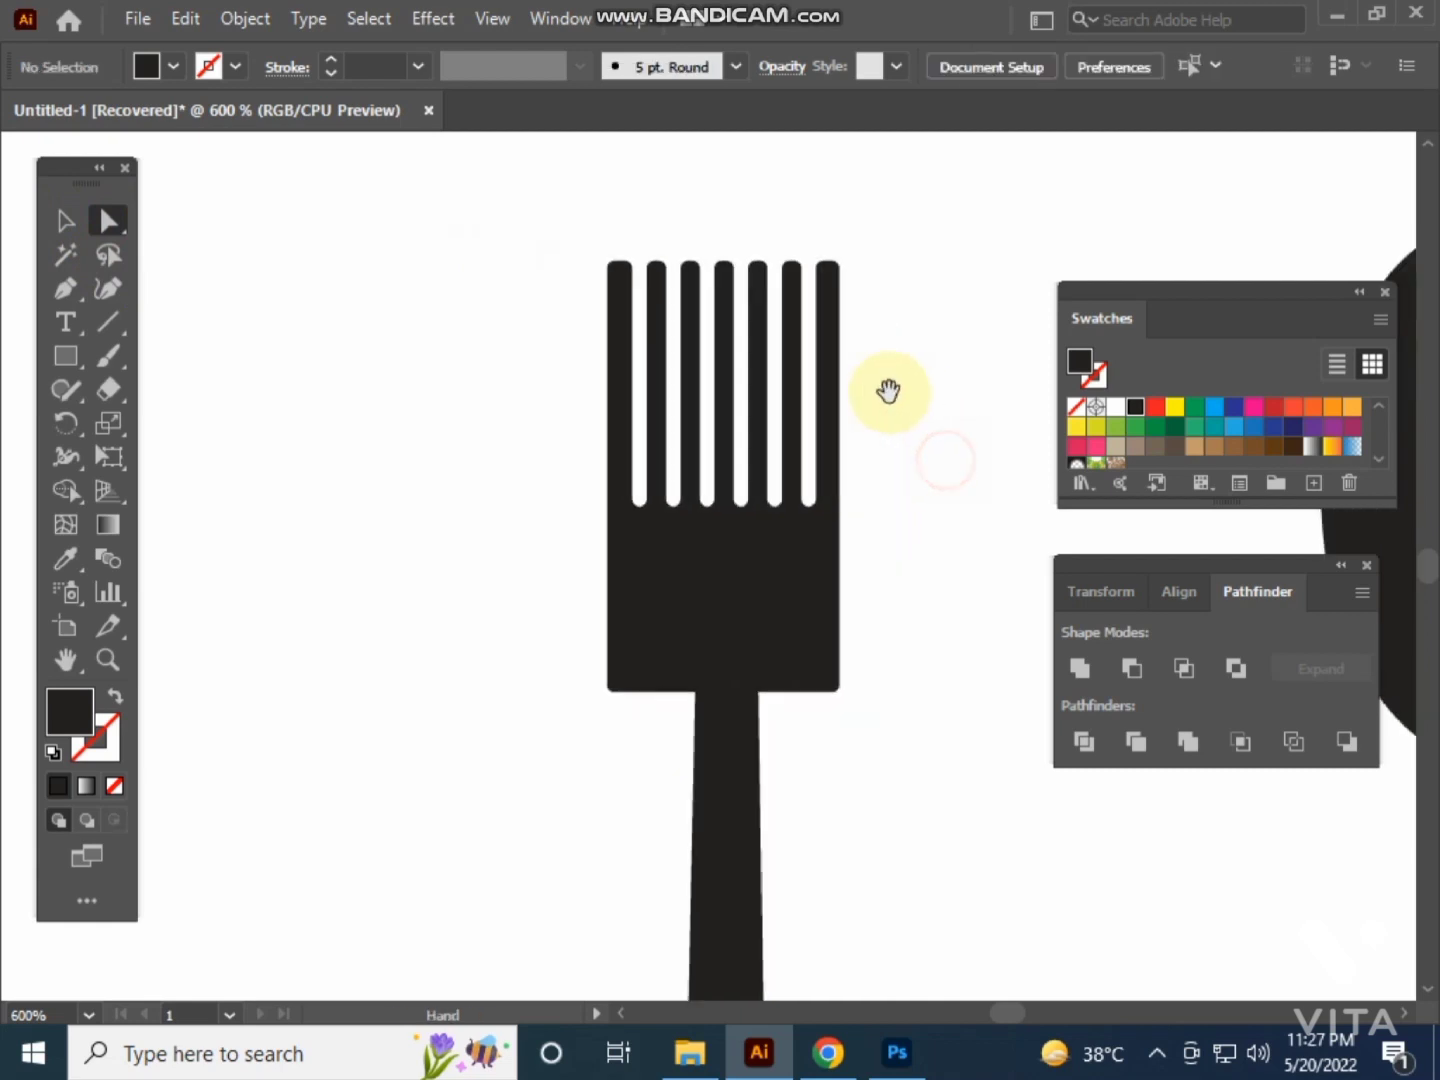
- Round the fork head's two bottom corners to full radius
mouse_move(892, 667)
left_mouse_down()
mouse_move(846, 700)
mouse_move(830, 740)
left_mouse_up()
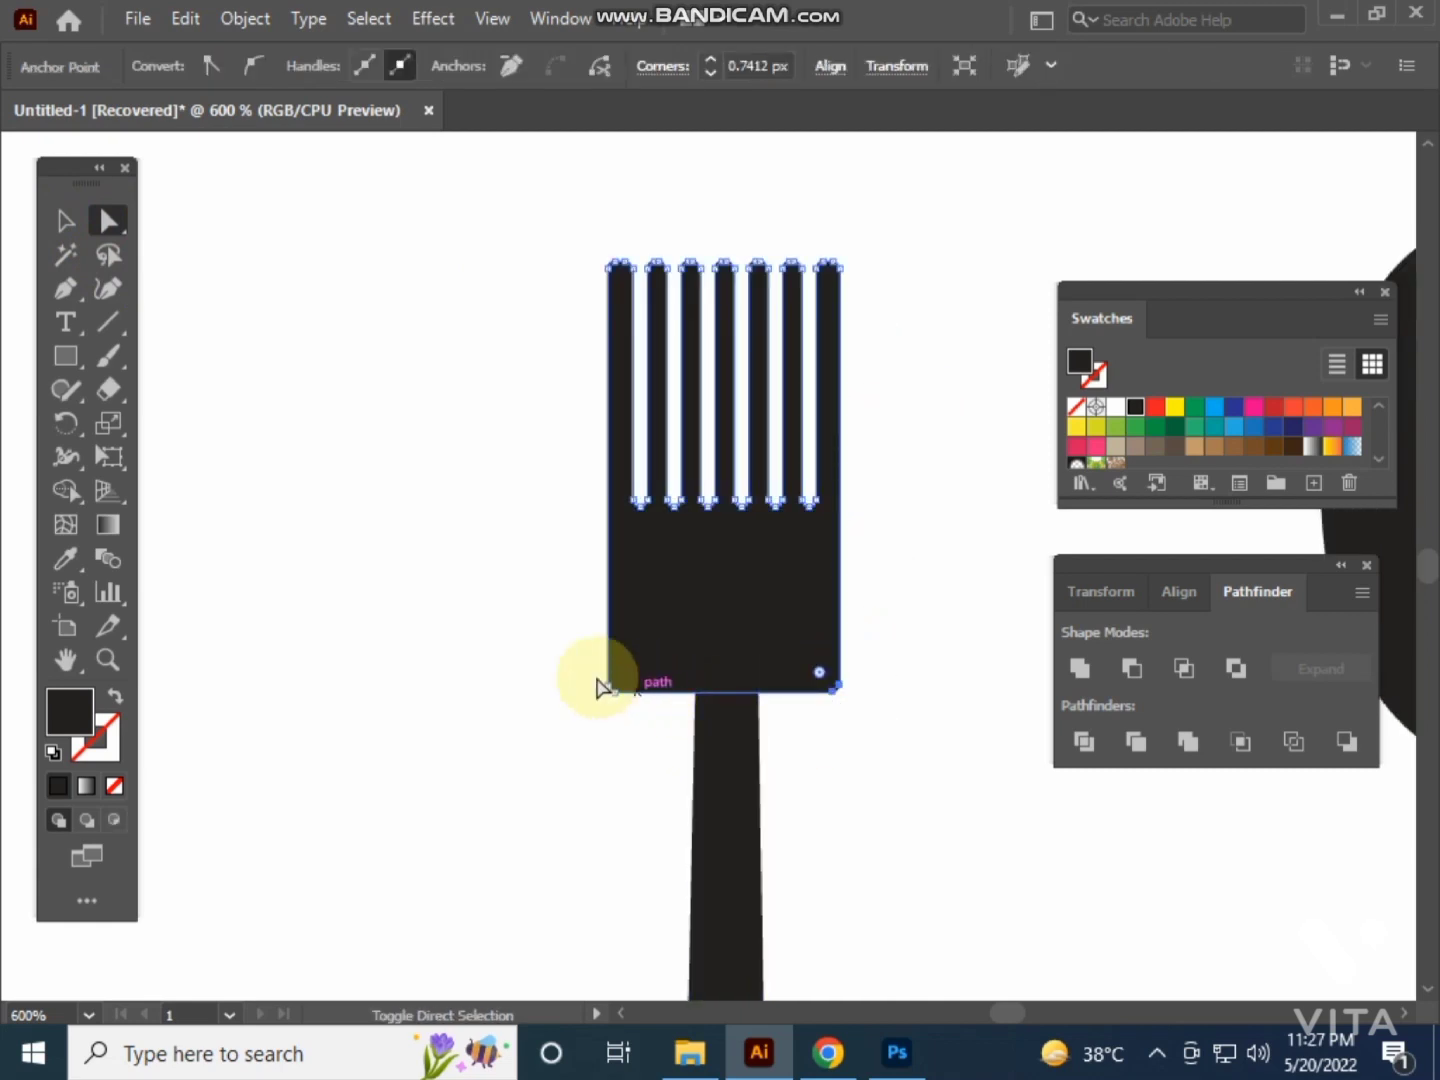
mouse_move(563, 668)
left_mouse_down()
mouse_move(620, 714)
mouse_move(667, 577)
mouse_move(668, 509)
left_mouse_up()
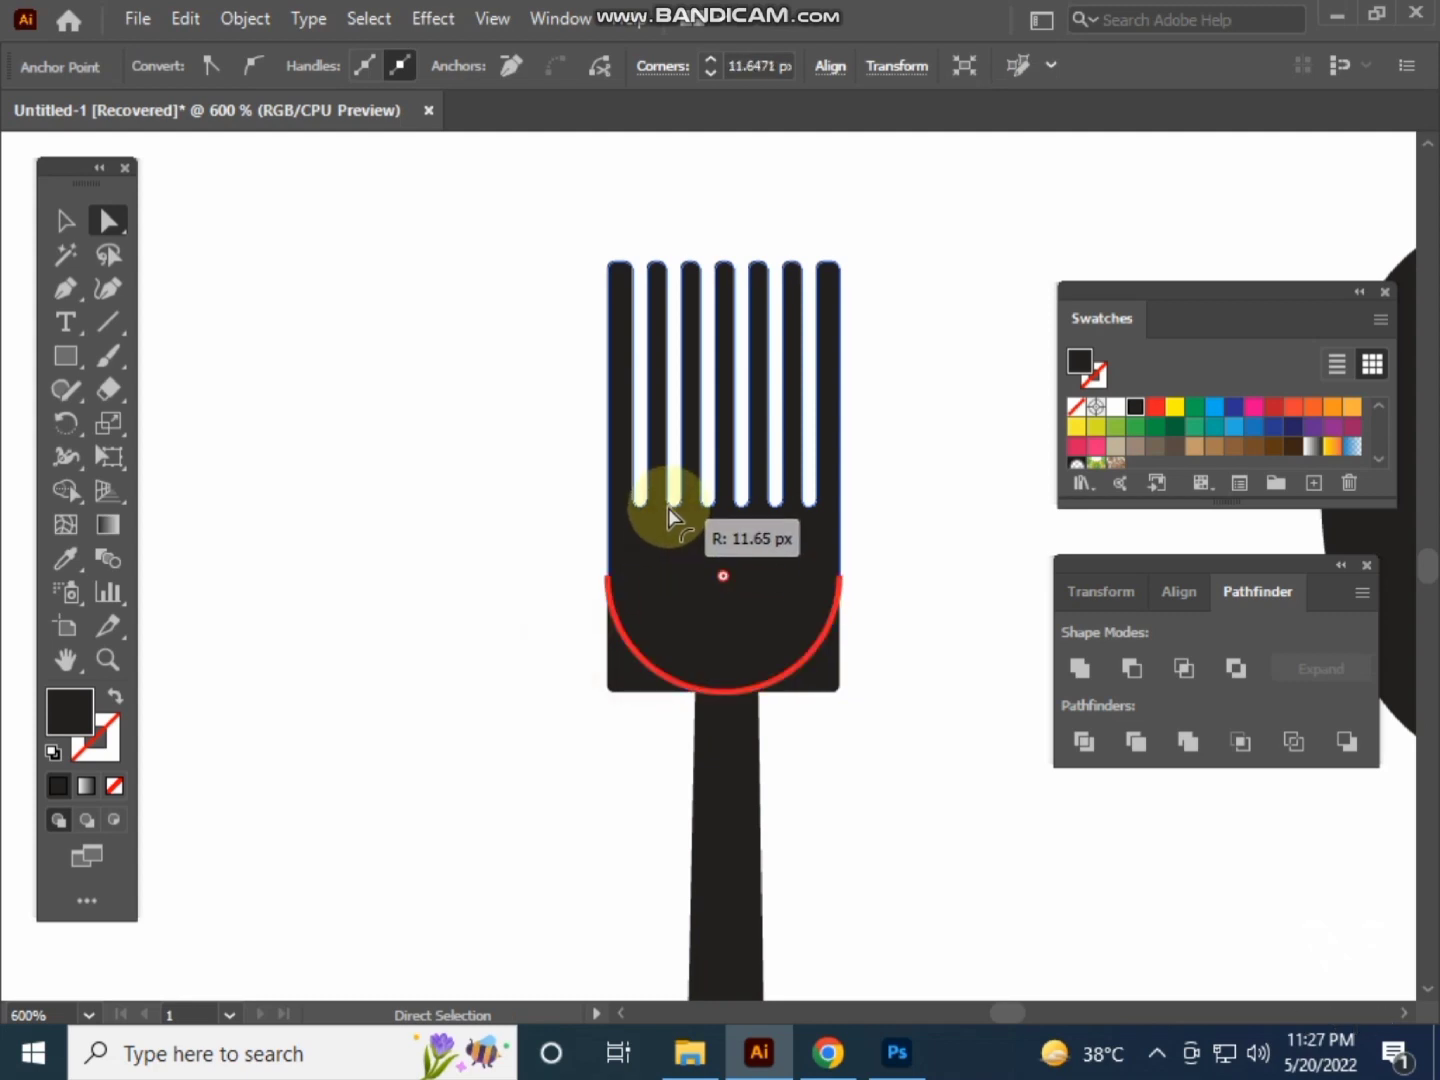
left_click(64, 219)
left_click(745, 885)
scroll(776, 860, "down", 1)
- Shrink the spoon's bowl oval slightly
left_click_drag(775, 855, 724, 474)
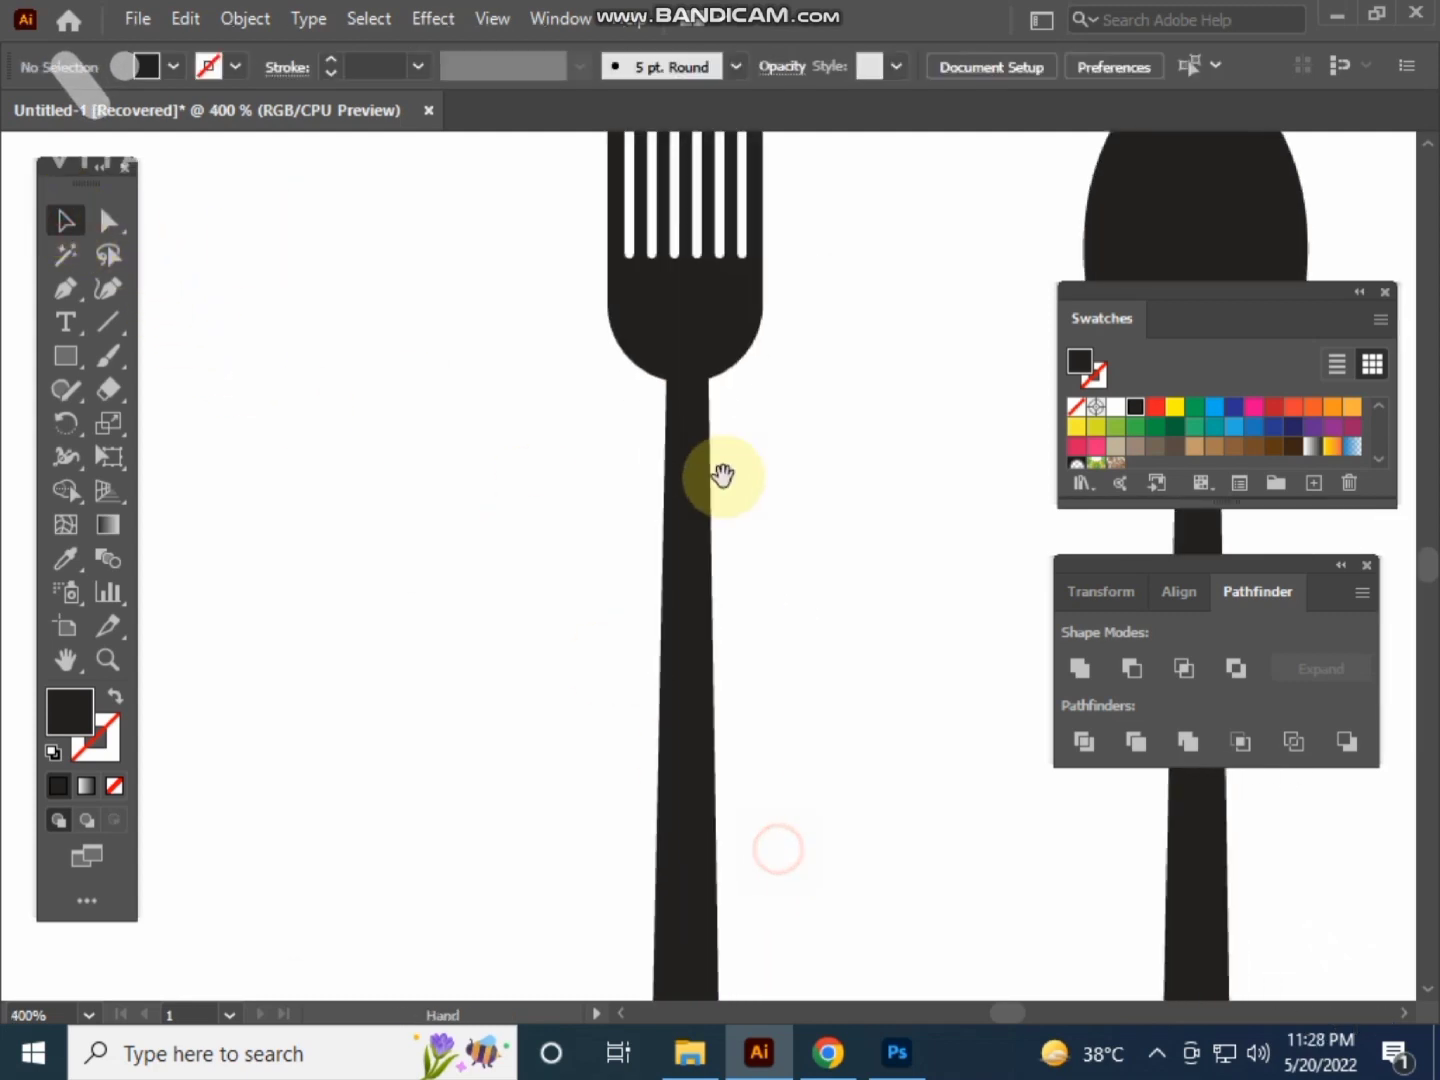
left_click(685, 690)
left_click(801, 640)
scroll(714, 604, "down", 2)
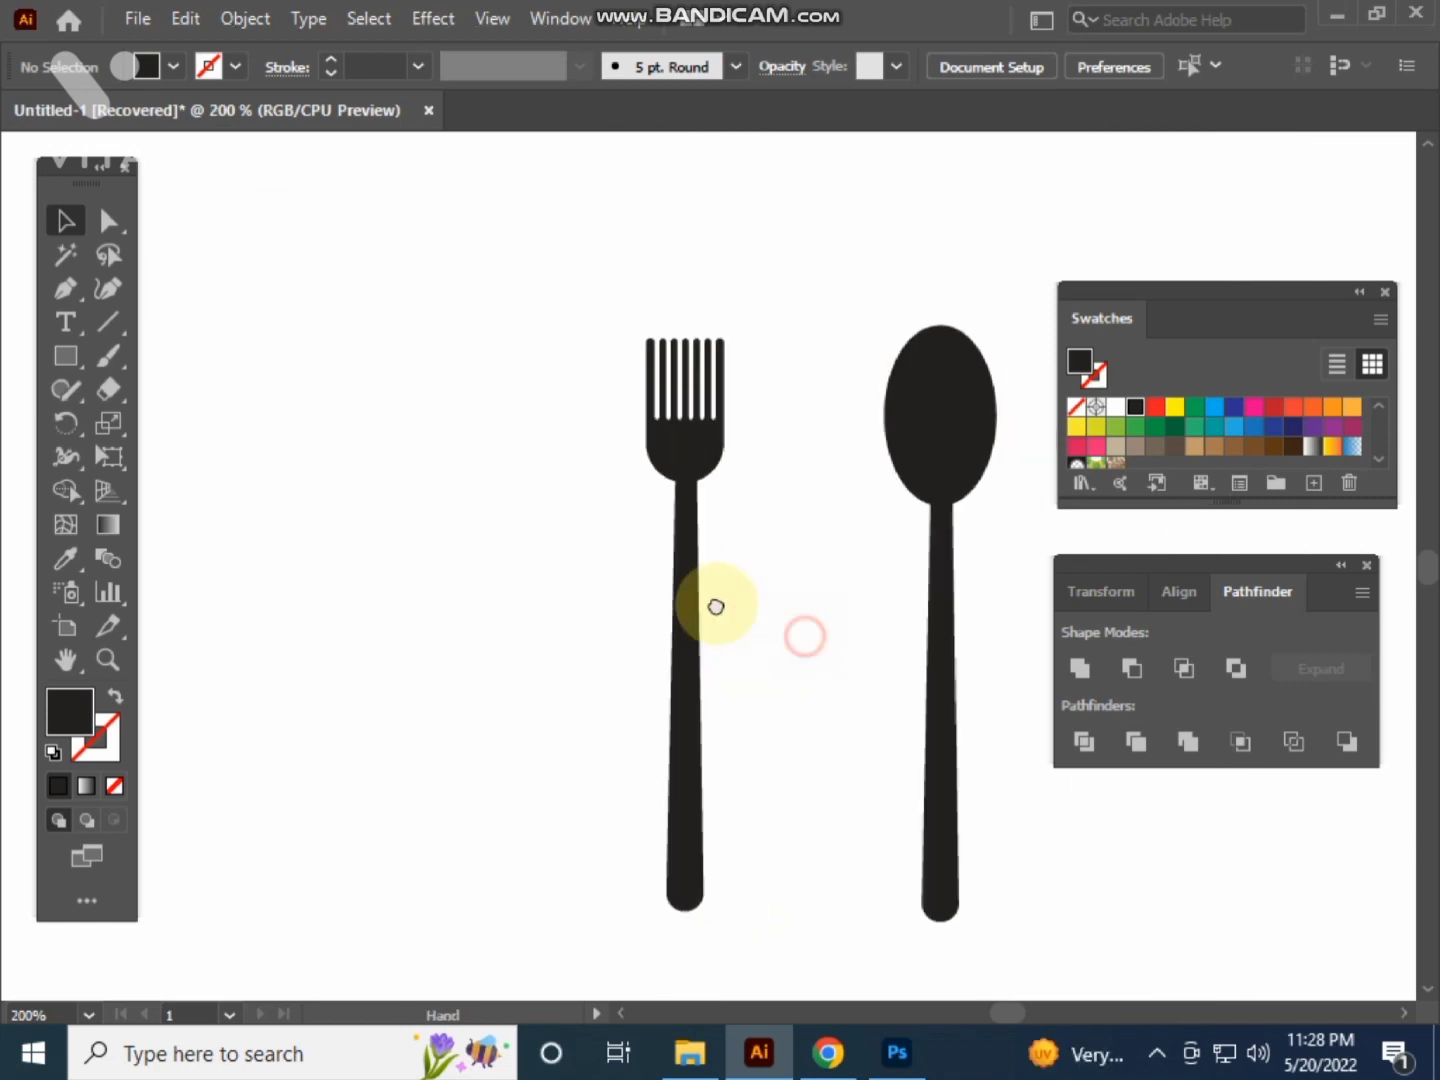
left_click(910, 389)
scroll(914, 390, "up", 1)
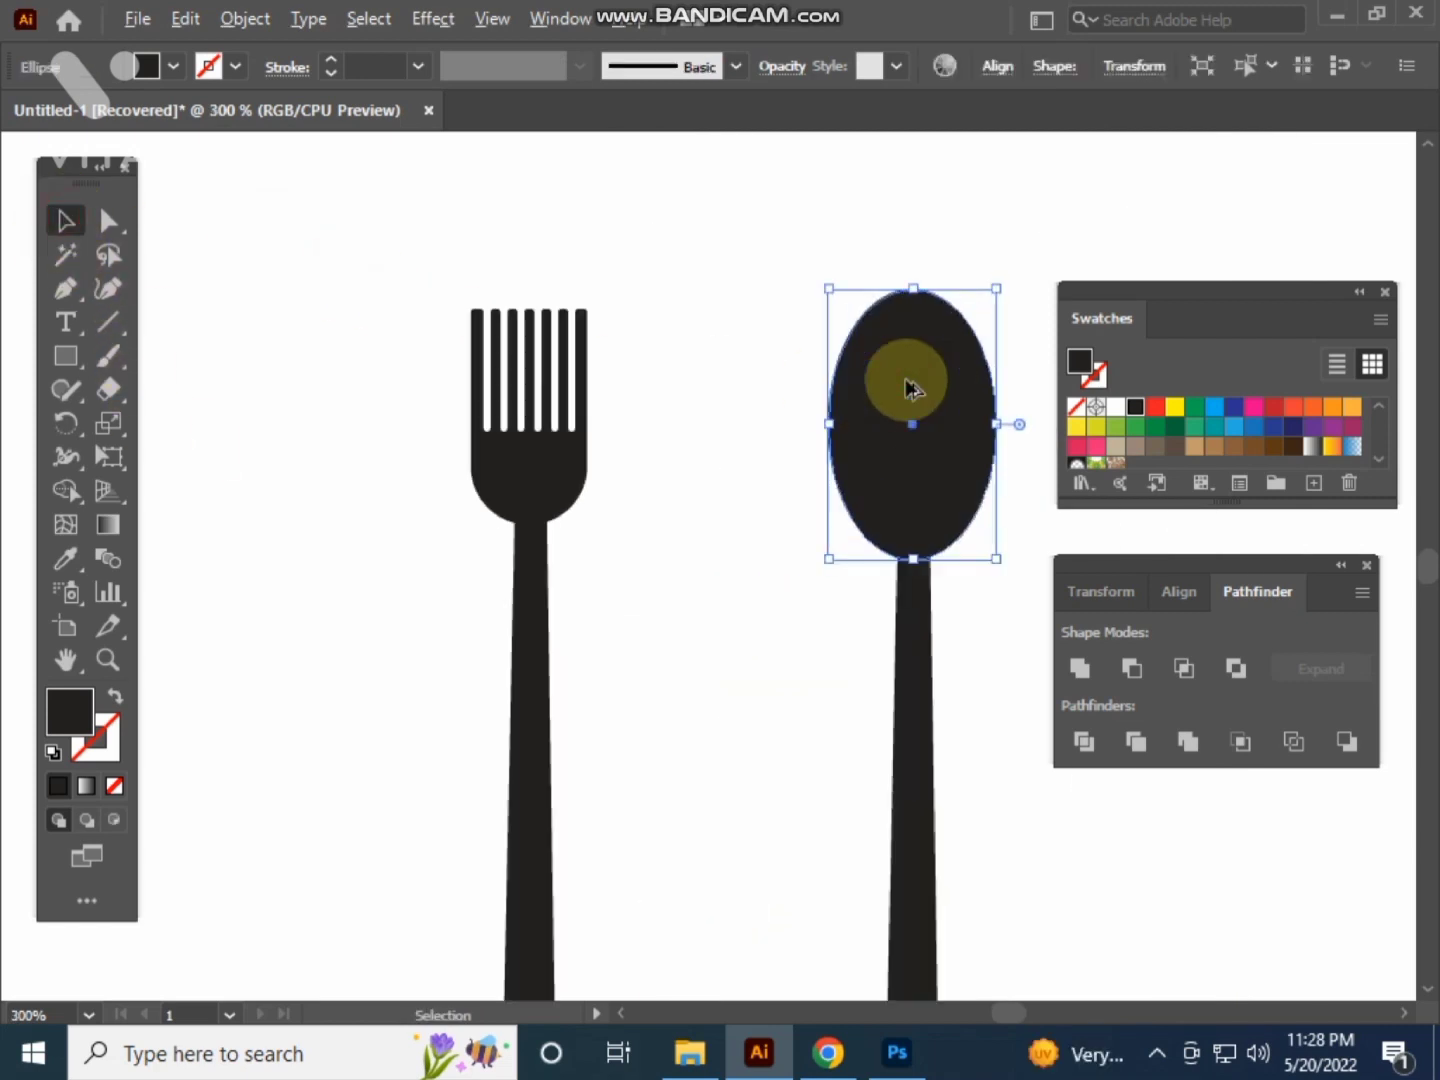
scroll(914, 390, "up", 1)
left_click_drag(1031, 258, 1022, 274)
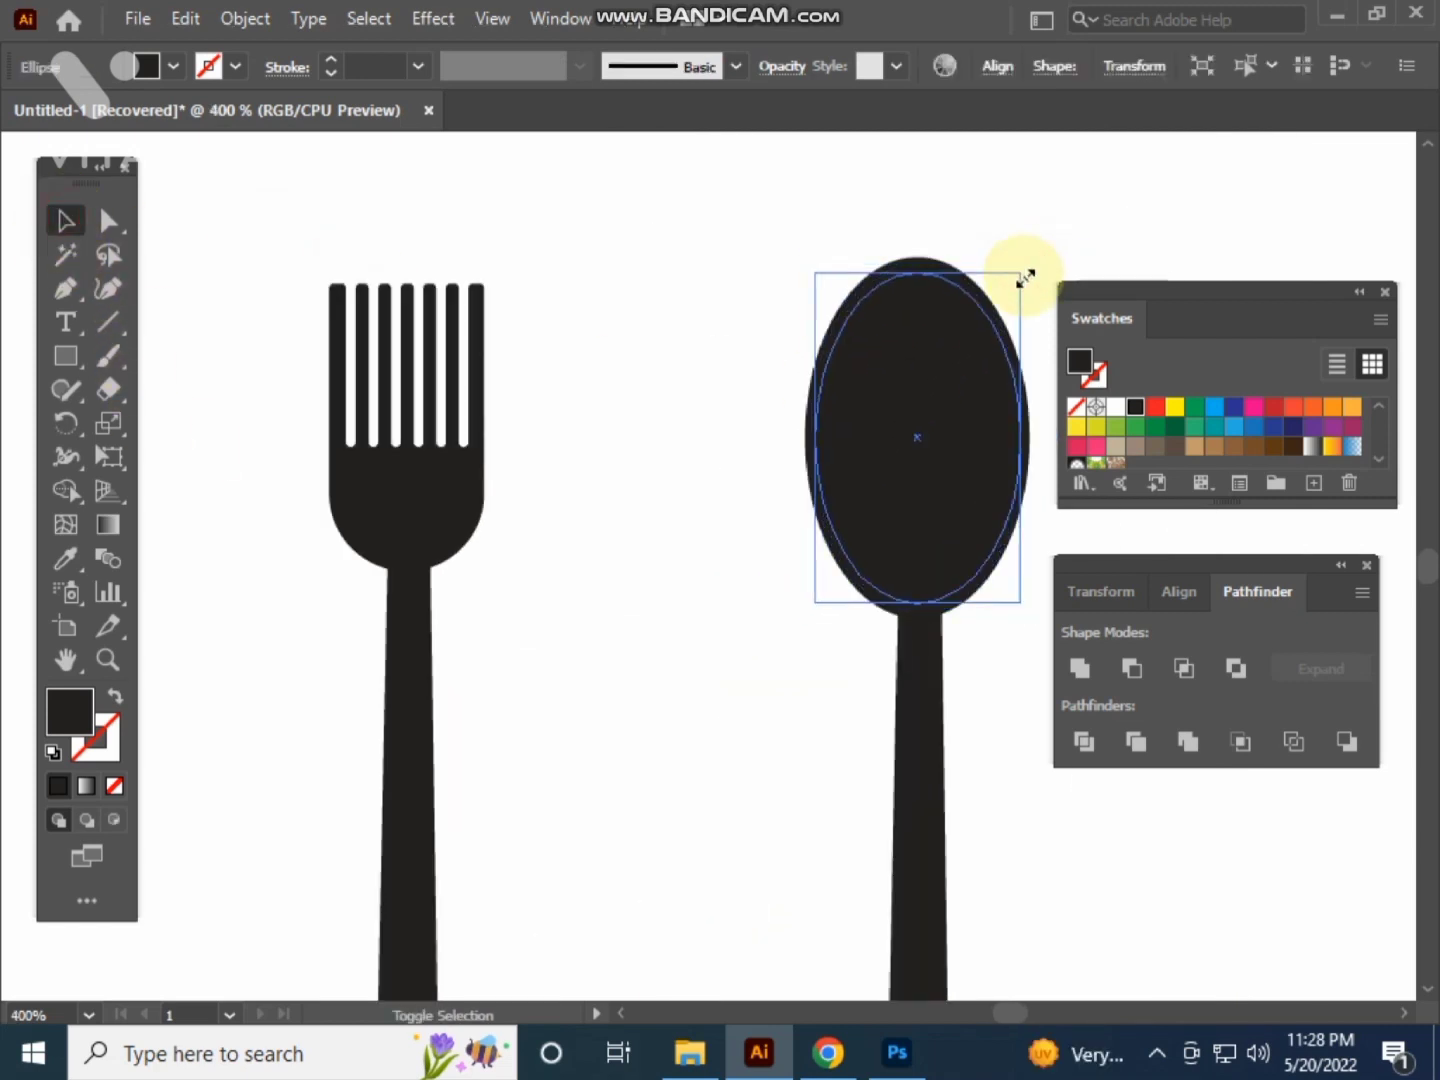
left_click(1045, 217)
scroll(1047, 215, "down", 1)
scroll(1011, 205, "down", 1)
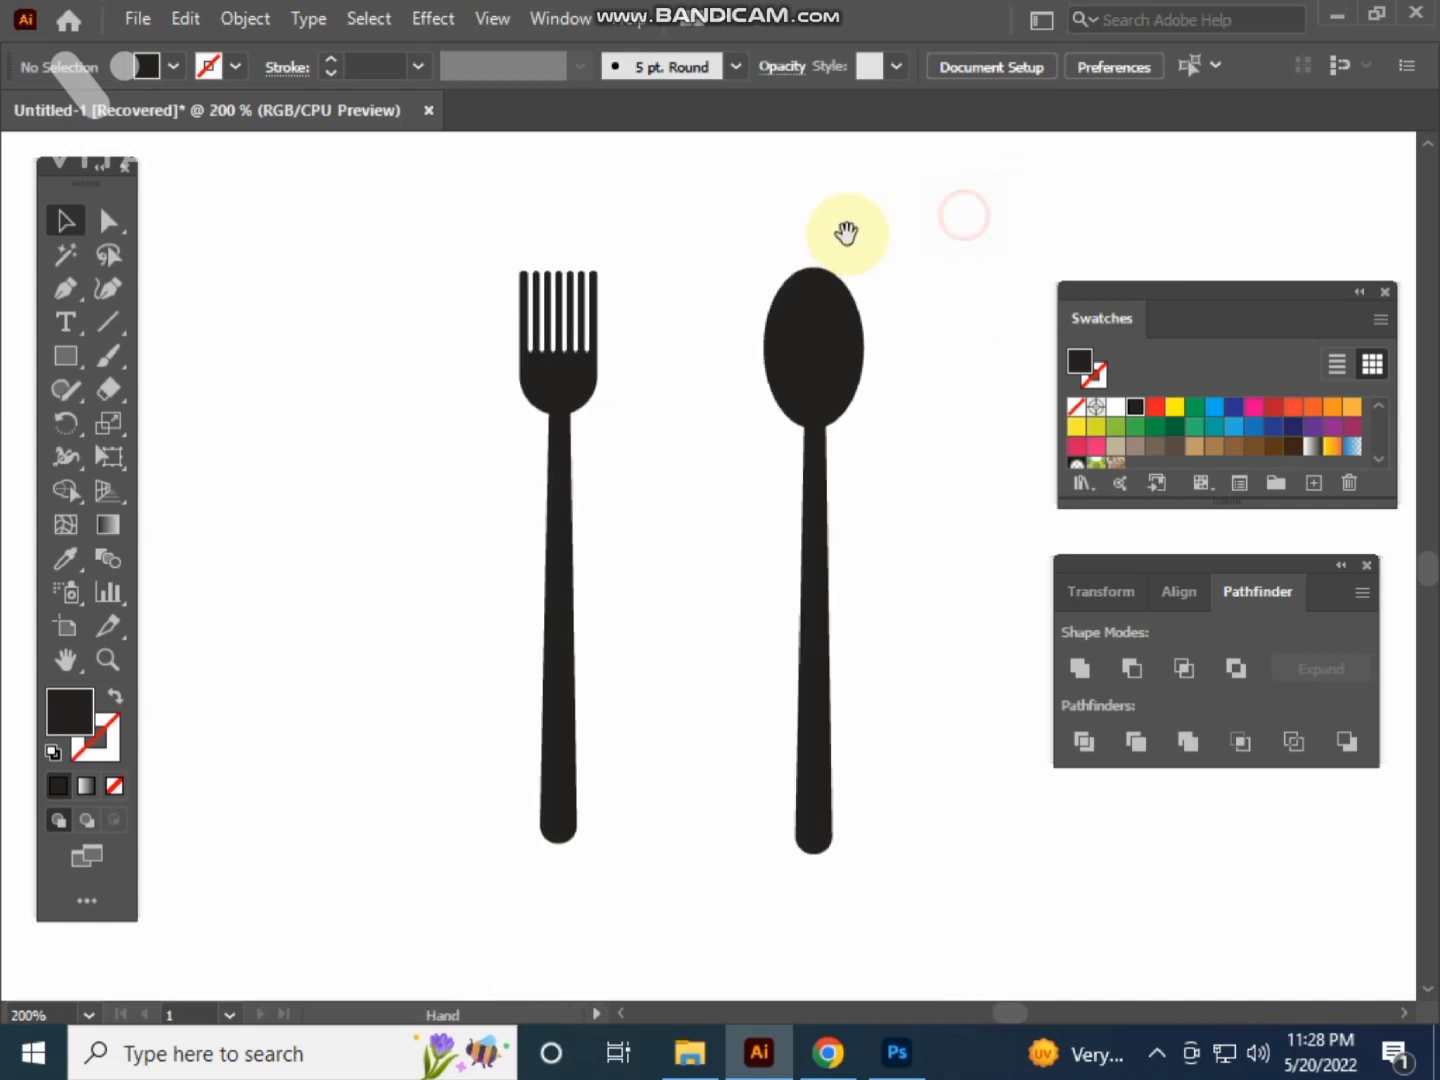
- Unite the fork's pieces, then the spoon's bowl and handle, each into one shape with Pathfinder
left_click_drag(450, 238, 611, 481)
left_click(1079, 668)
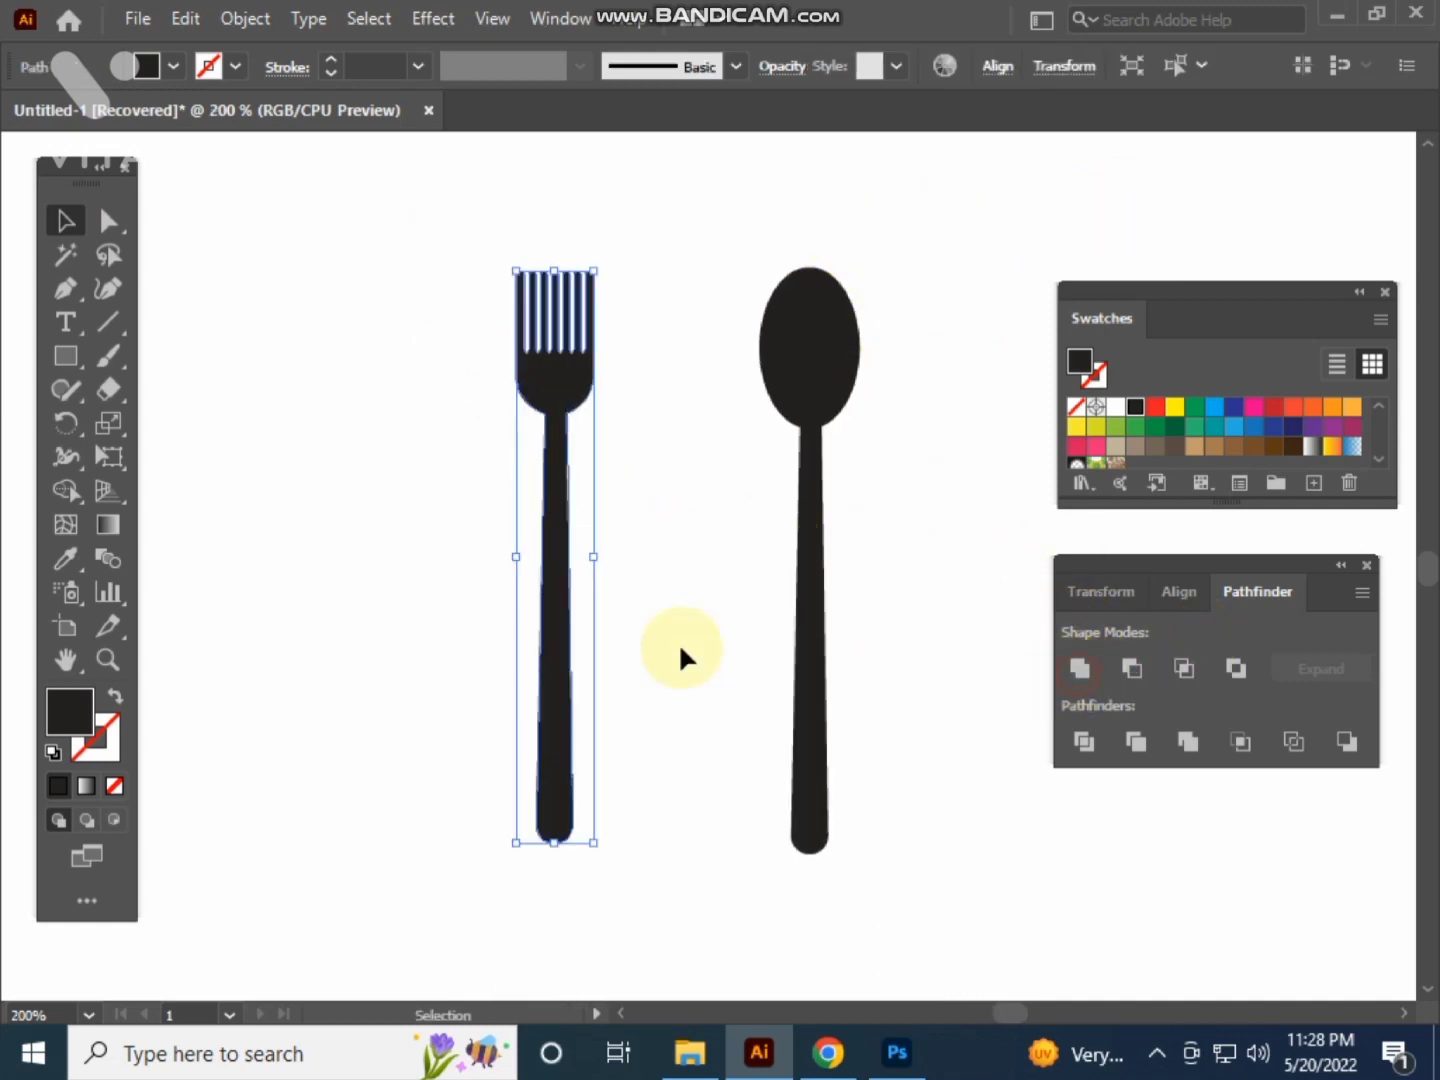
left_click_drag(694, 344, 833, 424)
left_click(927, 619)
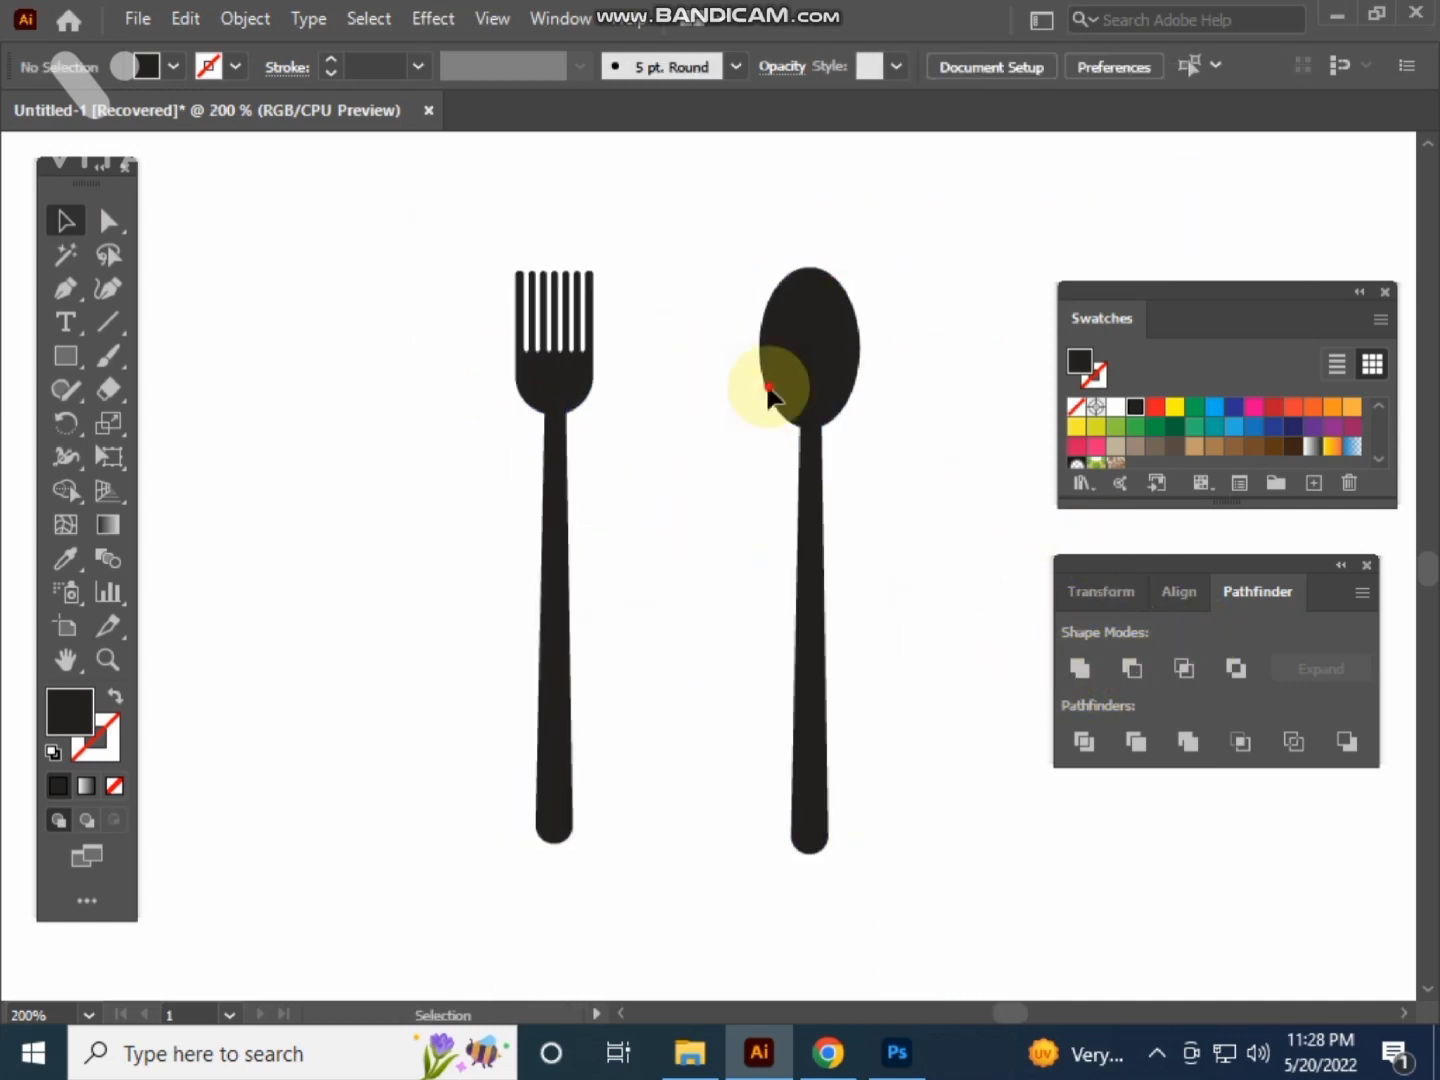
left_click(771, 386)
left_click(1079, 668)
left_click(932, 556)
key("ctrl+1")
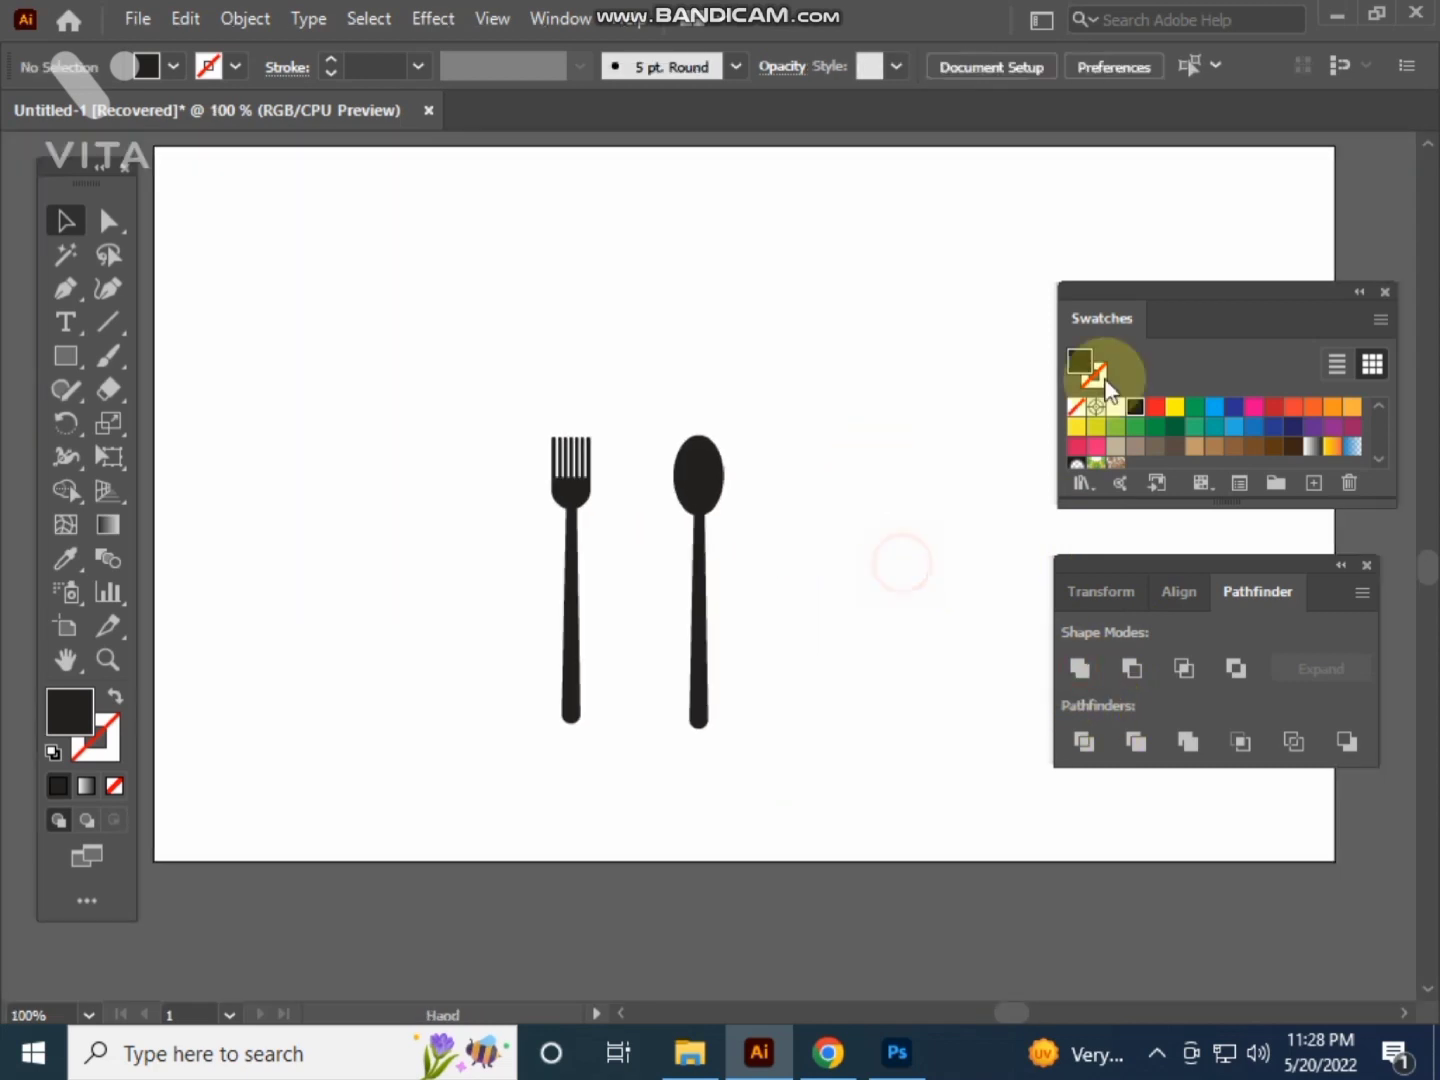
mouse_move(1218, 295)
left_mouse_down()
mouse_move(1320, 554)
mouse_move(1327, 648)
left_mouse_up()
scroll(958, 544, "up", 1)
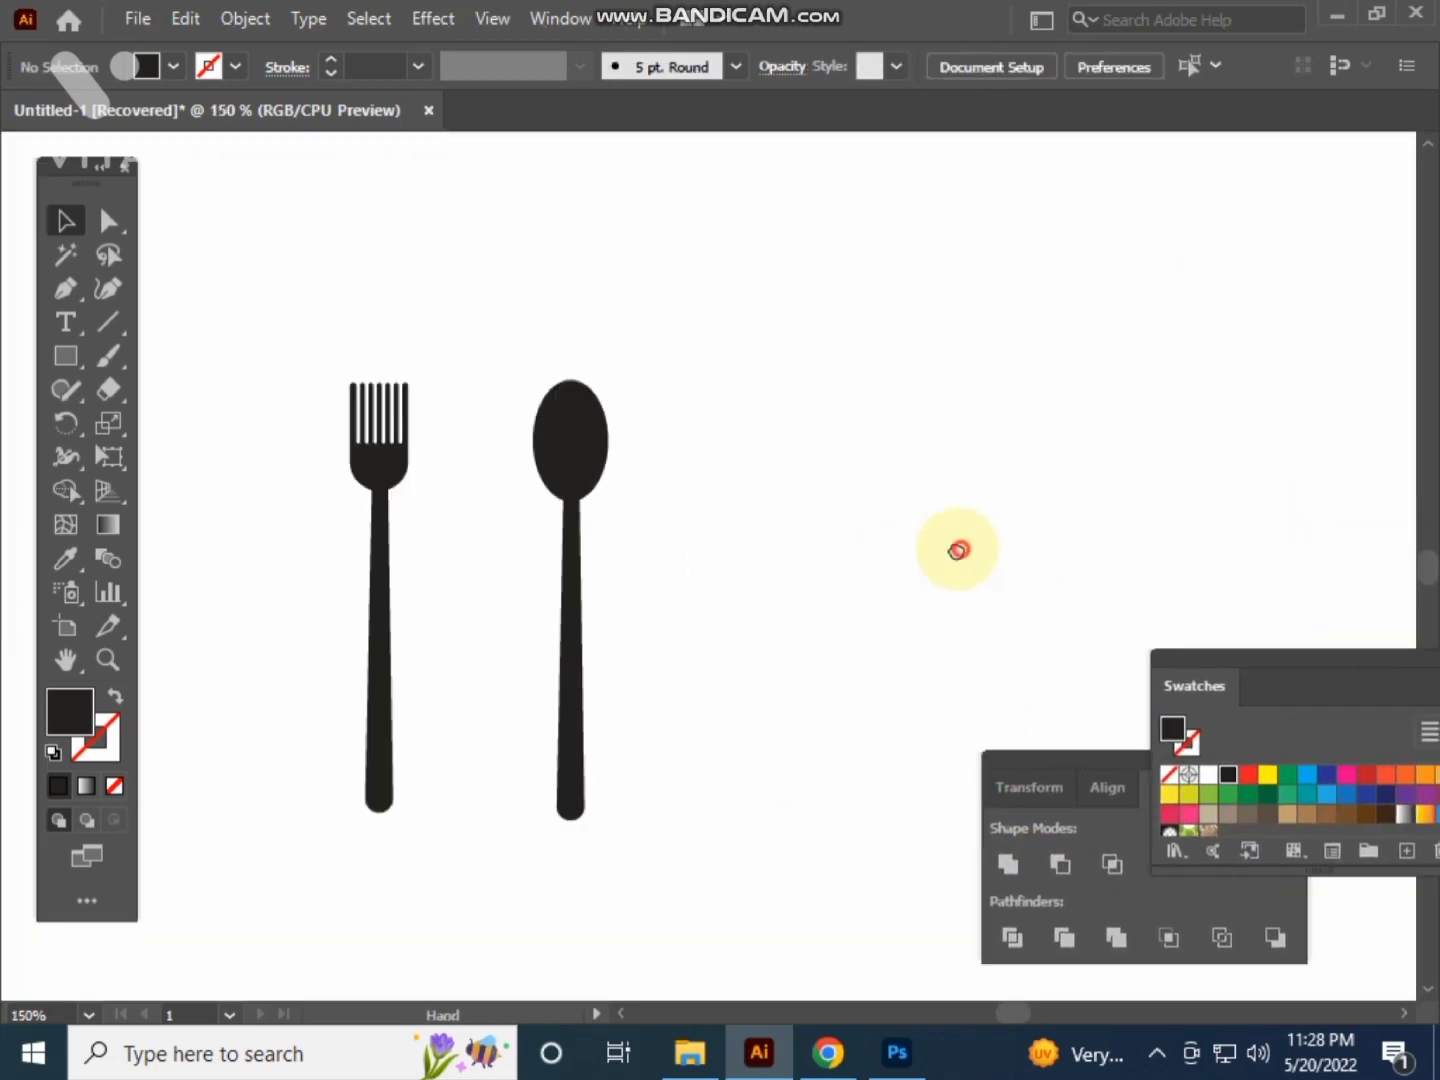
- Type the word FOOD in a text box right of the spoon
left_click(66, 322)
left_click(660, 448)
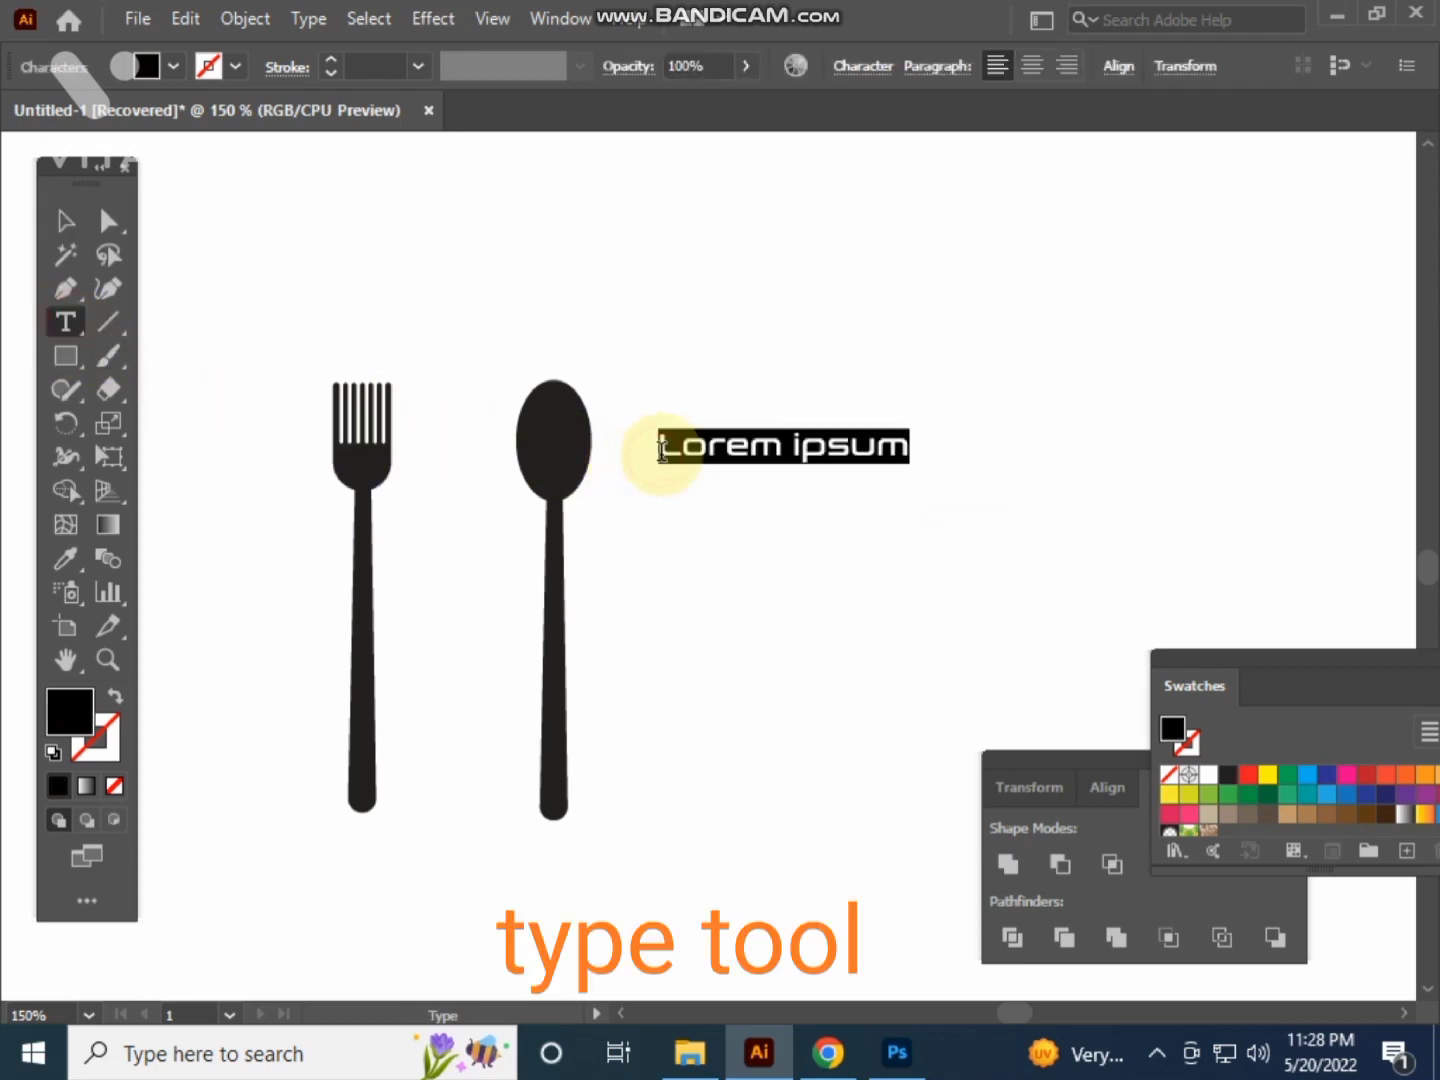
key("BackSpace")
type("FOO")
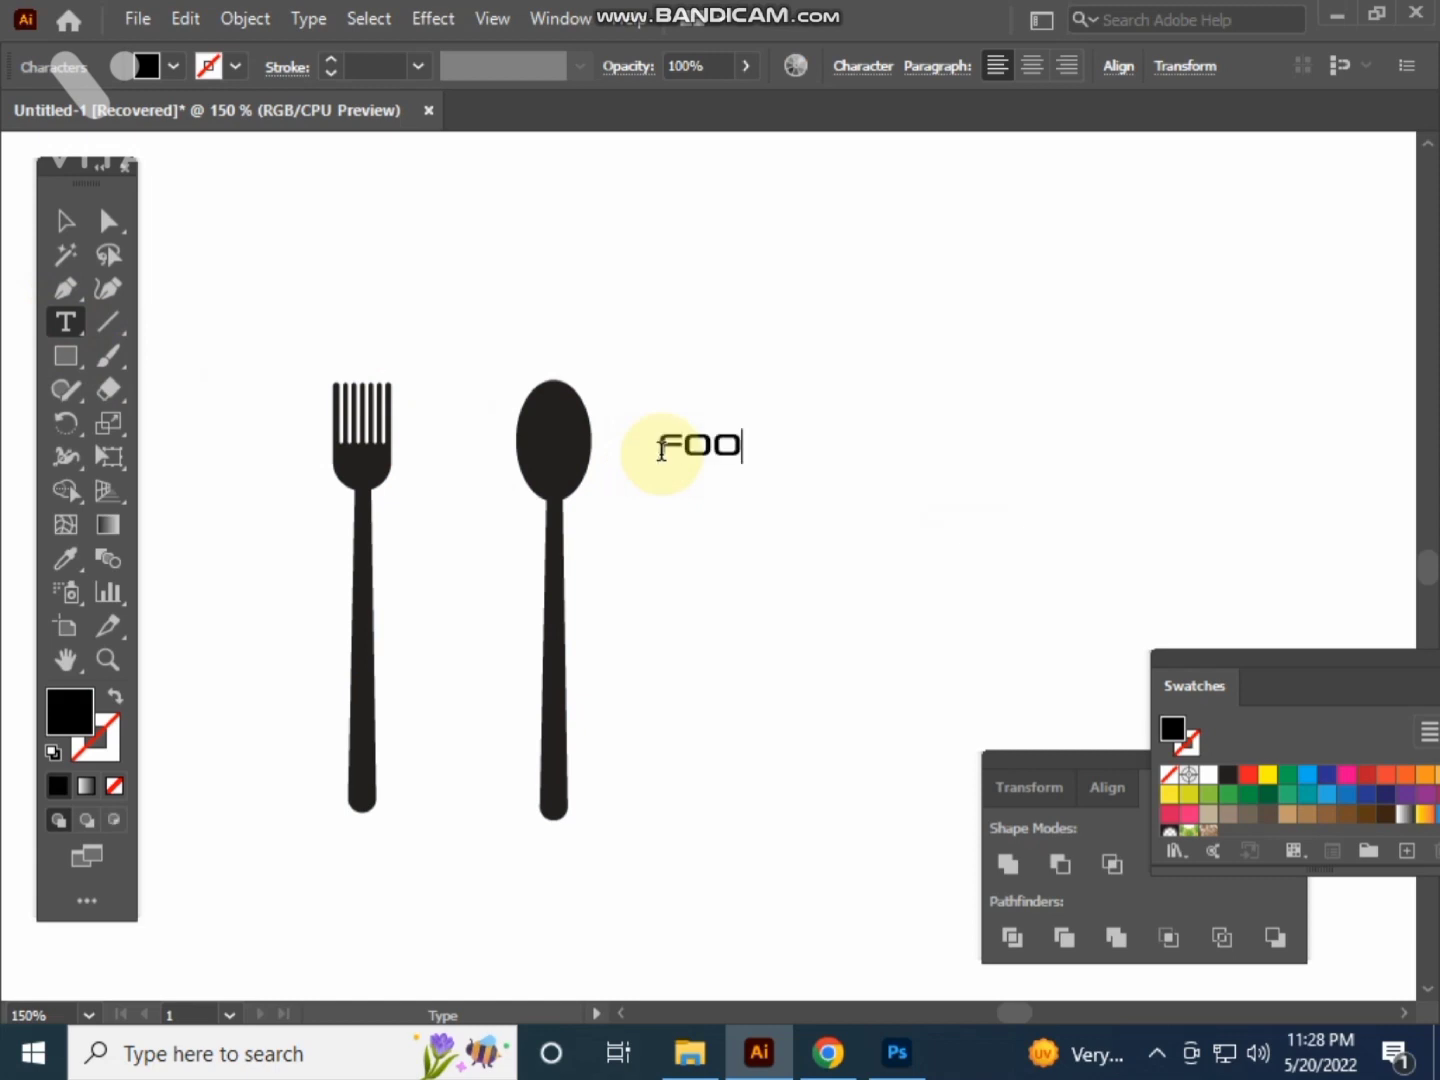
type("D")
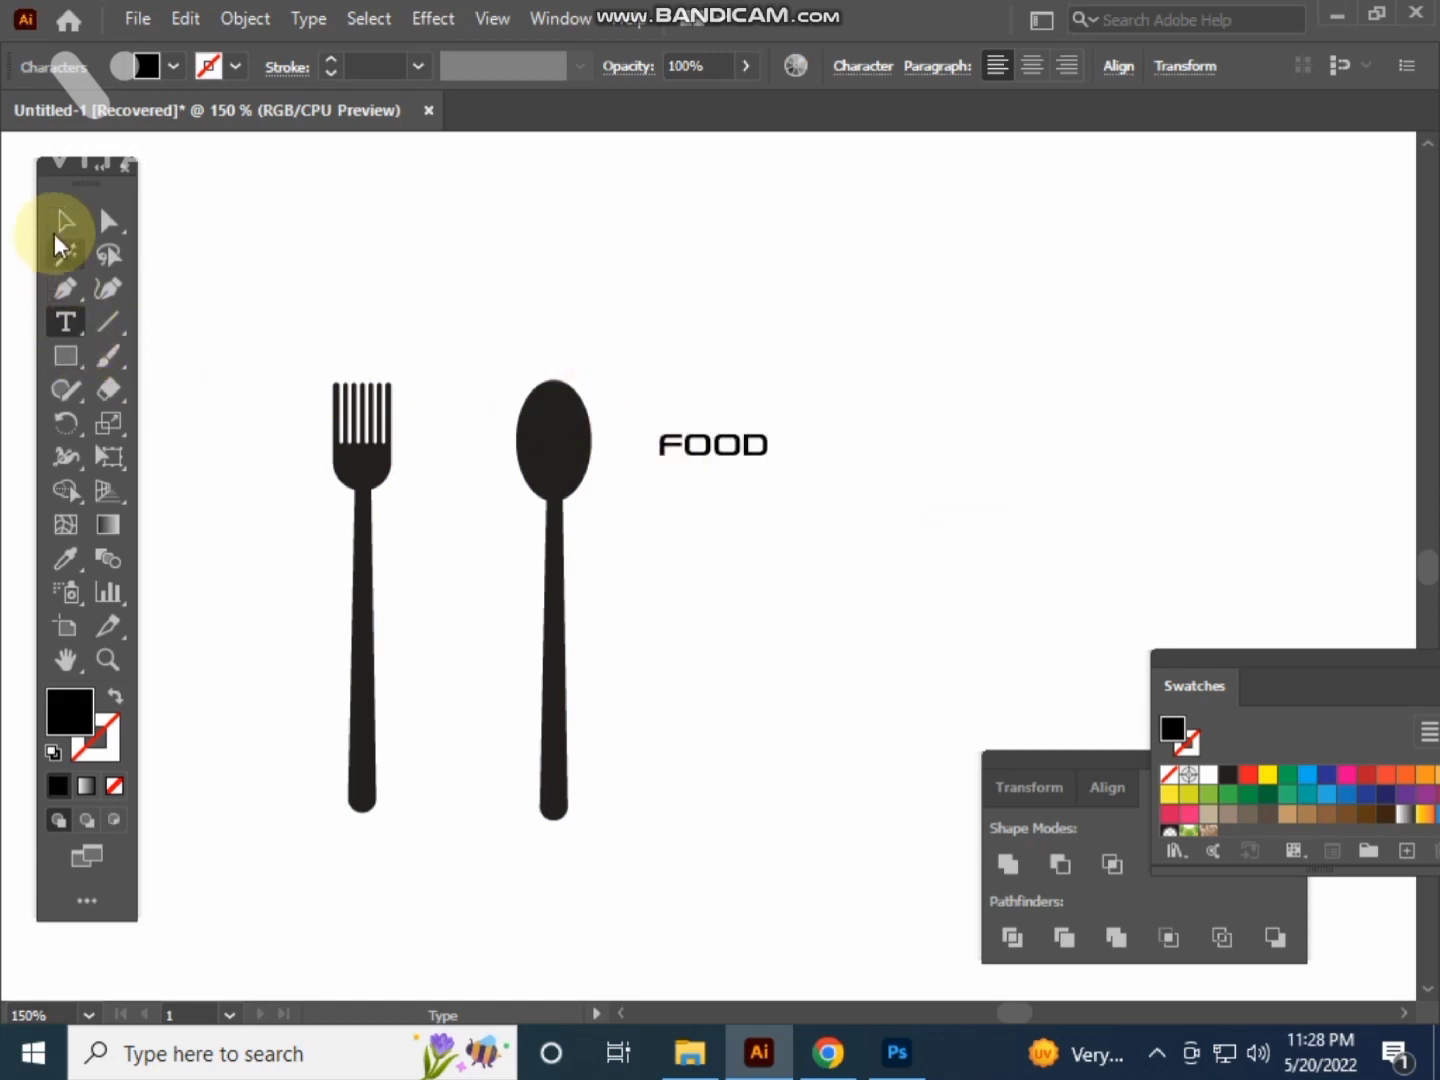
left_click(56, 235)
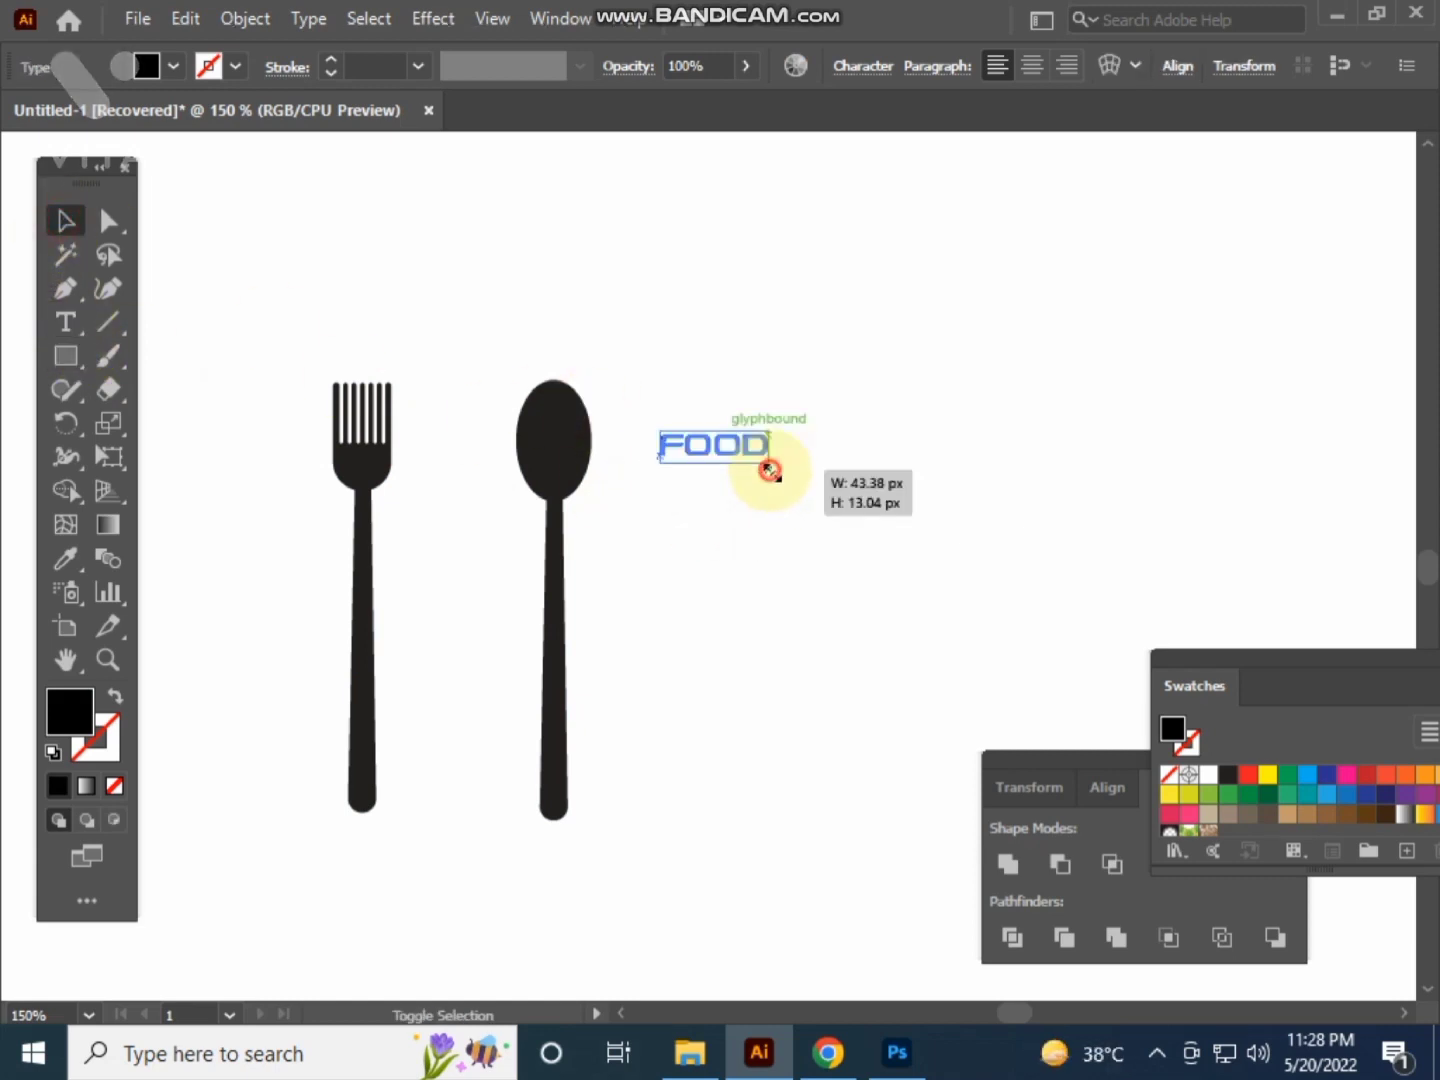
- Enlarge the FOOD lettering and settle it slightly lower beside the spoon
left_click_drag(769, 463, 958, 611)
left_click(1096, 512)
left_click_drag(778, 490, 964, 490)
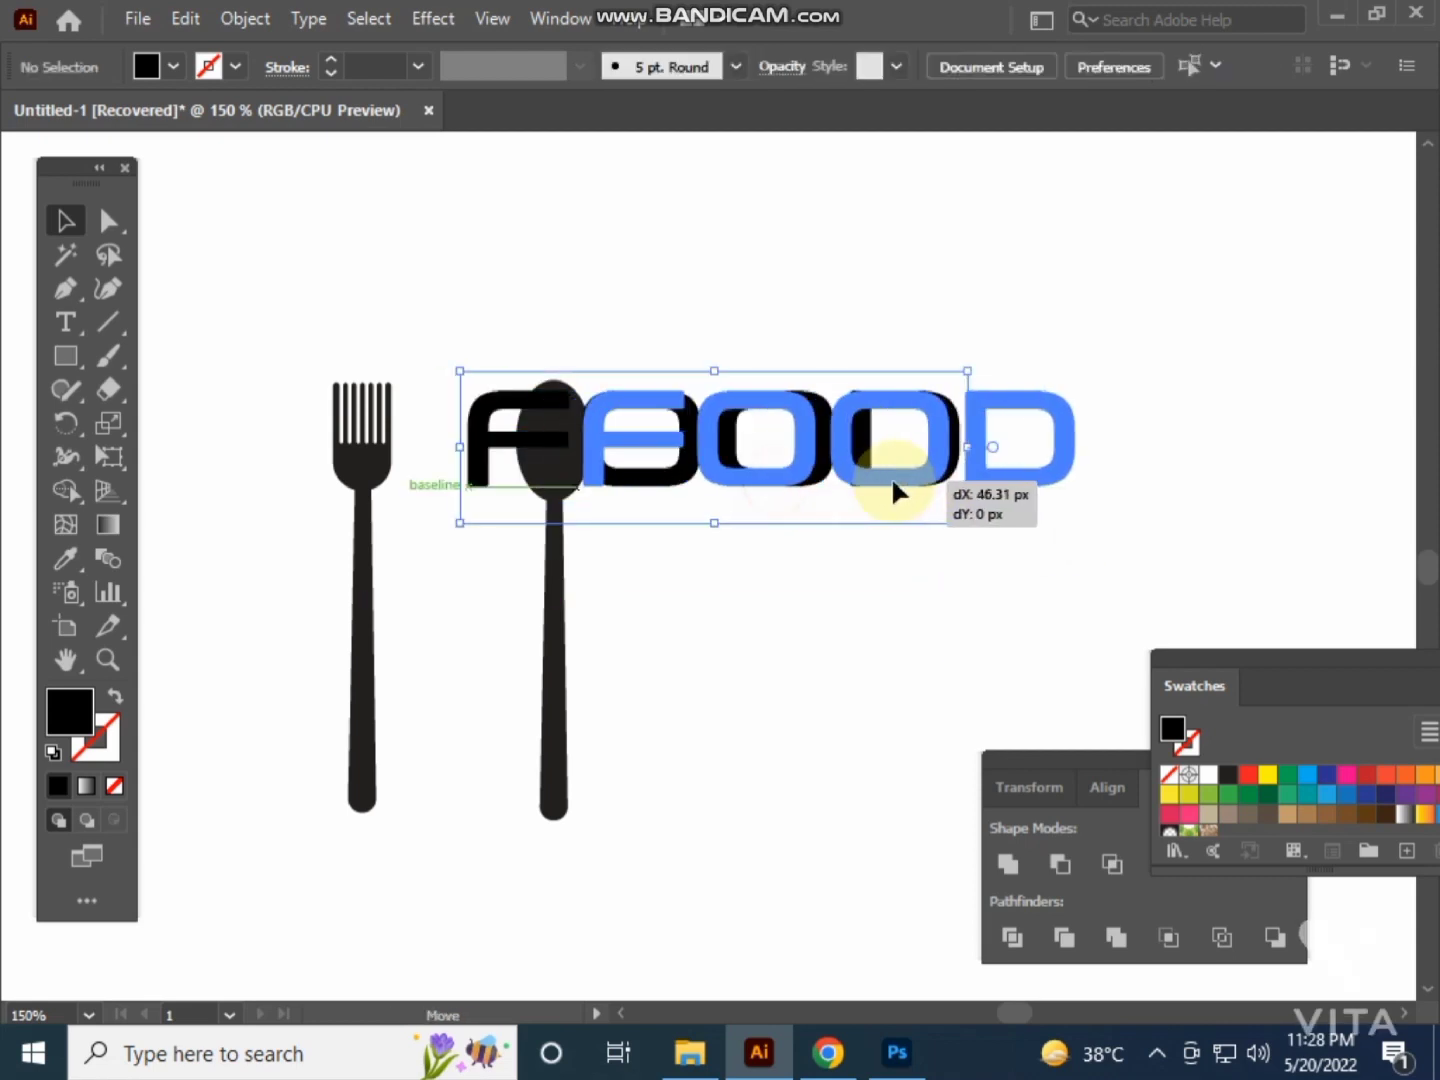
left_click_drag(1130, 522, 1220, 476)
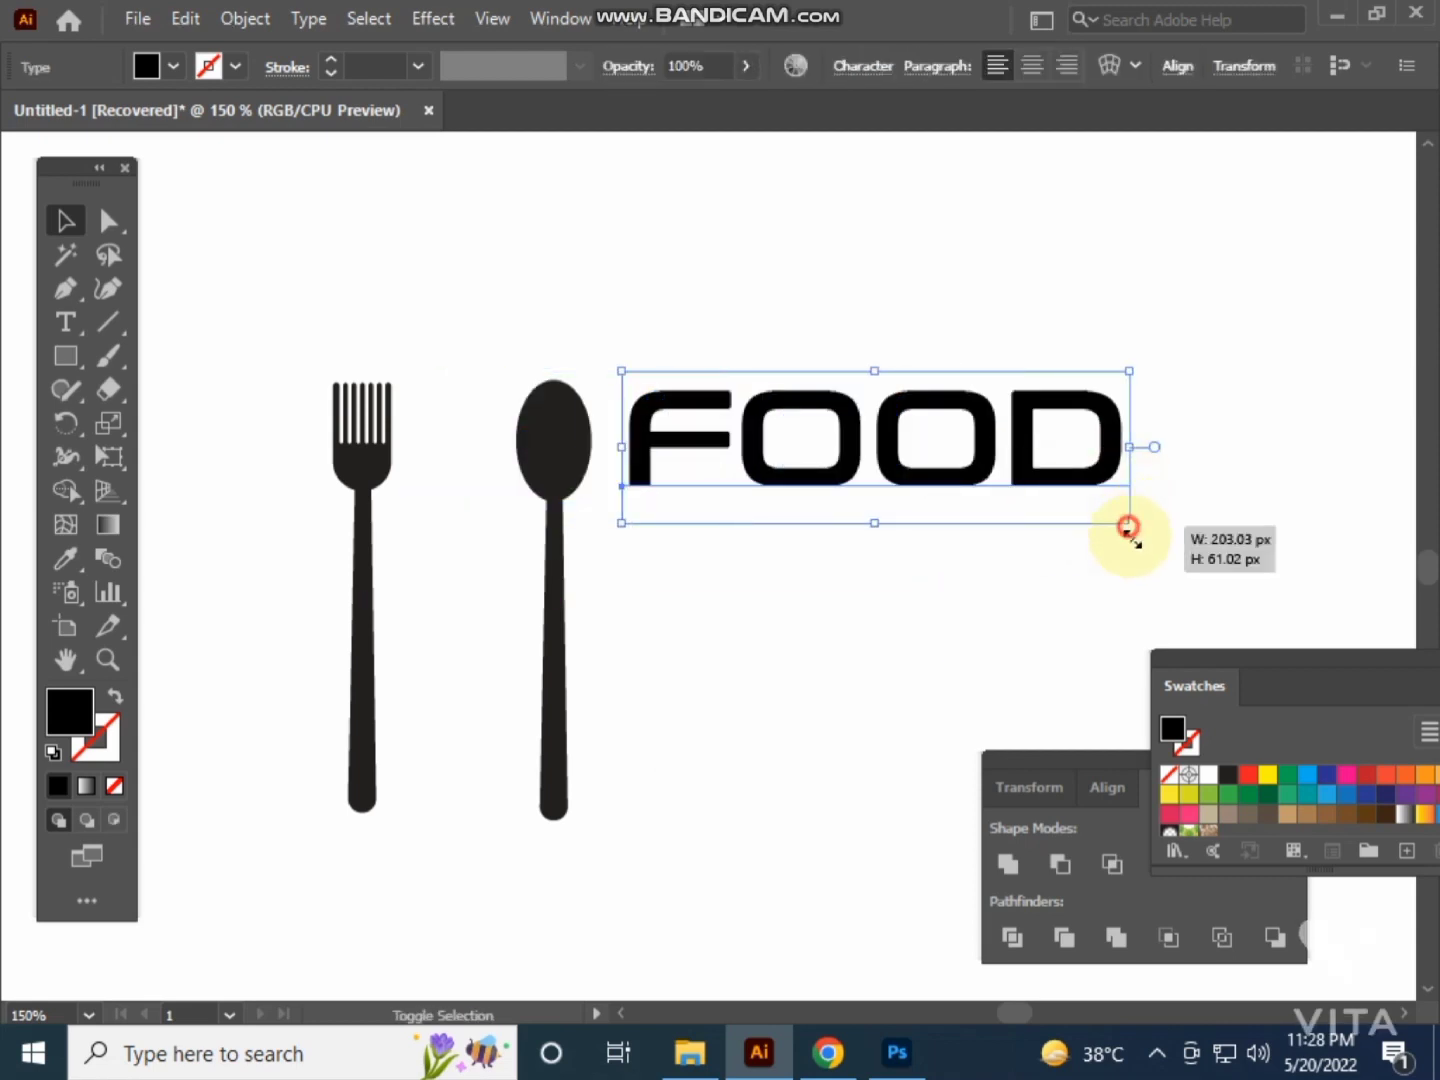
left_click(1237, 435)
left_click_drag(987, 488, 962, 529)
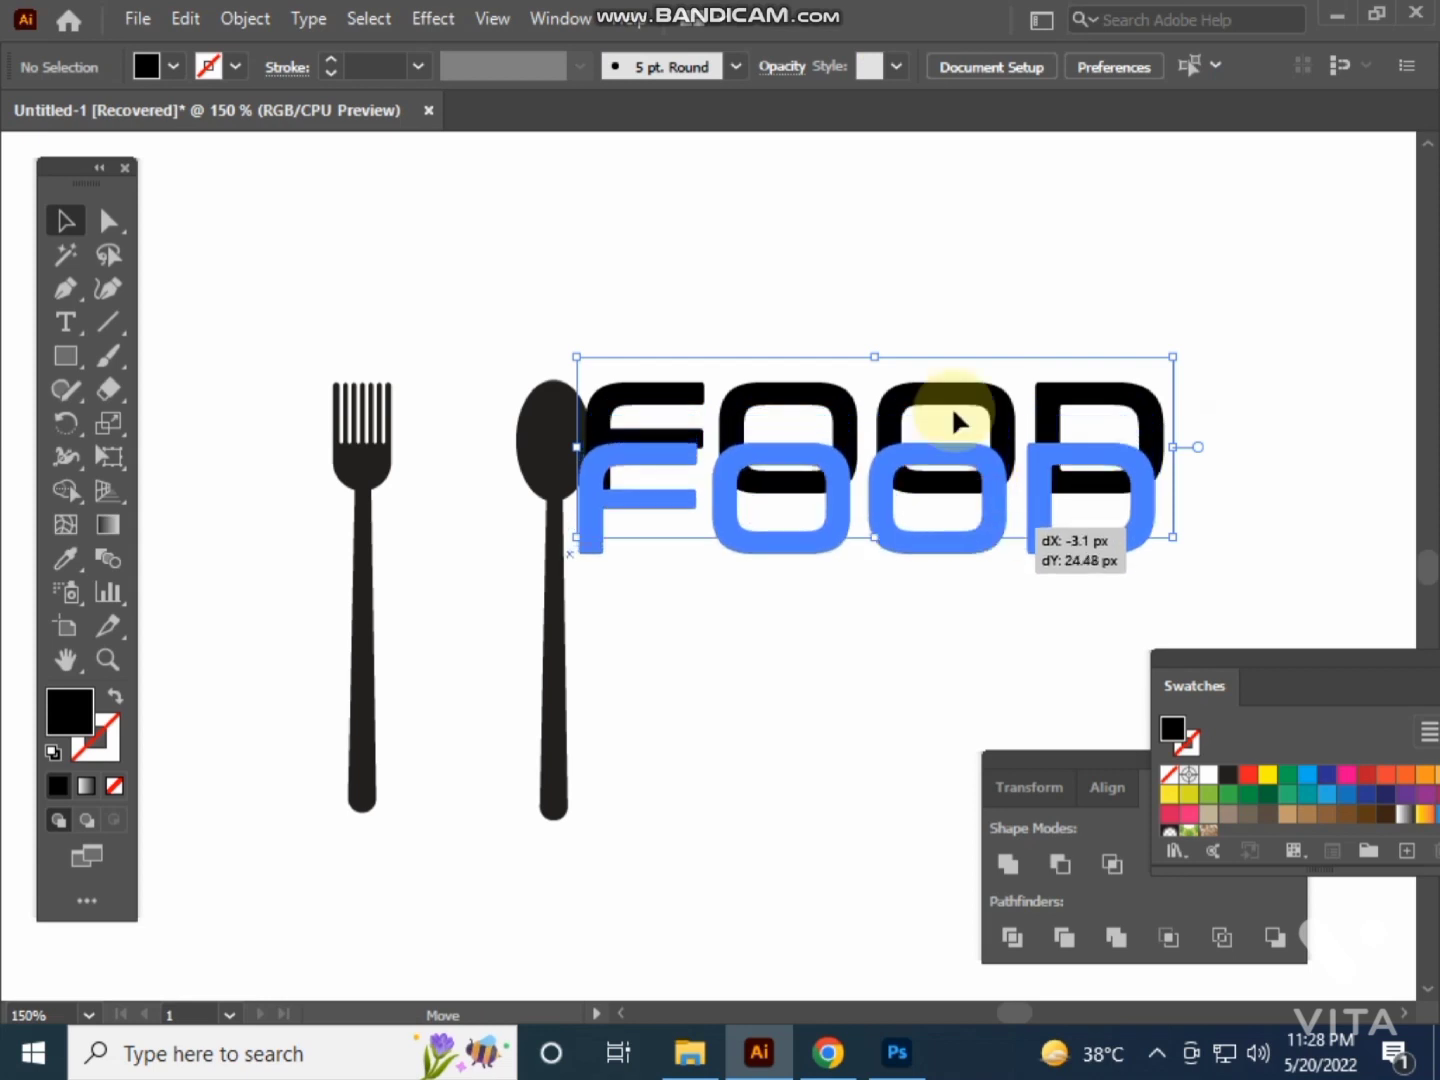
left_click(920, 272)
left_click(562, 692)
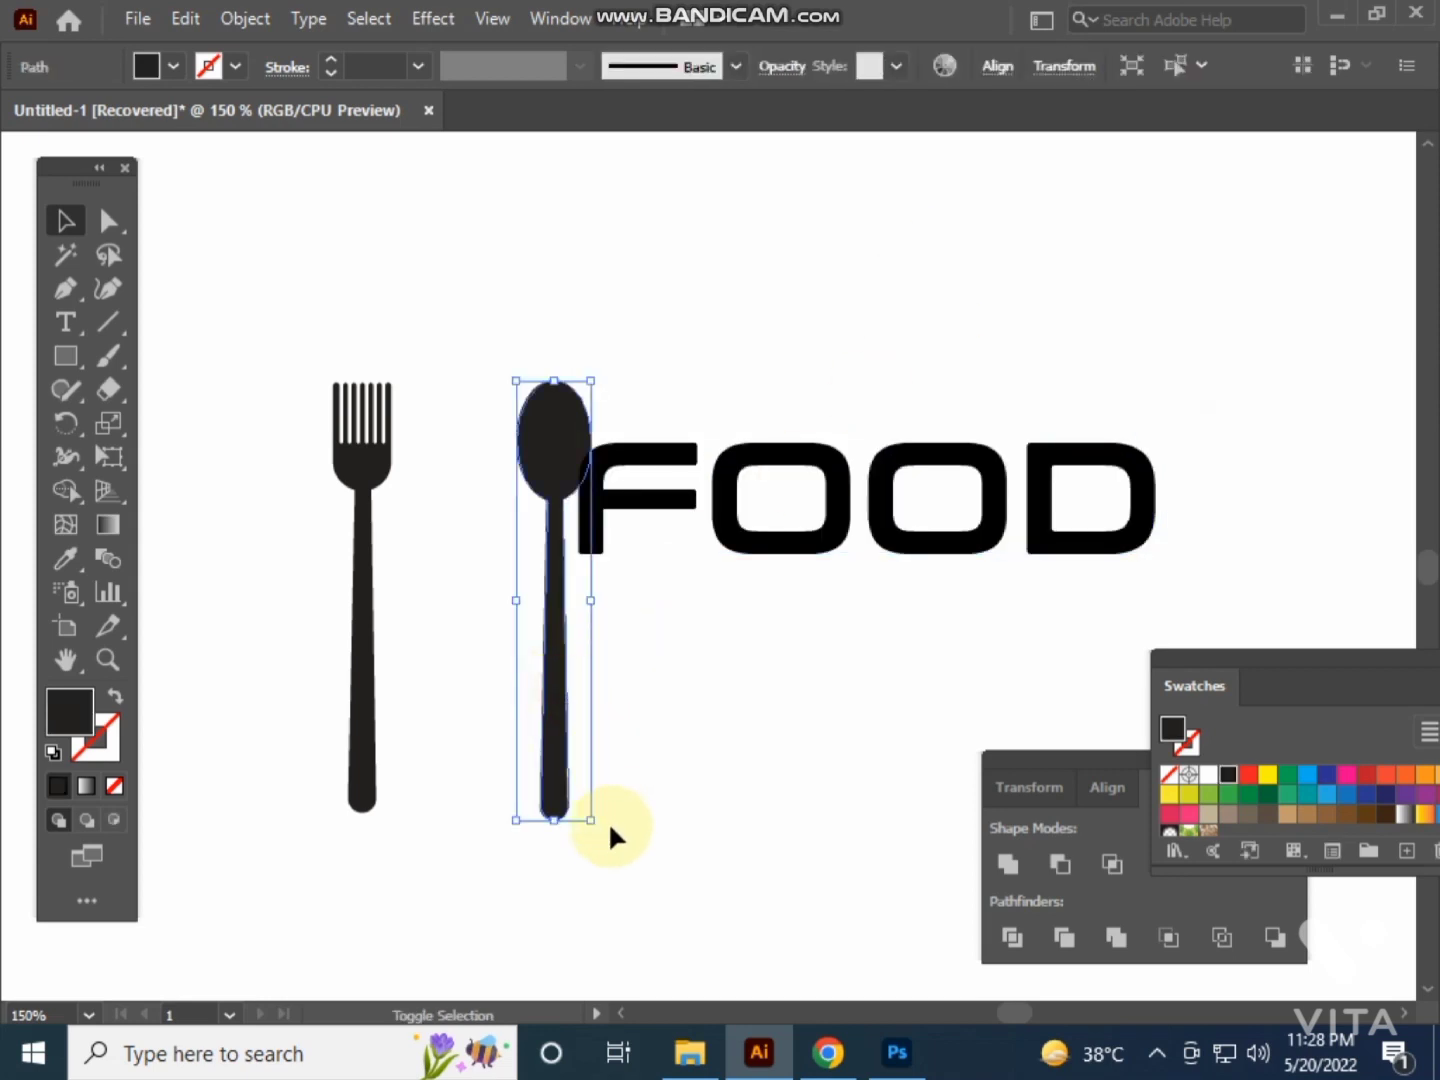
- Rotate the spoon about 45° and the fork the opposite way so they cross
left_click_drag(498, 842, 549, 859)
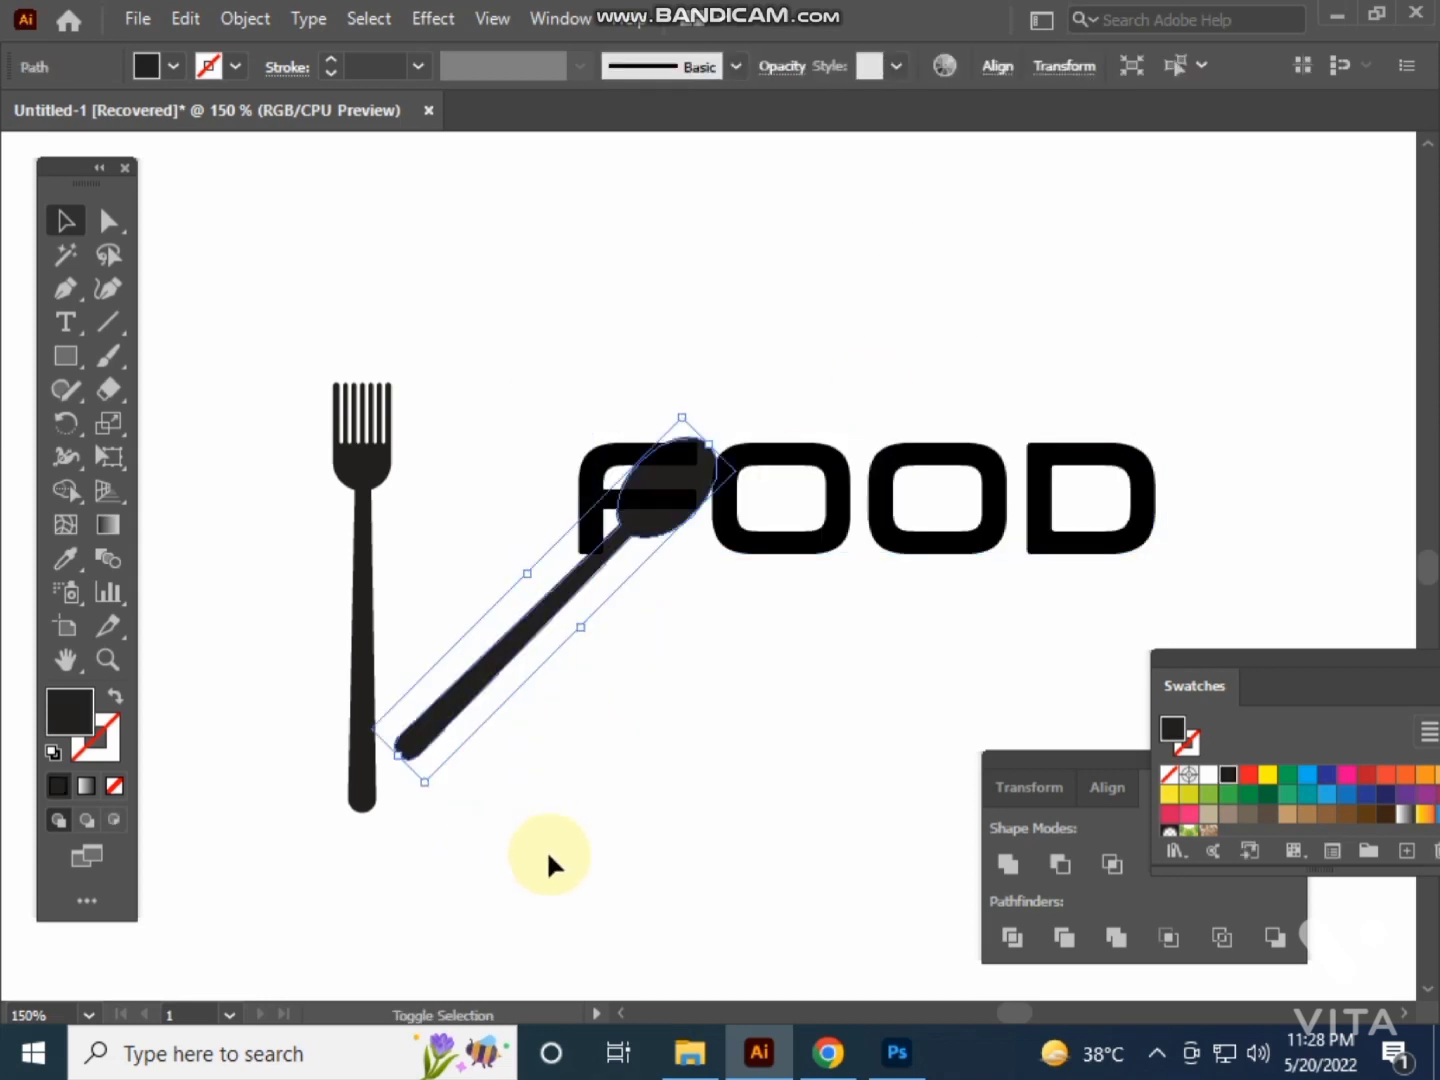
left_click(362, 785)
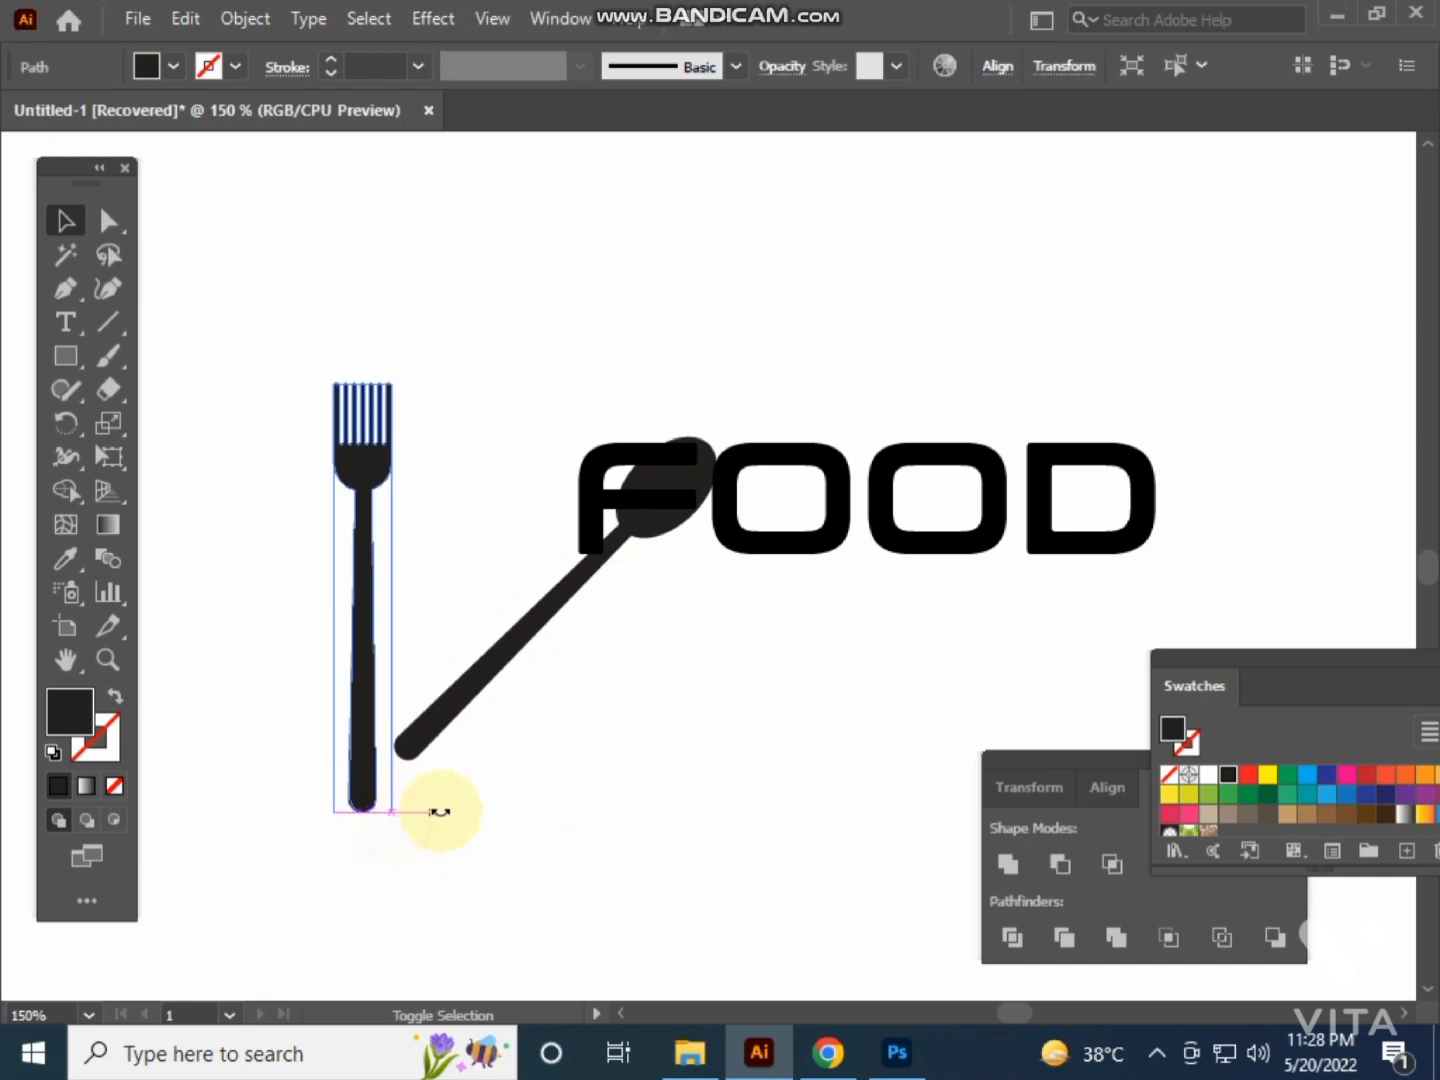
left_click_drag(452, 813, 498, 836)
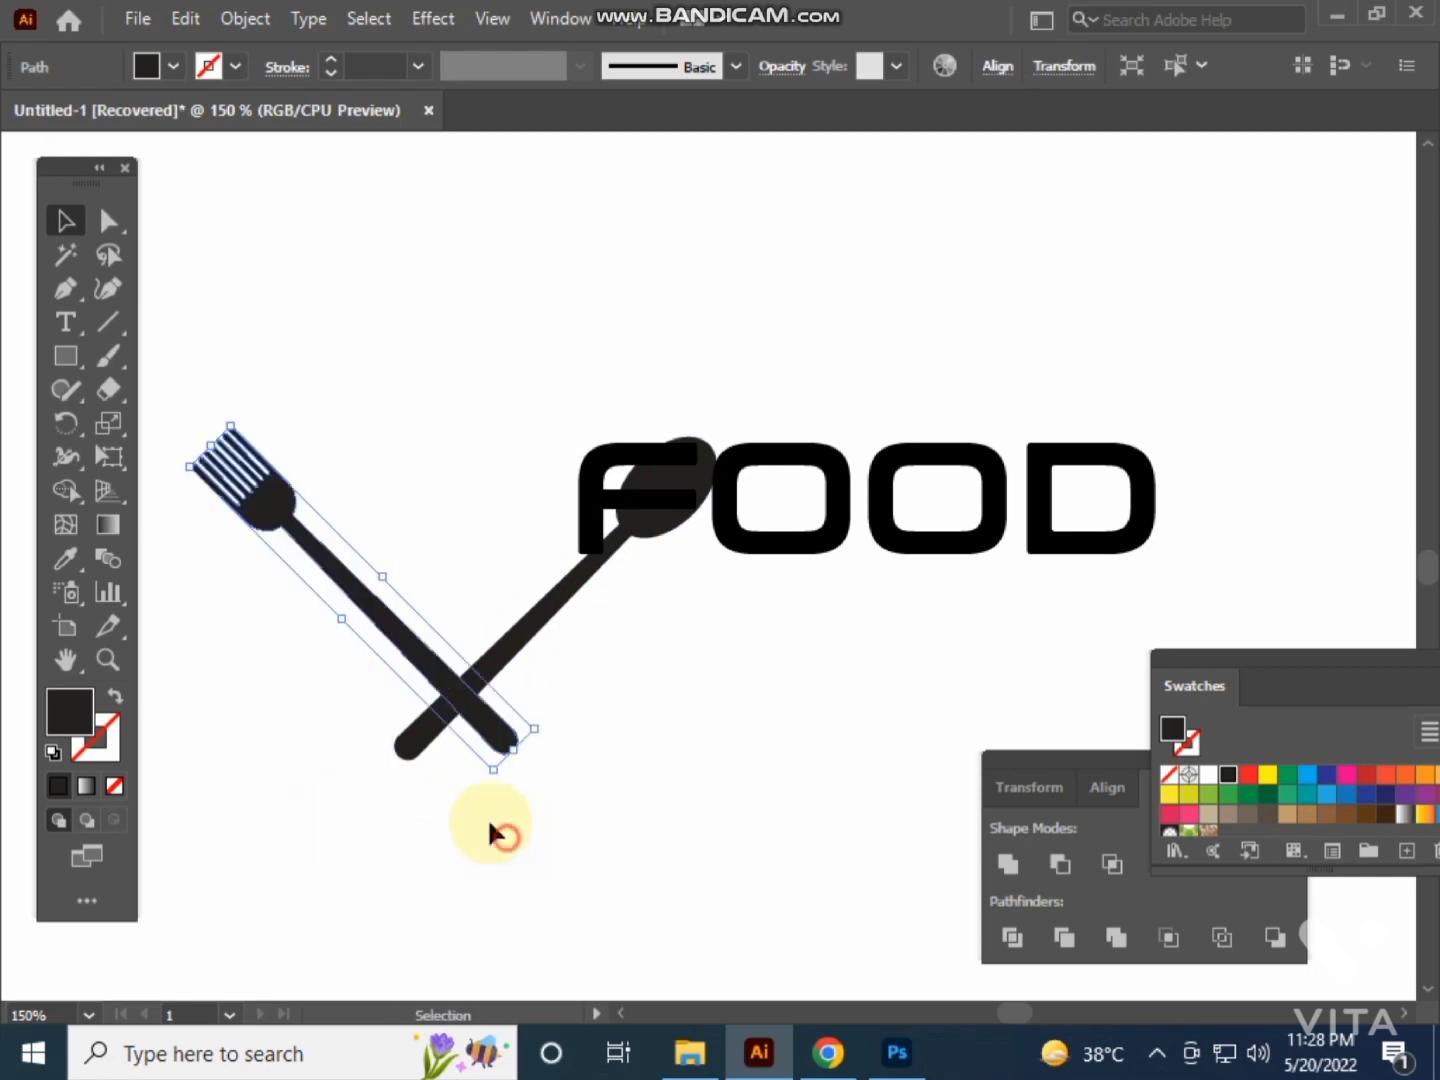
left_click_drag(533, 739, 689, 764)
- Centre-align the crossed fork and spoon and move the pair above FOOD
left_click_drag(496, 718, 596, 660)
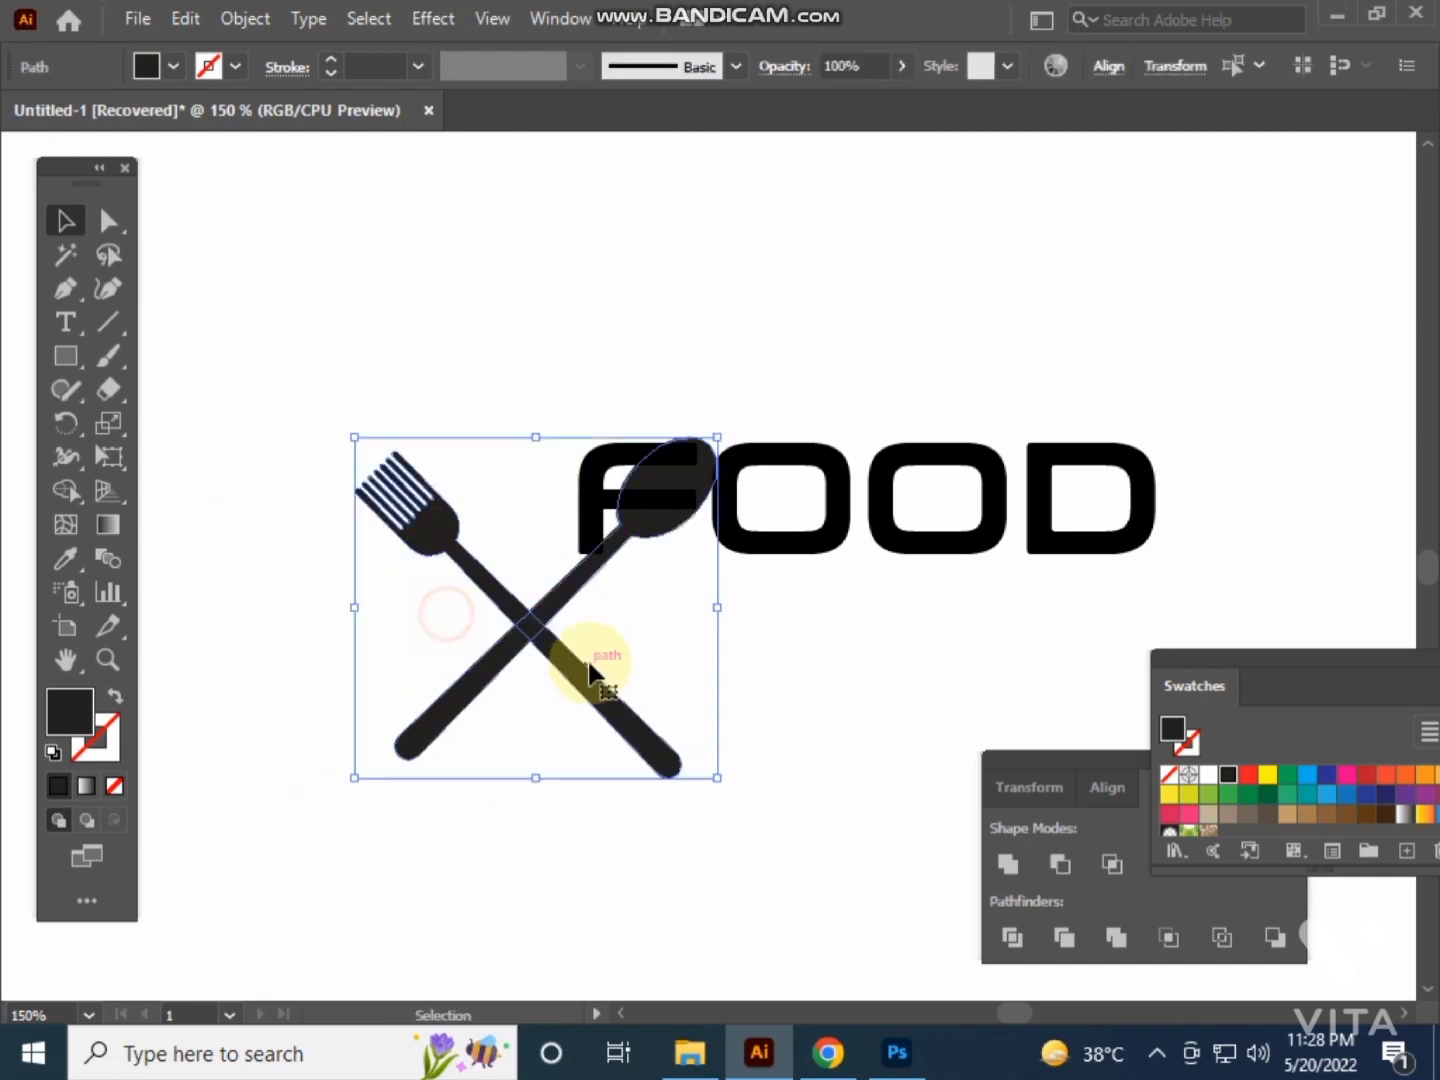
left_click(1108, 67)
left_click(1043, 149)
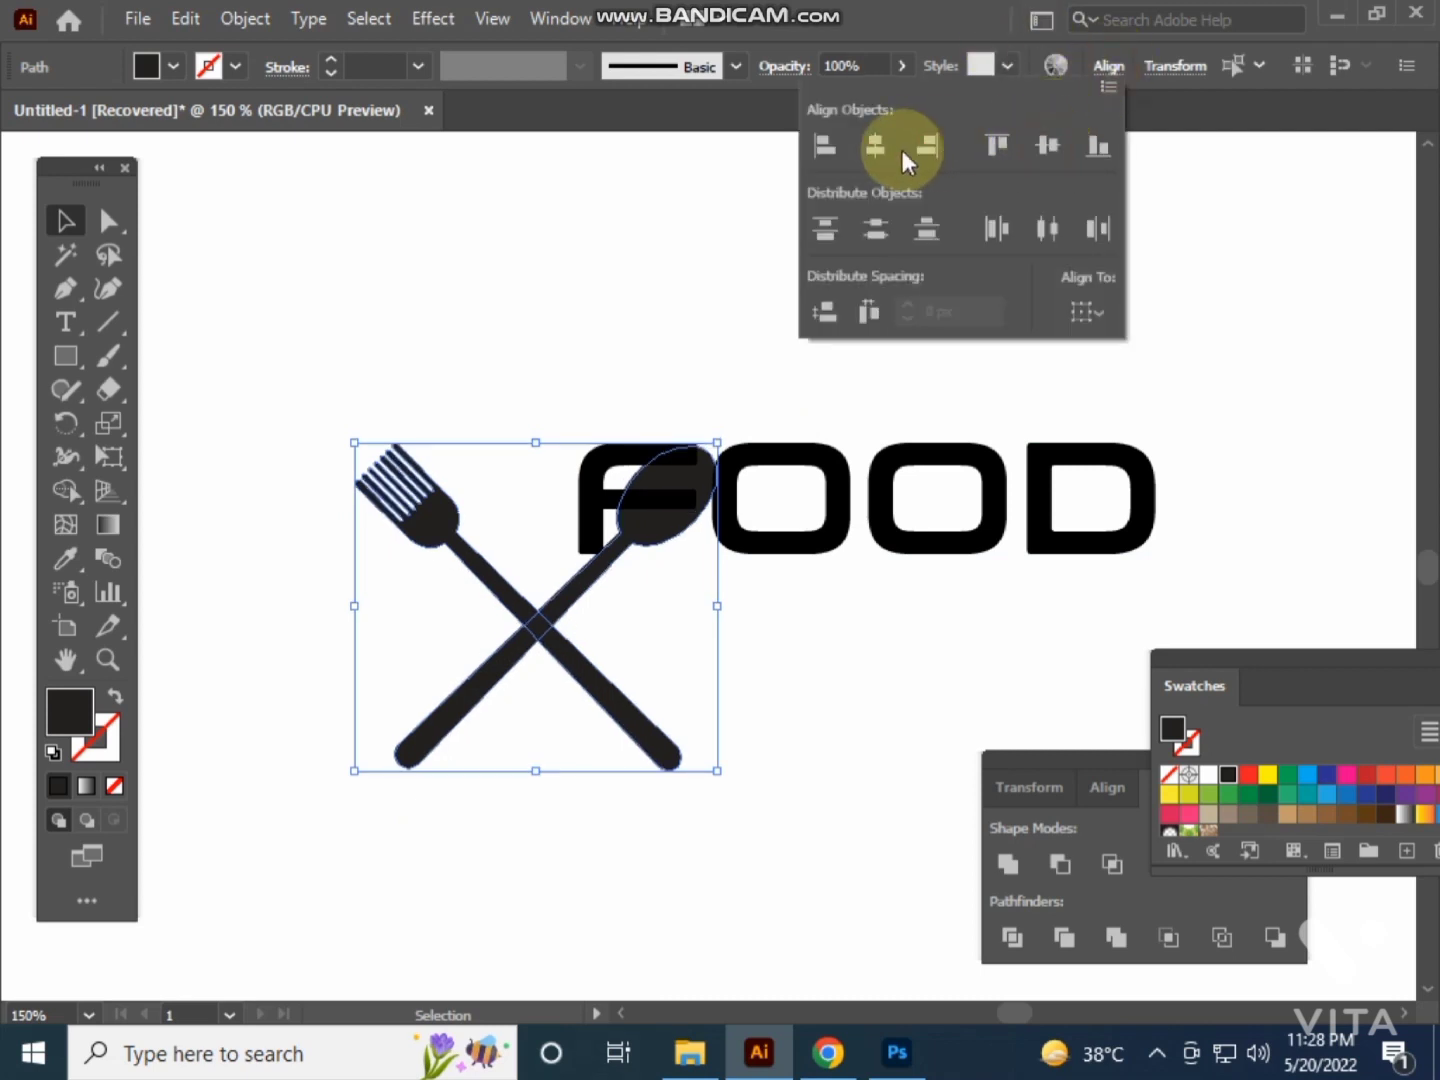
left_click(872, 145)
left_click(487, 608)
left_click_drag(526, 623, 877, 453)
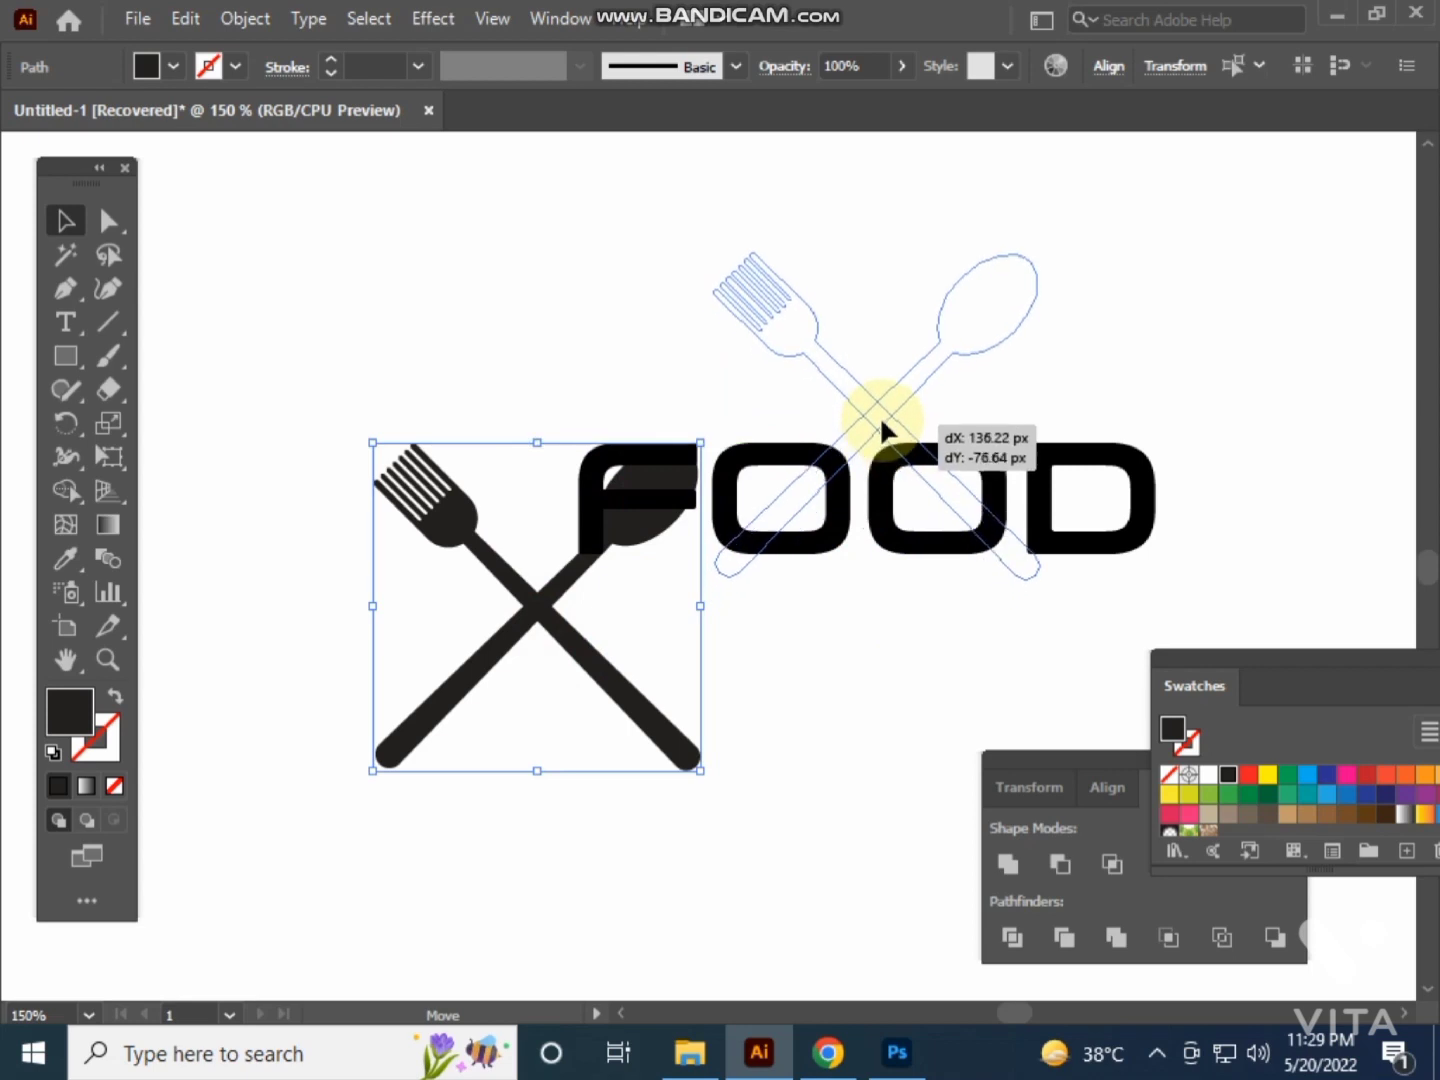
left_click_drag(878, 453, 878, 394)
left_click(891, 649)
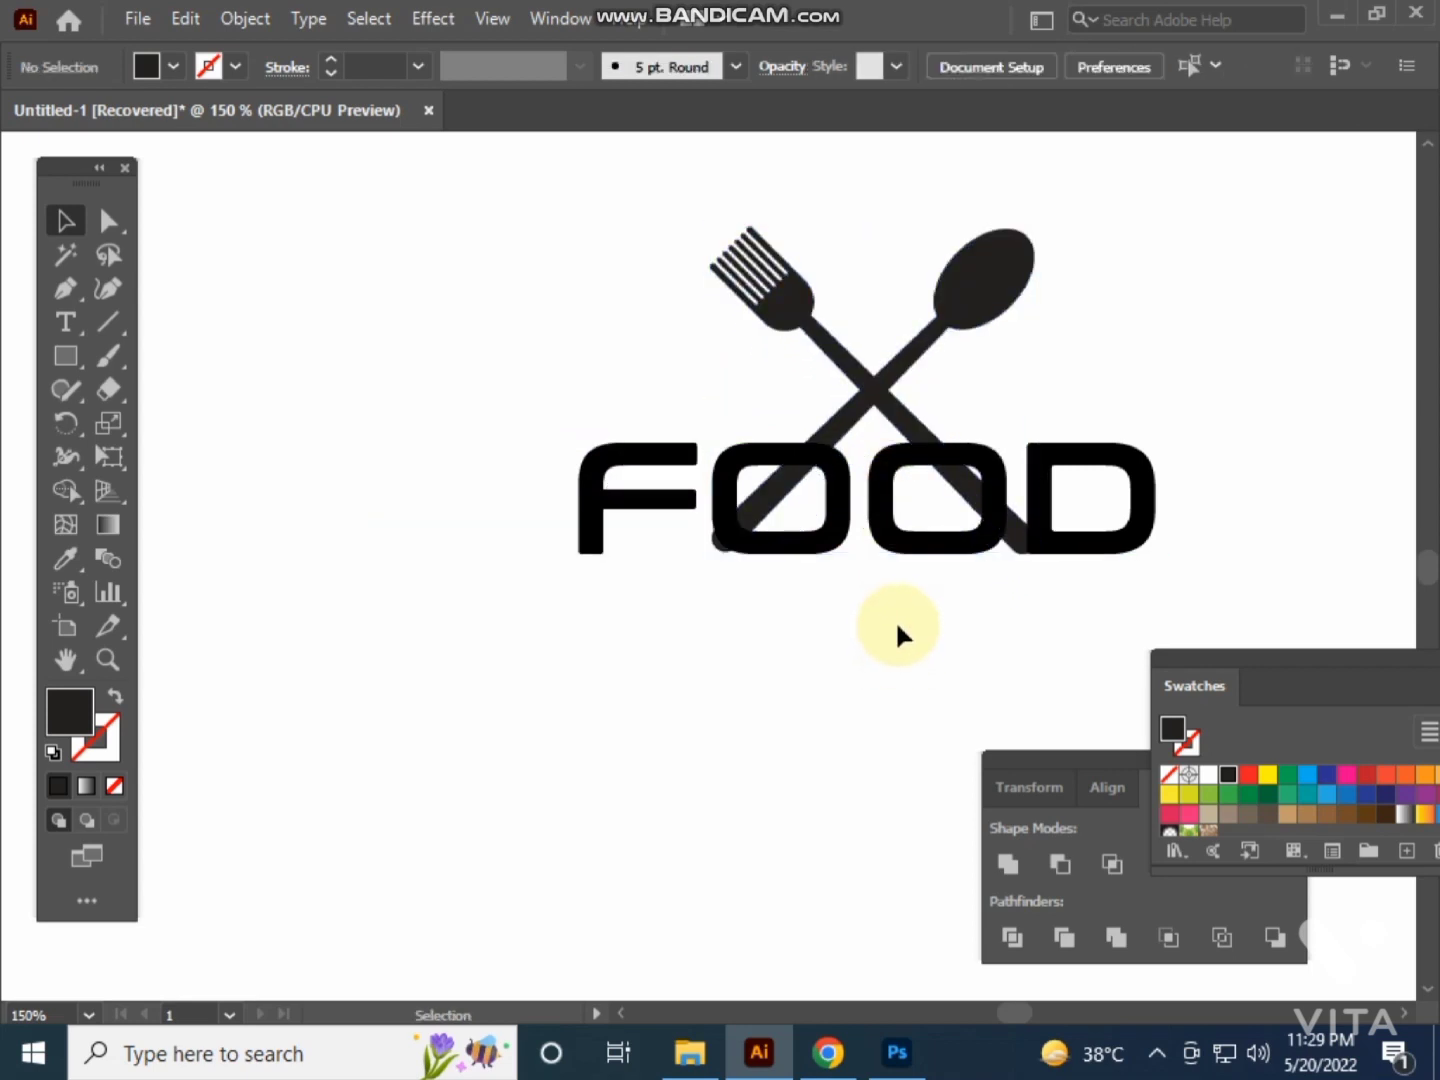
- Group the crossed fork and spoon together
left_click_drag(895, 633, 820, 701)
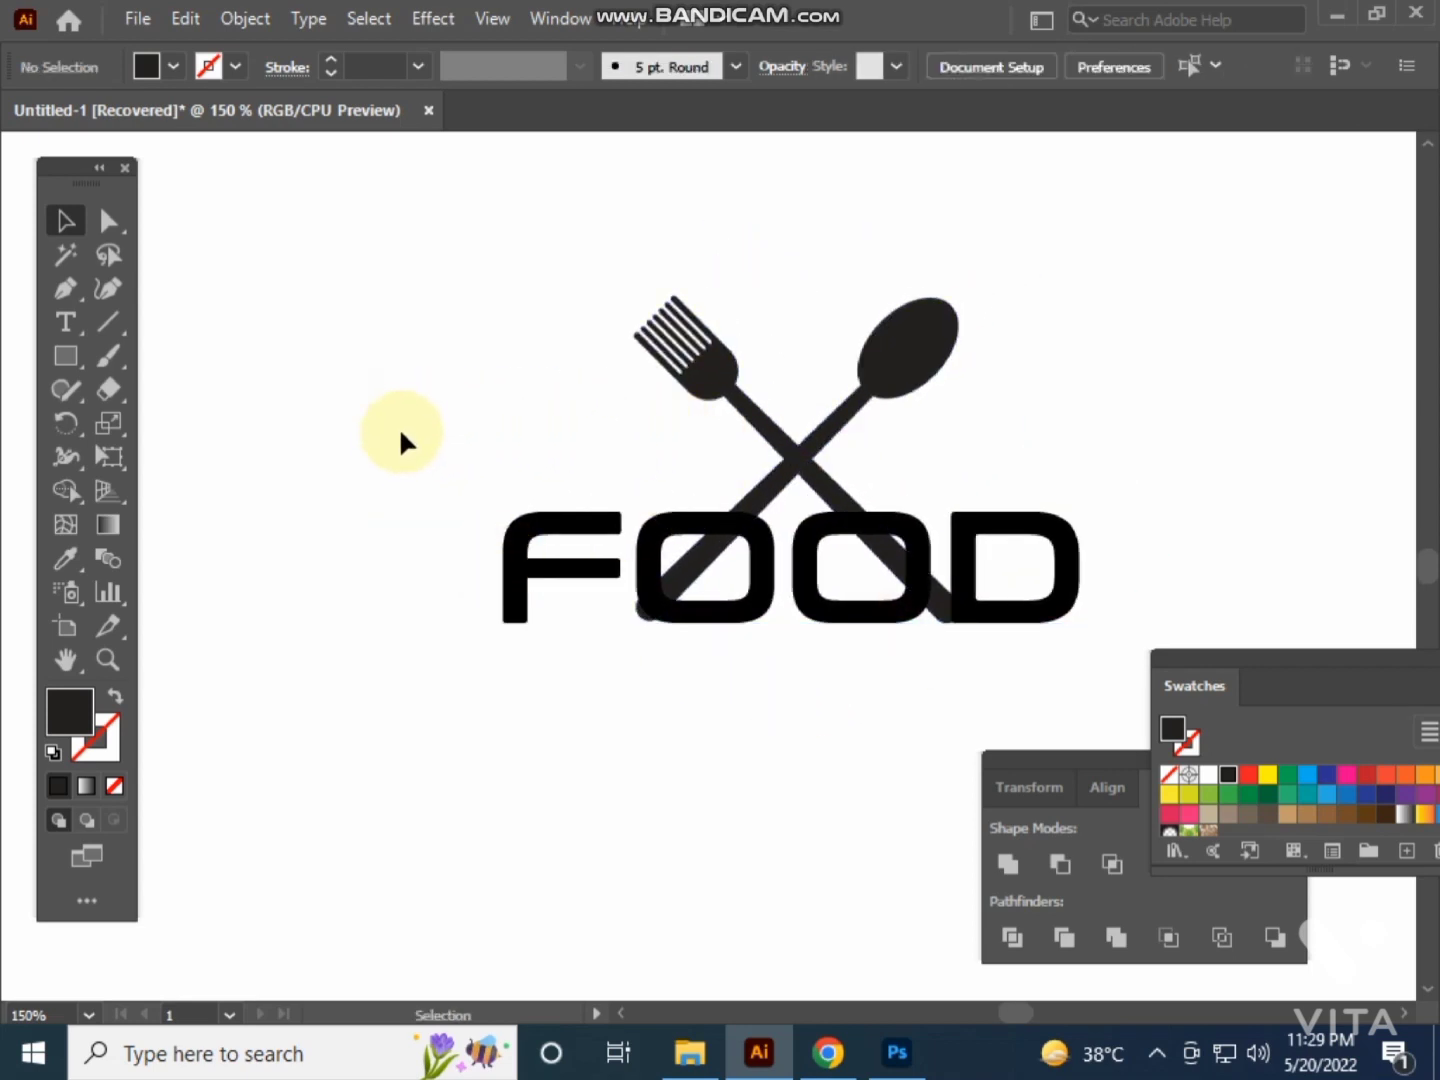
left_click_drag(522, 338, 955, 386)
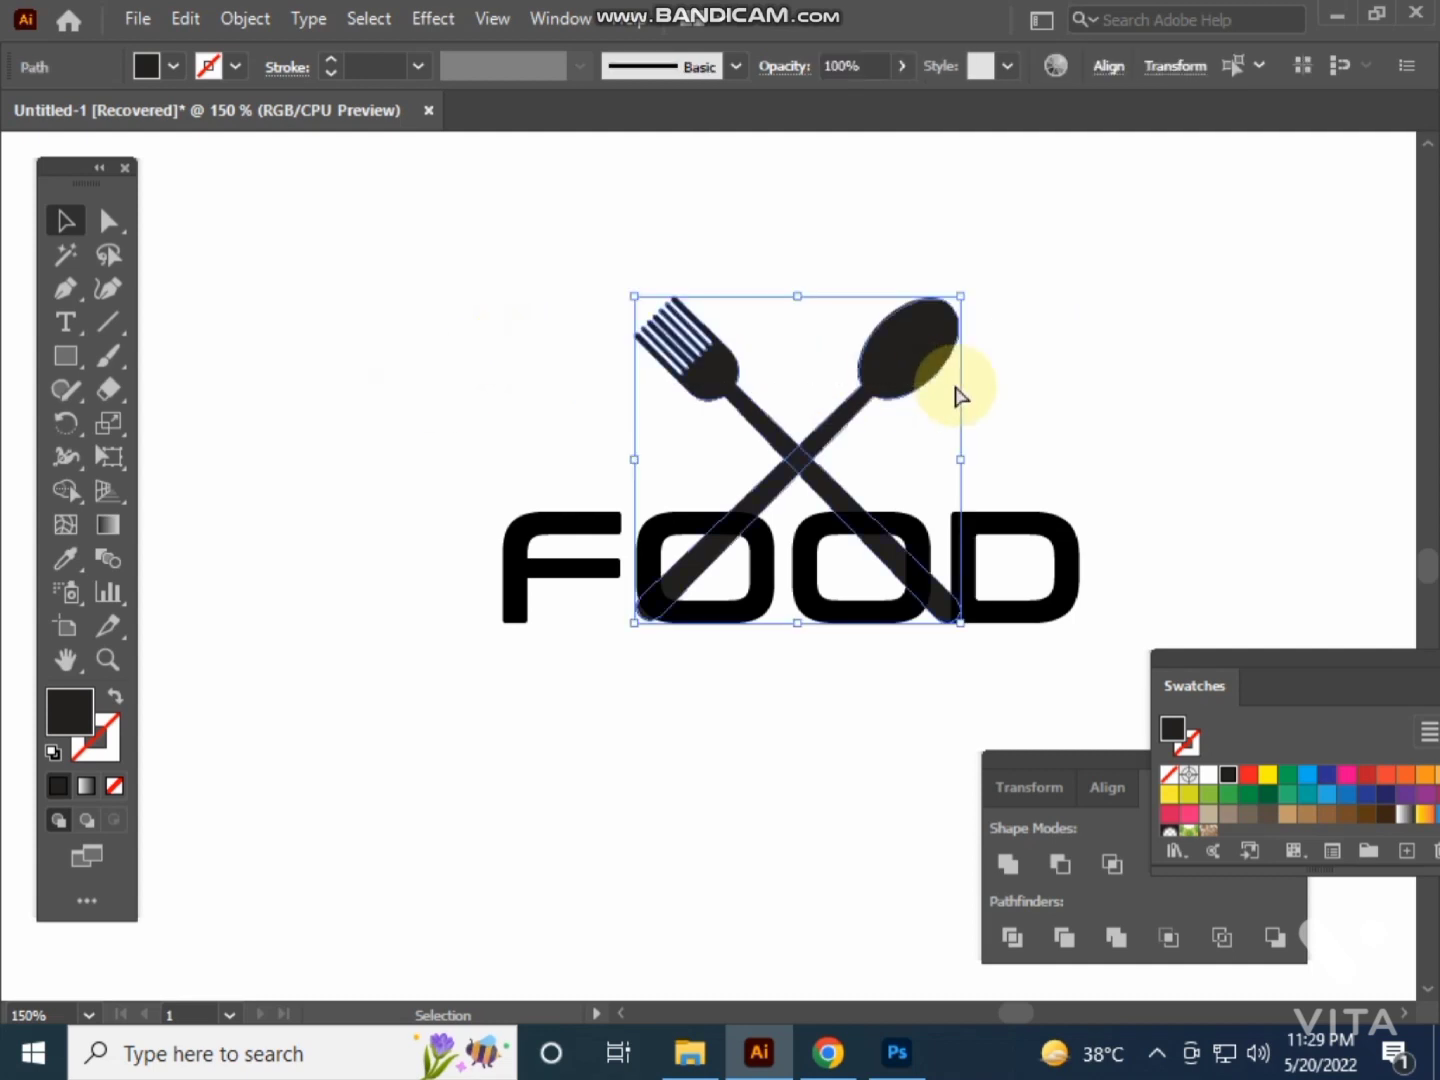
key("v")
left_click(482, 600)
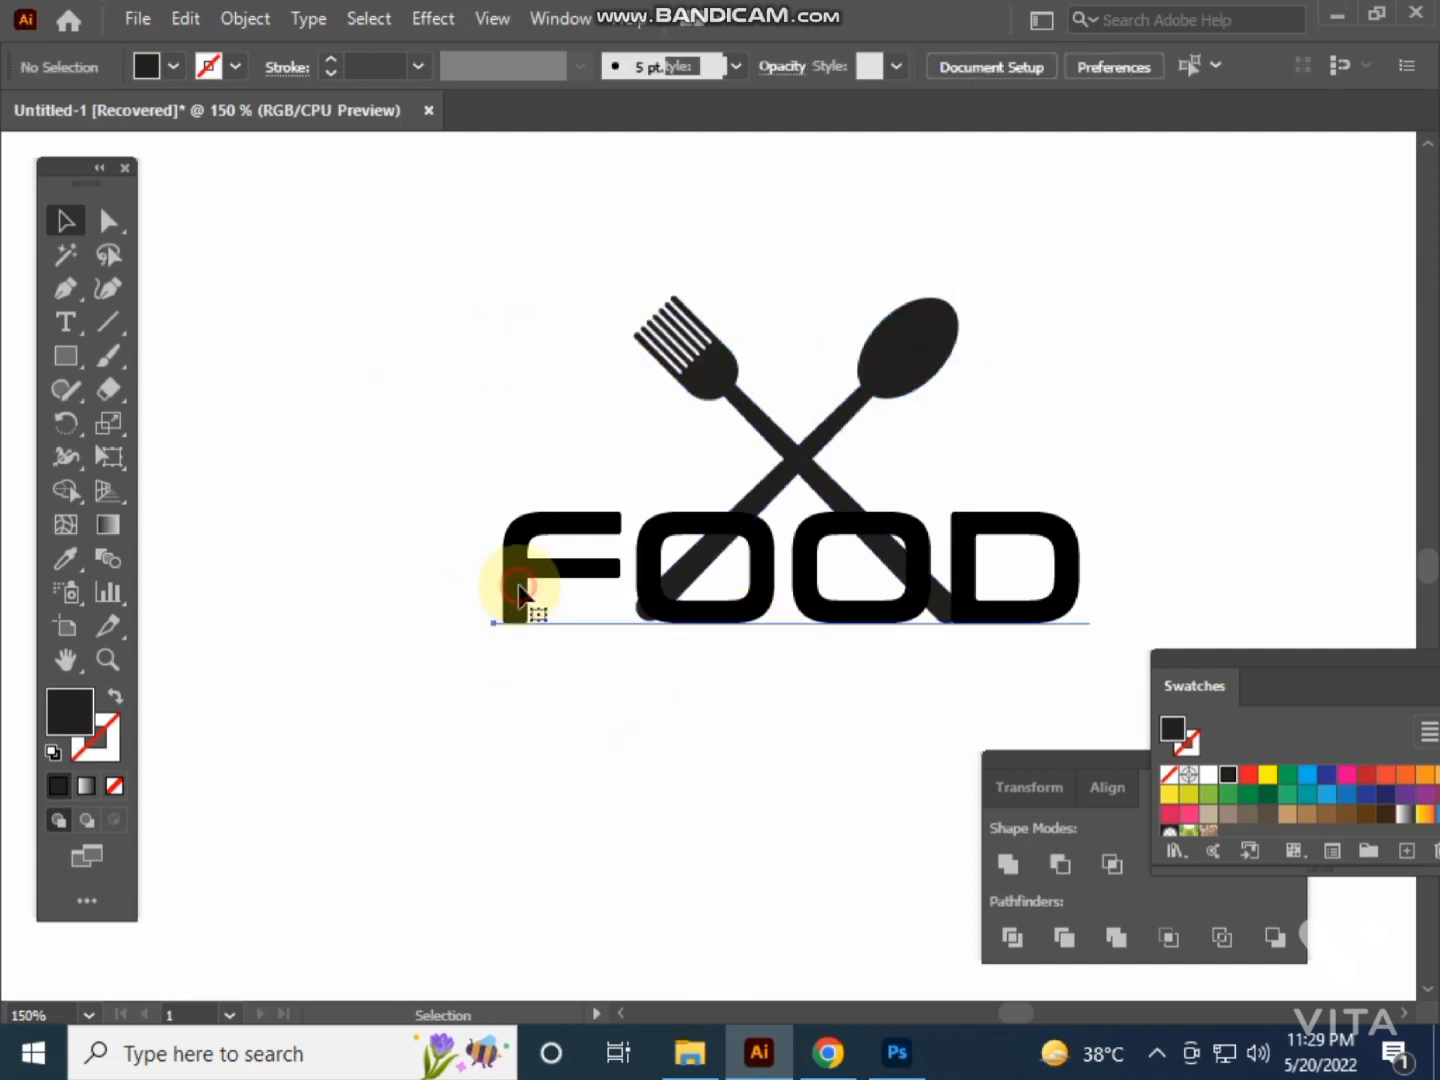
- Centre the fork and spoon group horizontally over the FOOD lettering
left_click(518, 590)
left_click(951, 346, "shift")
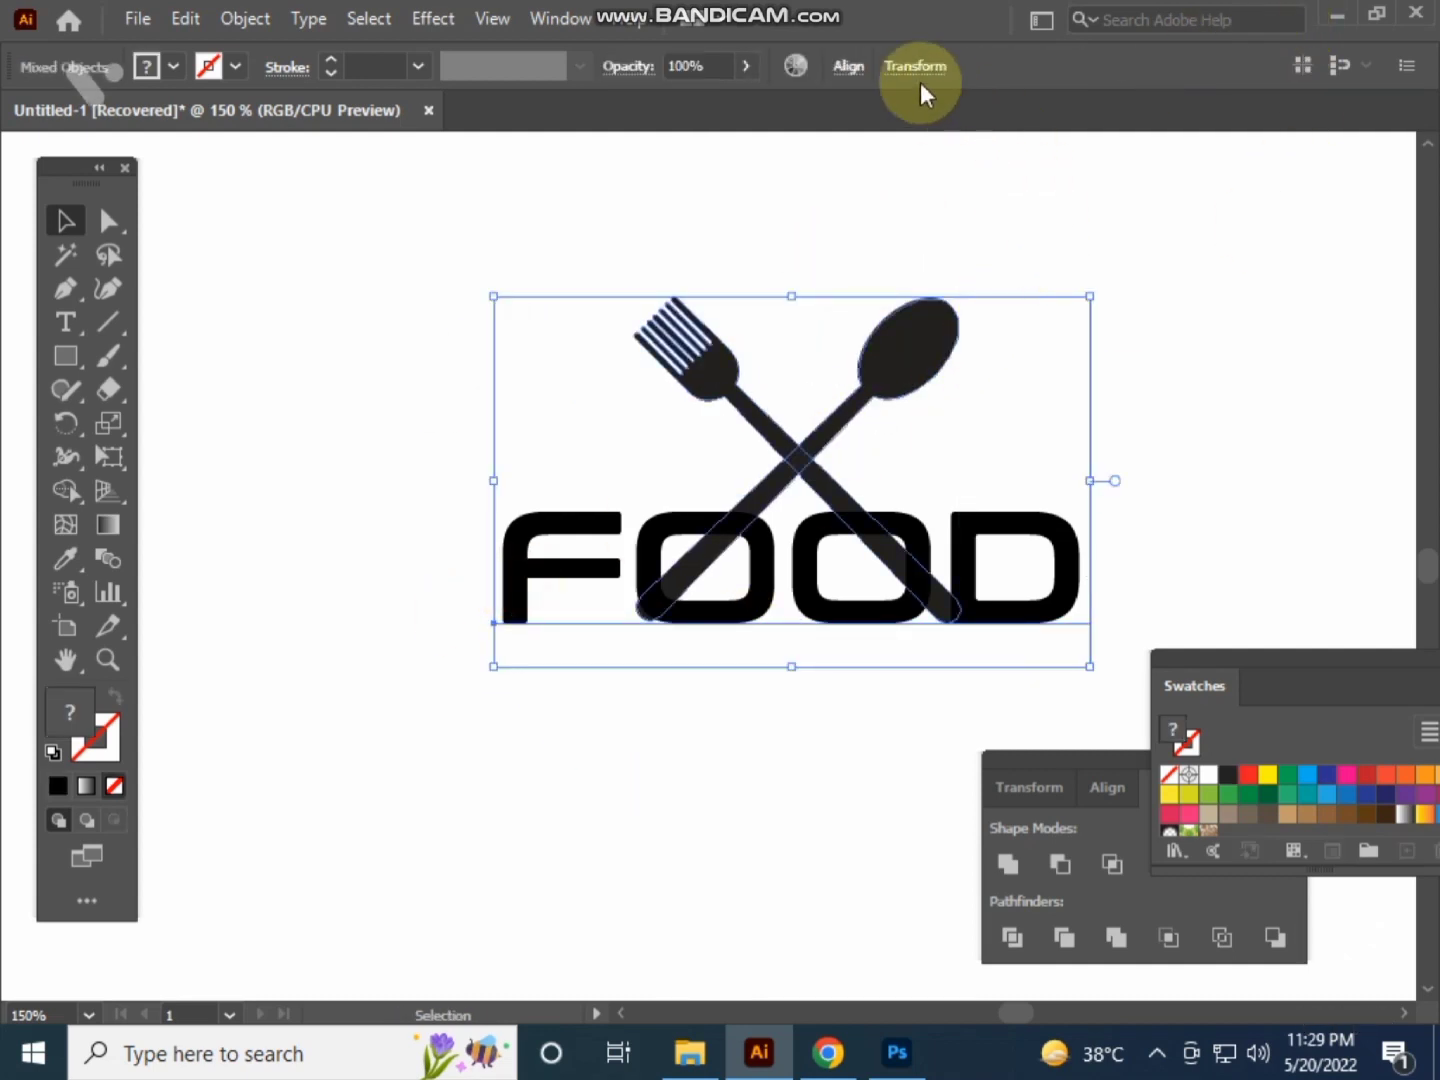
left_click(849, 66)
left_click(629, 148)
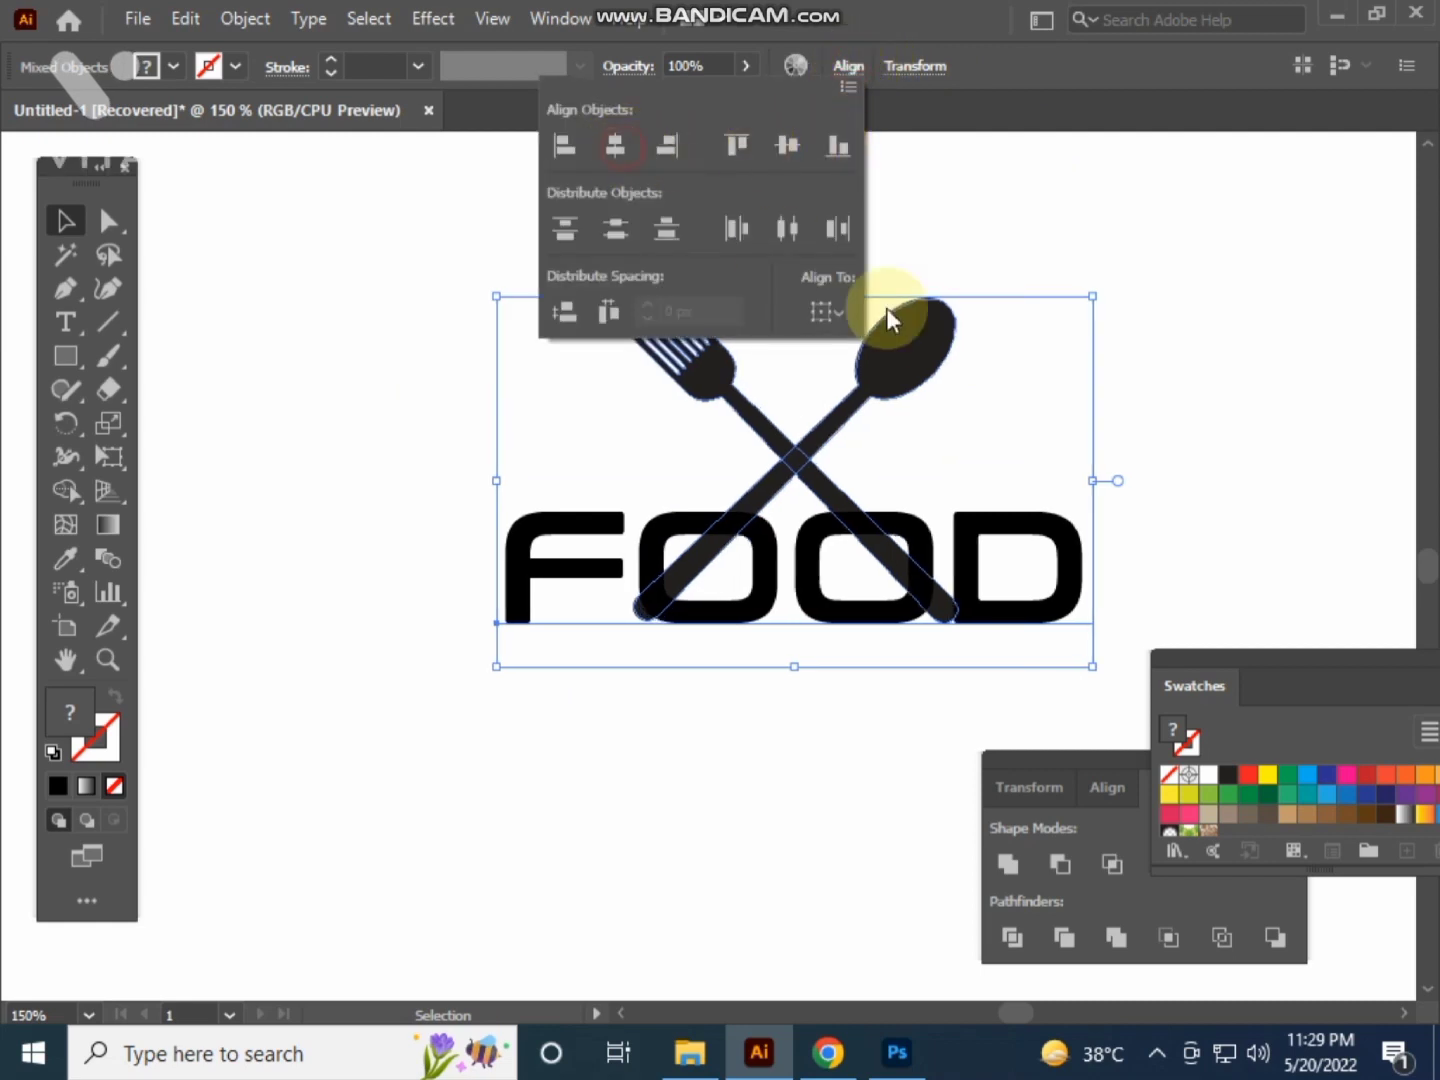
left_click(1238, 360)
- Nudge the crossed pair slightly down, then marquee-select it with the FOOD text
left_click(1180, 395)
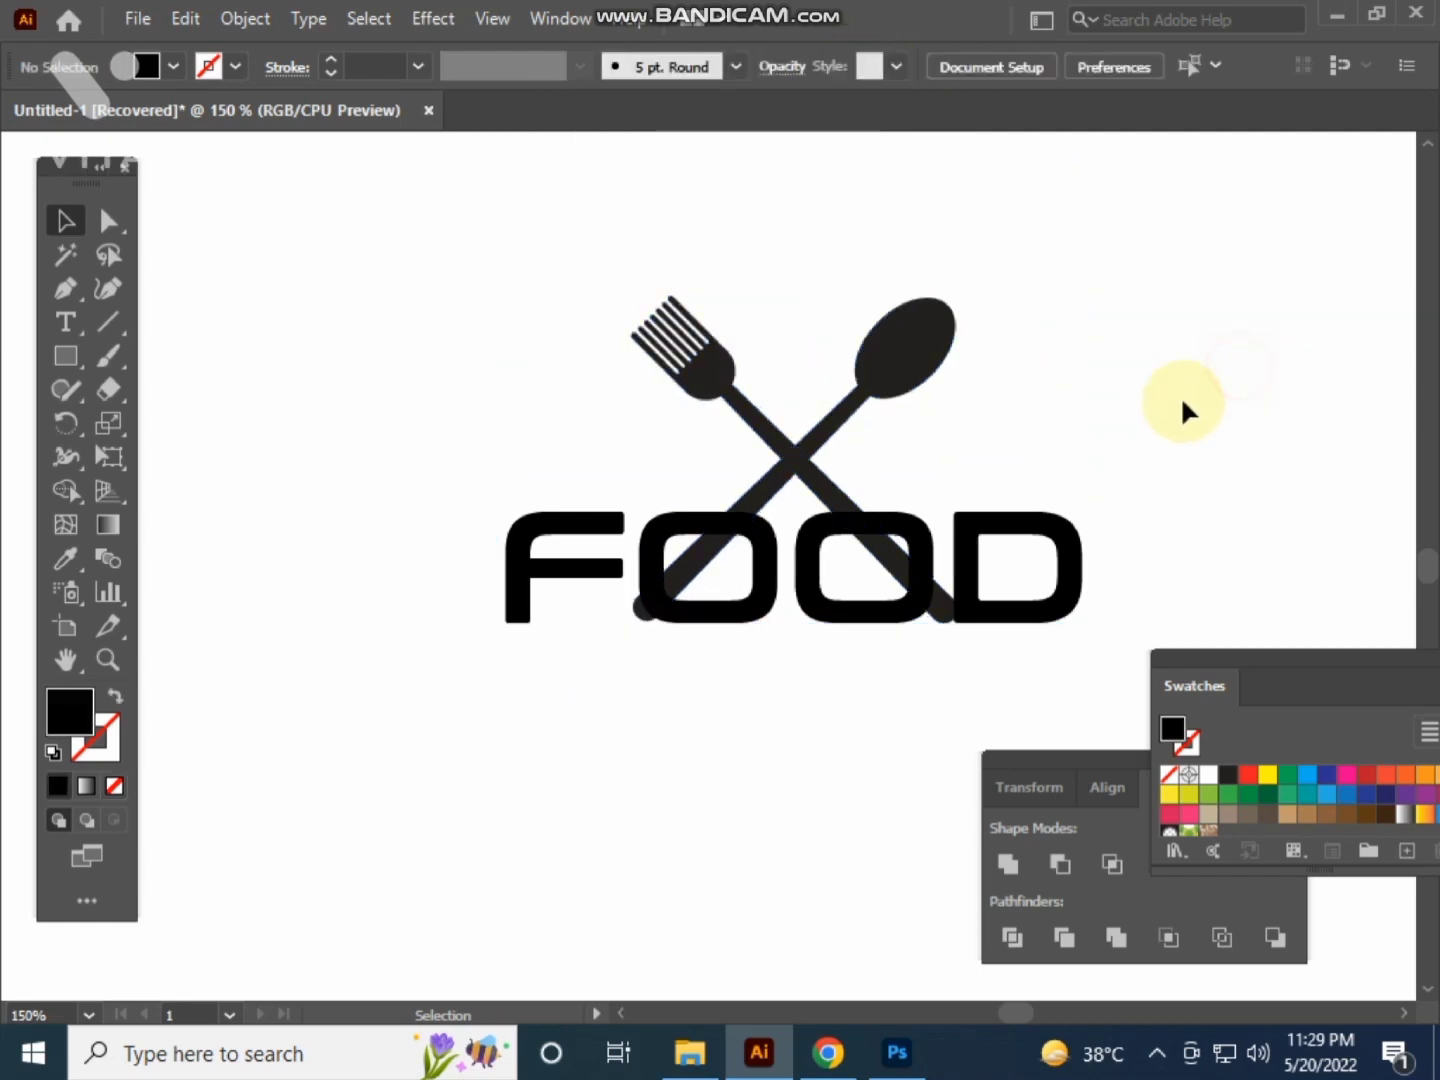
left_click(808, 463)
left_click_drag(808, 464, 807, 470)
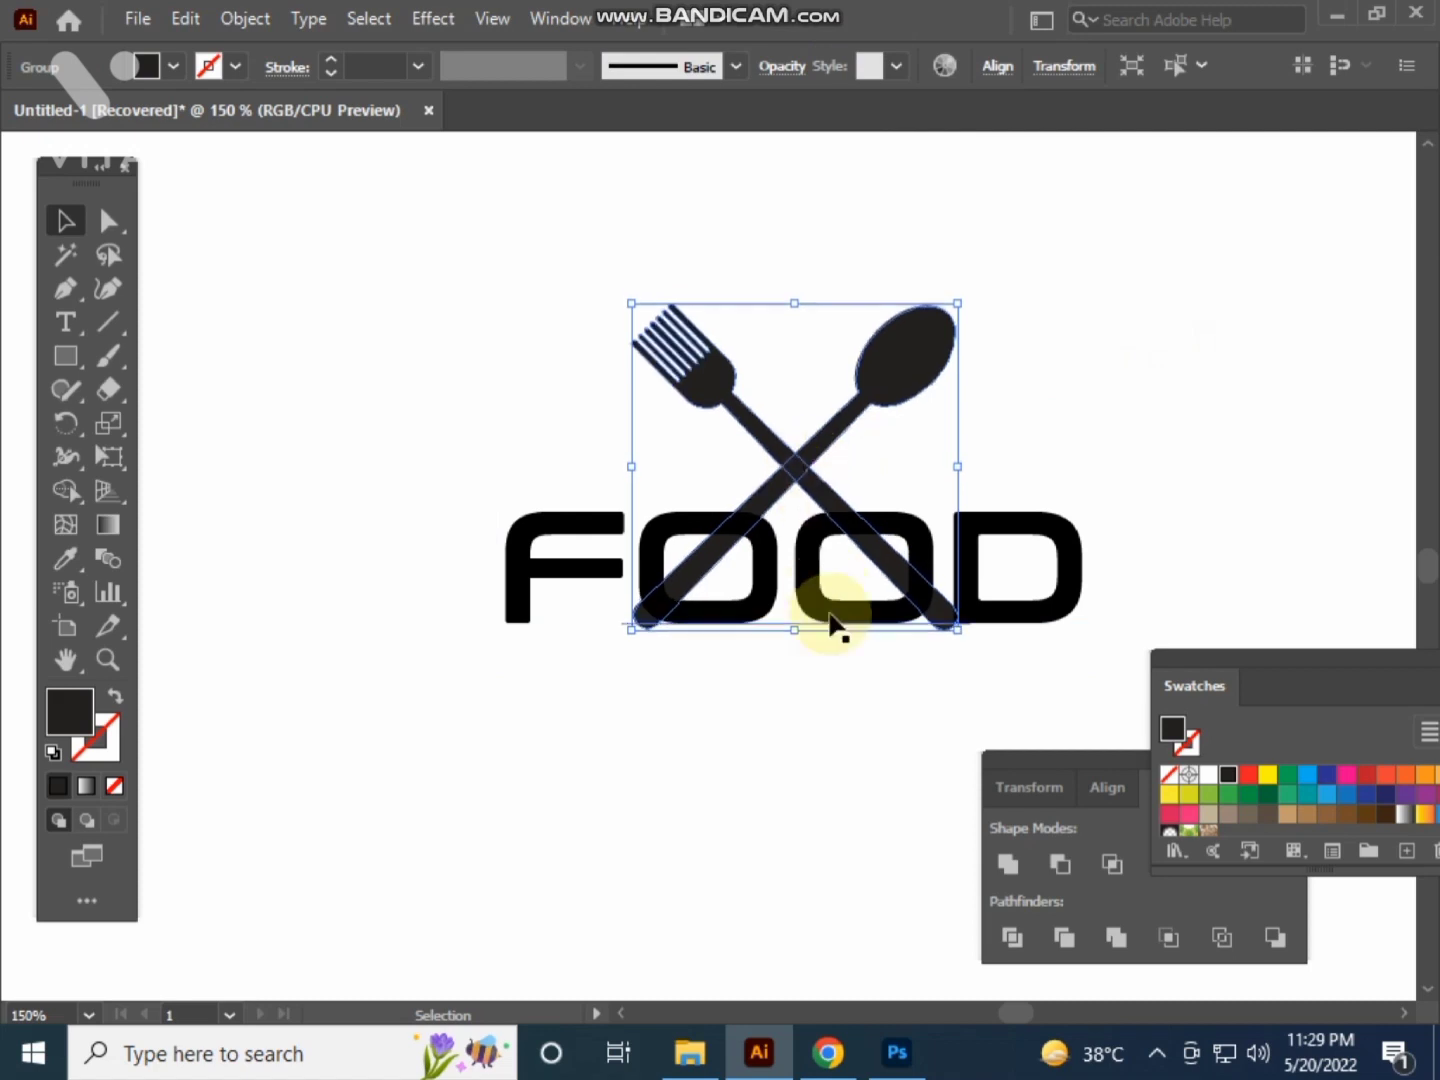
left_click(811, 734)
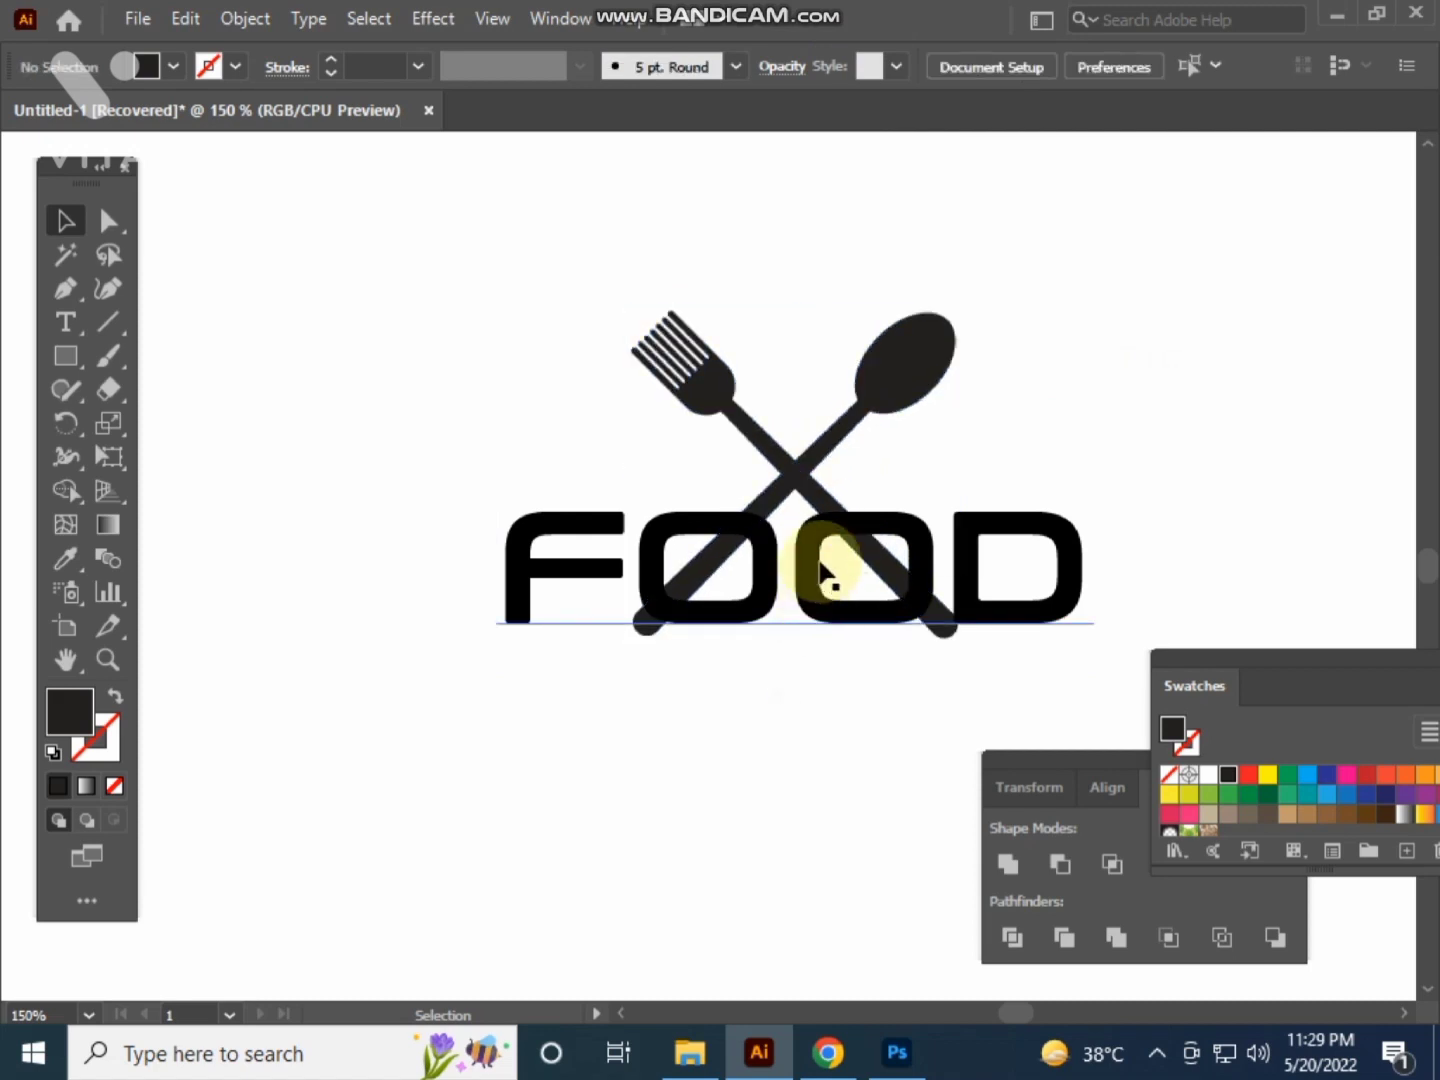
scroll(820, 570, "up", 2)
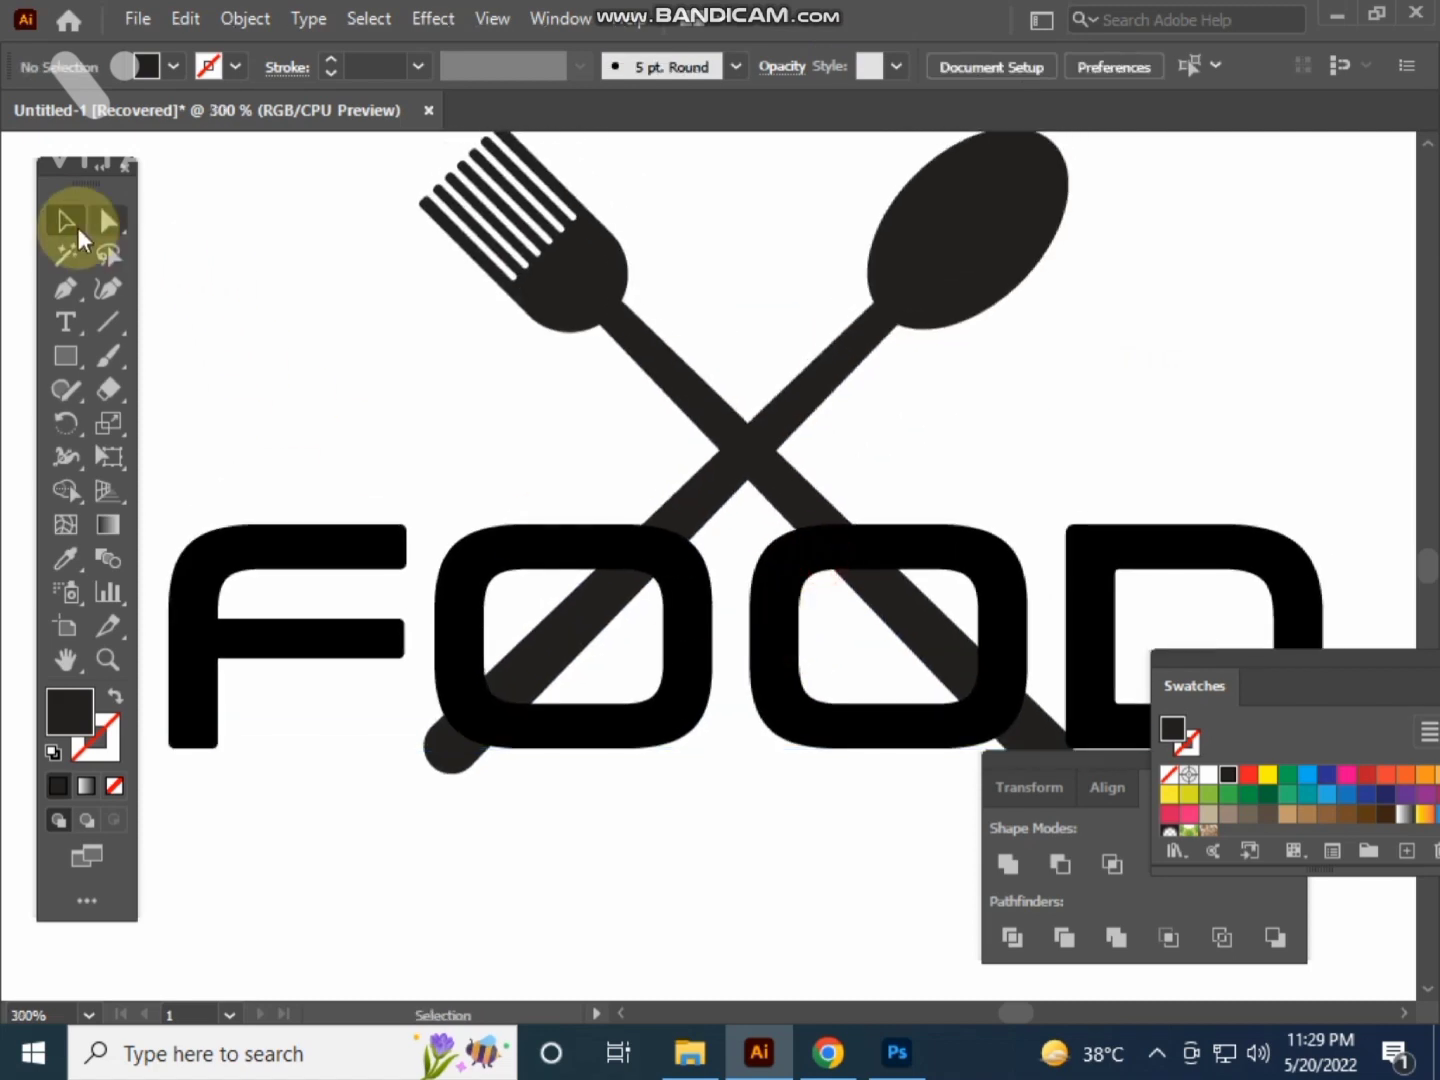
left_click_drag(331, 421, 1147, 805)
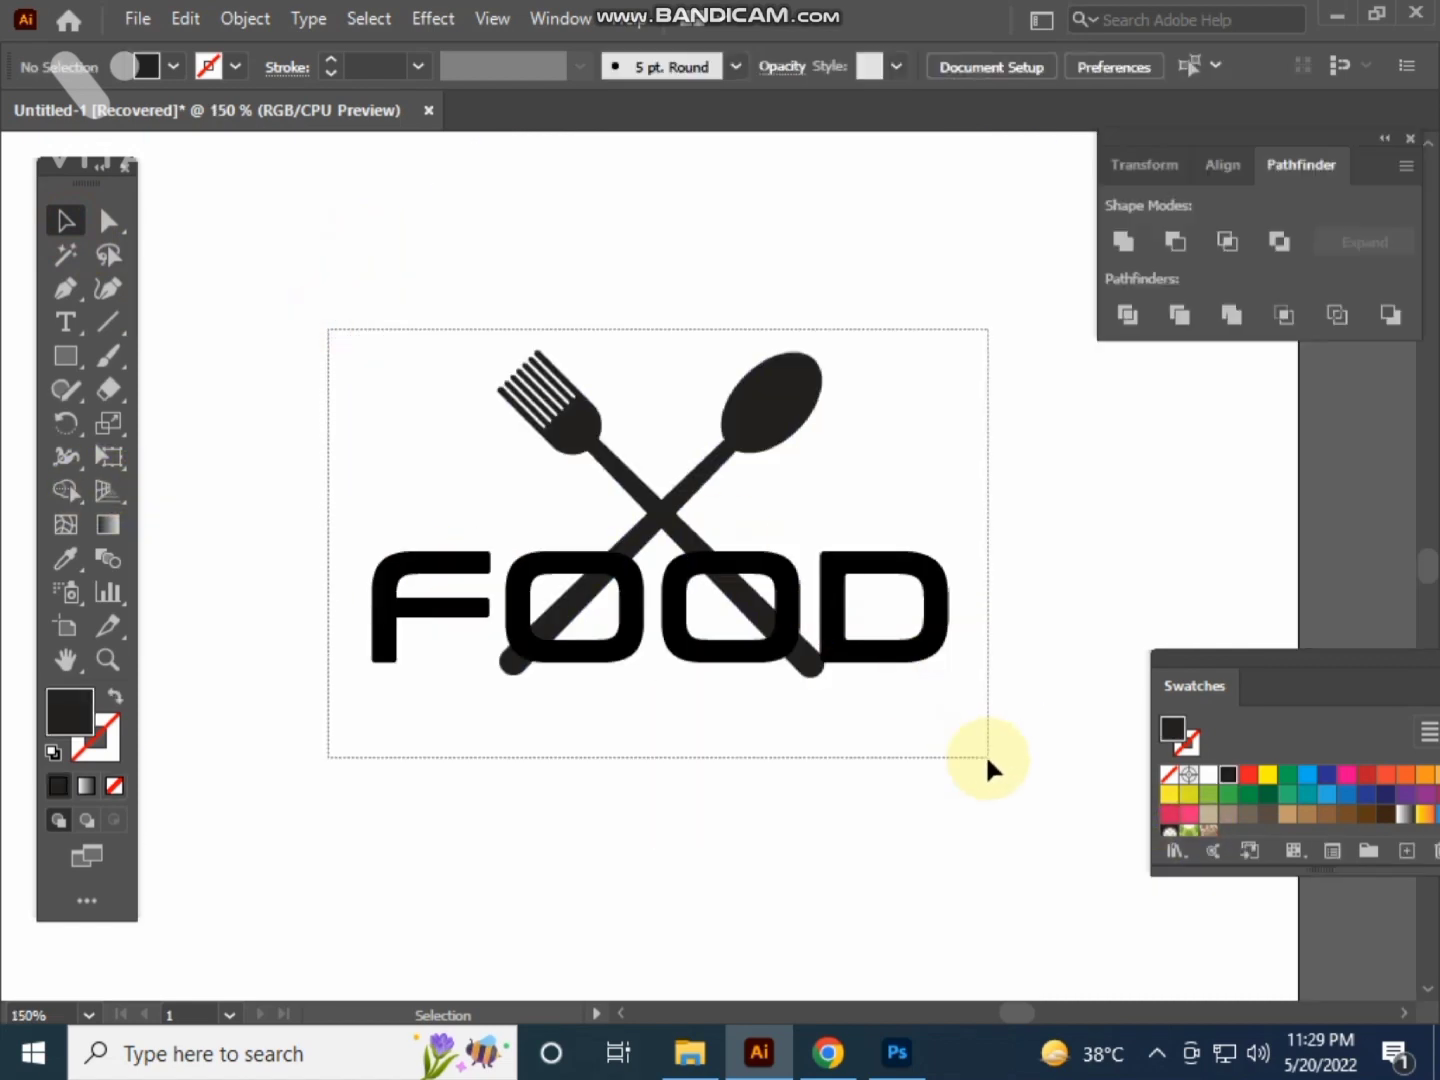
- Expand the selected fork, spoon and FOOD artwork with Object > Expand
left_click_drag(987, 760, 987, 761)
left_click(244, 18)
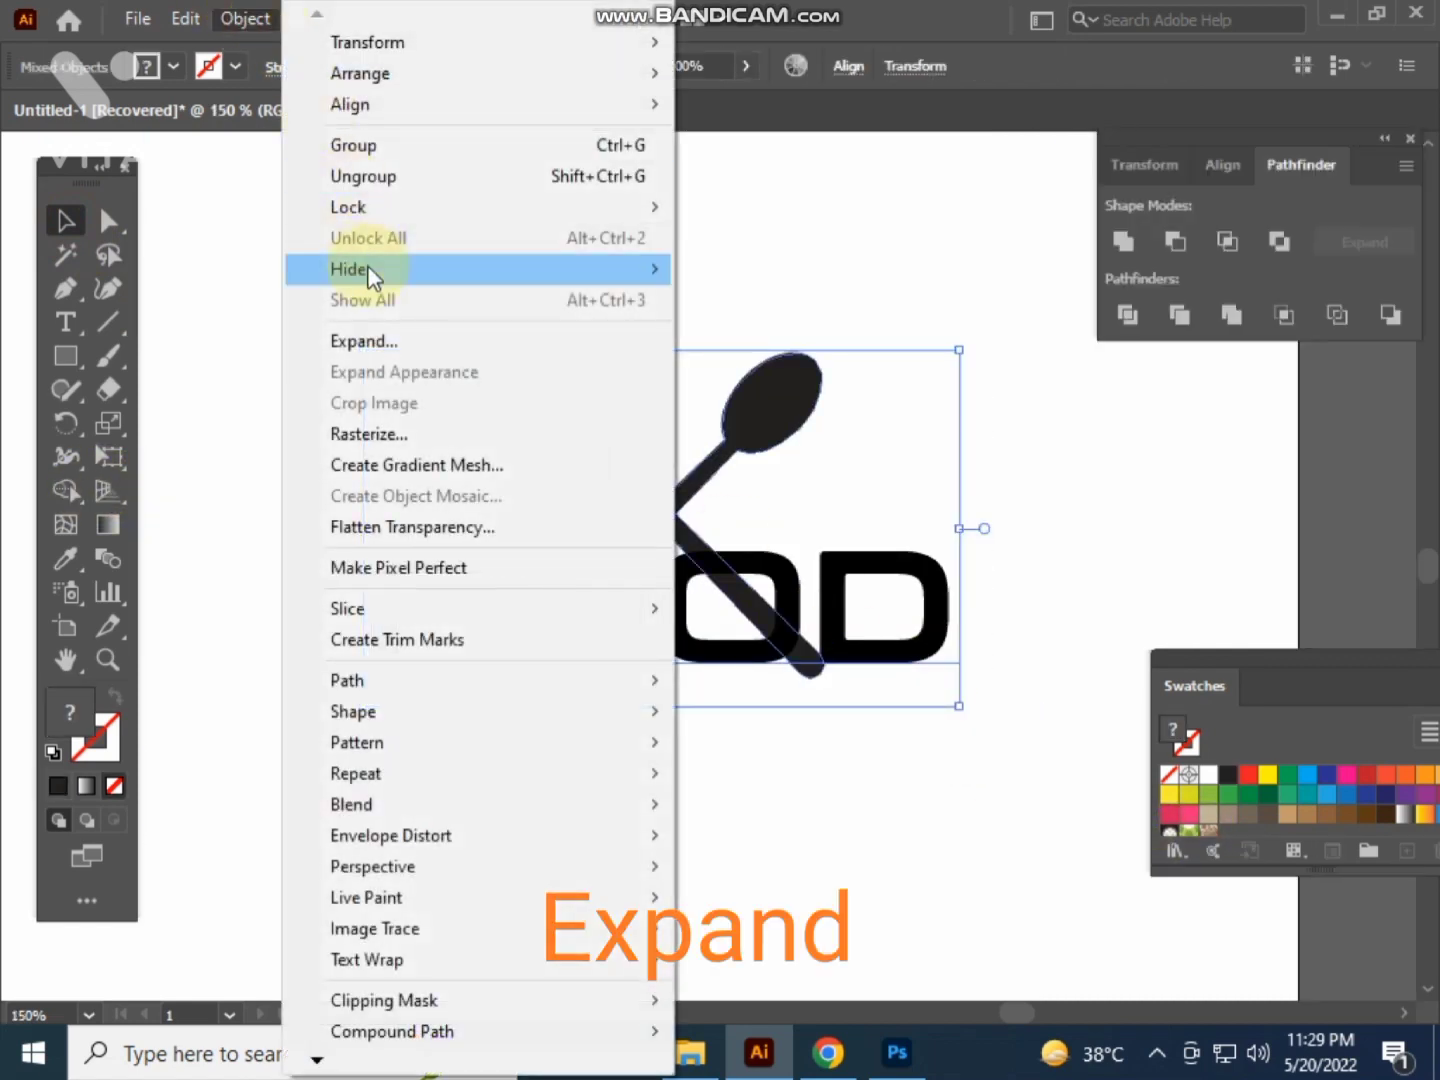
left_click(365, 341)
left_click(671, 681)
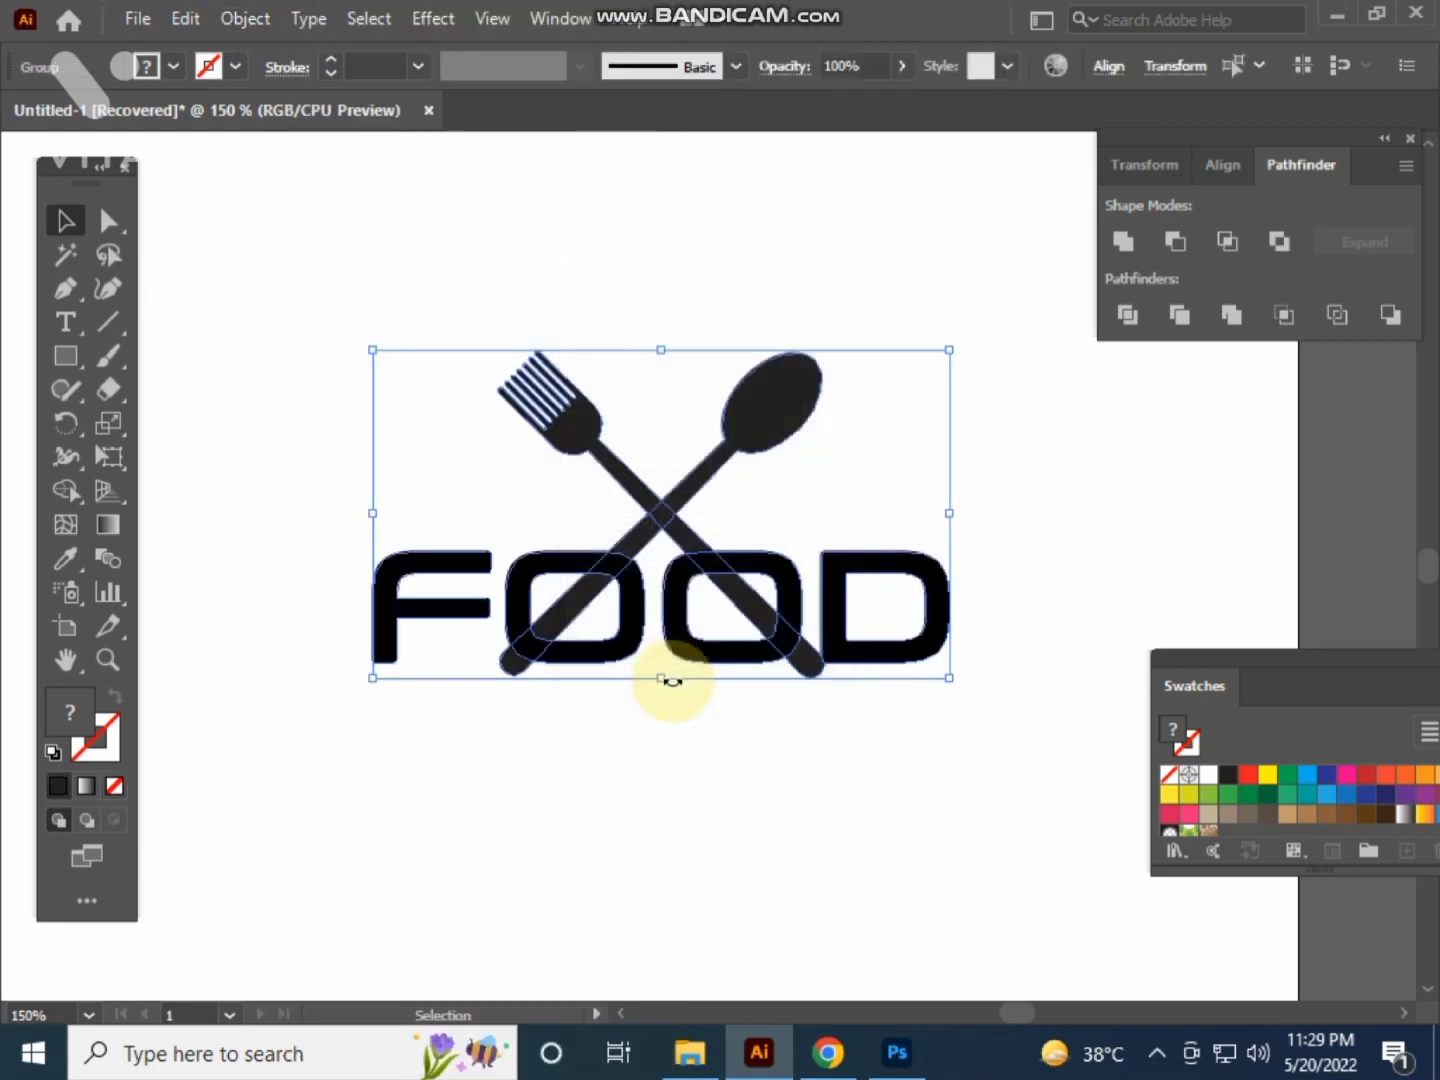
left_click_drag(351, 343, 1051, 777)
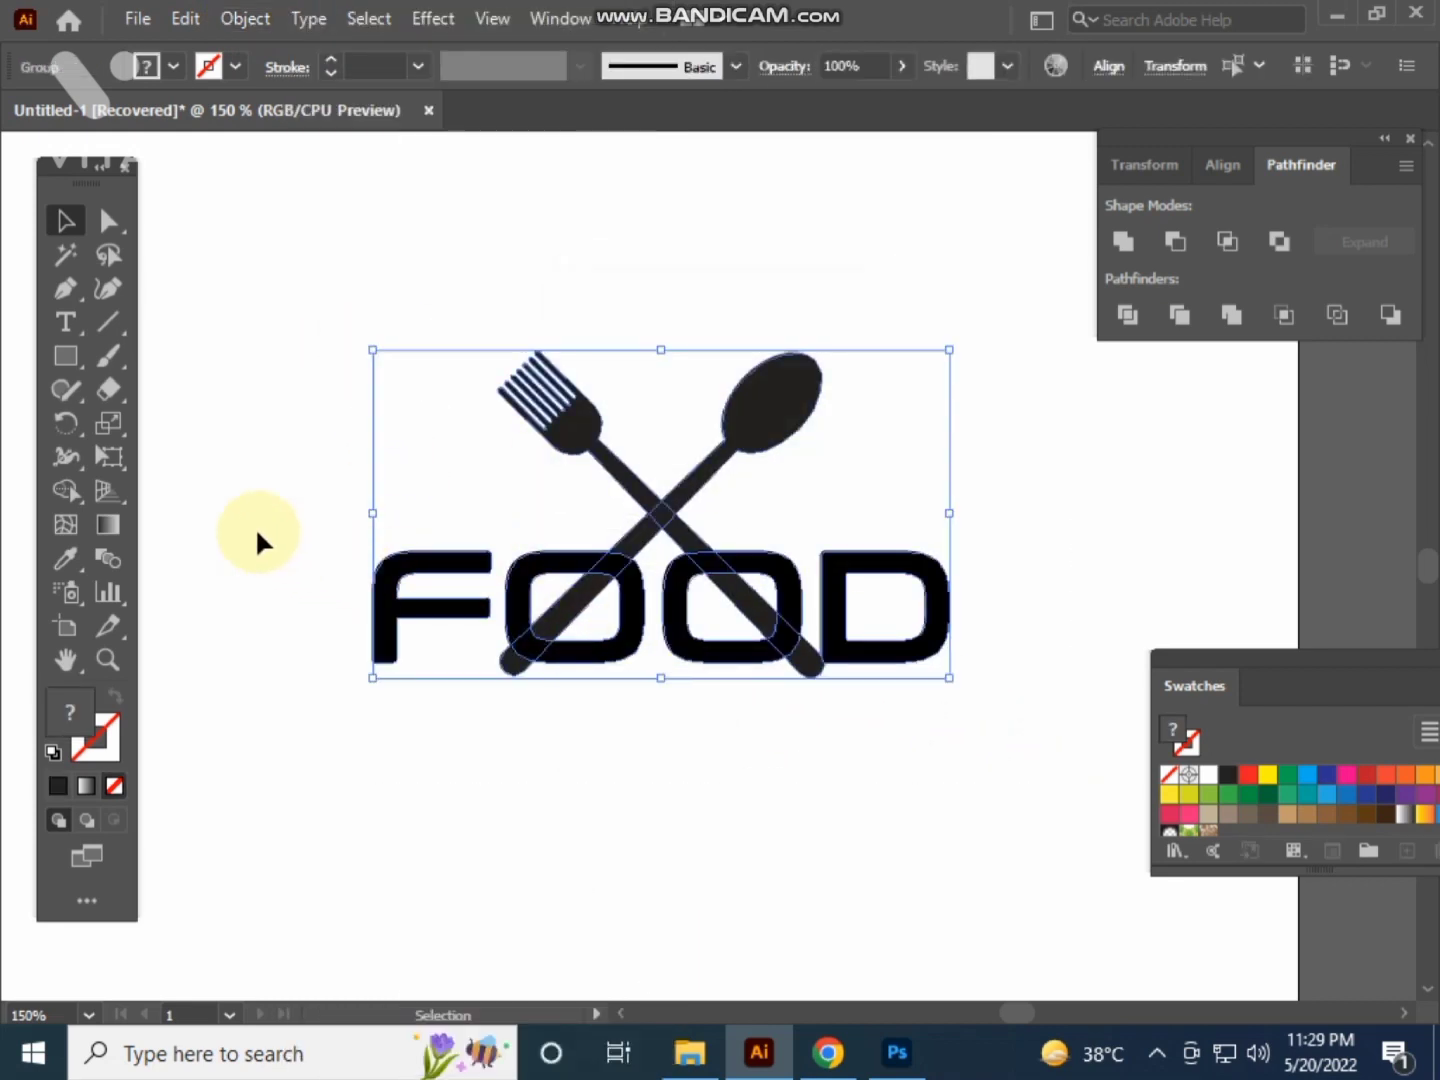
- Use Shape Builder to delete the handle pieces inside and below the two O's
left_click(63, 489)
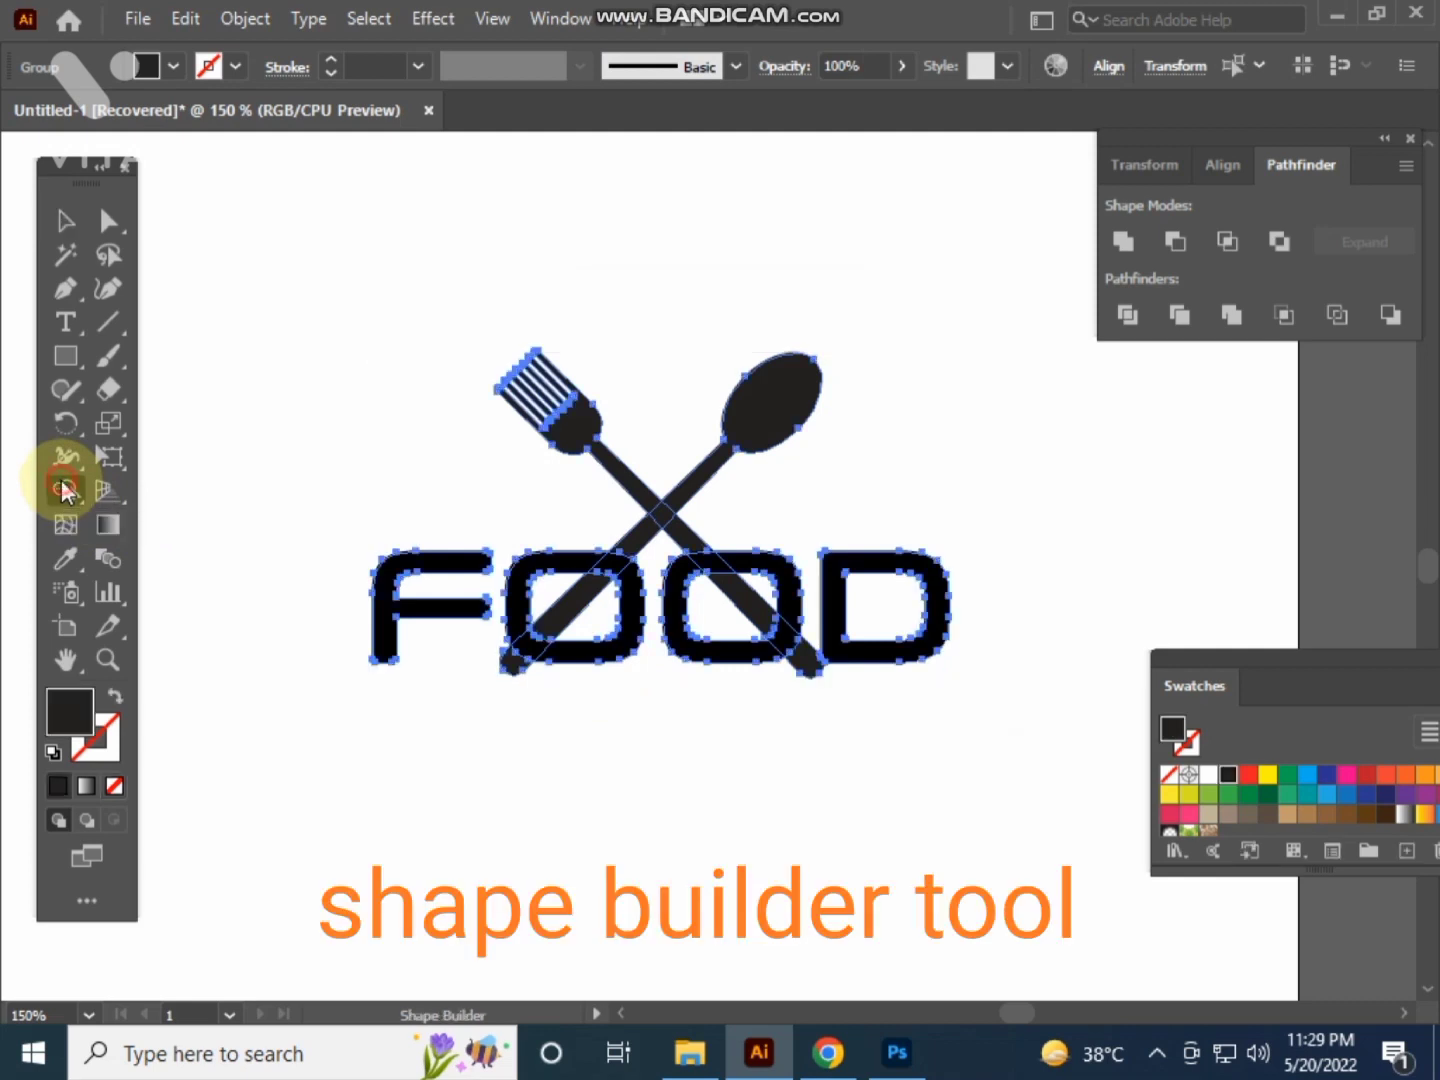
scroll(553, 579, "up", 2)
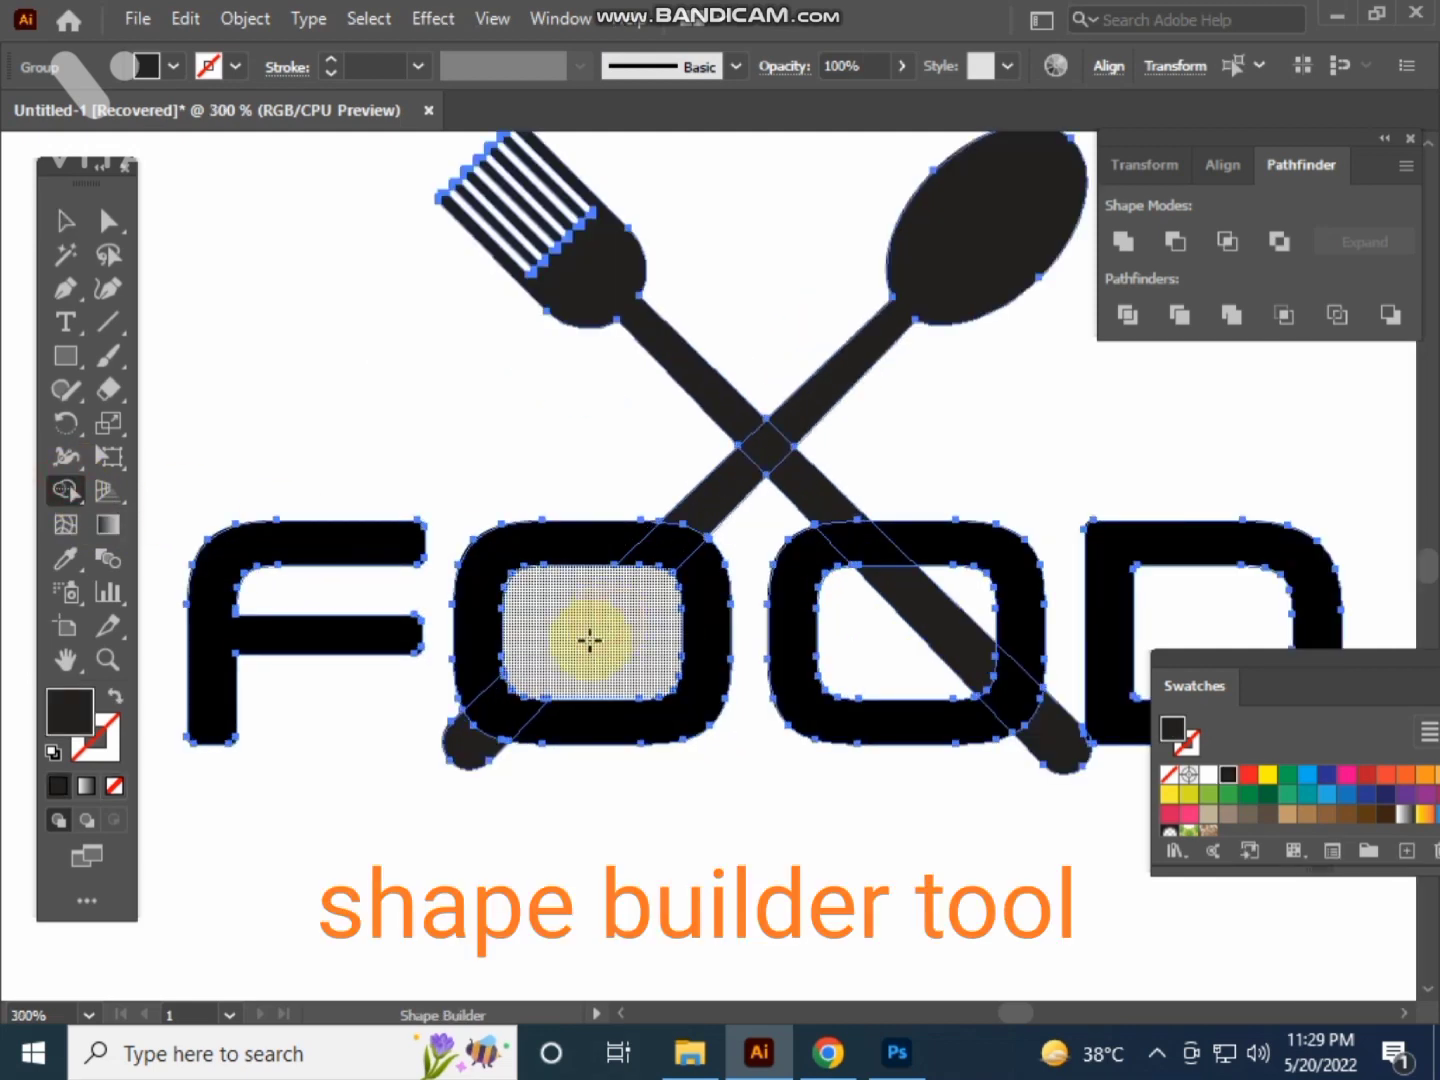
left_click_drag(588, 641, 470, 751)
left_click_drag(684, 712, 471, 641)
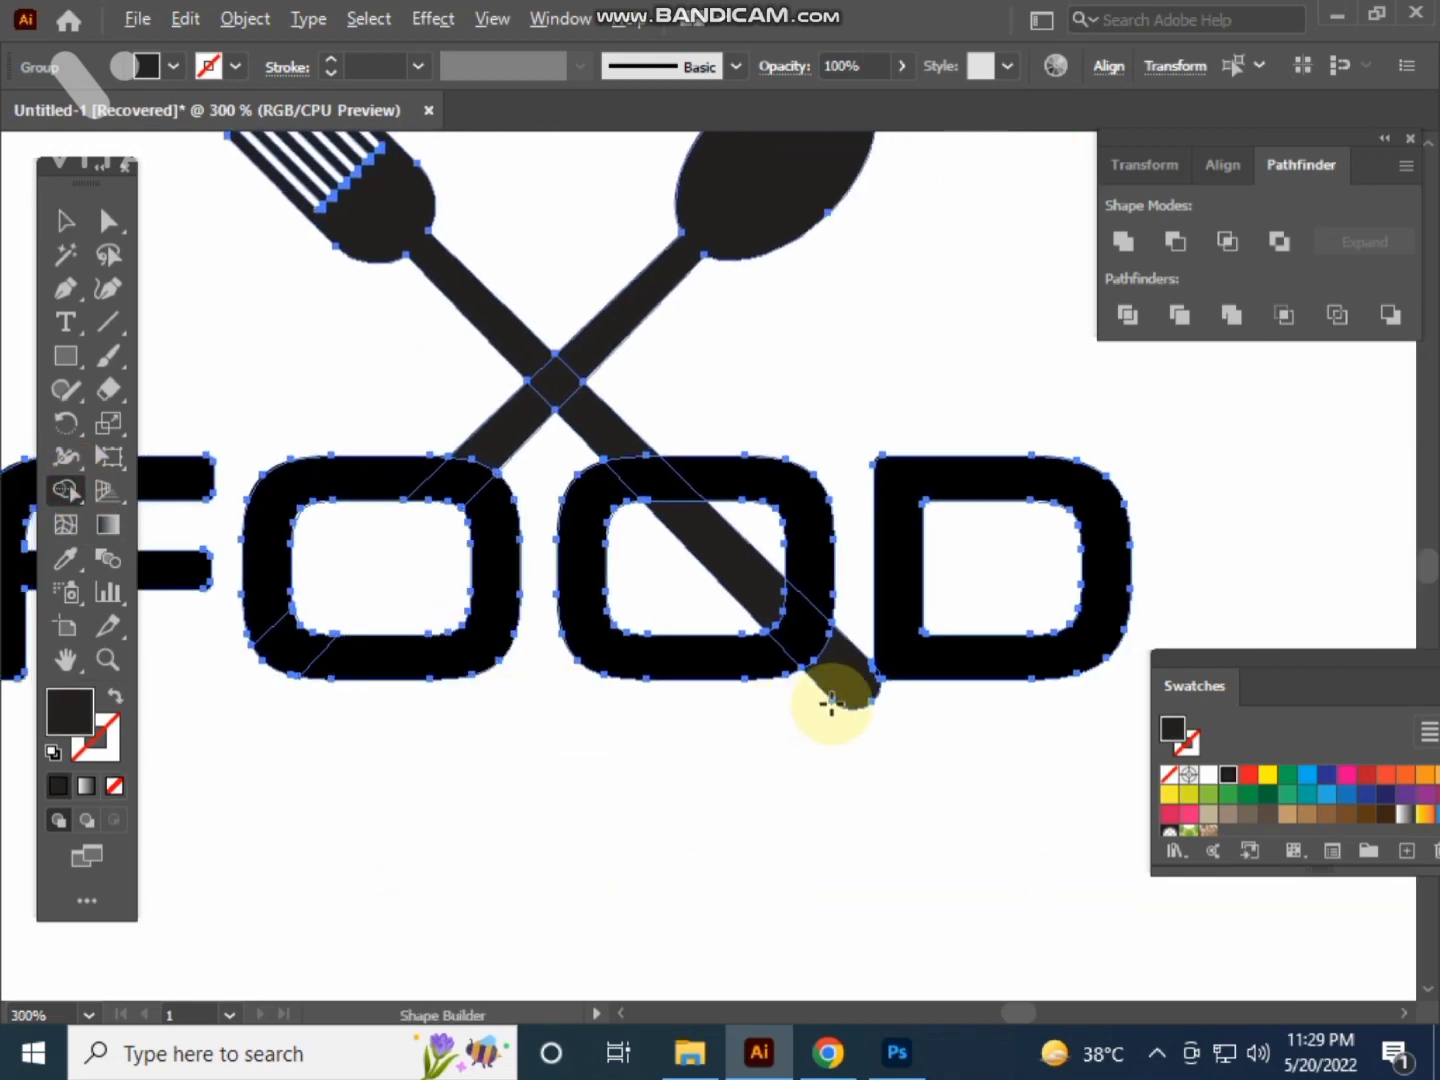
left_click_drag(837, 679, 734, 571)
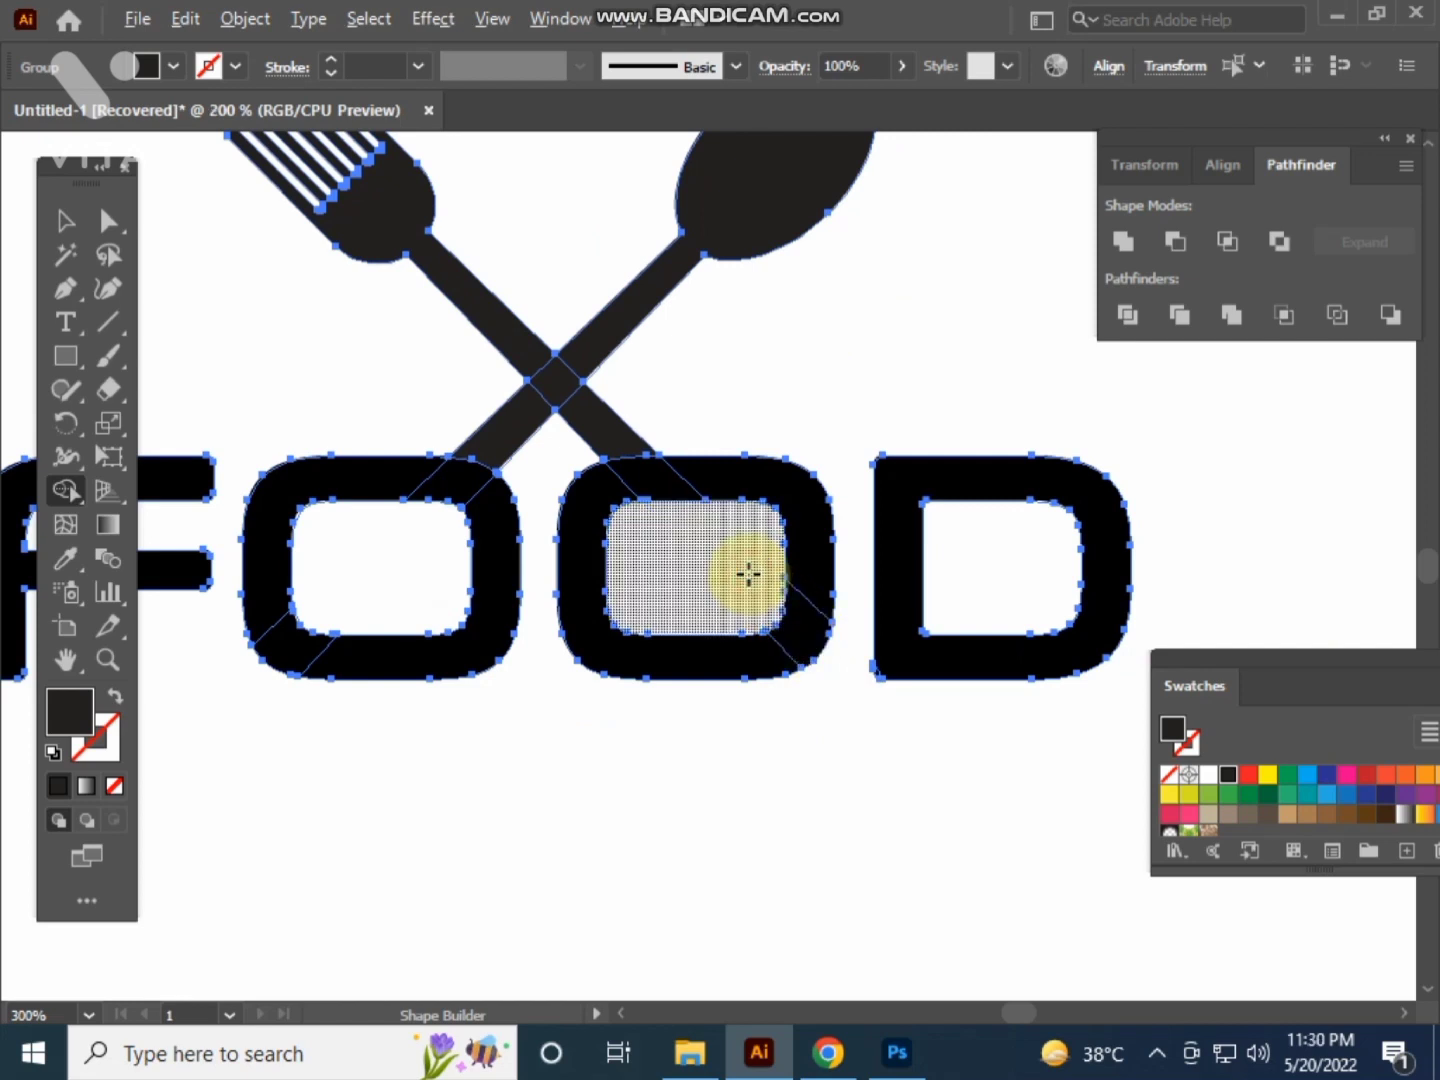
- Merge the fork, spoon and O letters into one shape with Shape Builder
scroll(746, 571, "down", 1)
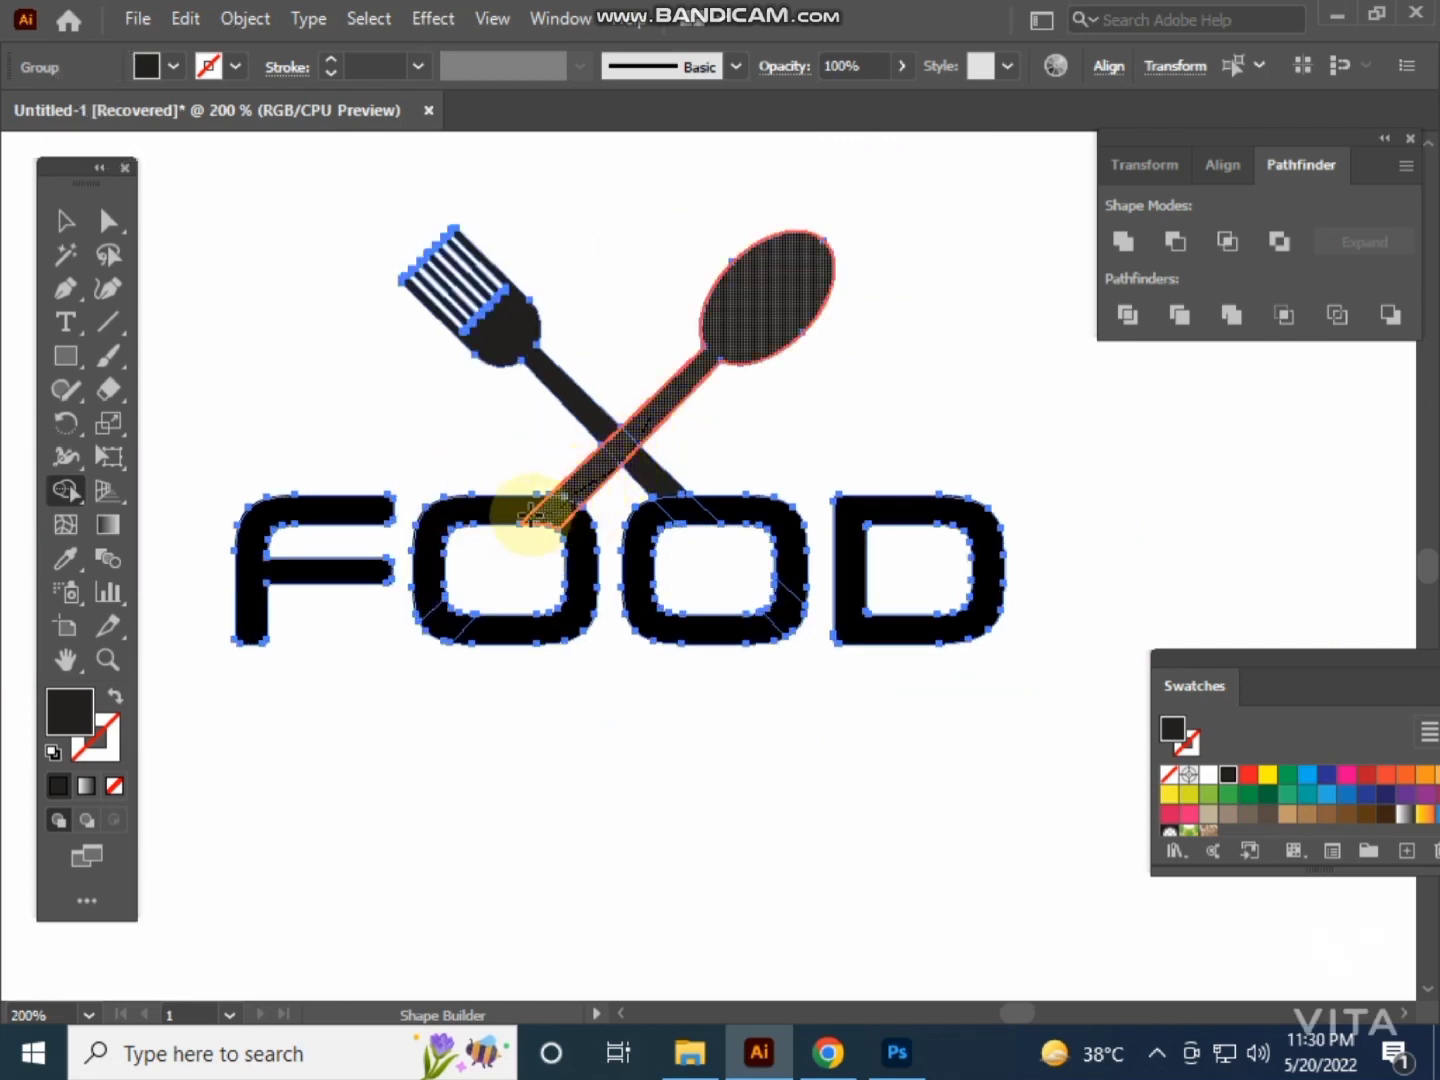
mouse_move(529, 515)
left_mouse_down()
mouse_move(644, 478)
mouse_move(755, 520)
left_mouse_up()
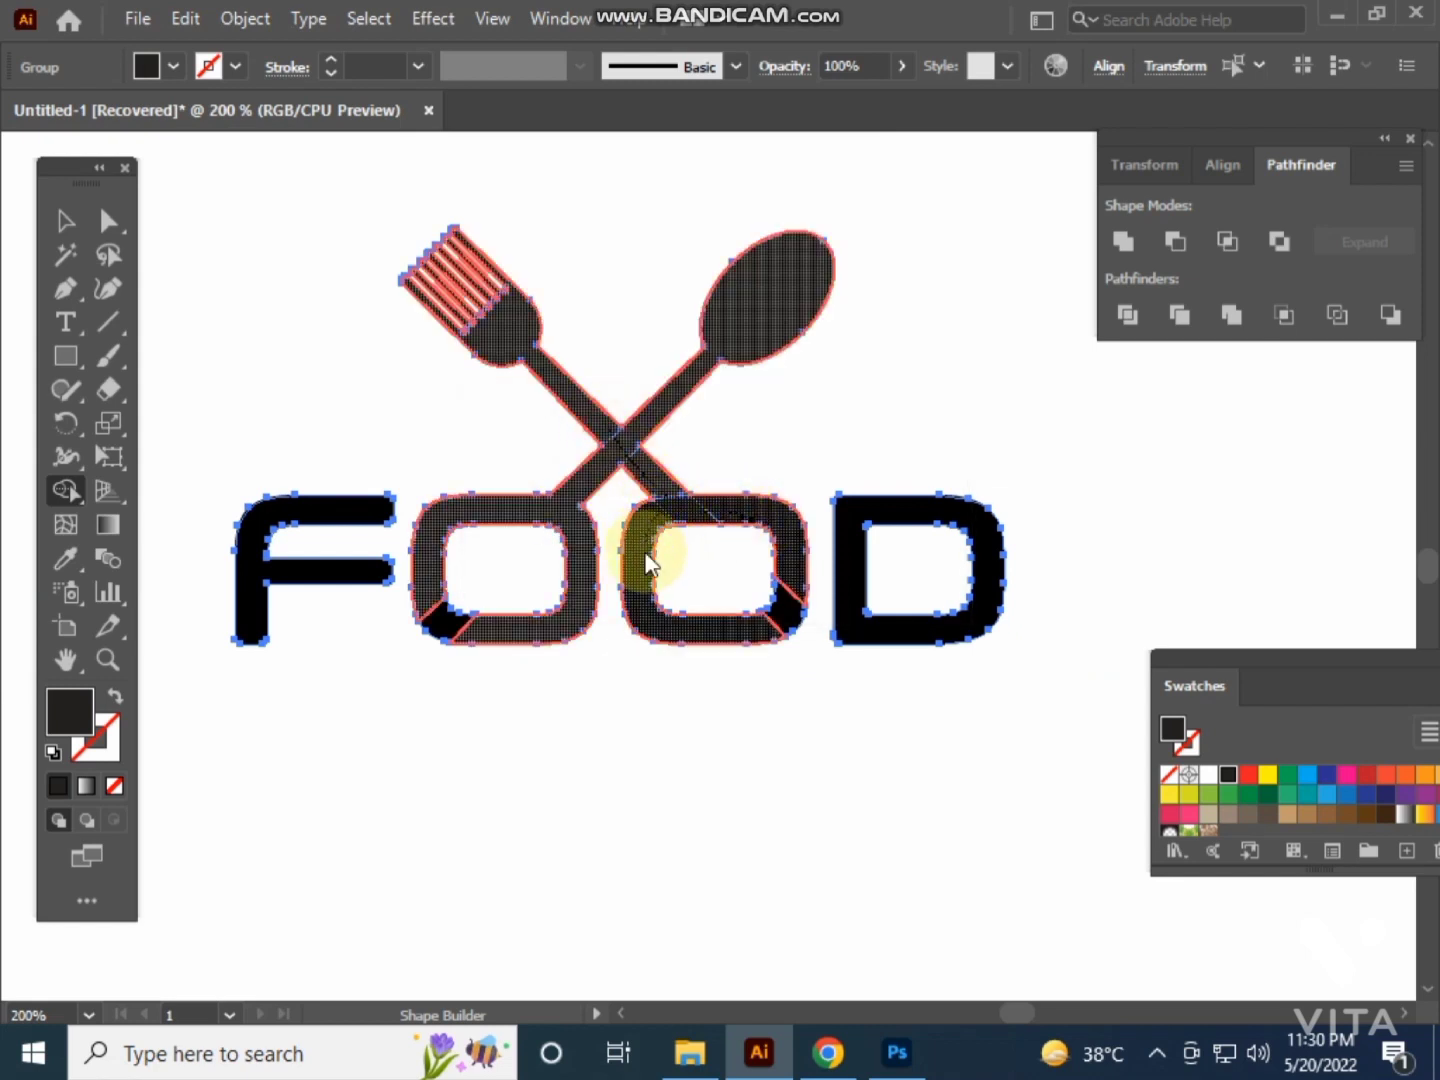
left_click_drag(655, 516, 652, 553)
scroll(652, 553, "down", 1)
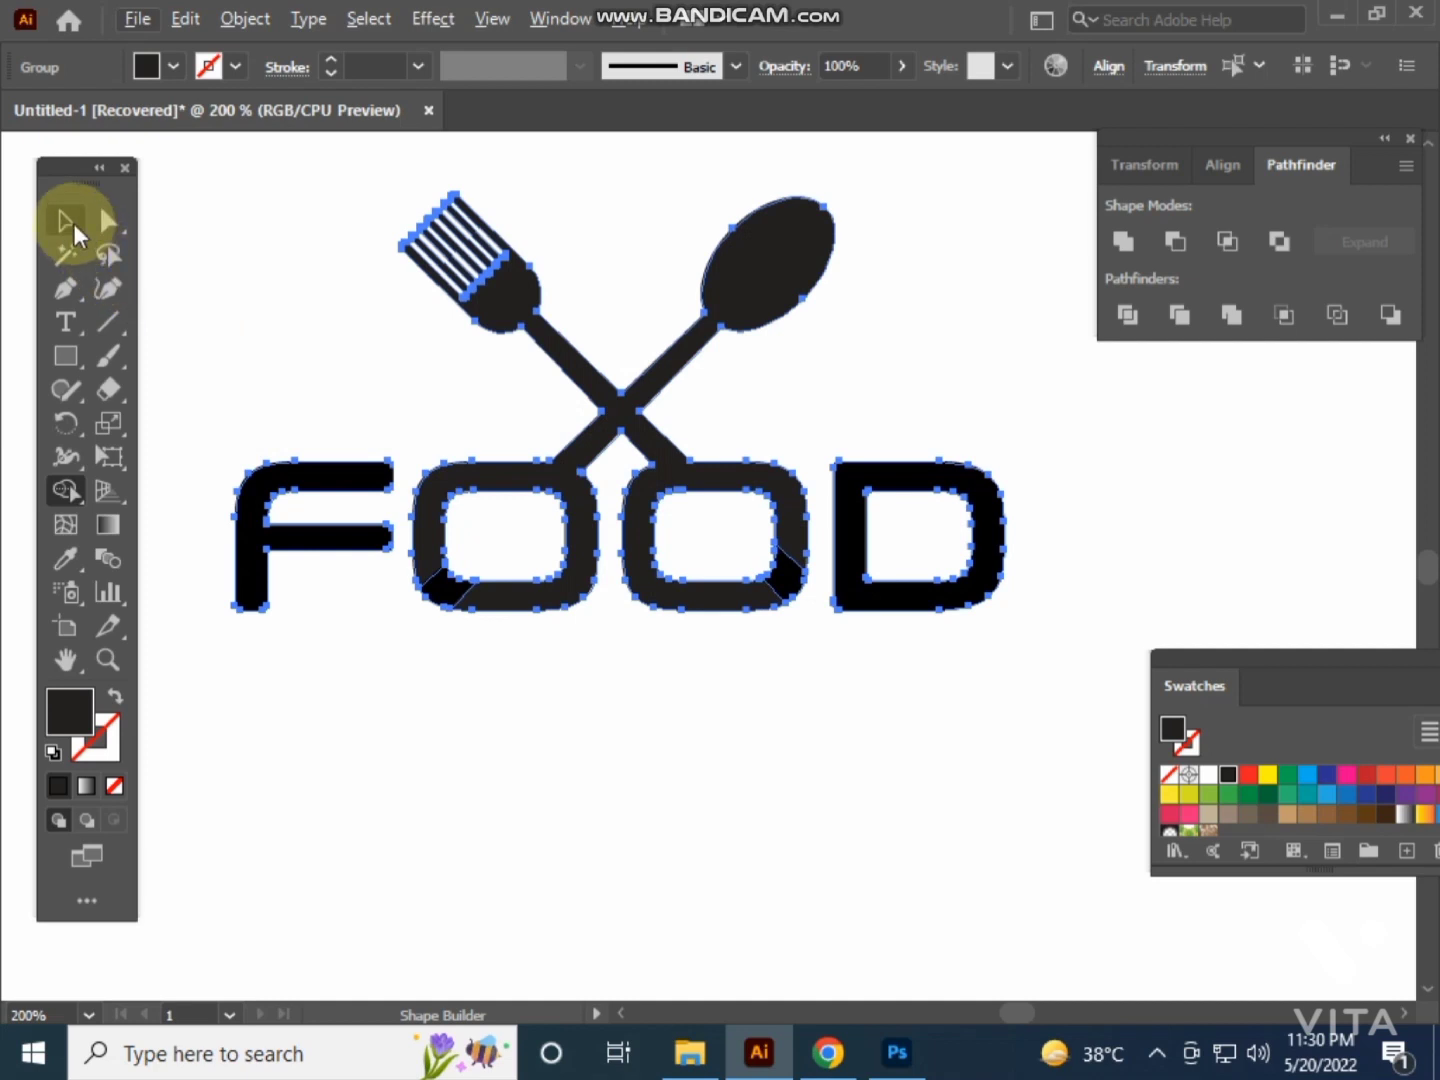
left_click(66, 221)
left_click(320, 307)
scroll(325, 309, "down", 1)
- Draw an S-shaped steam curve with the Pen tool above the crossing
mouse_move(329, 314)
left_mouse_down()
mouse_move(415, 395)
mouse_move(575, 440)
left_mouse_up()
scroll(446, 410, "down", 1)
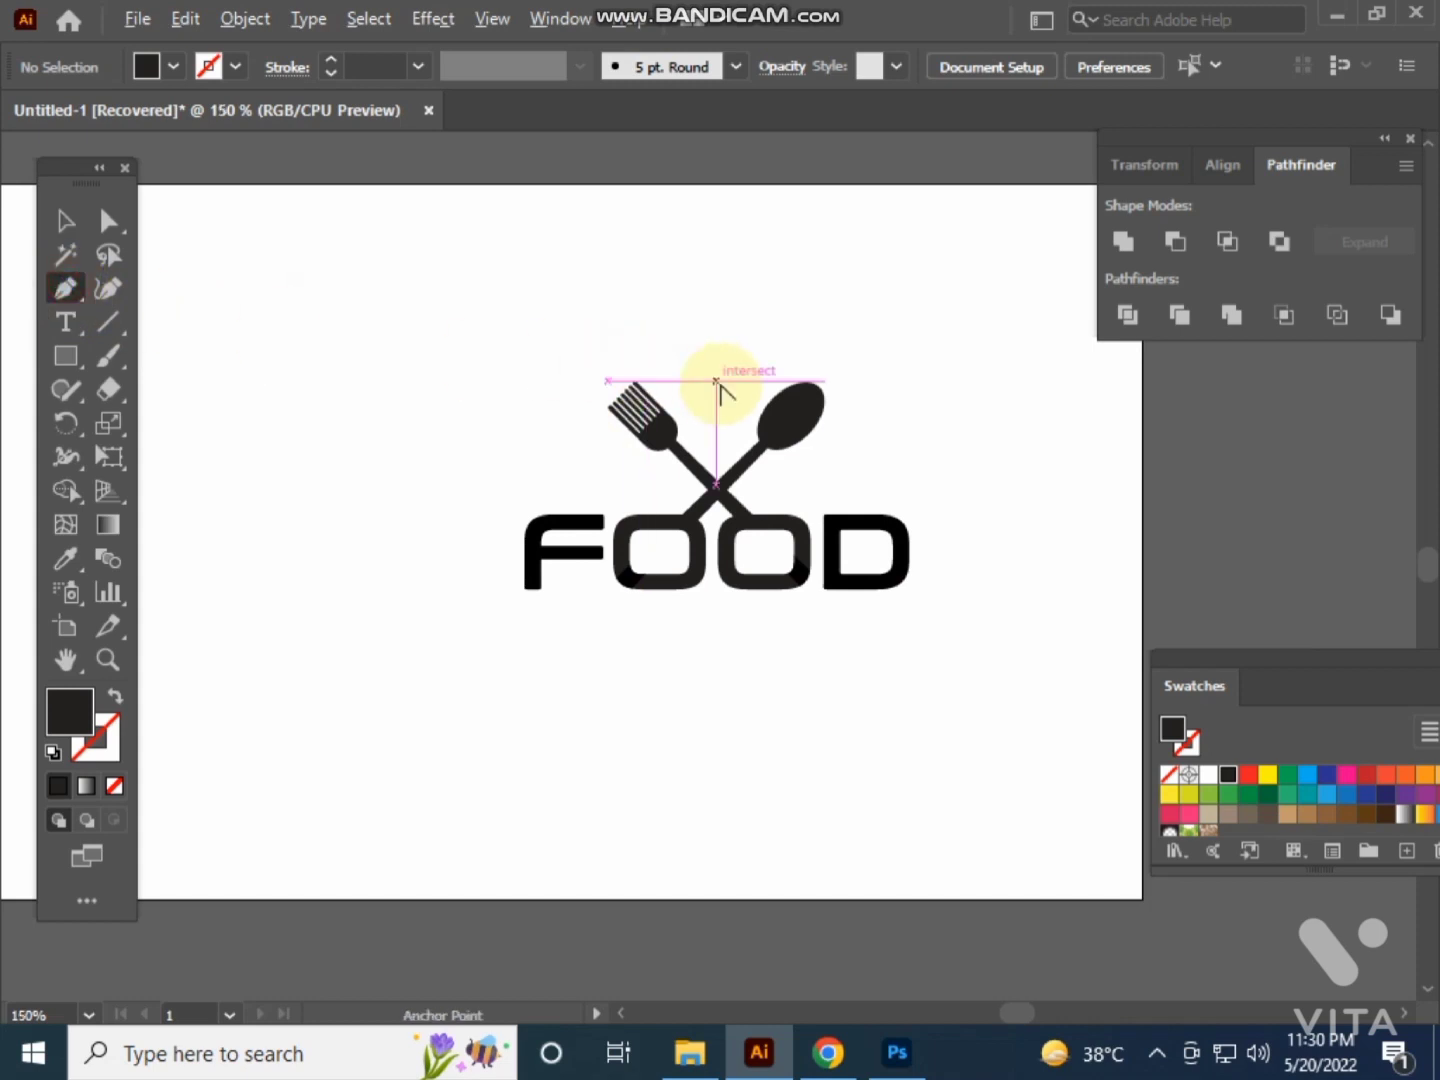
scroll(717, 382, "up", 2)
left_click_drag(725, 383, 799, 400)
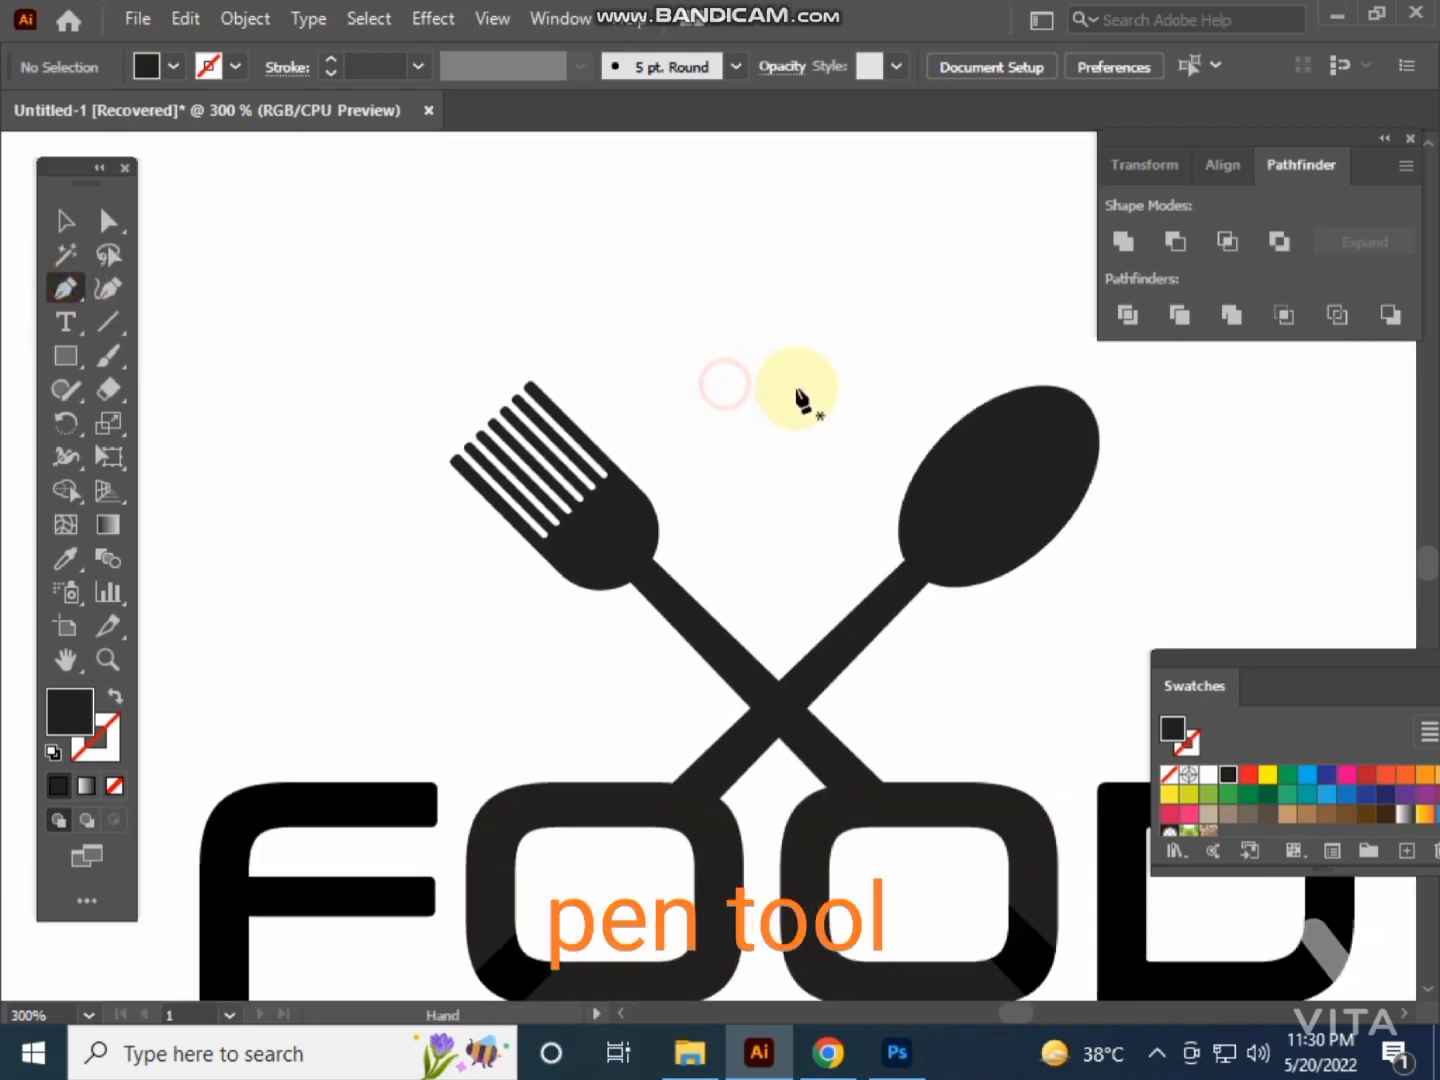
left_click(766, 388)
left_click_drag(767, 526, 824, 608)
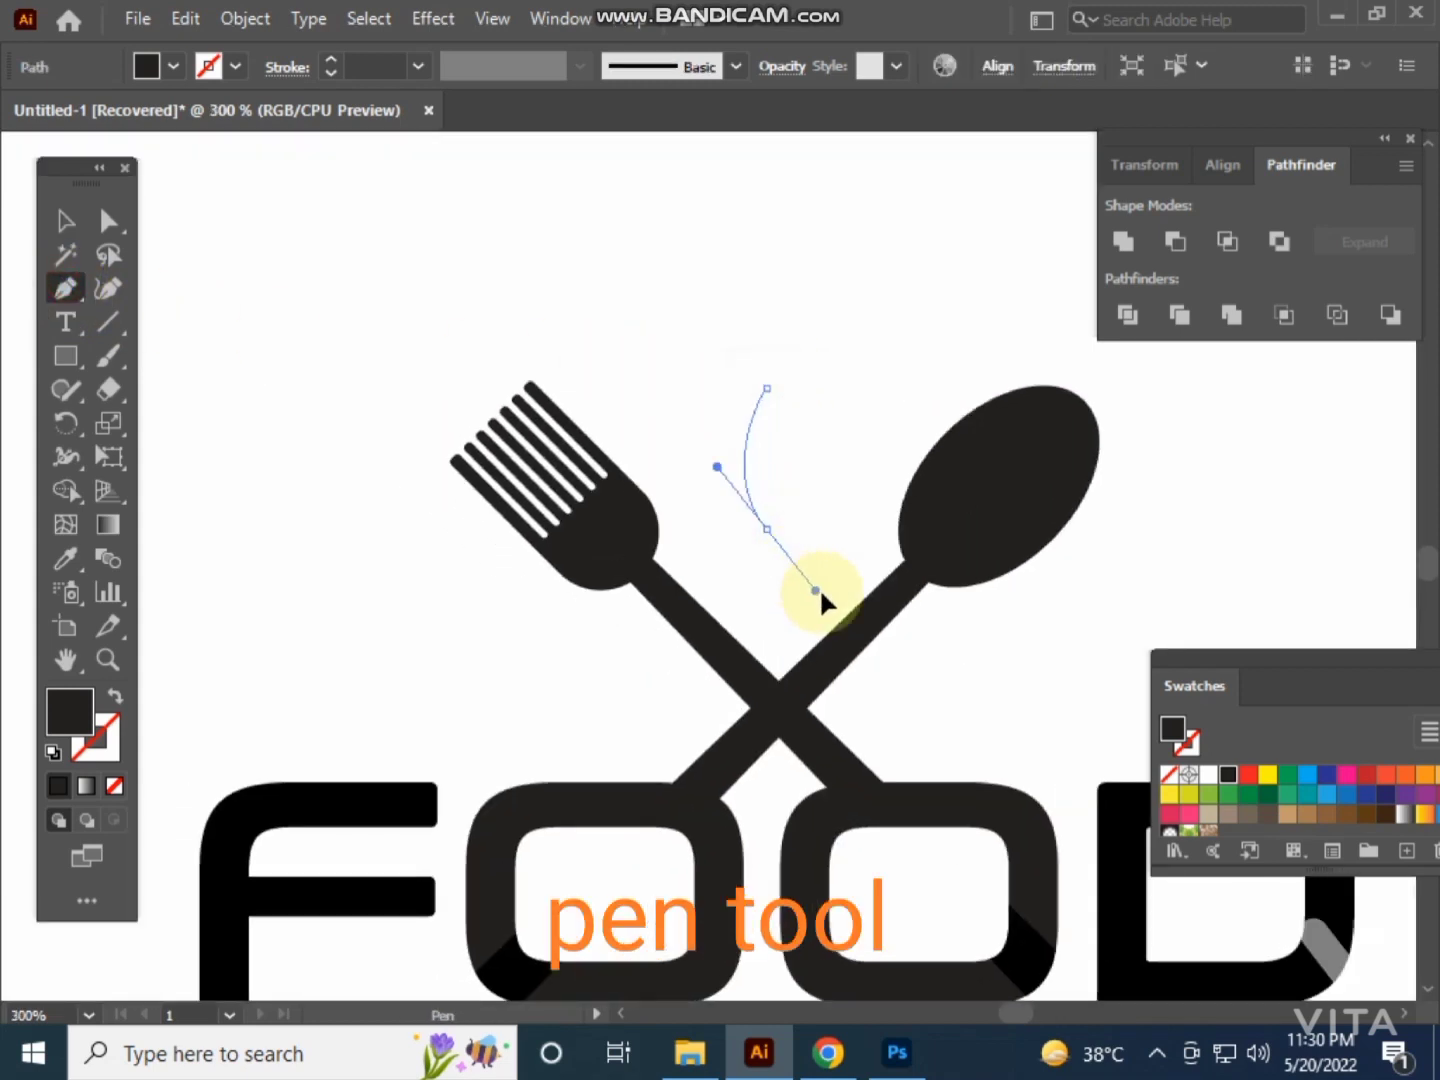
left_click(765, 641)
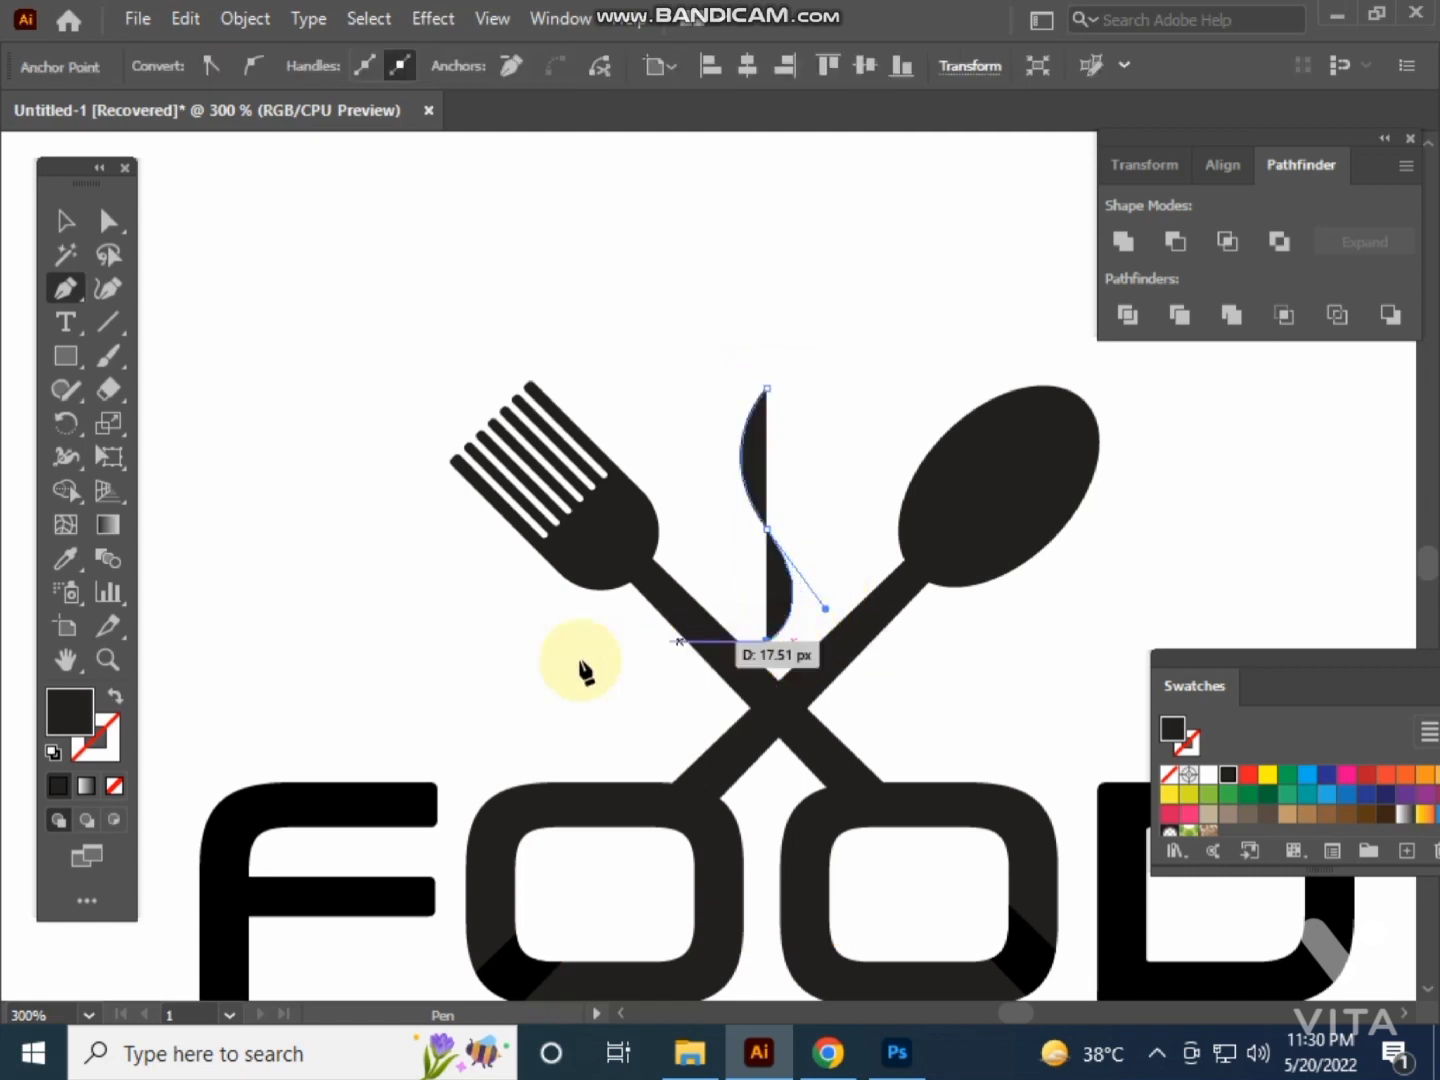
- Make the steam curve a no-fill 3 pt stroke with a tapered width profile
left_click(116, 697)
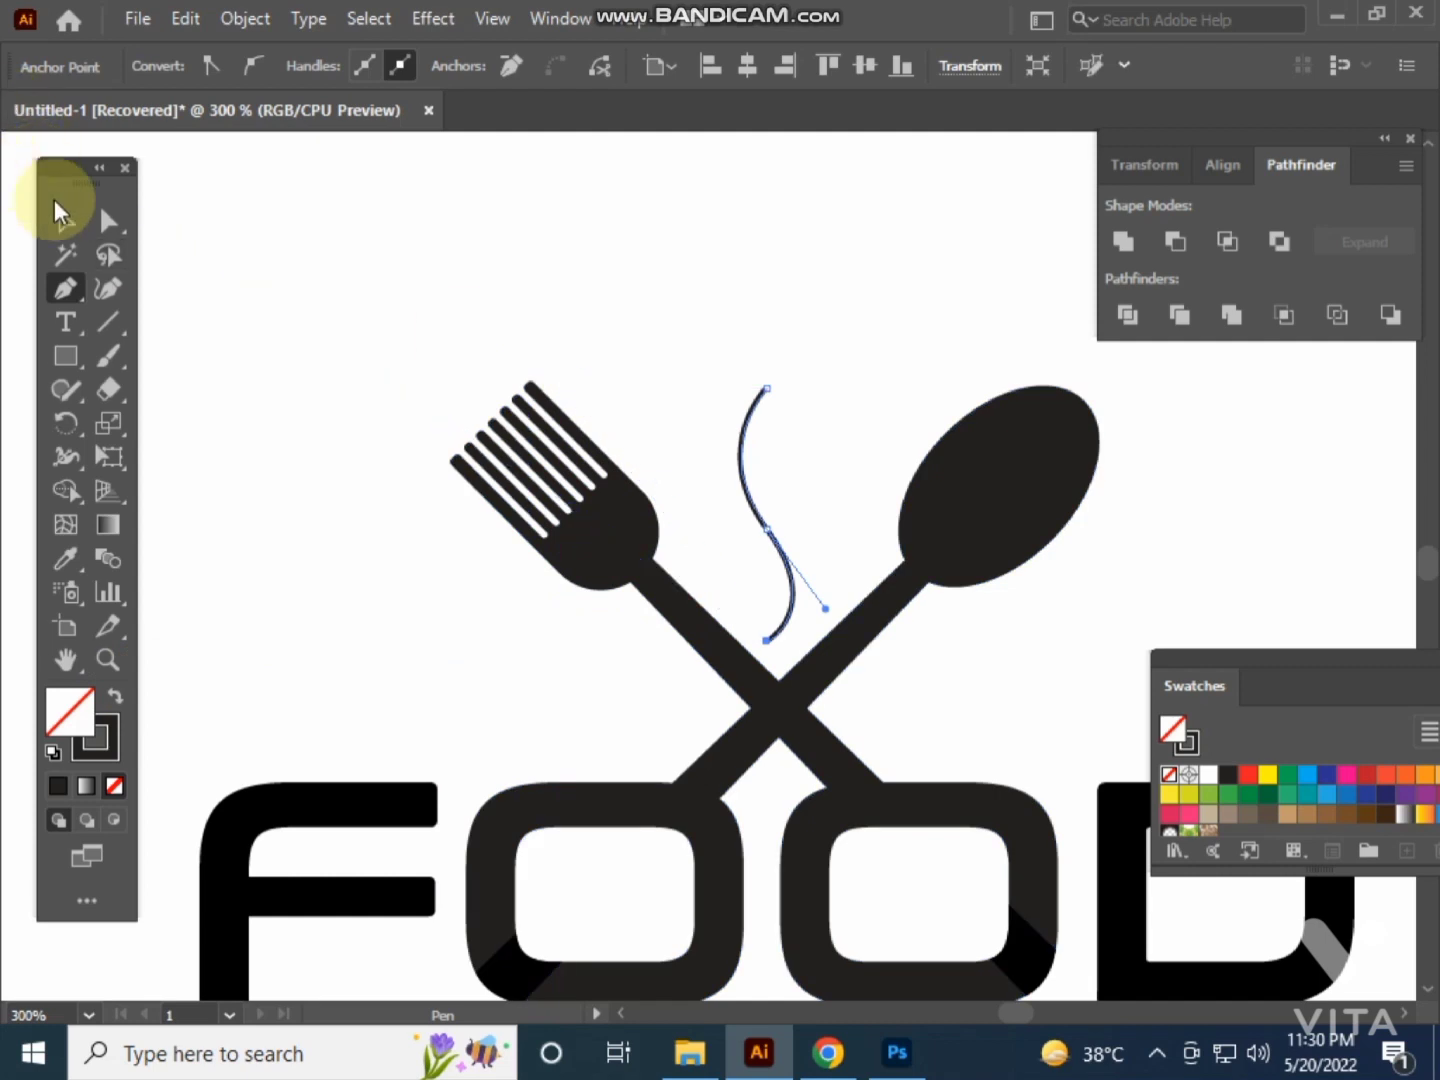
left_click(66, 221)
left_click(742, 440)
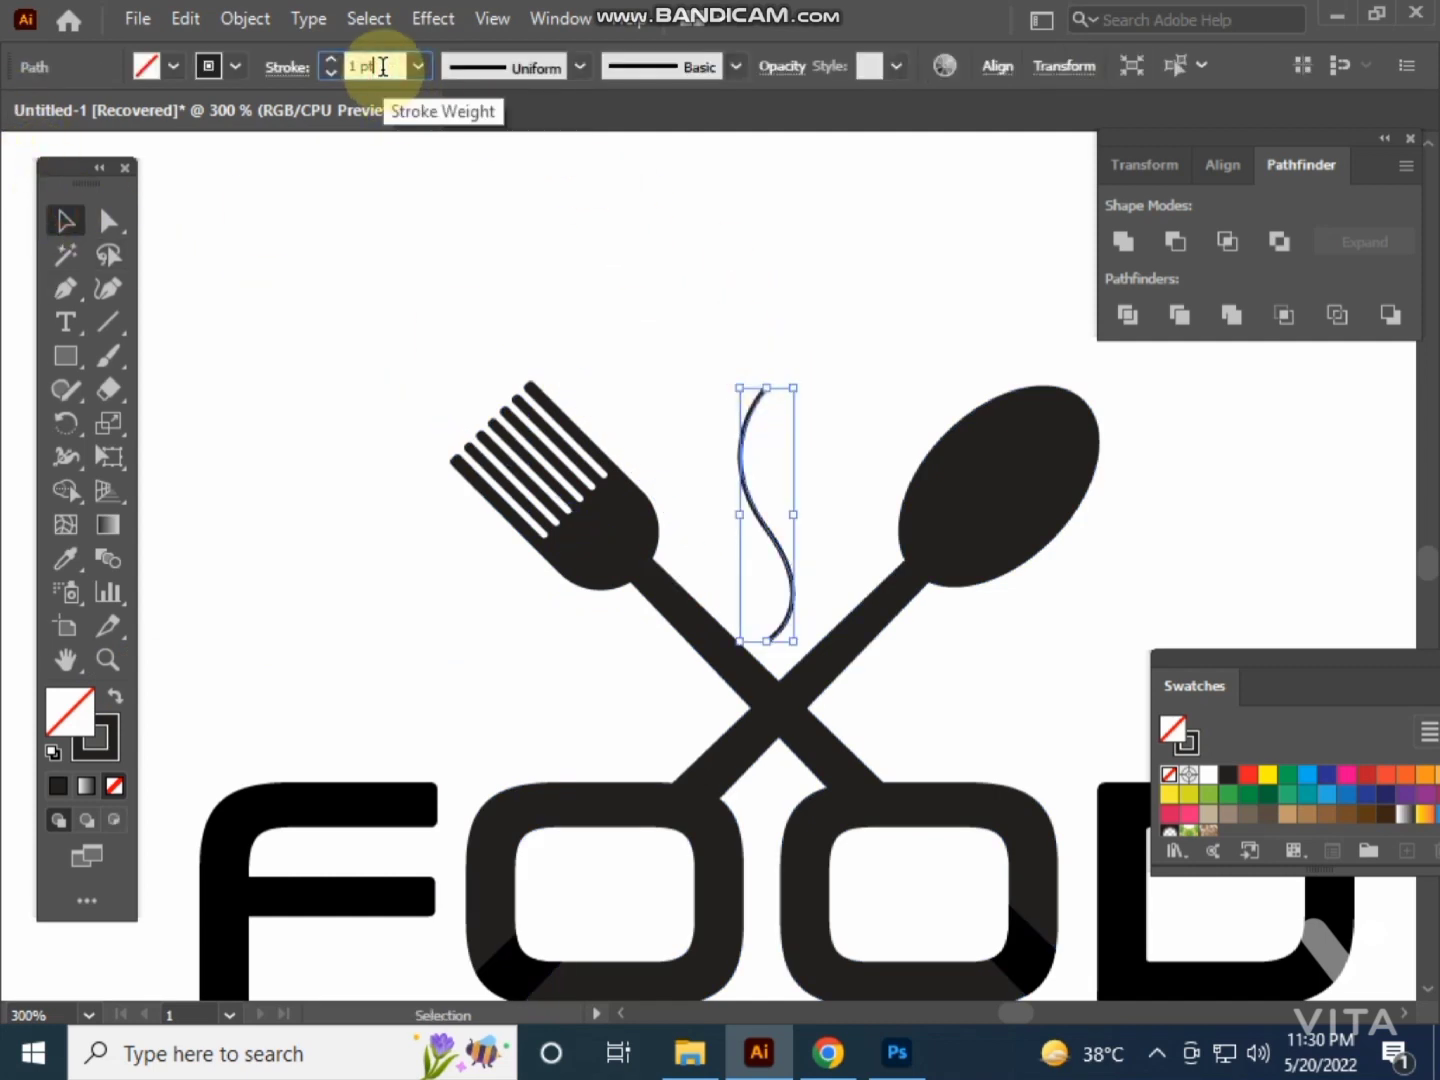
type("3")
key("Return")
left_click(700, 265)
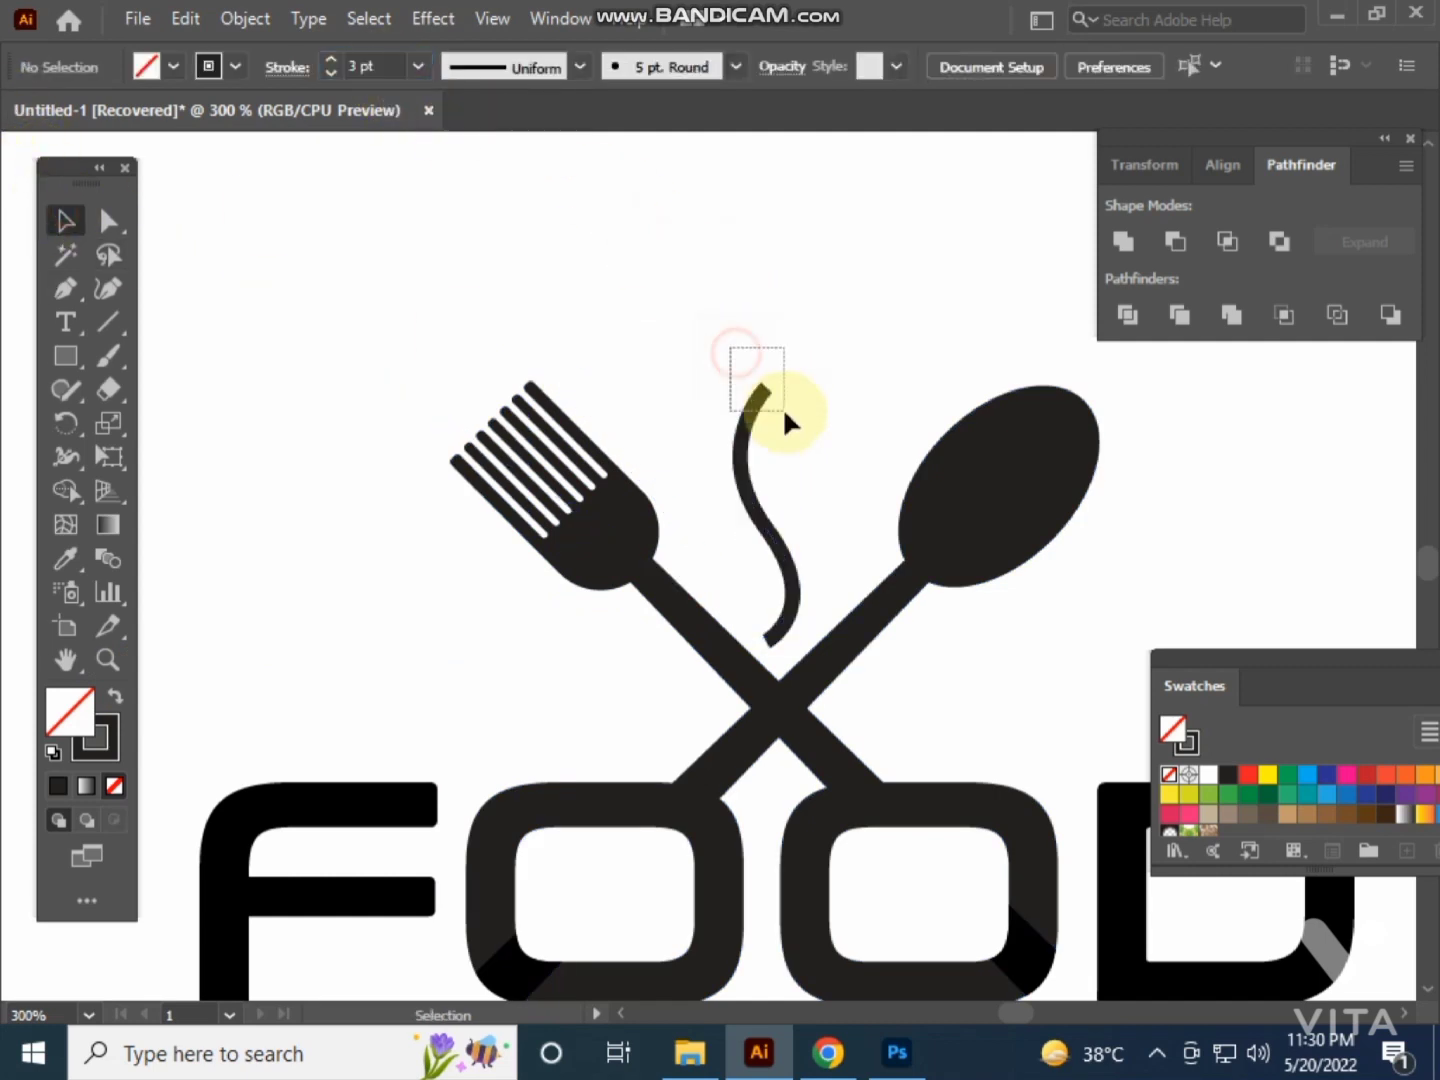
left_click(771, 408)
left_click(525, 159)
left_click(801, 250)
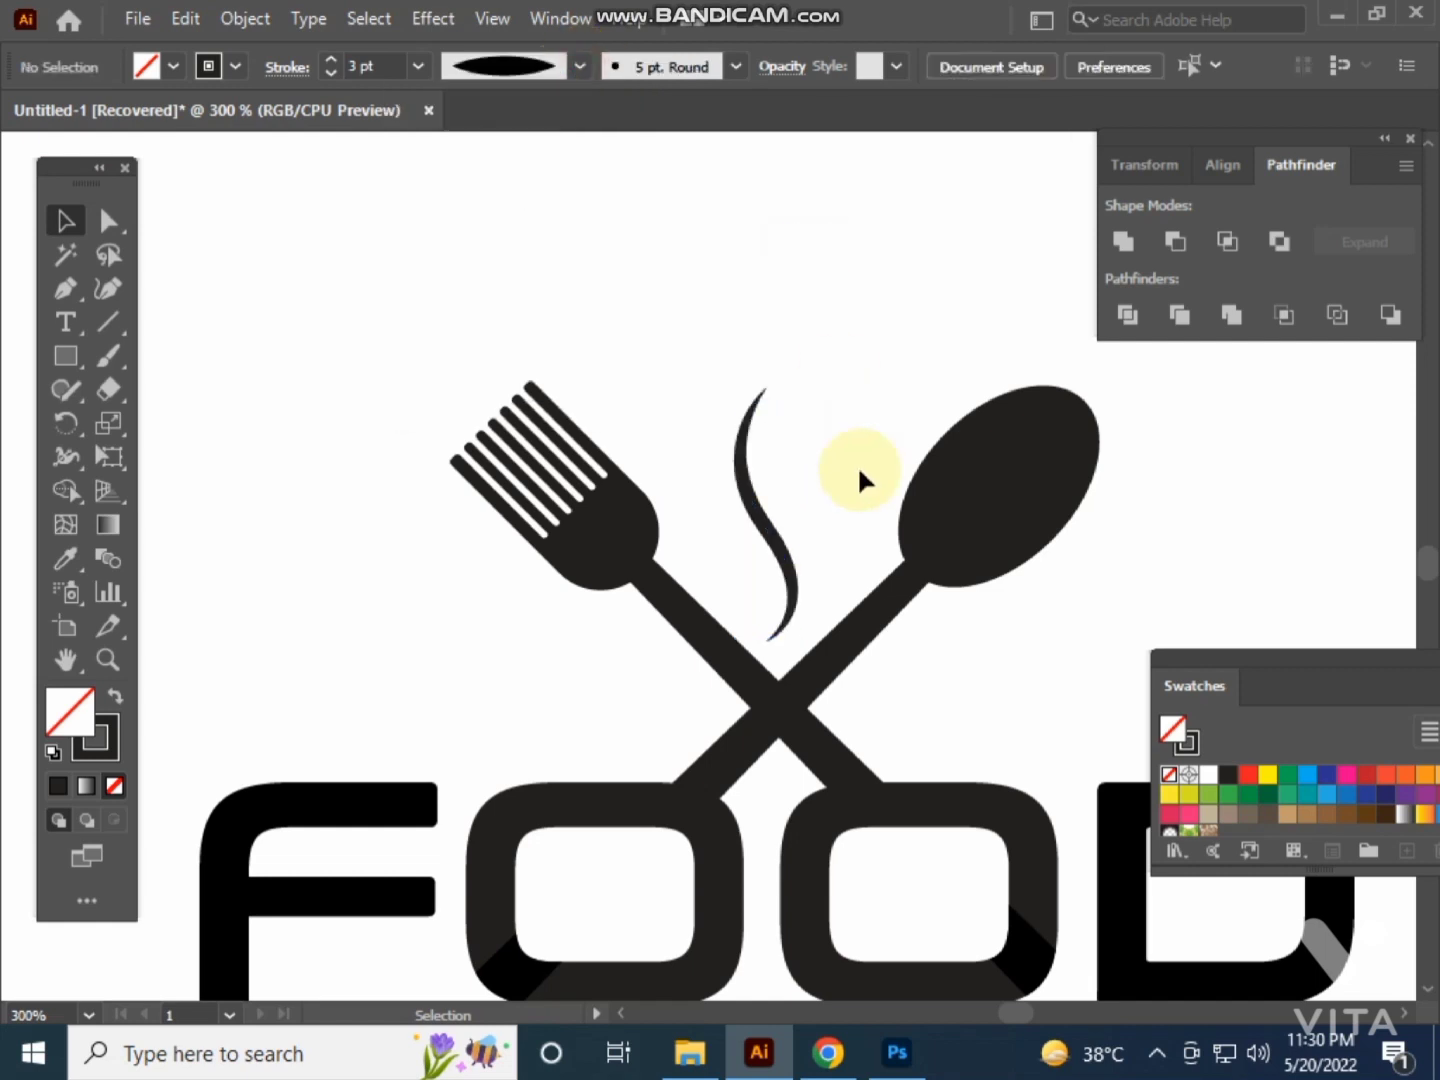
- Duplicate the steam curve into three strands and rotate the left one slightly
scroll(855, 463, "up", 1)
left_click(874, 578)
mouse_move(874, 579)
left_mouse_down()
mouse_move(909, 578)
mouse_move(813, 521)
left_mouse_up()
left_click(897, 558)
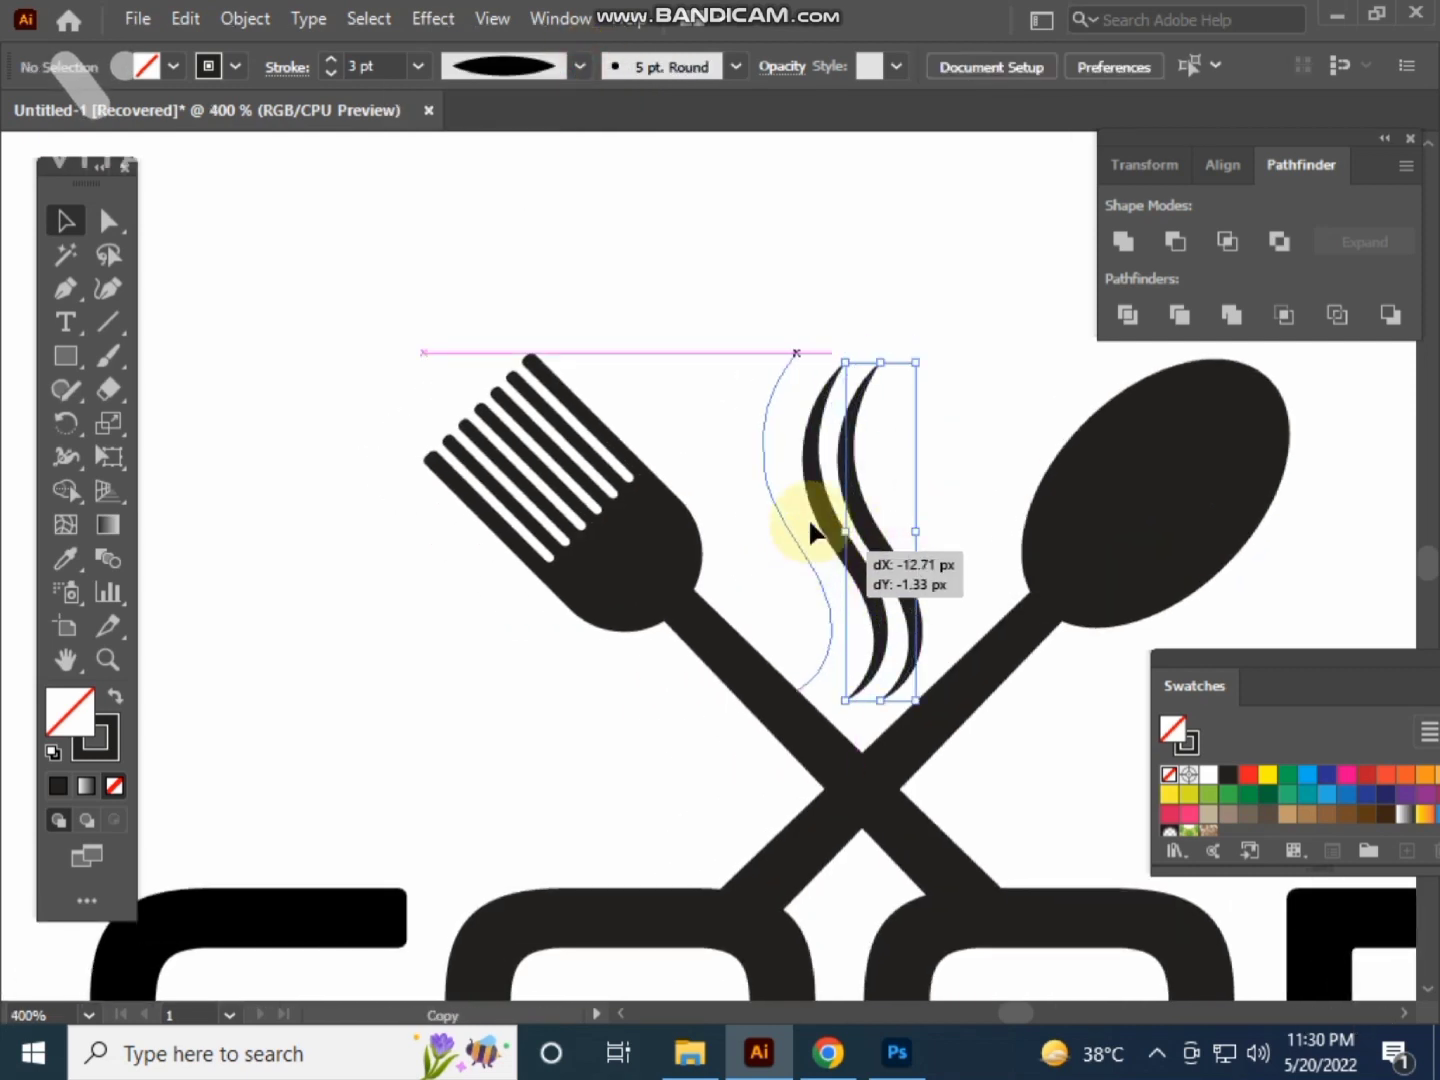
left_click_drag(745, 353, 760, 370)
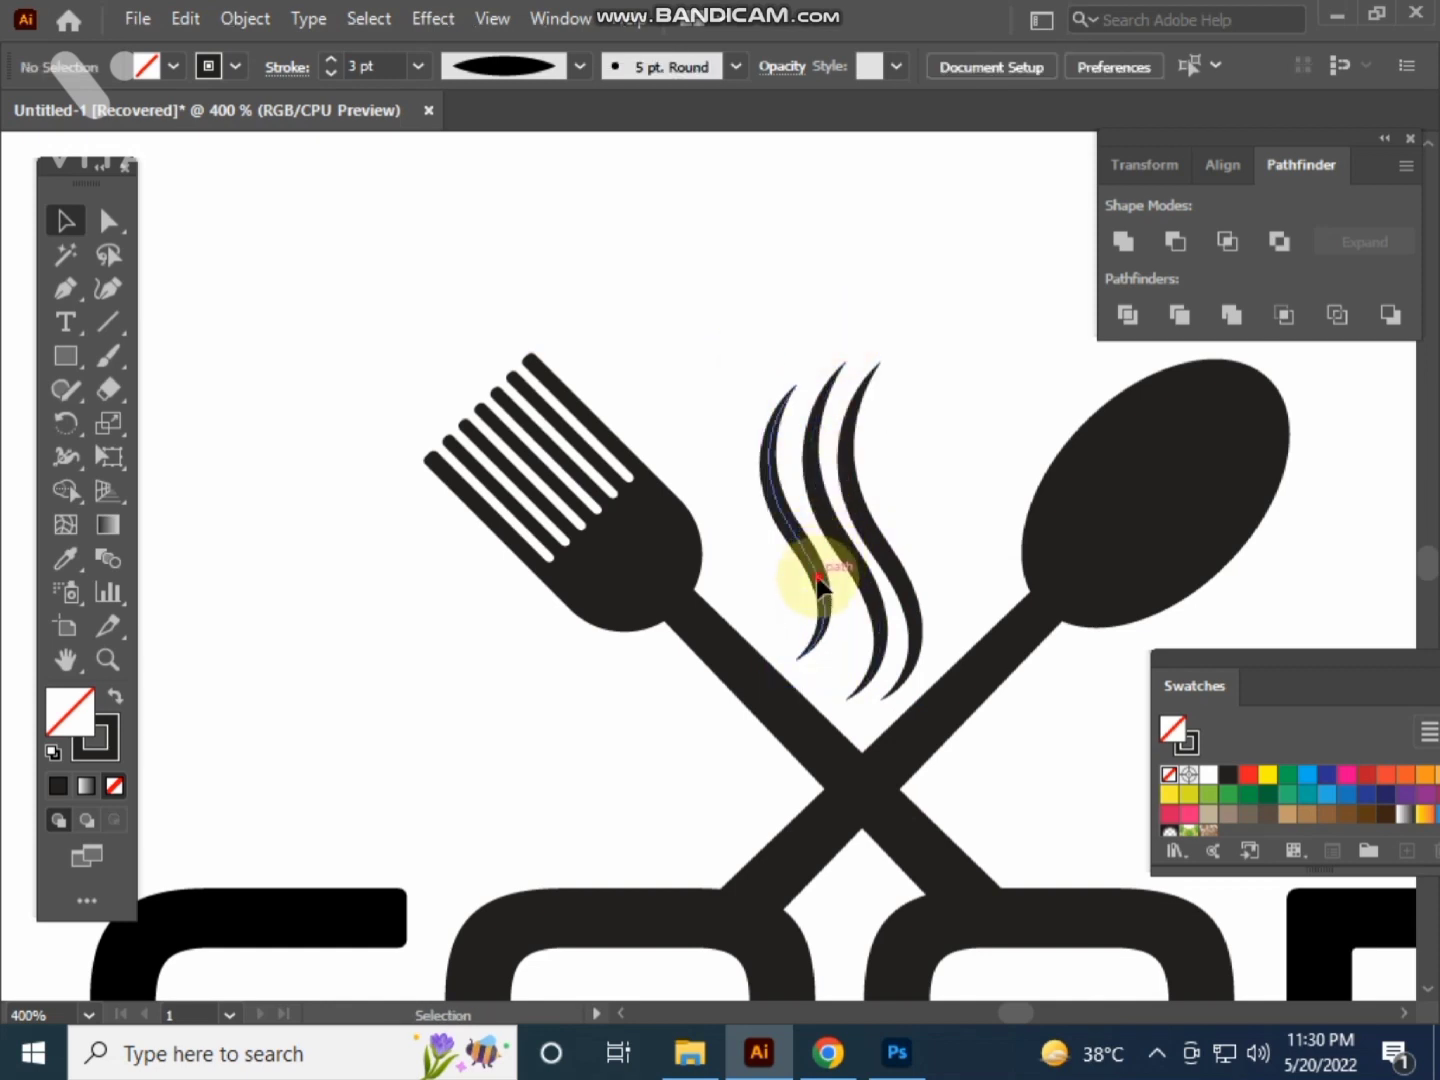
left_click_drag(822, 597, 833, 600)
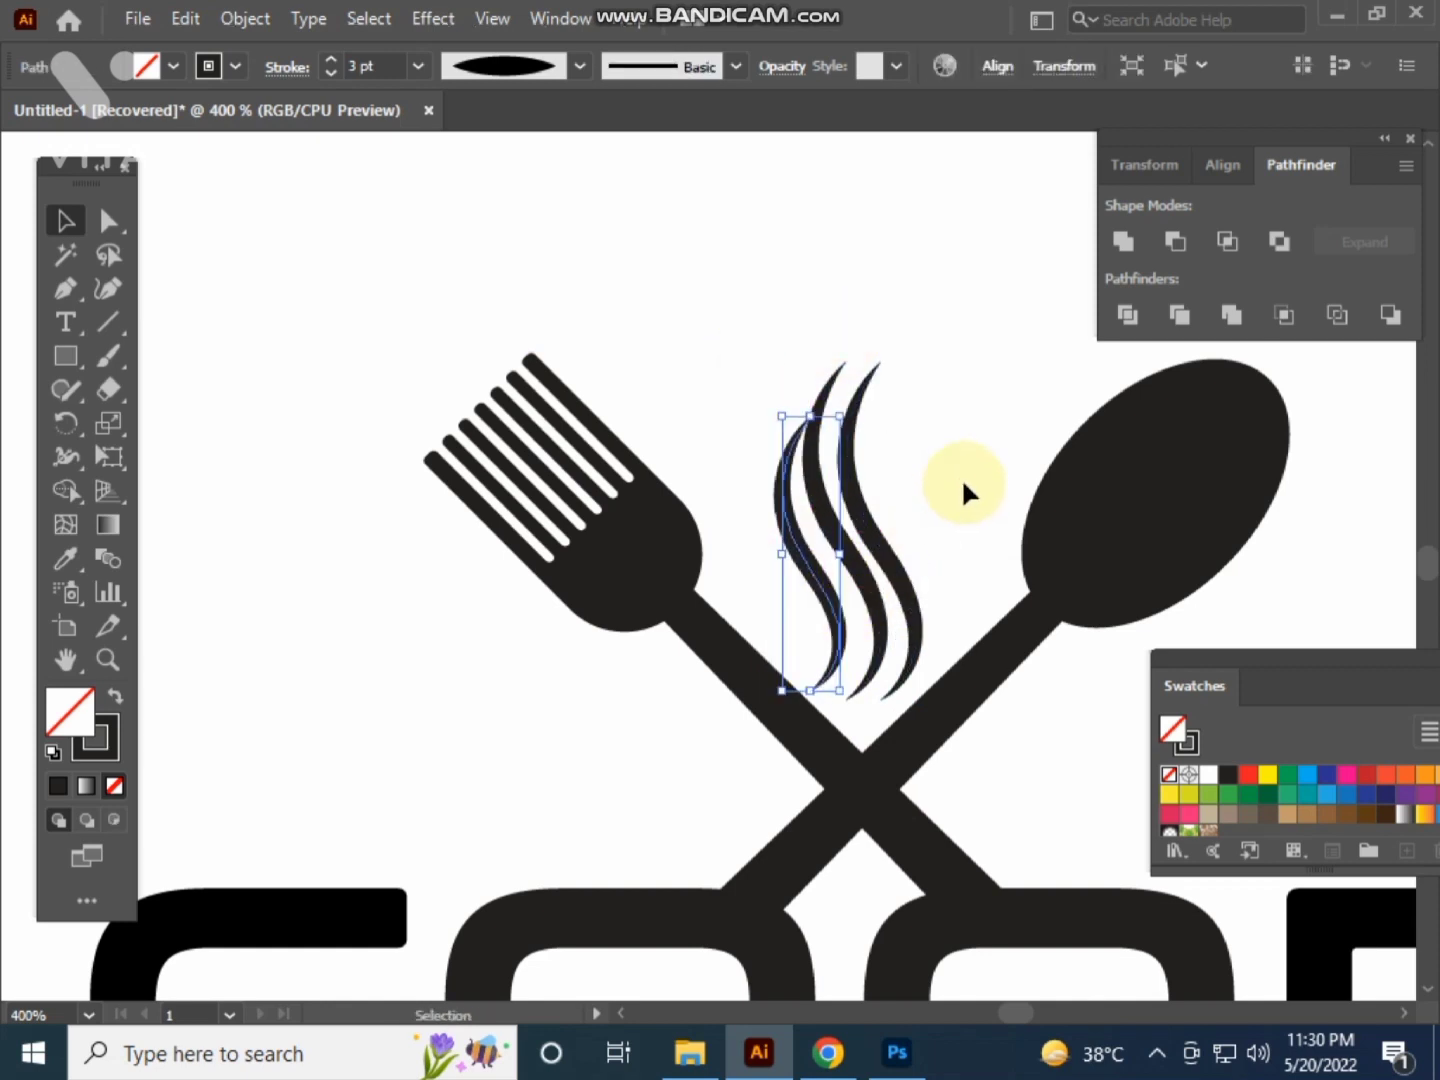
left_click(961, 480)
left_click(790, 530)
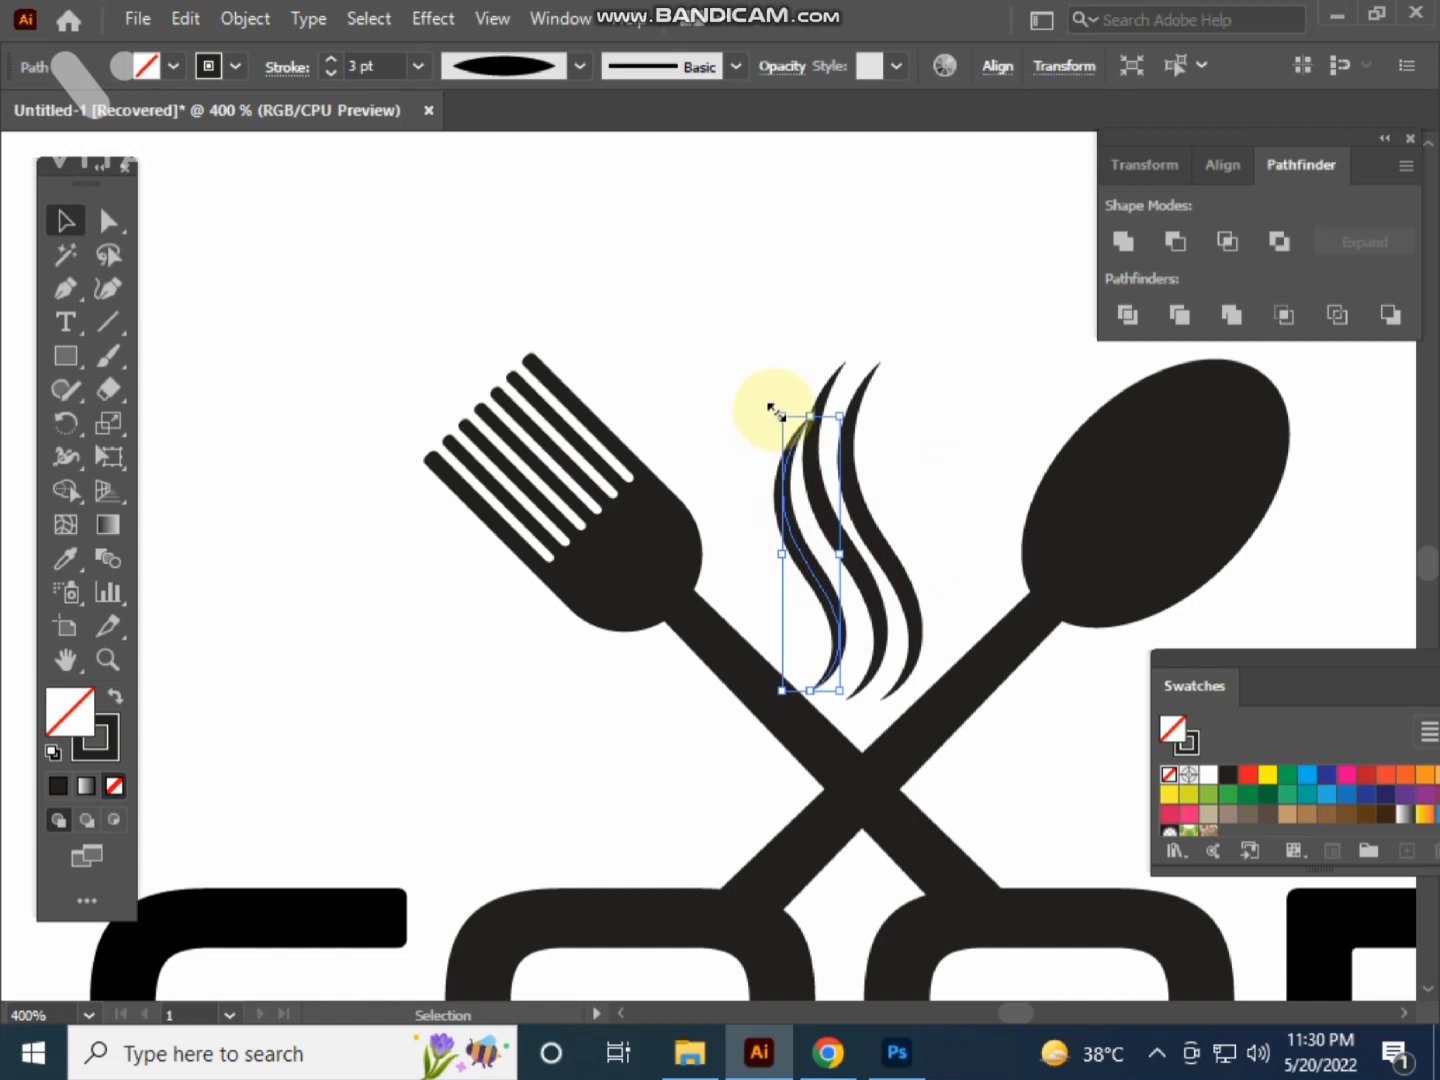
left_click_drag(769, 405, 746, 410)
- Draw a circle around the logo centred on the fork and spoon crossing
left_click(968, 356)
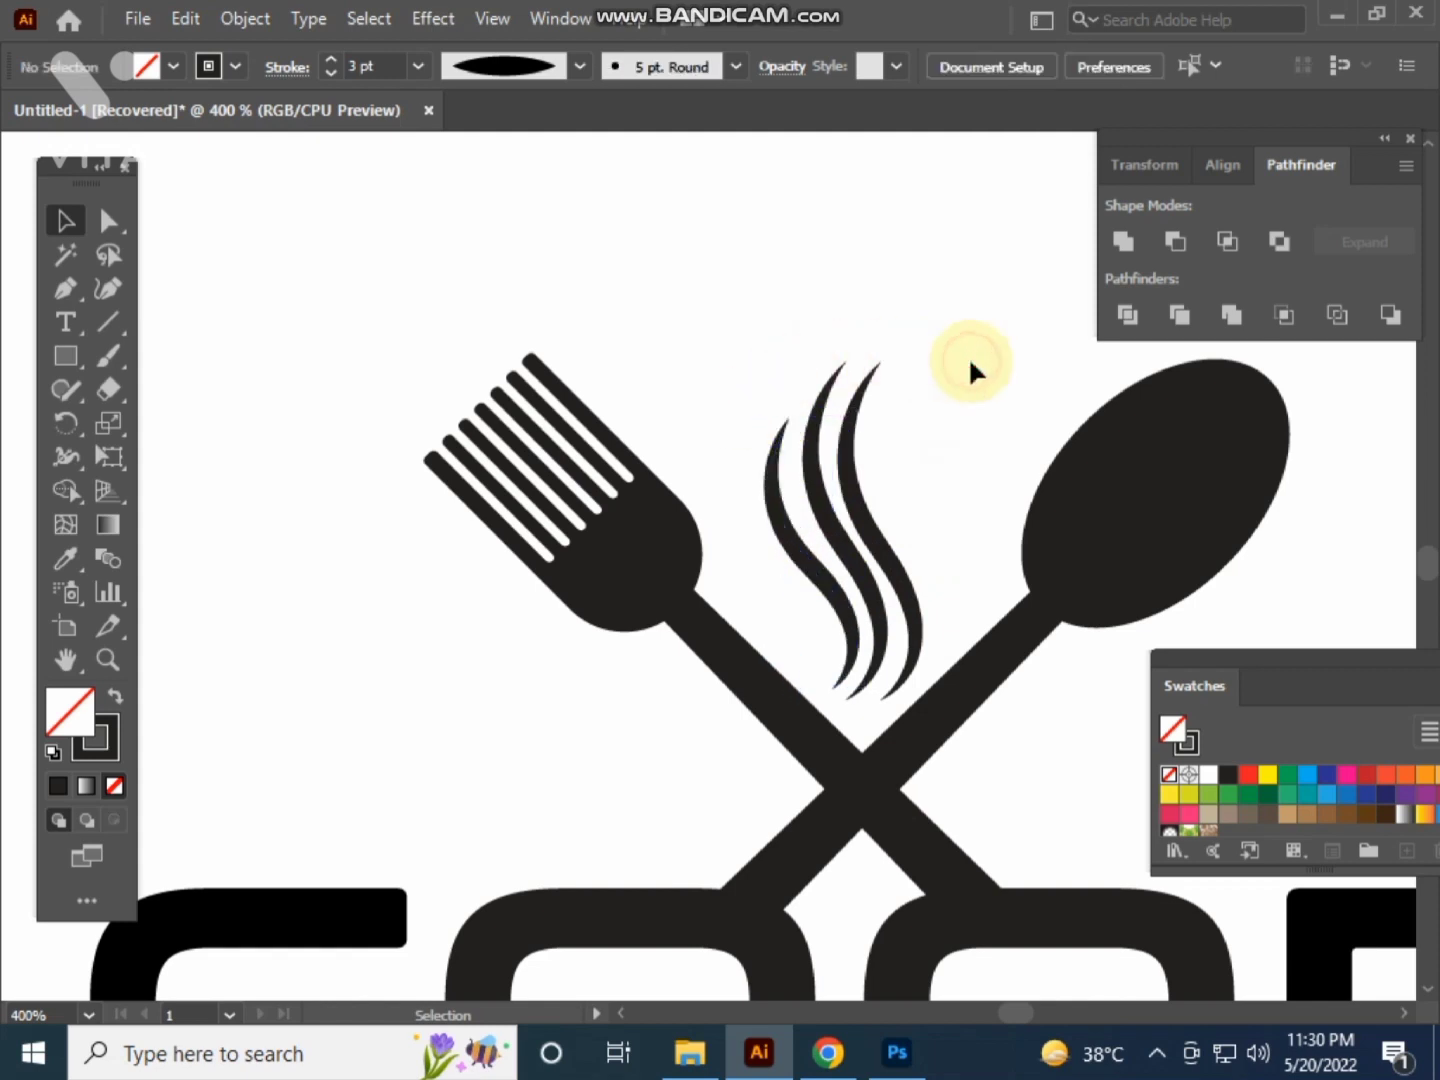
scroll(967, 356, "down", 1)
scroll(967, 355, "down", 1)
left_click_drag(967, 356, 788, 333)
scroll(886, 350, "down", 1)
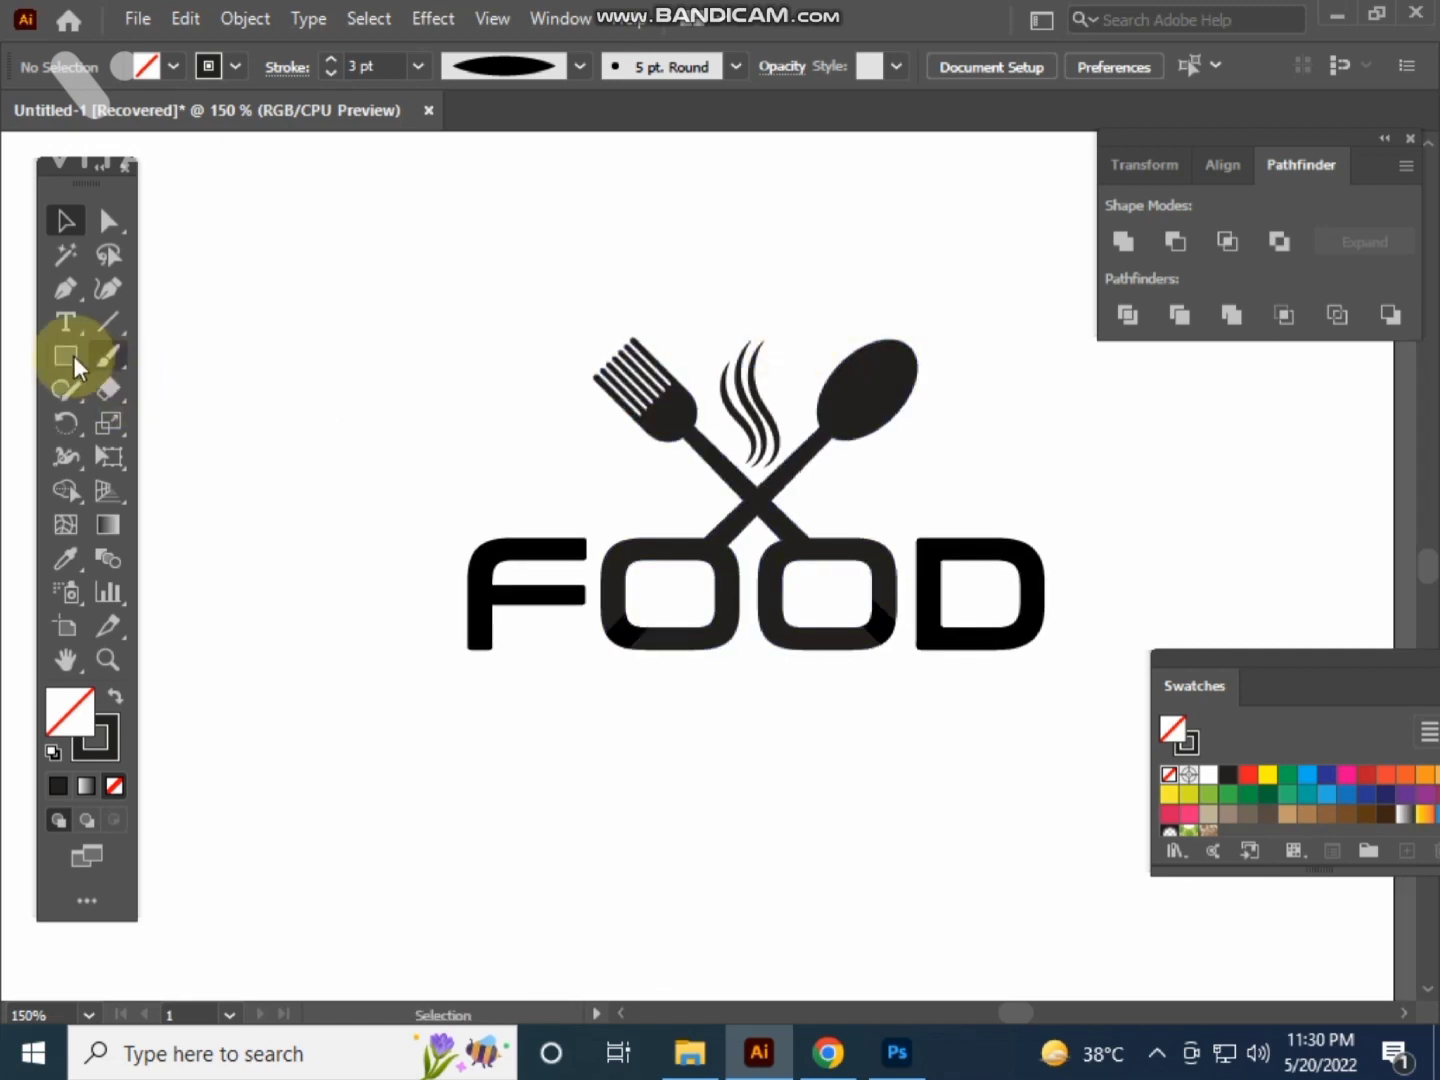
left_click_drag(85, 374, 135, 426)
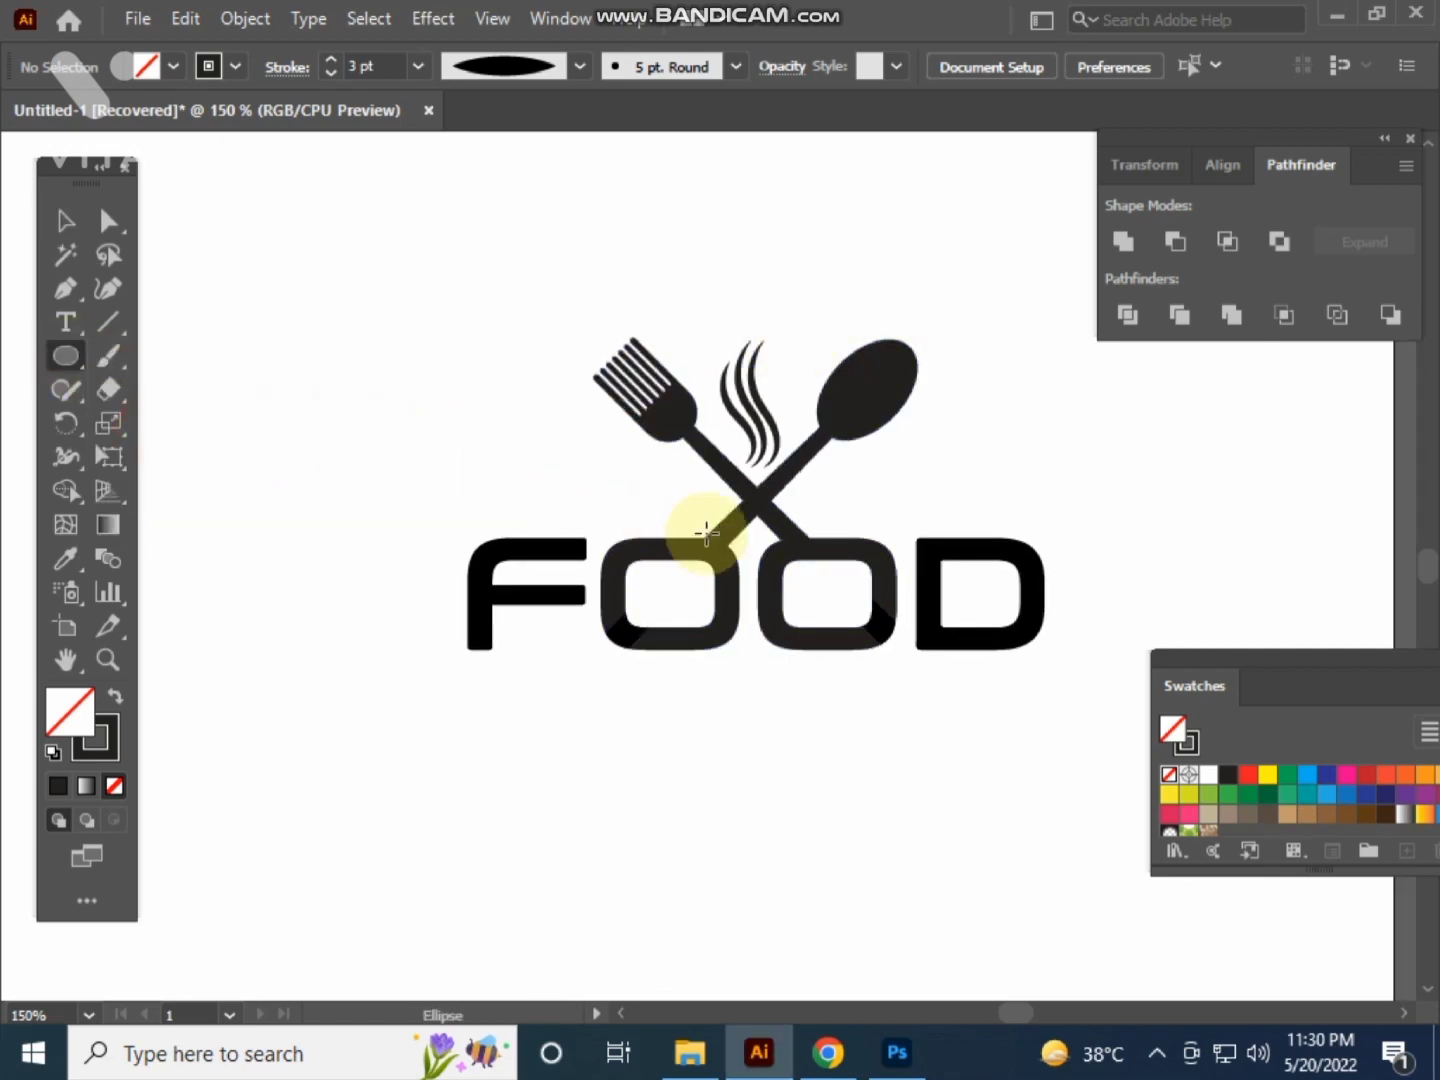
mouse_move(751, 493)
left_mouse_down()
mouse_move(945, 755)
mouse_move(1032, 841)
left_mouse_up()
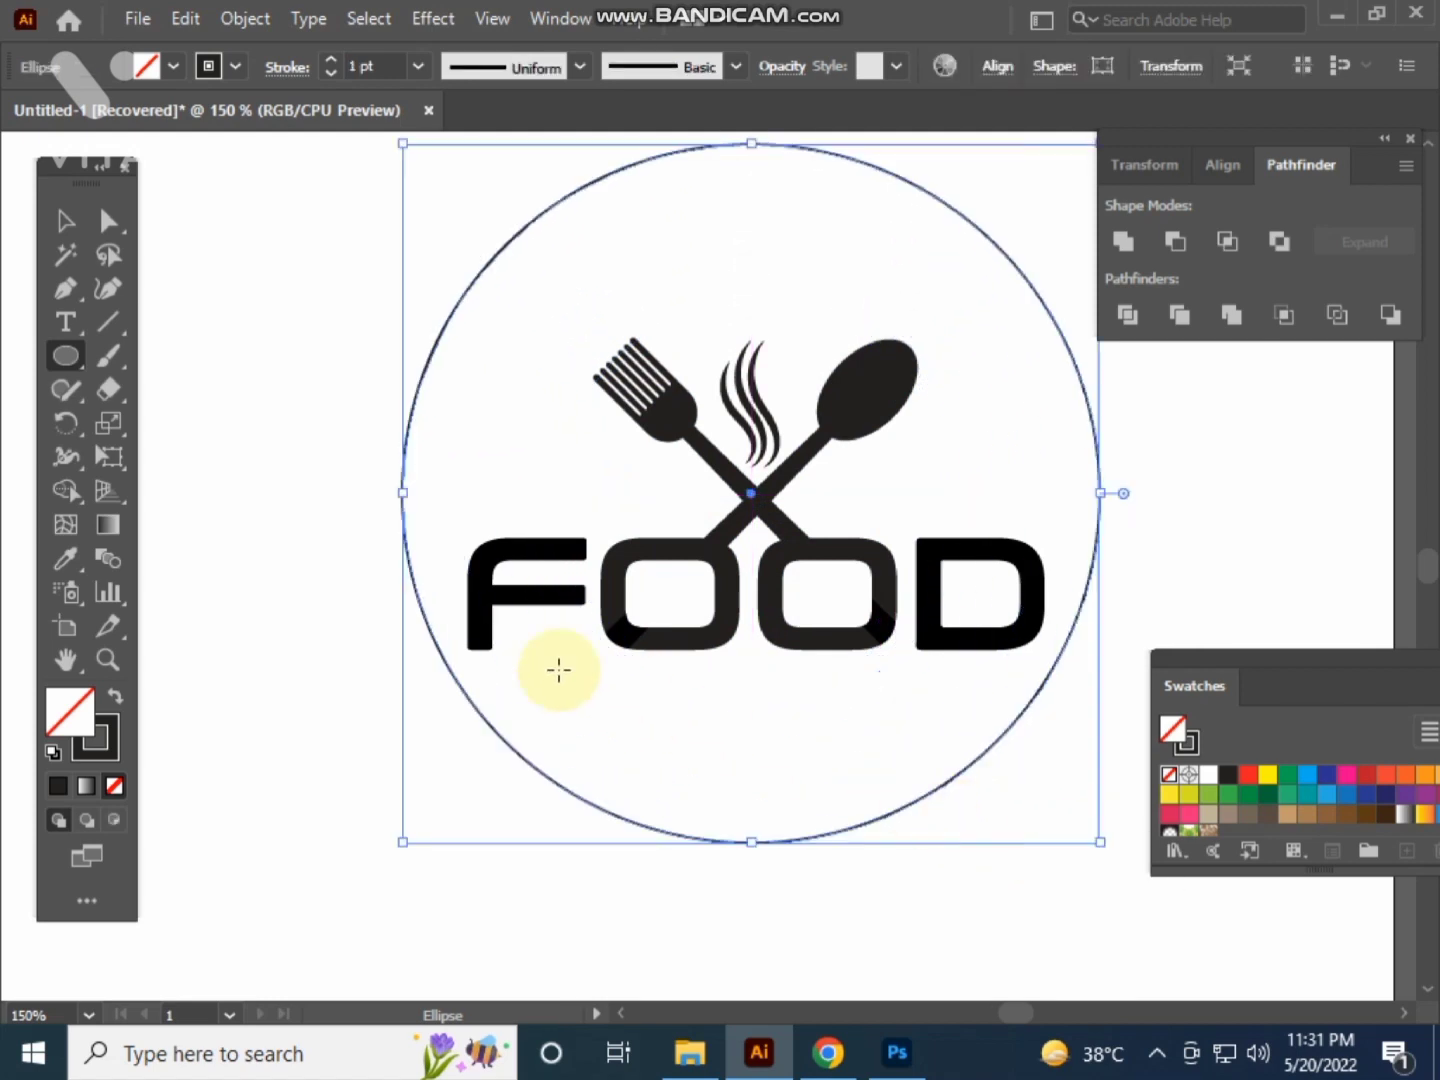
- Thicken the circle ring's outline to a 6 pt stroke
left_click(62, 220)
left_click(238, 230)
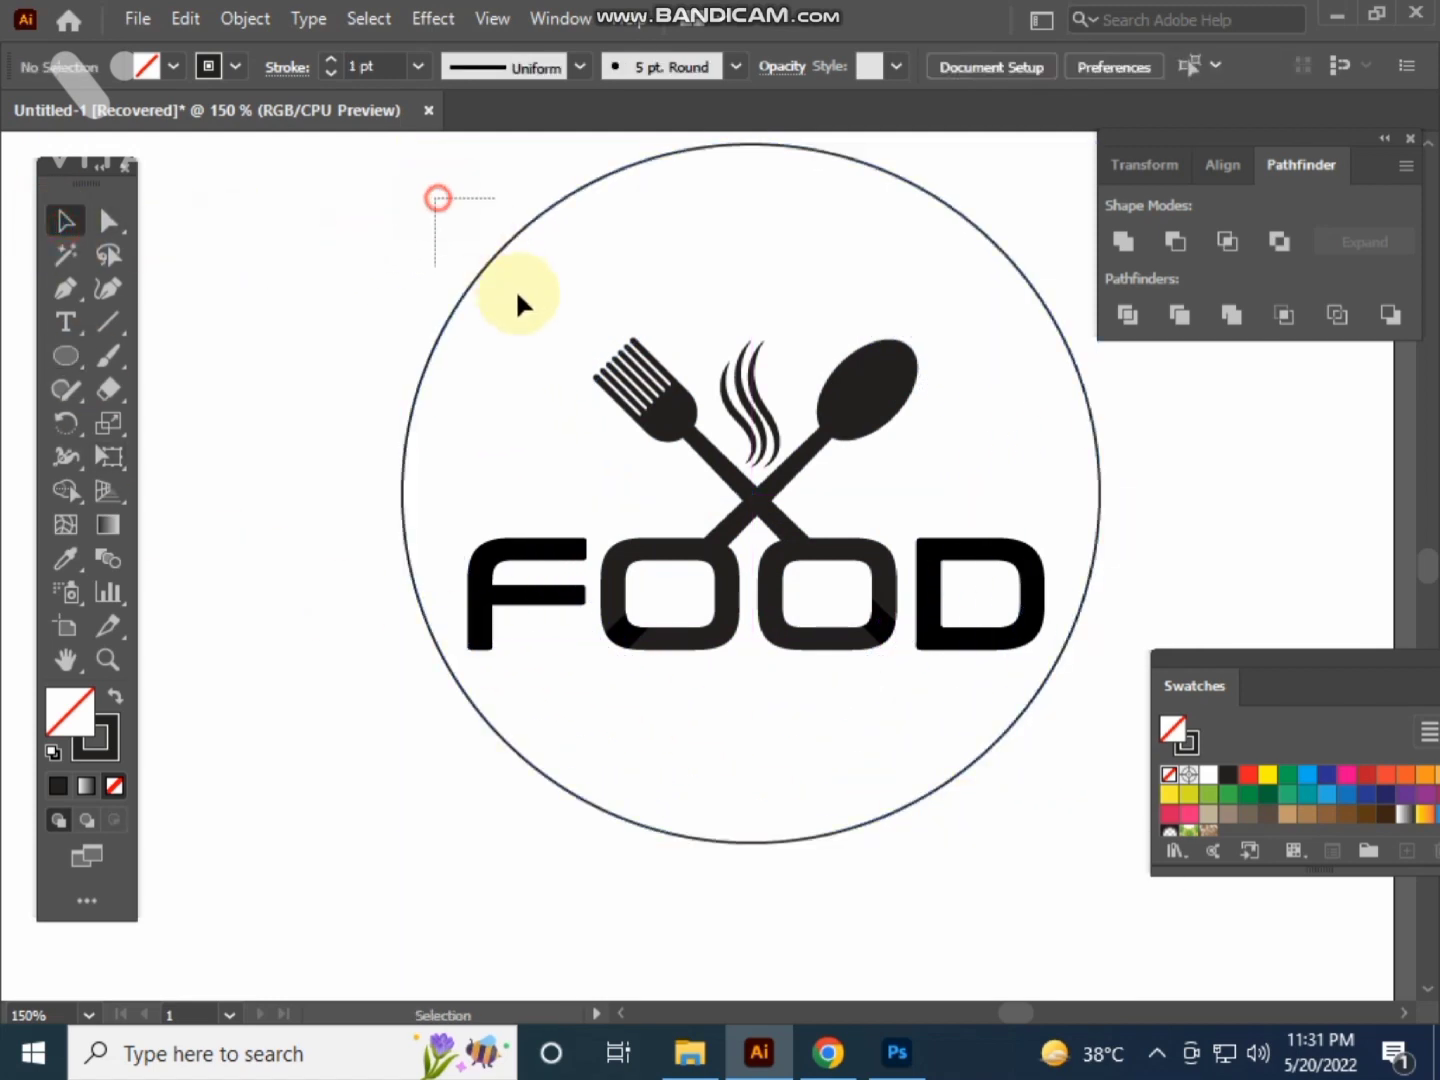
left_click_drag(437, 198, 518, 292)
key("Up")
key("Up")
key("Up")
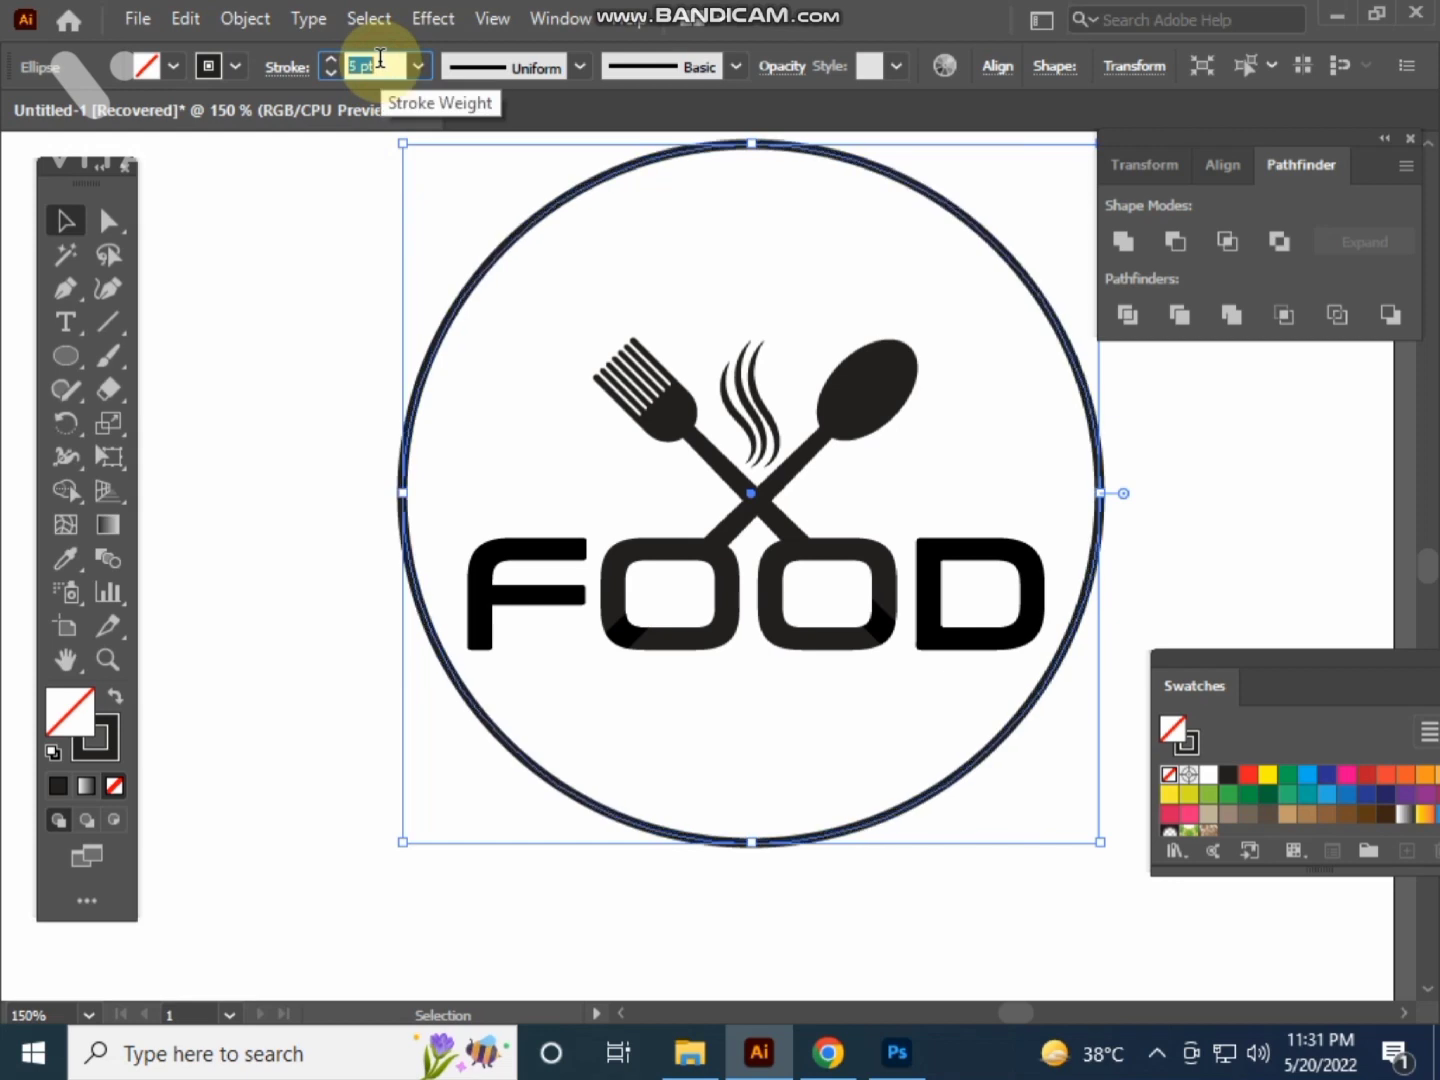
key("Up")
key("Up")
left_click(295, 300)
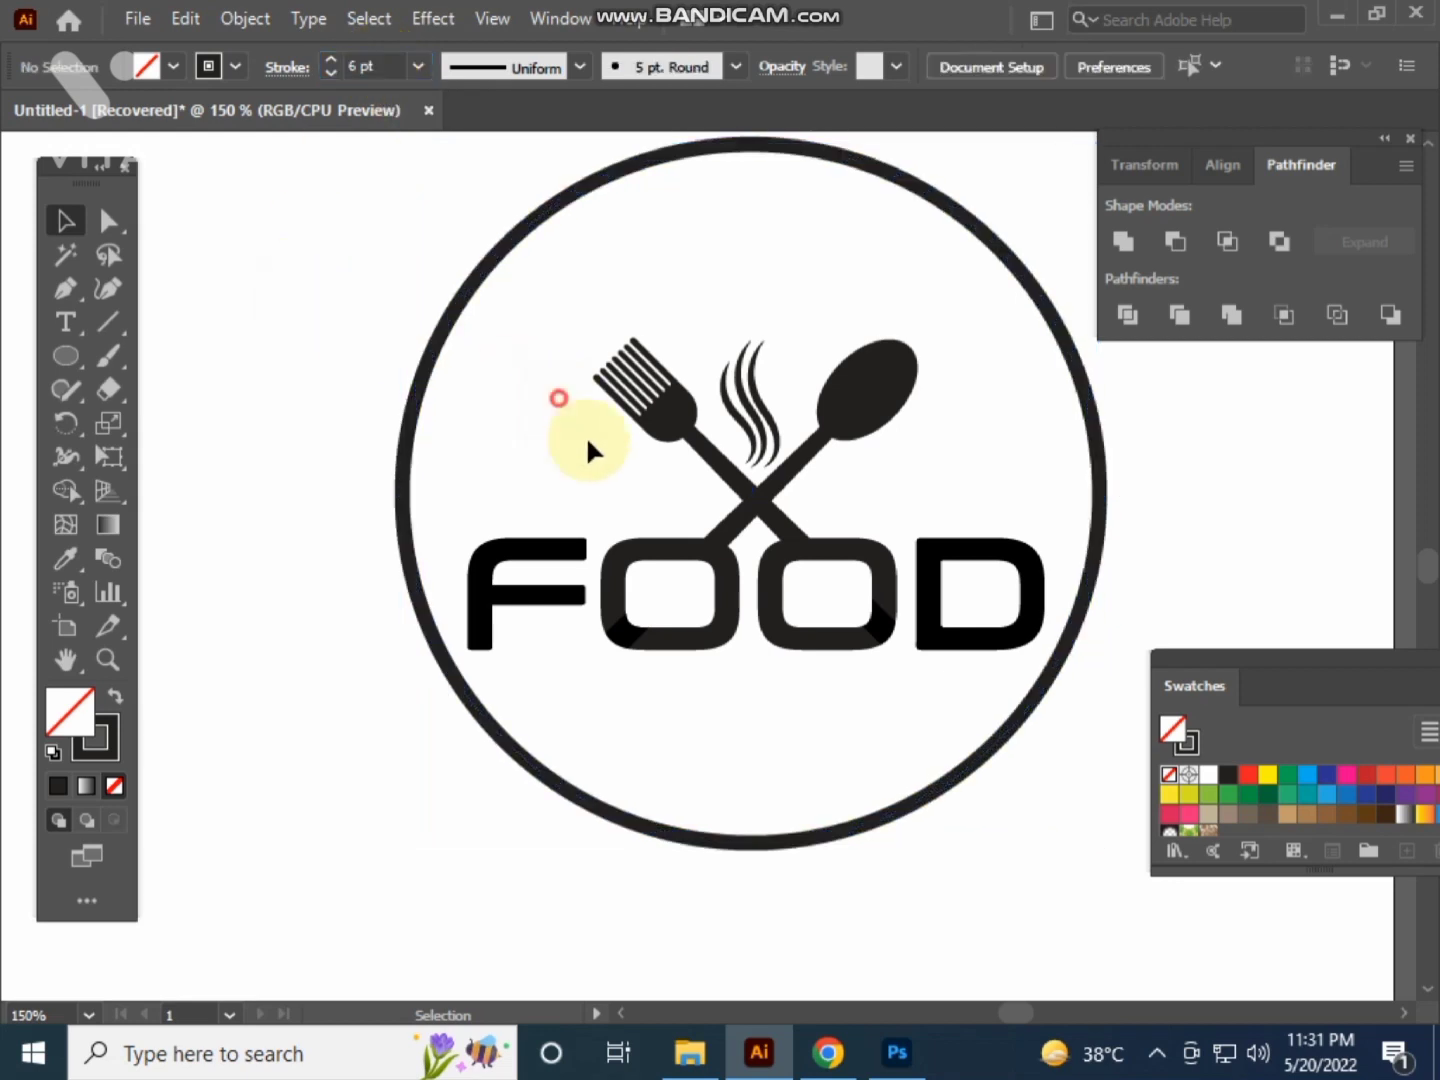
- Zoom out to the whole artboard and marquee-select the entire logo
left_click_drag(558, 399, 865, 630)
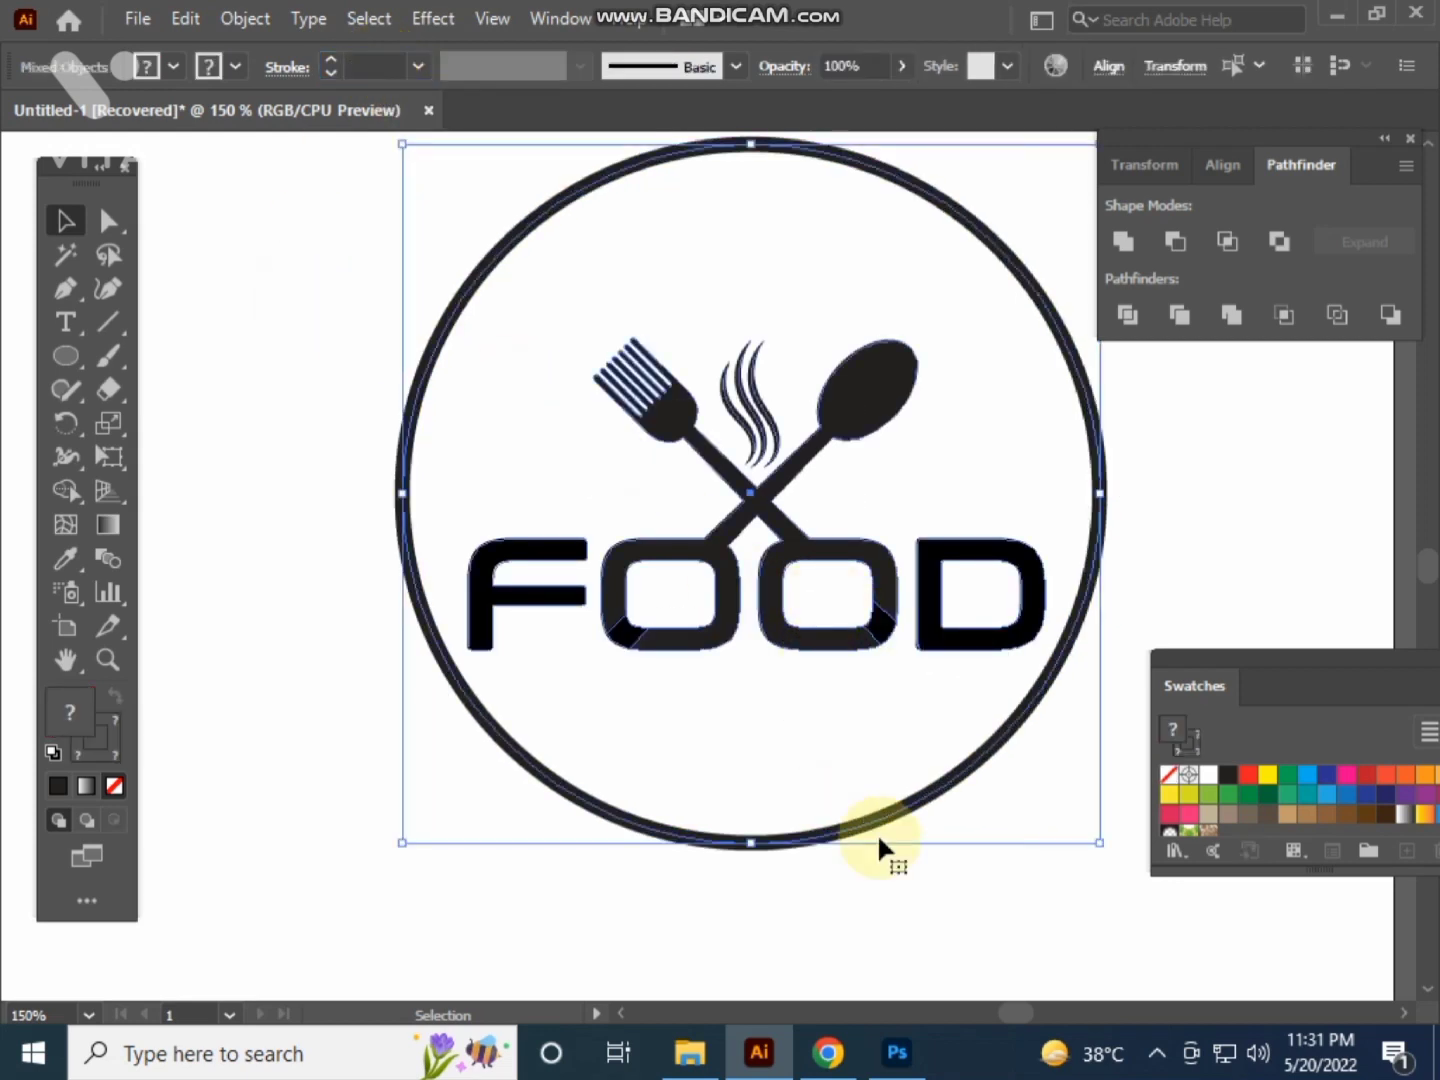
left_click(935, 955)
left_click_drag(820, 581, 822, 582)
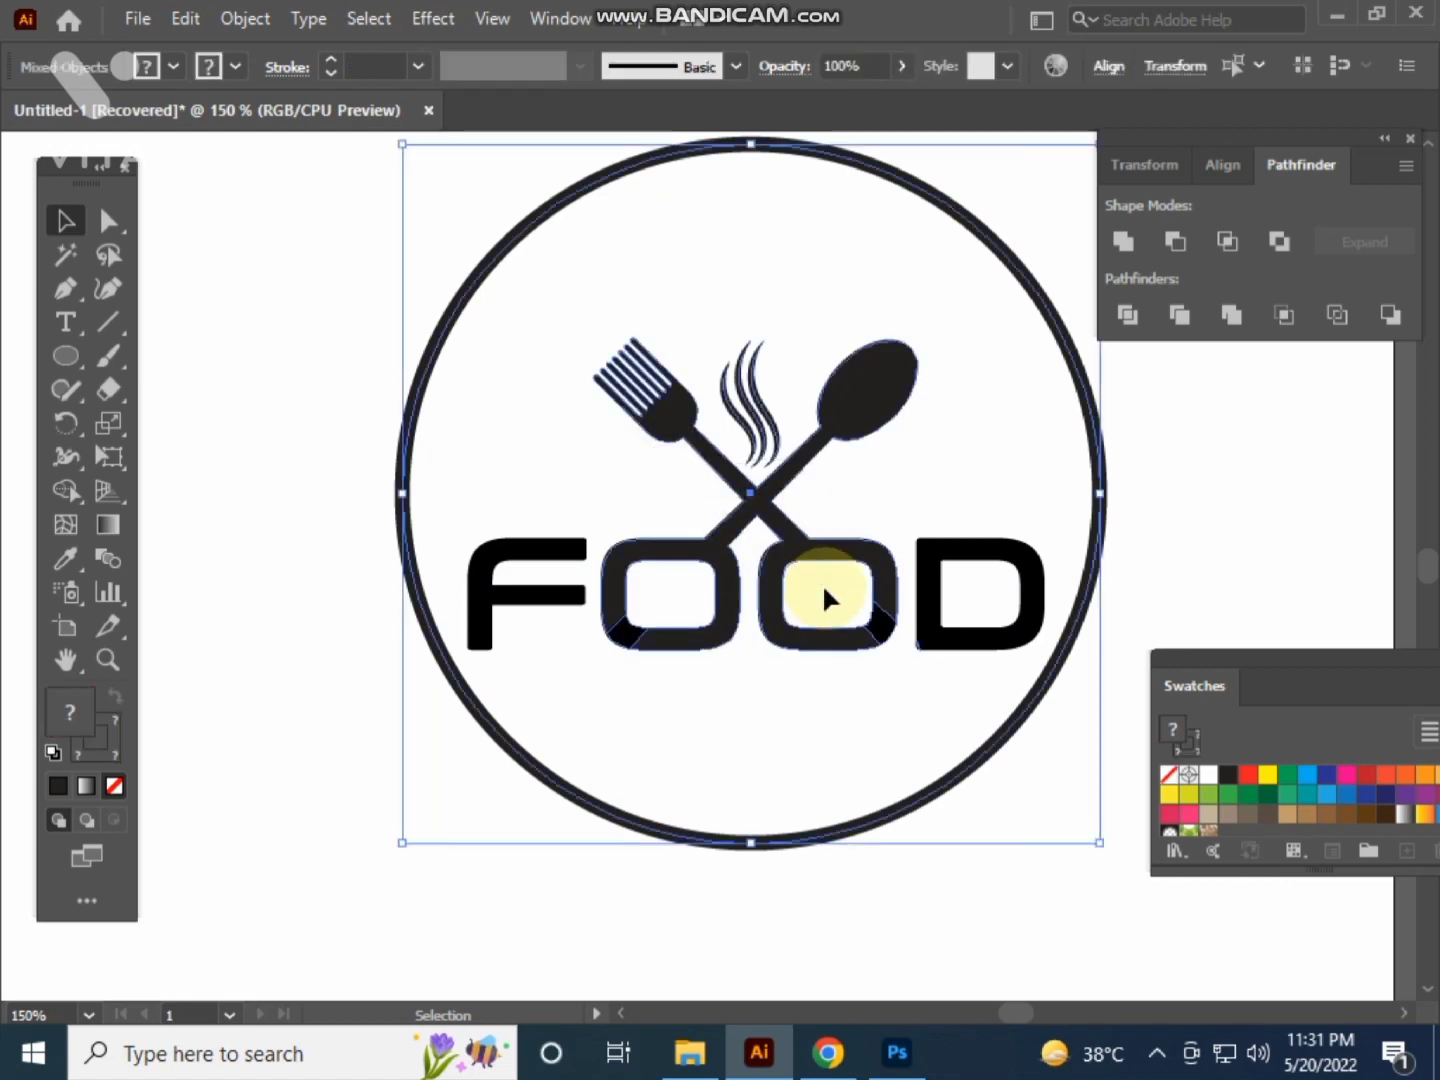
left_click(316, 625)
key("ctrl+minus")
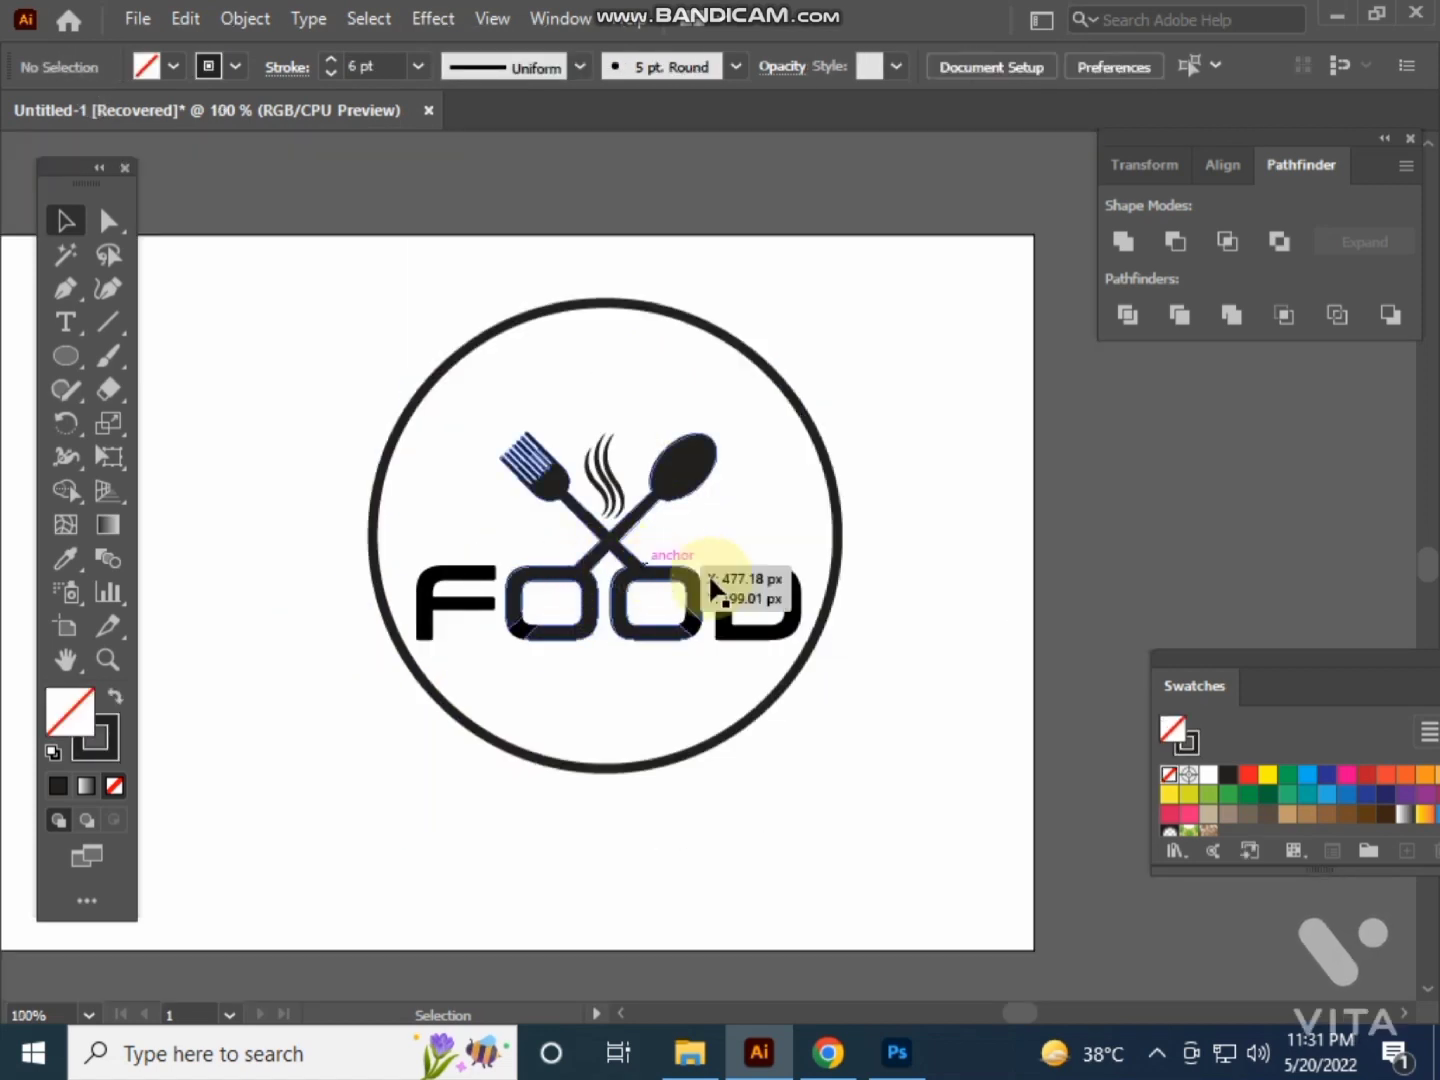
left_click_drag(861, 665, 901, 651)
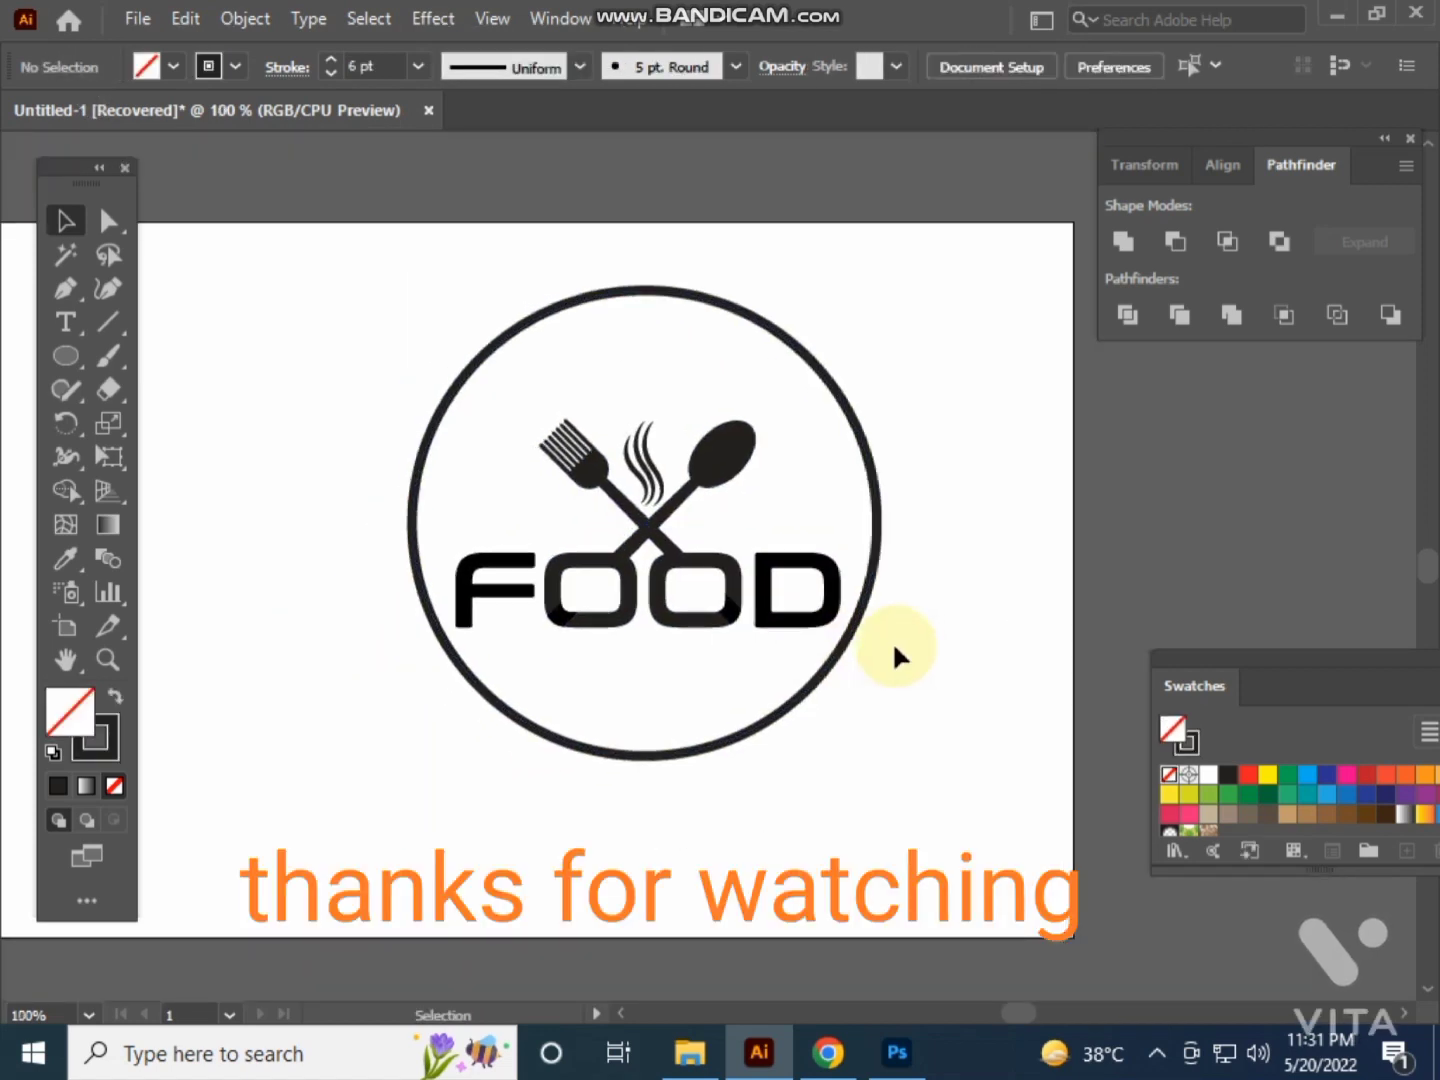
left_click_drag(364, 293, 897, 772)
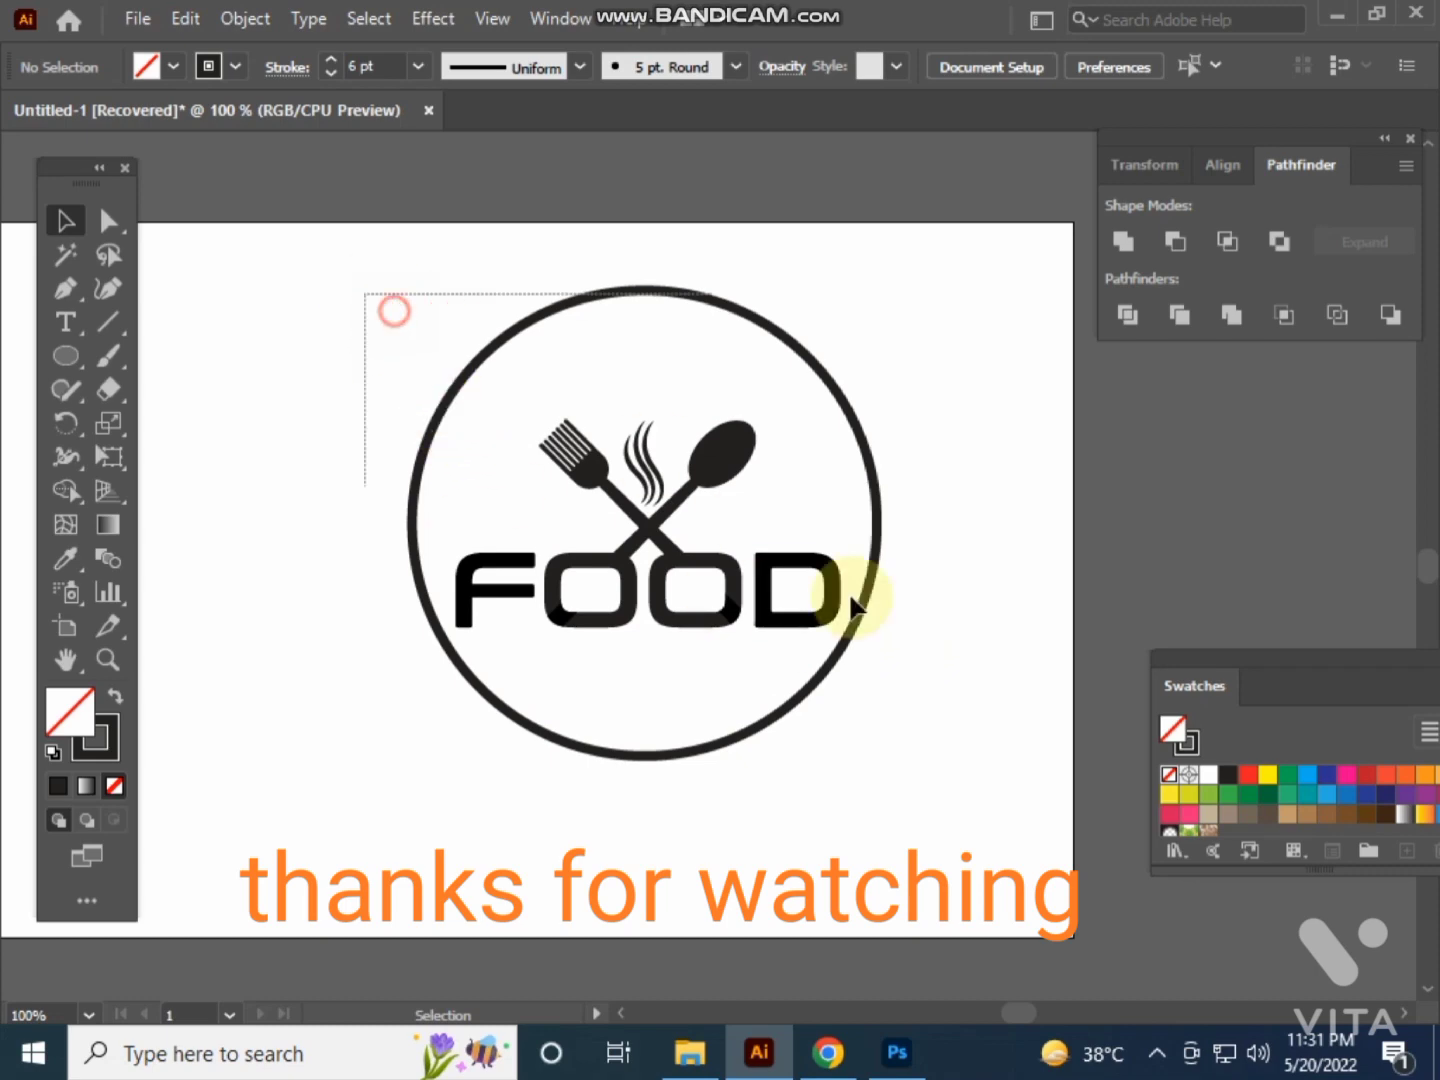
- Apply Object > Expand Appearance to the whole logo
left_click(229, 18)
left_click(395, 373)
left_click_drag(370, 279, 858, 693)
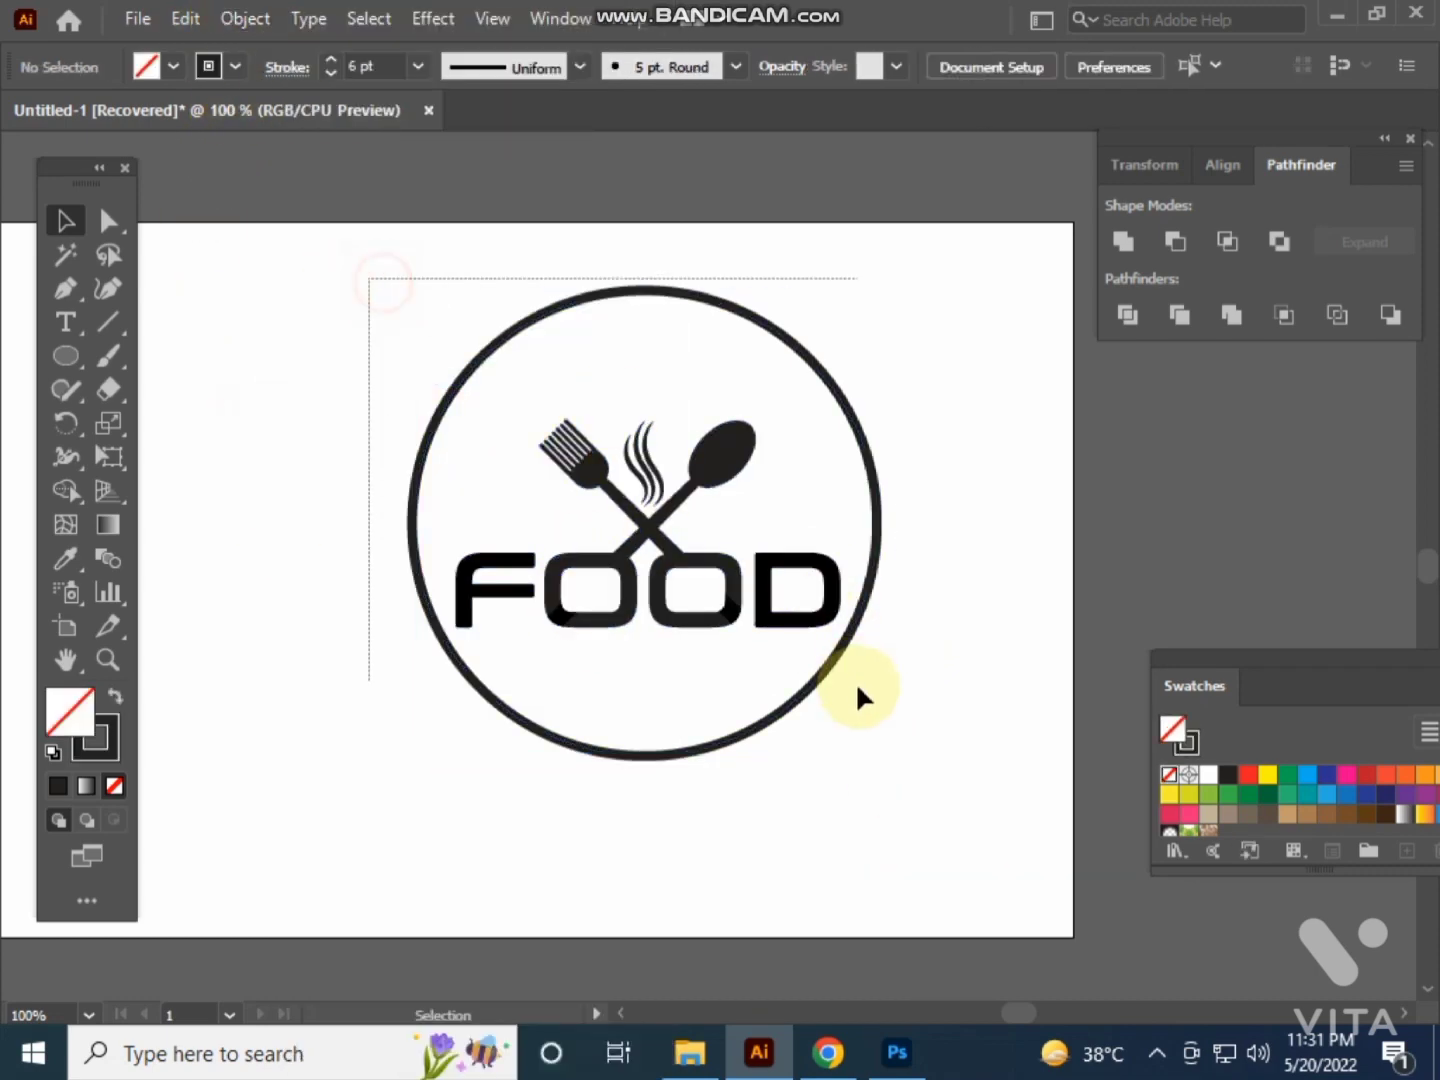
- Expand the logo's fill and stroke into plain shapes with Object > Expand
left_click(230, 19)
left_click(380, 338)
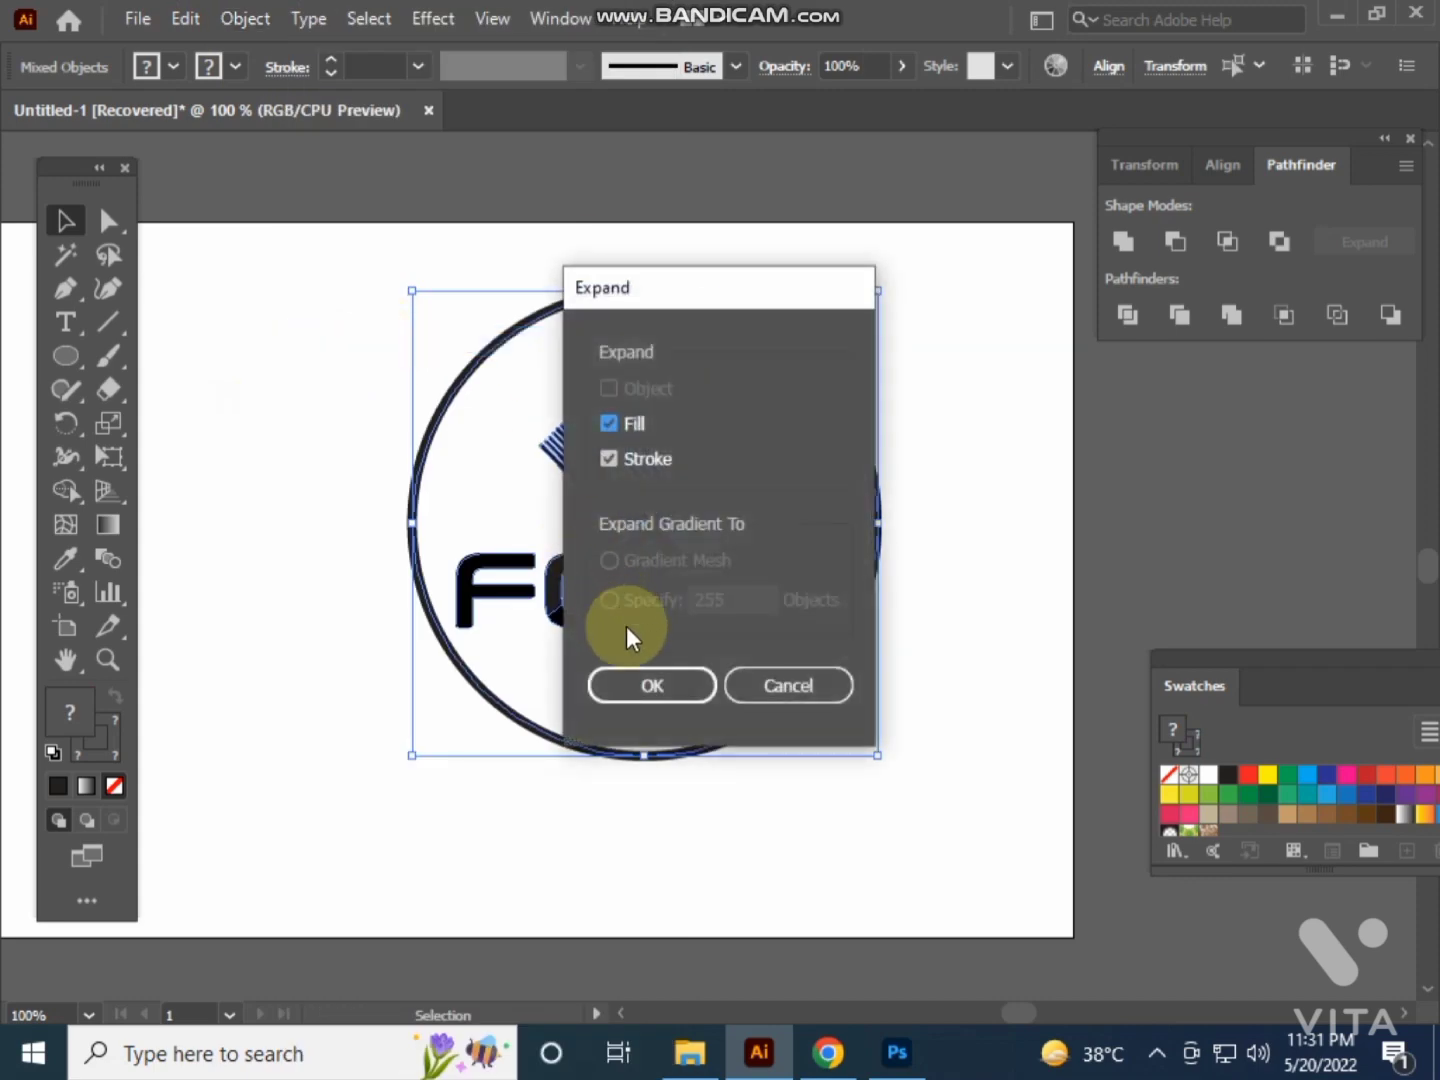
left_click(650, 685)
left_click_drag(514, 440, 723, 630)
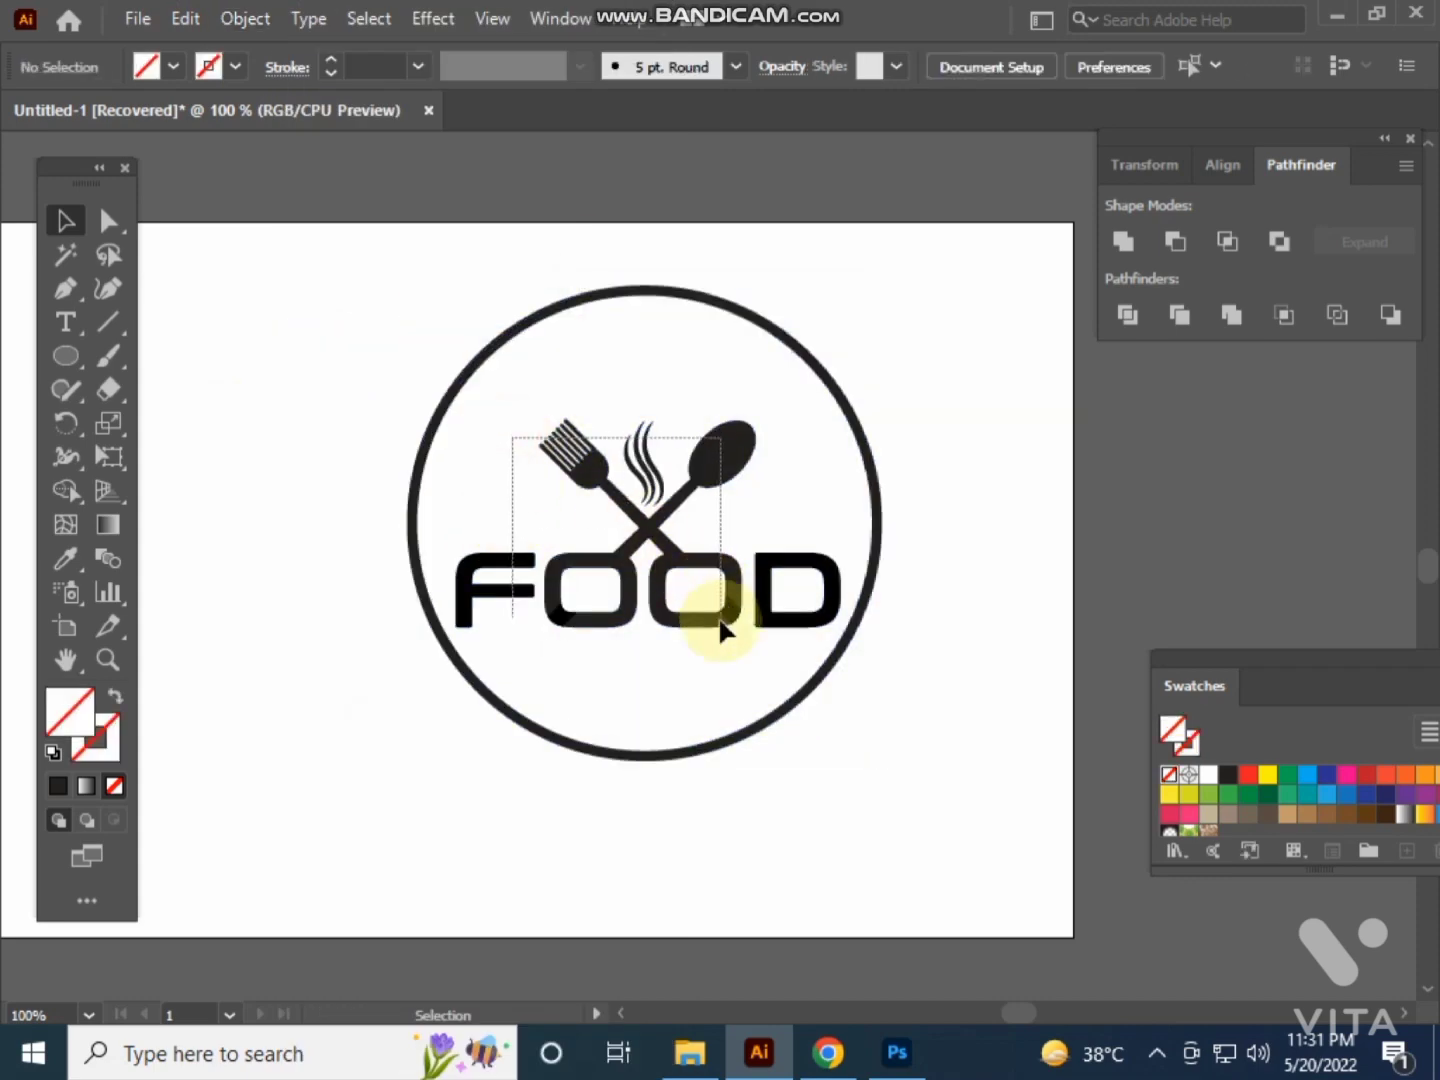
left_click(683, 758)
left_click(937, 630)
- Fill the three steam strands with grey
scroll(640, 409, "up", 3)
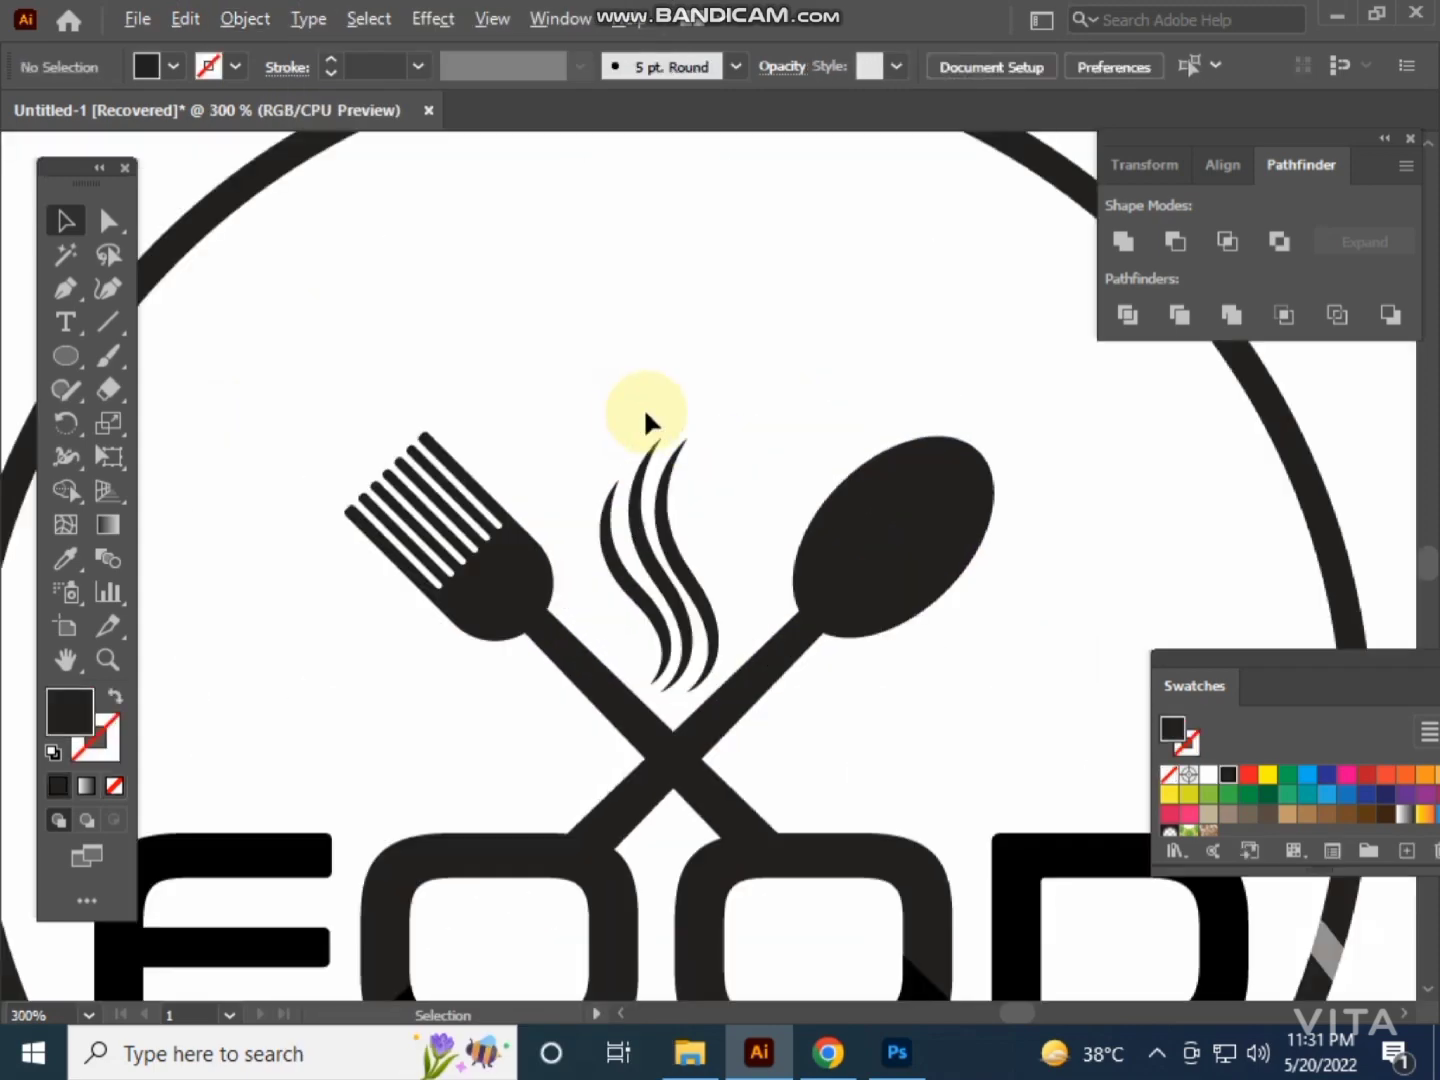
left_click_drag(686, 448, 605, 537)
left_click(700, 430)
left_click_drag(1318, 684, 1164, 514)
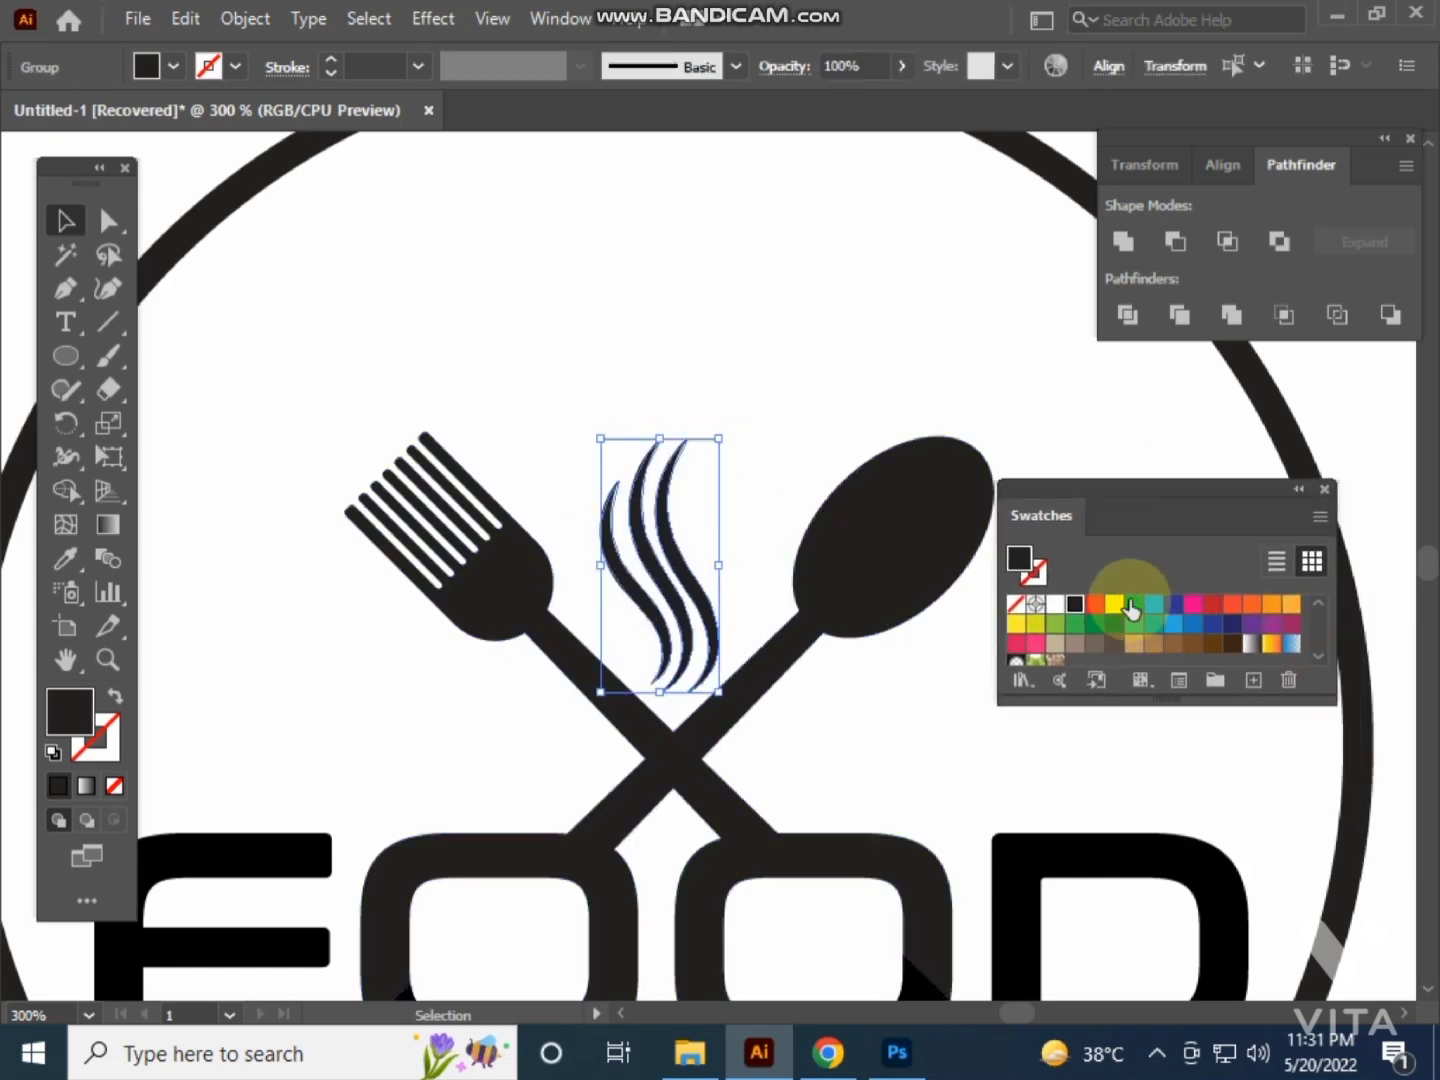
scroll(1163, 632, "down", 2)
left_click(1157, 635)
left_click(920, 399)
scroll(919, 400, "down", 2)
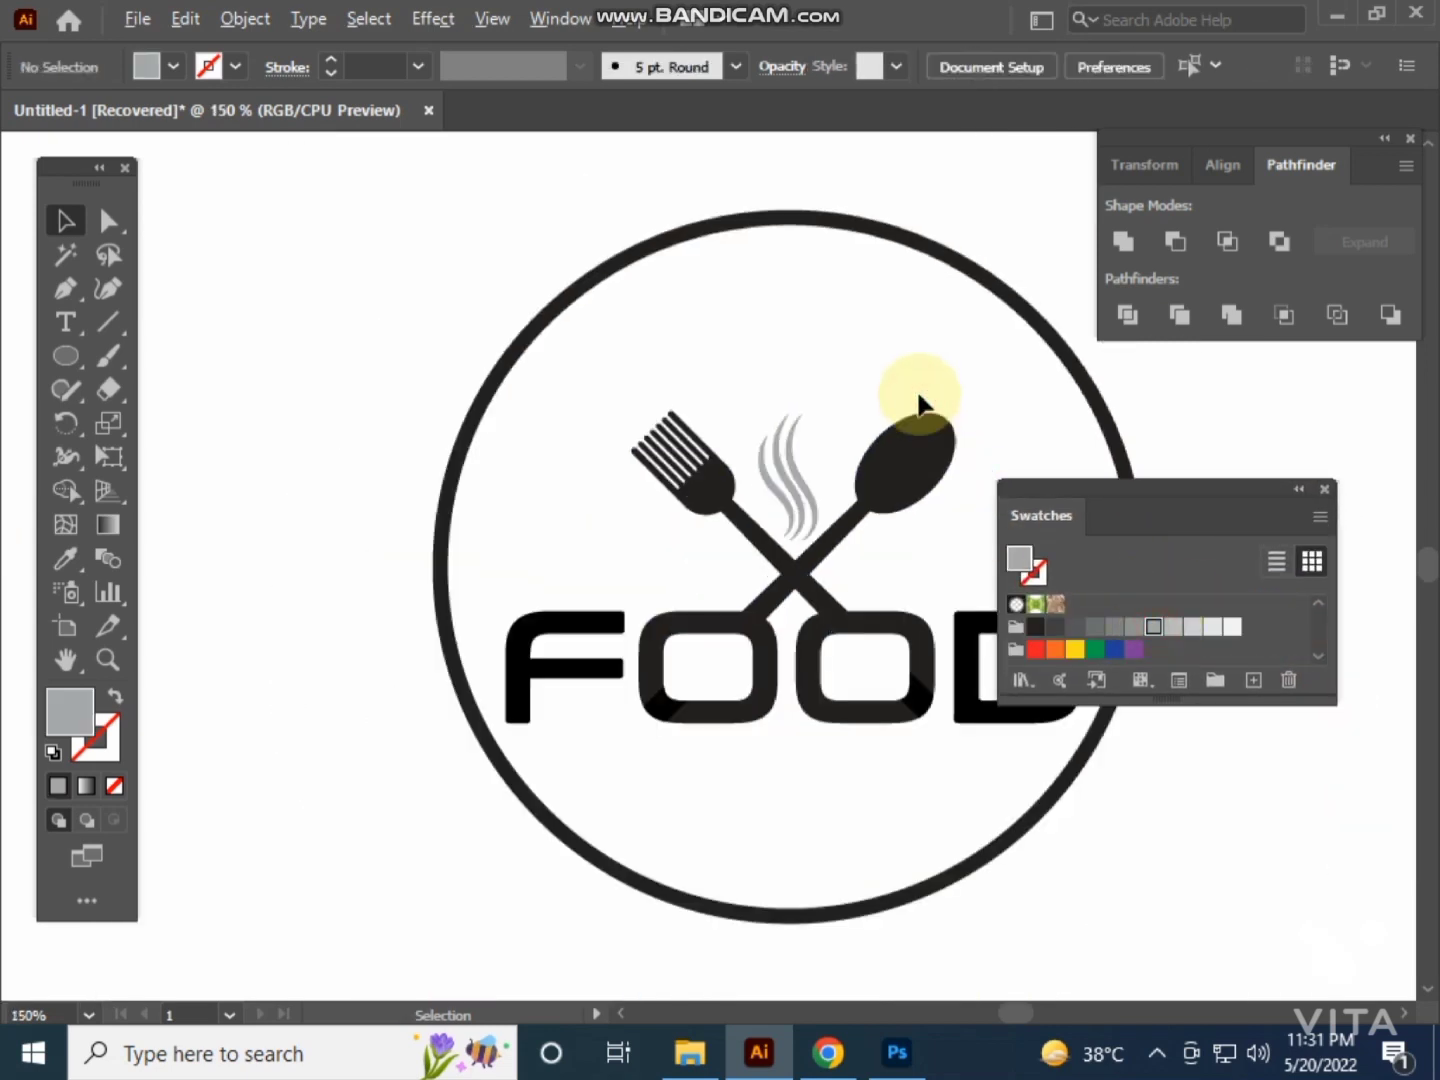
left_click_drag(1164, 530, 1280, 612)
- Colour the fork, spoon and FOOD letters a light blue refined in the Color Picker
left_click_drag(622, 580, 926, 689)
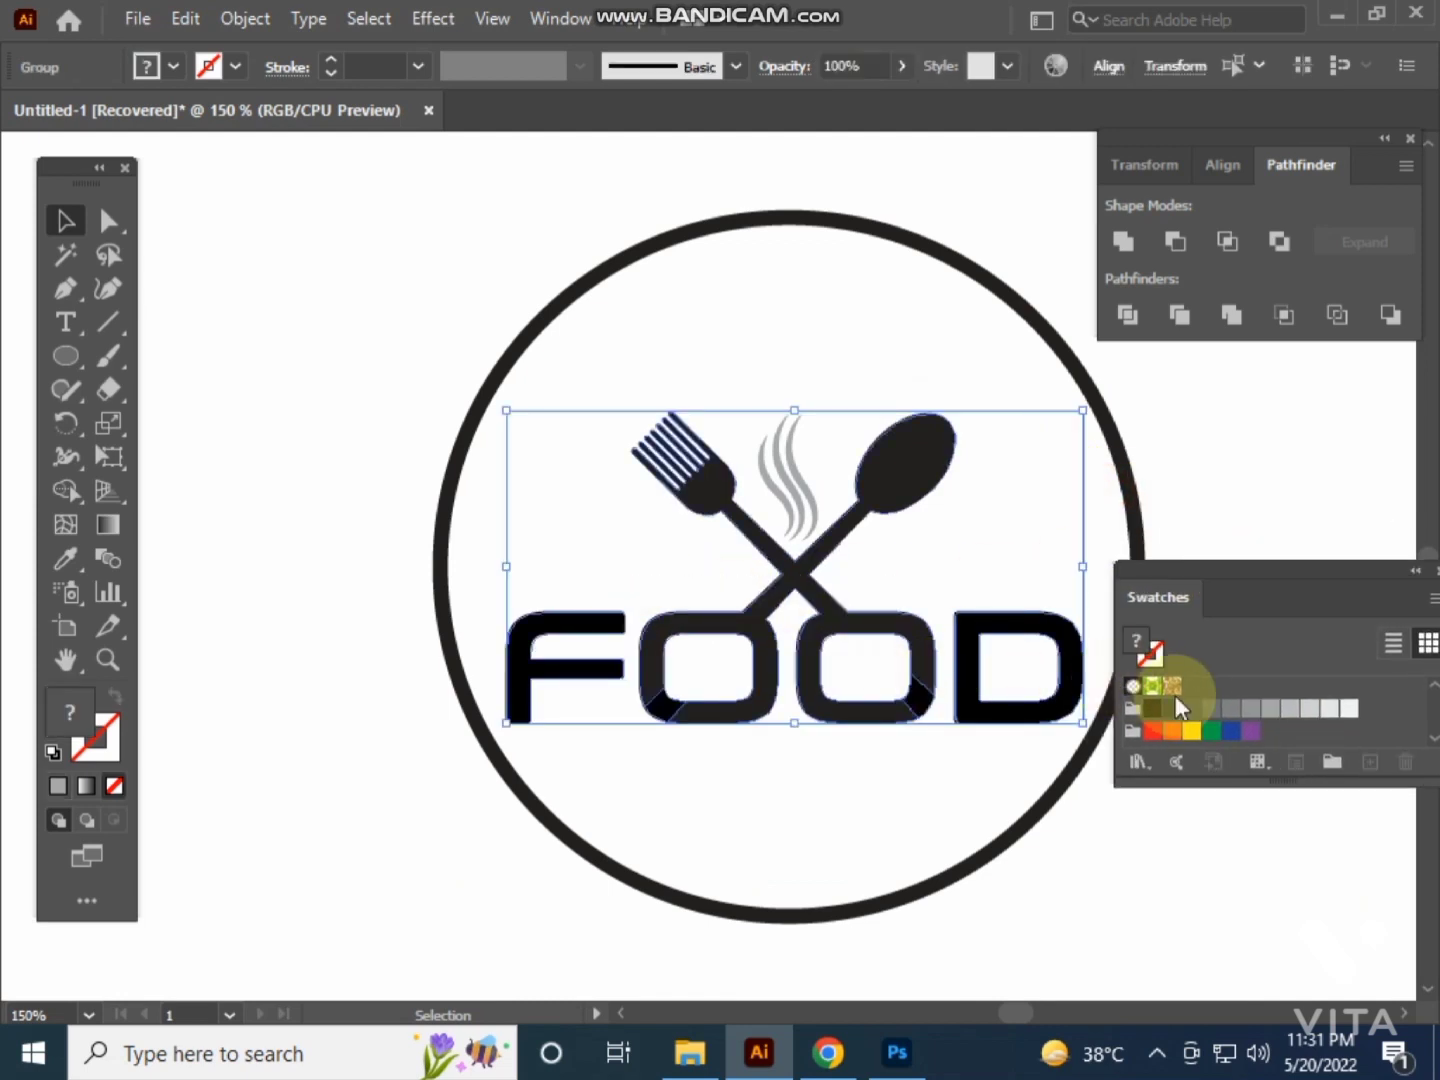
scroll(1197, 692, "up", 2)
left_click(1270, 686)
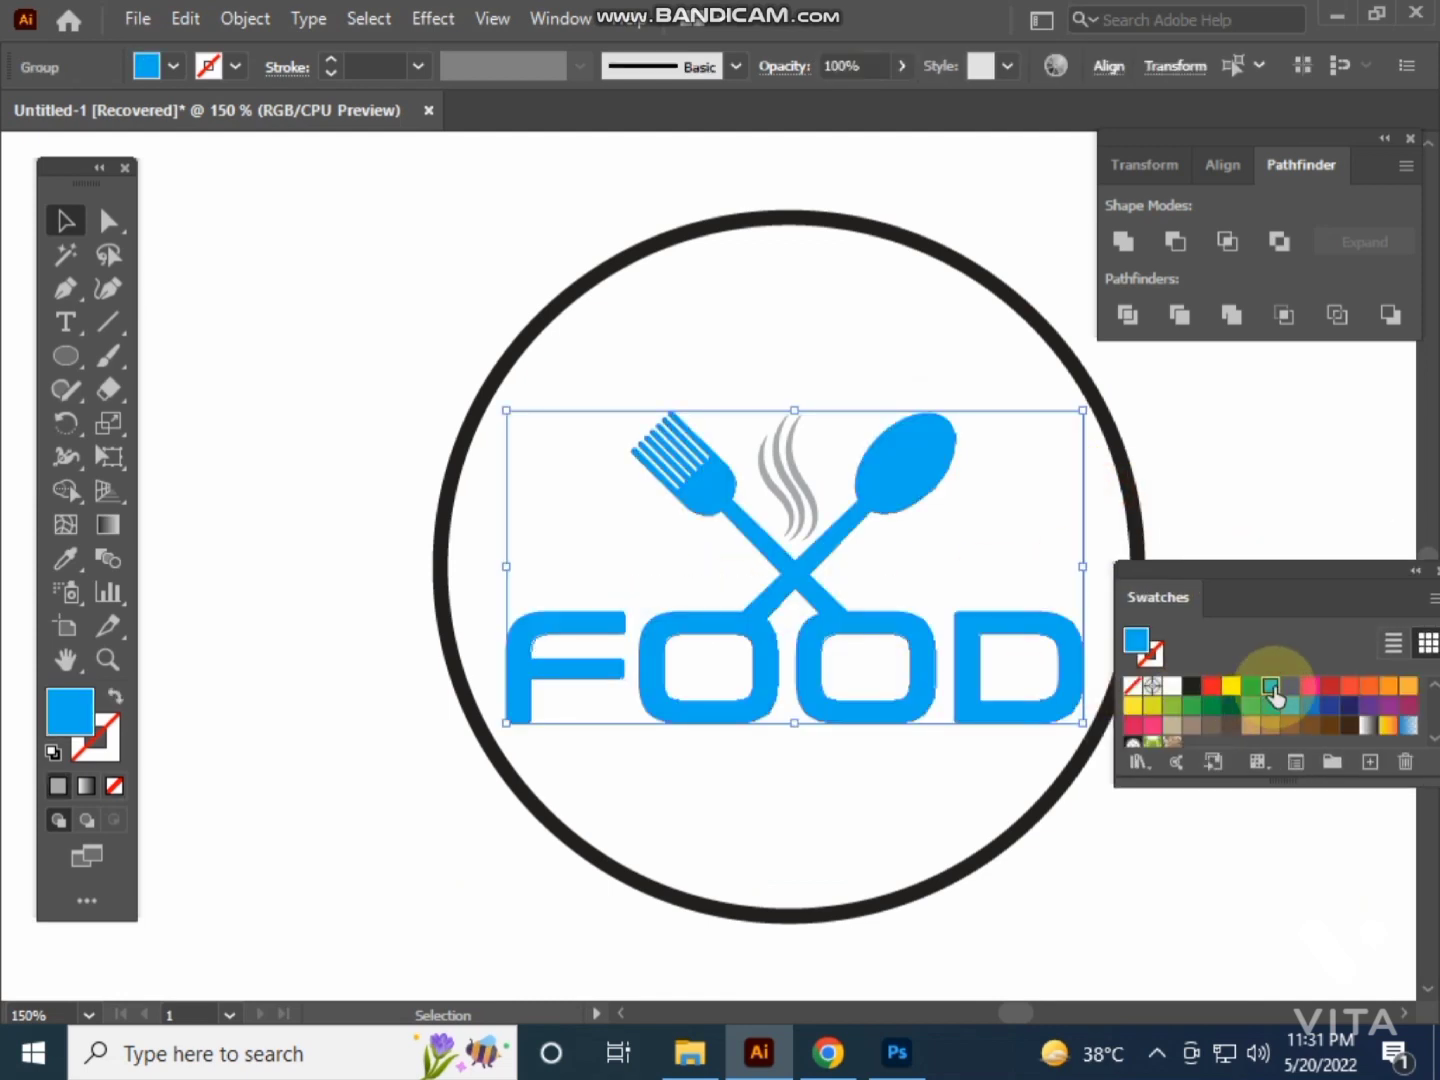
double_click(63, 702)
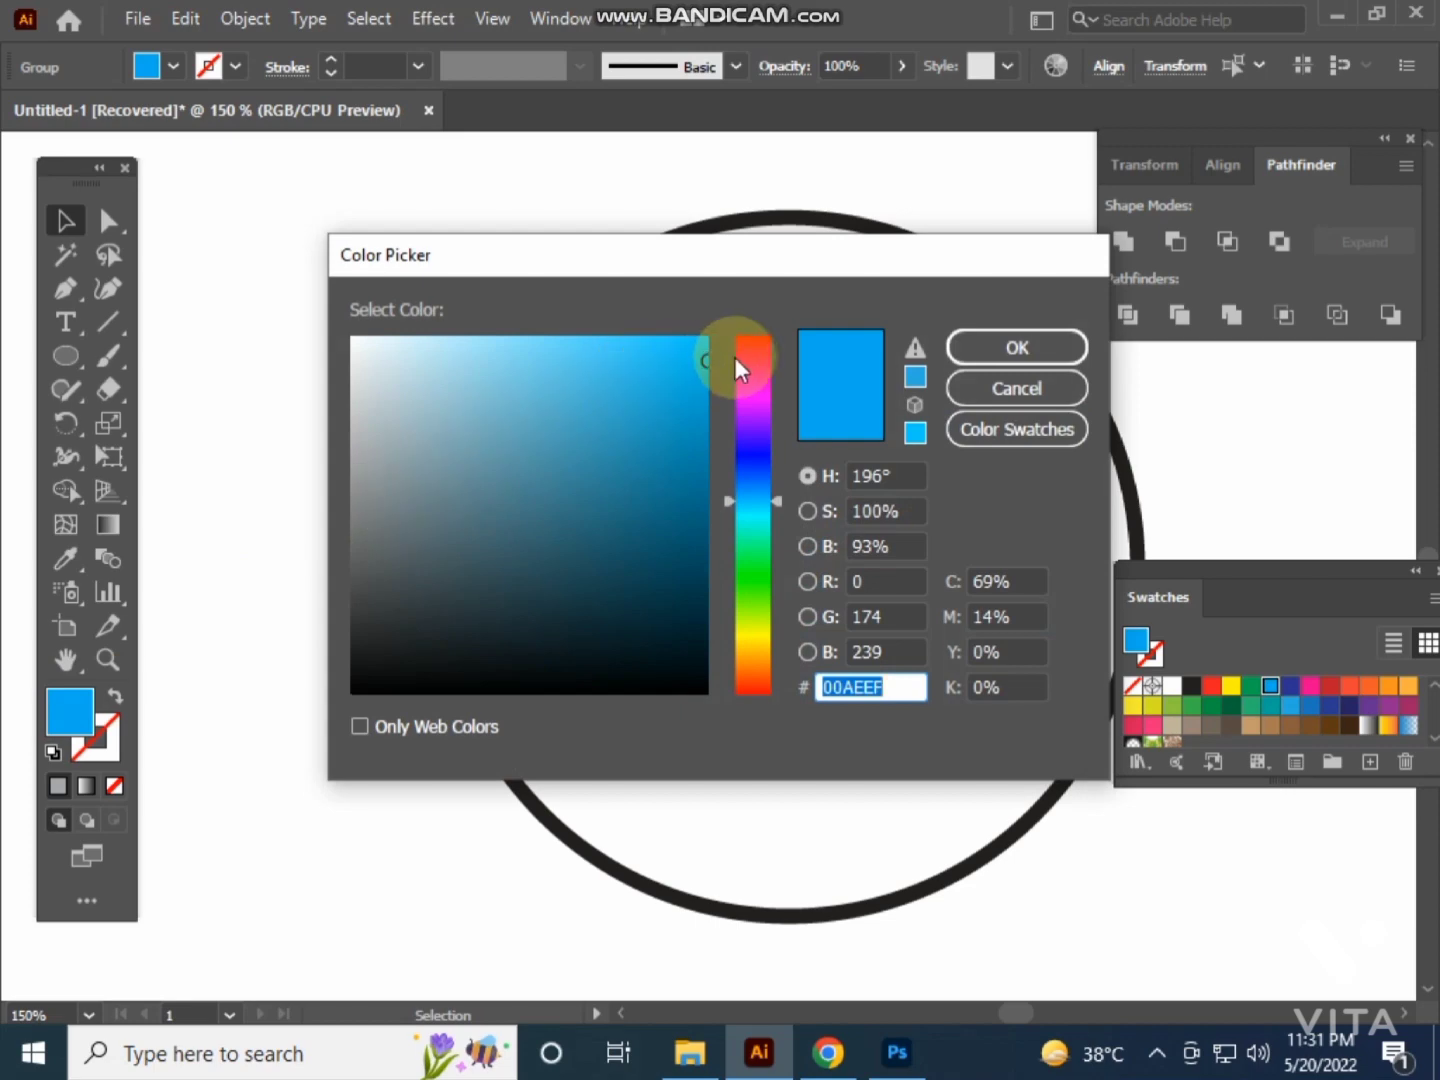
left_click_drag(748, 443, 743, 426)
left_click_drag(672, 378, 672, 336)
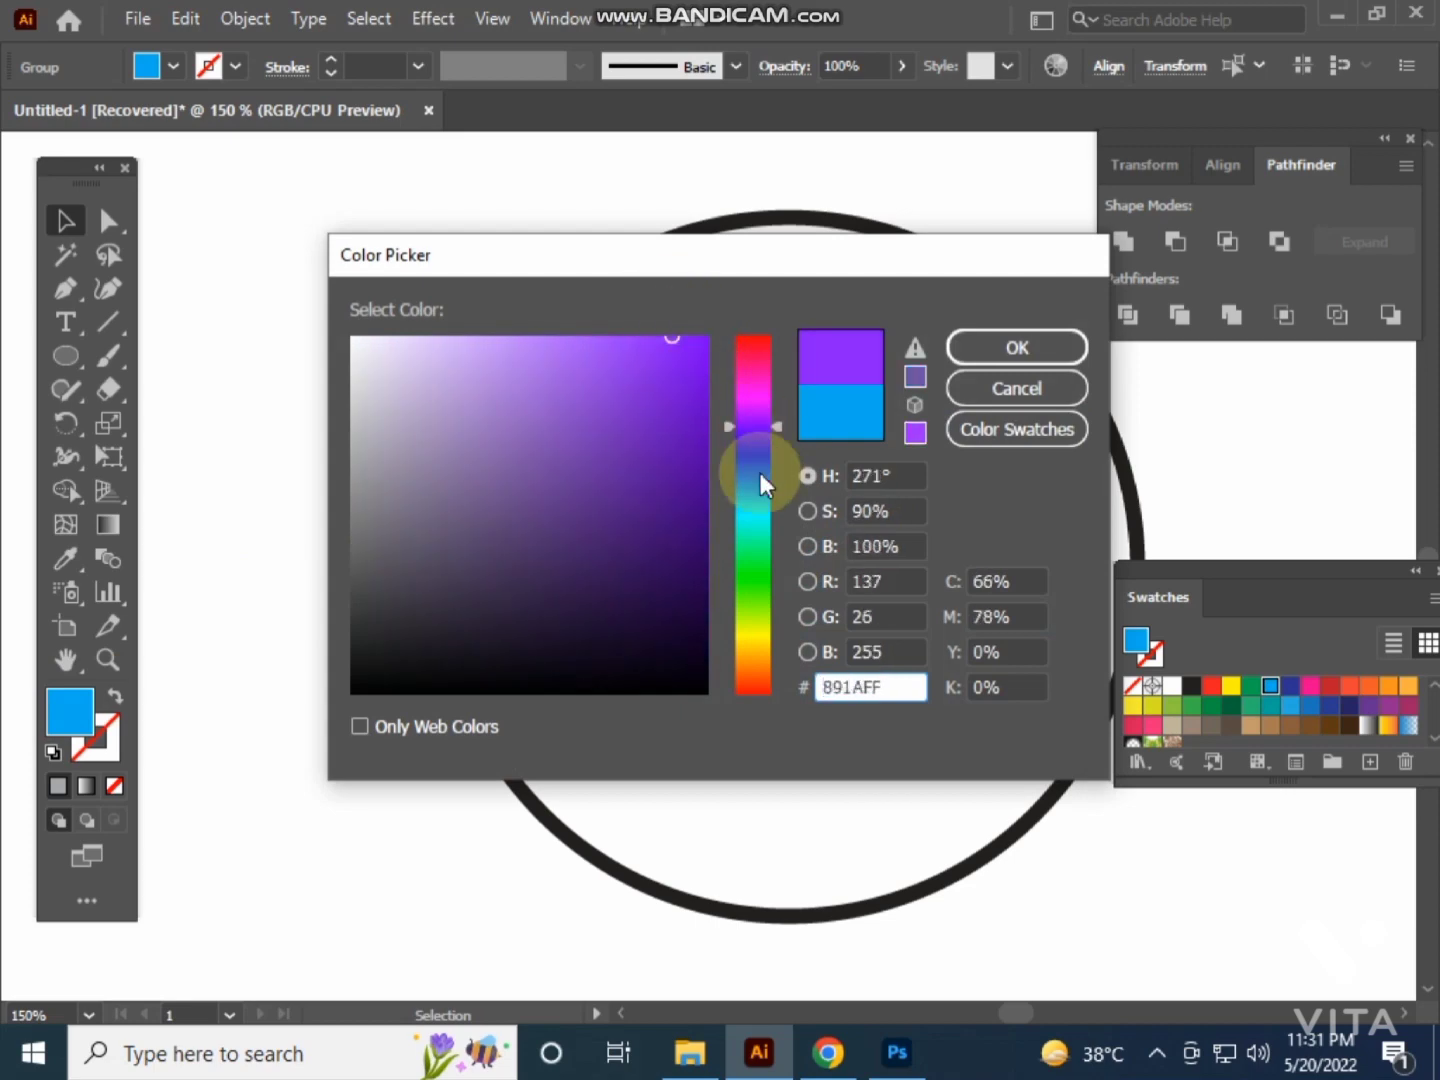
left_click(751, 435)
left_click_drag(752, 435, 752, 484)
left_click_drag(660, 402, 630, 336)
left_click(967, 348)
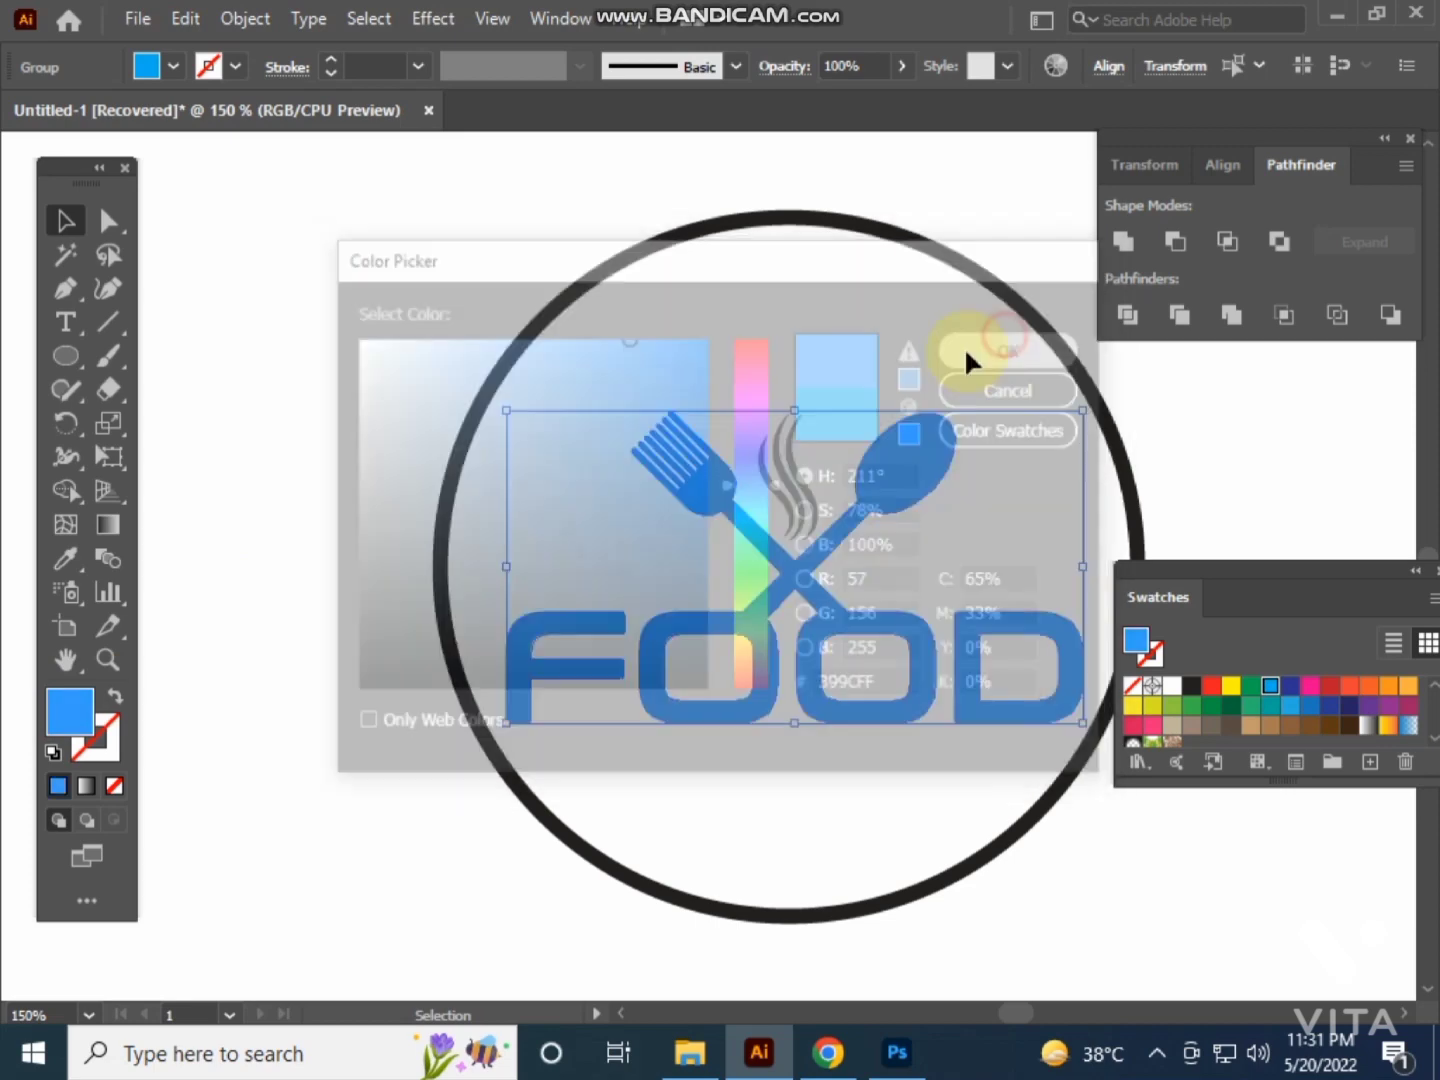
- Make the outer circle ring light grey
left_click(378, 229)
left_click_drag(415, 225, 528, 353)
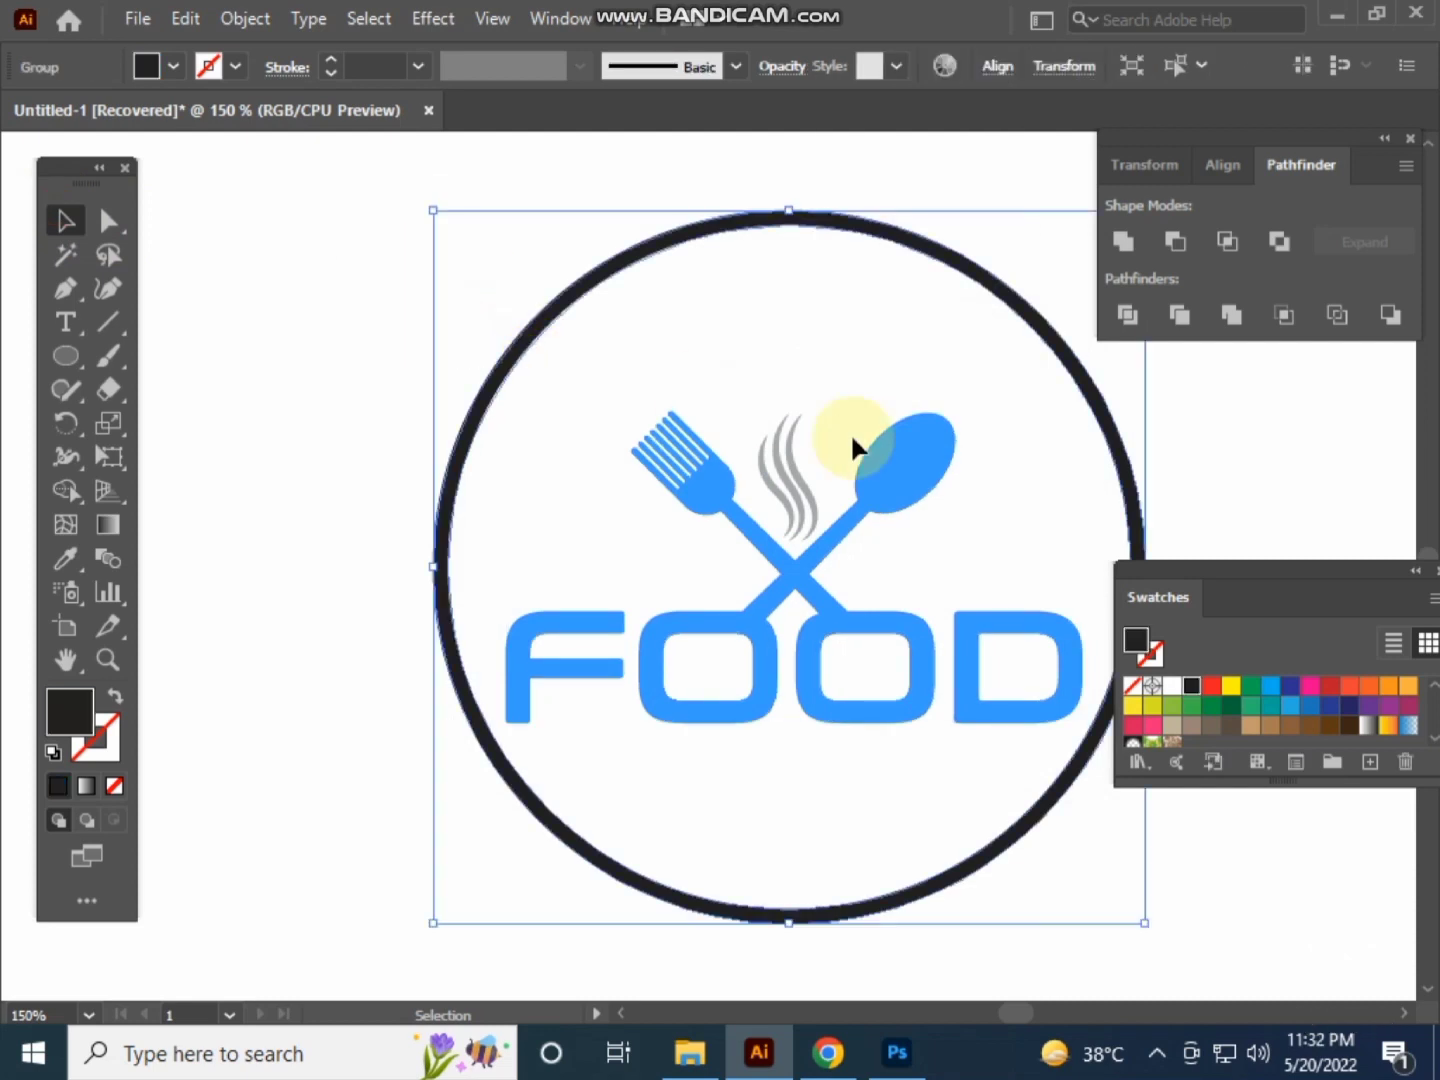
scroll(1299, 704, "down", 3)
left_click(1290, 708)
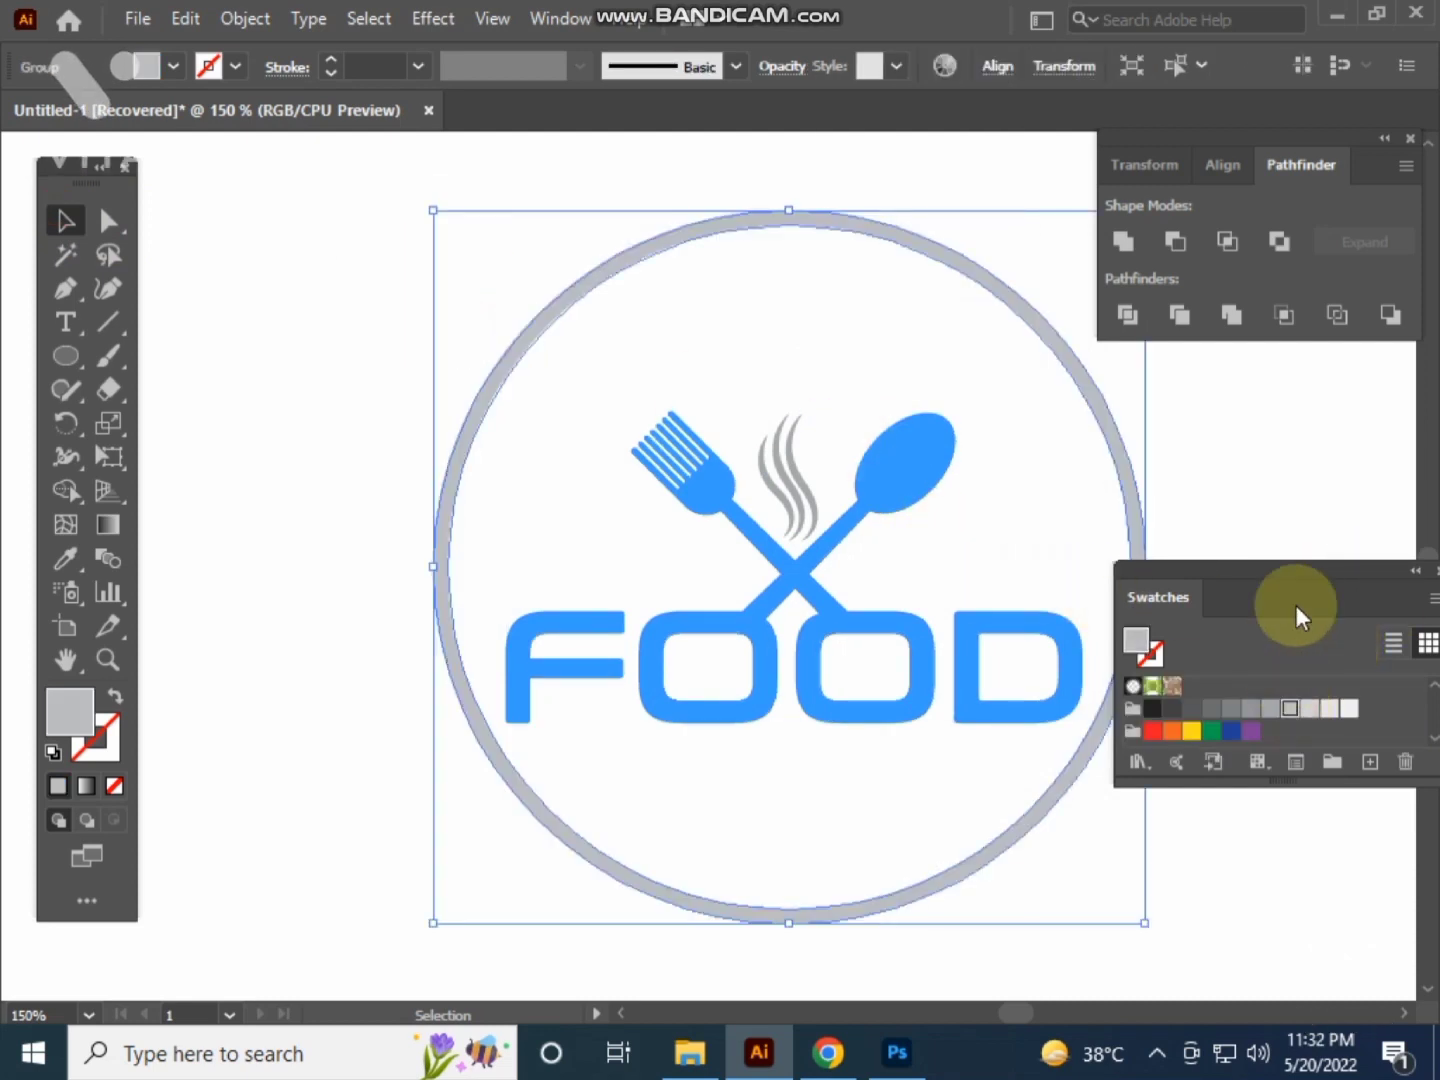
left_click(1179, 436)
left_click_drag(1039, 409, 860, 354)
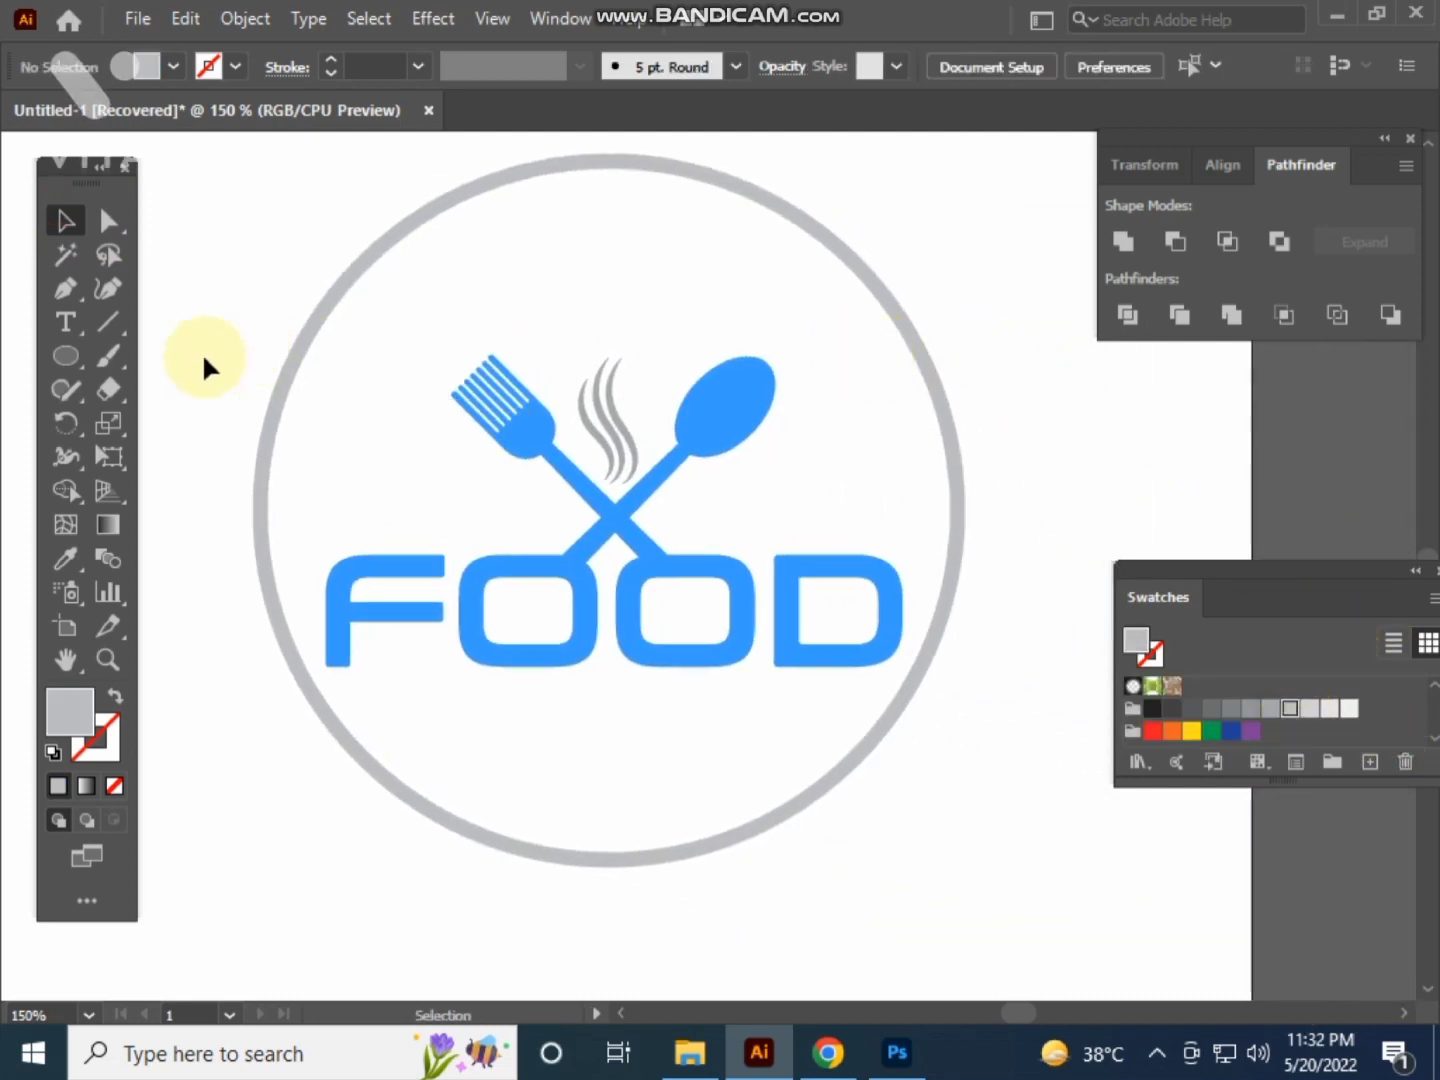
- Draw a grey star below FOOD and move it slightly lower
left_click_drag(78, 356, 166, 490)
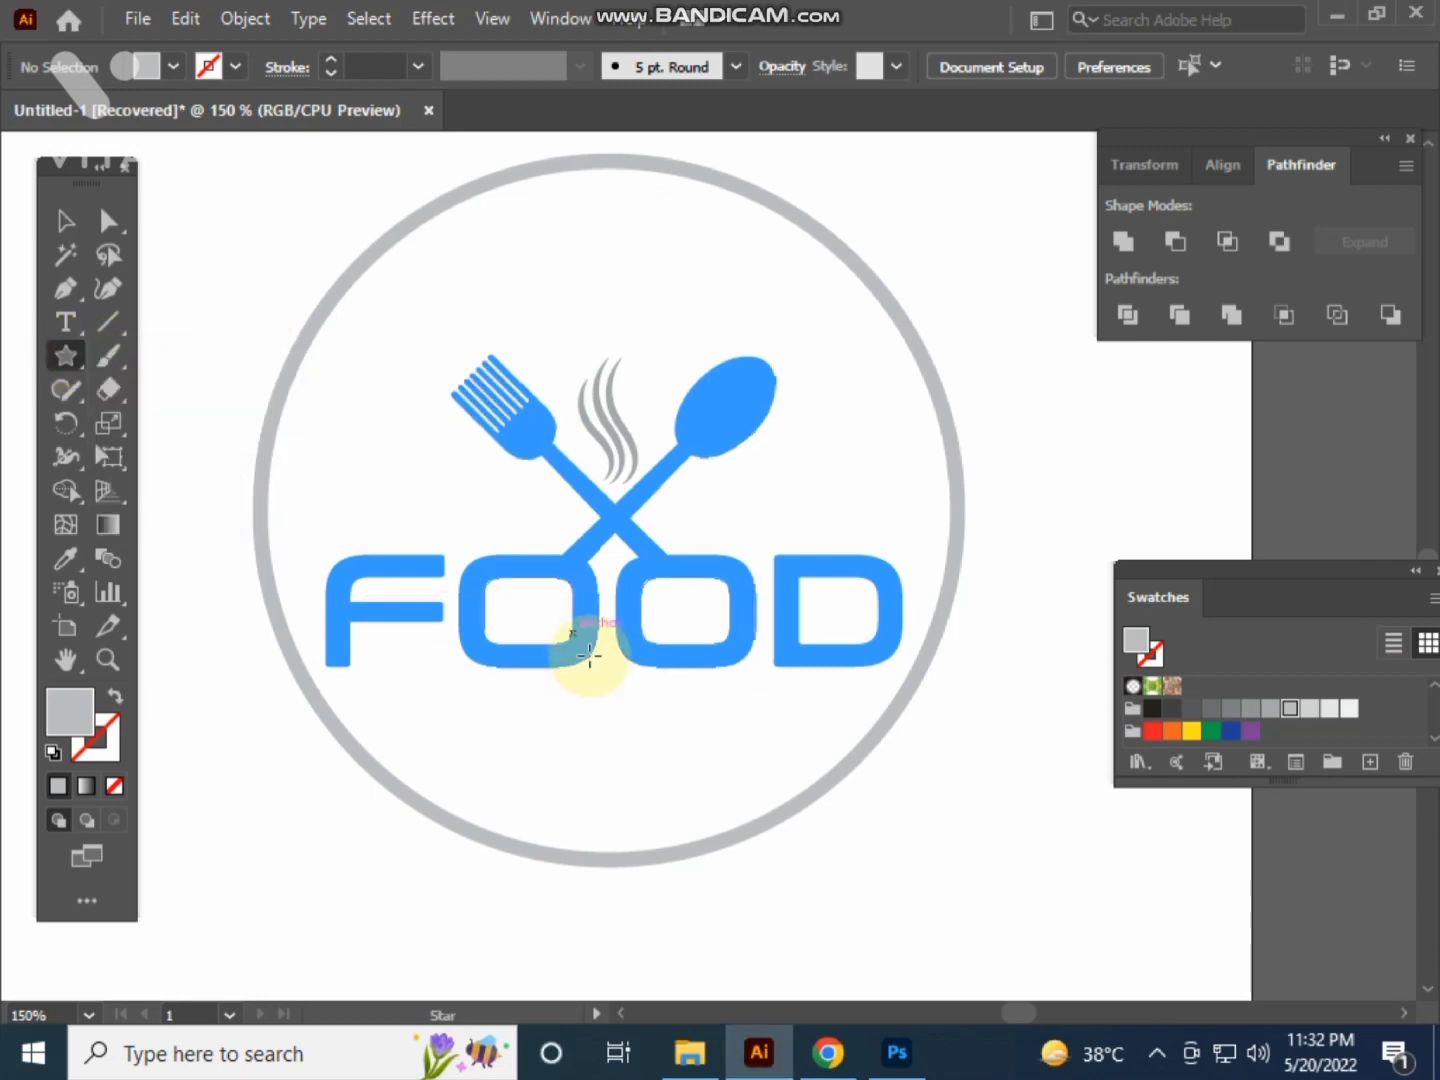
scroll(590, 654, "up", 1)
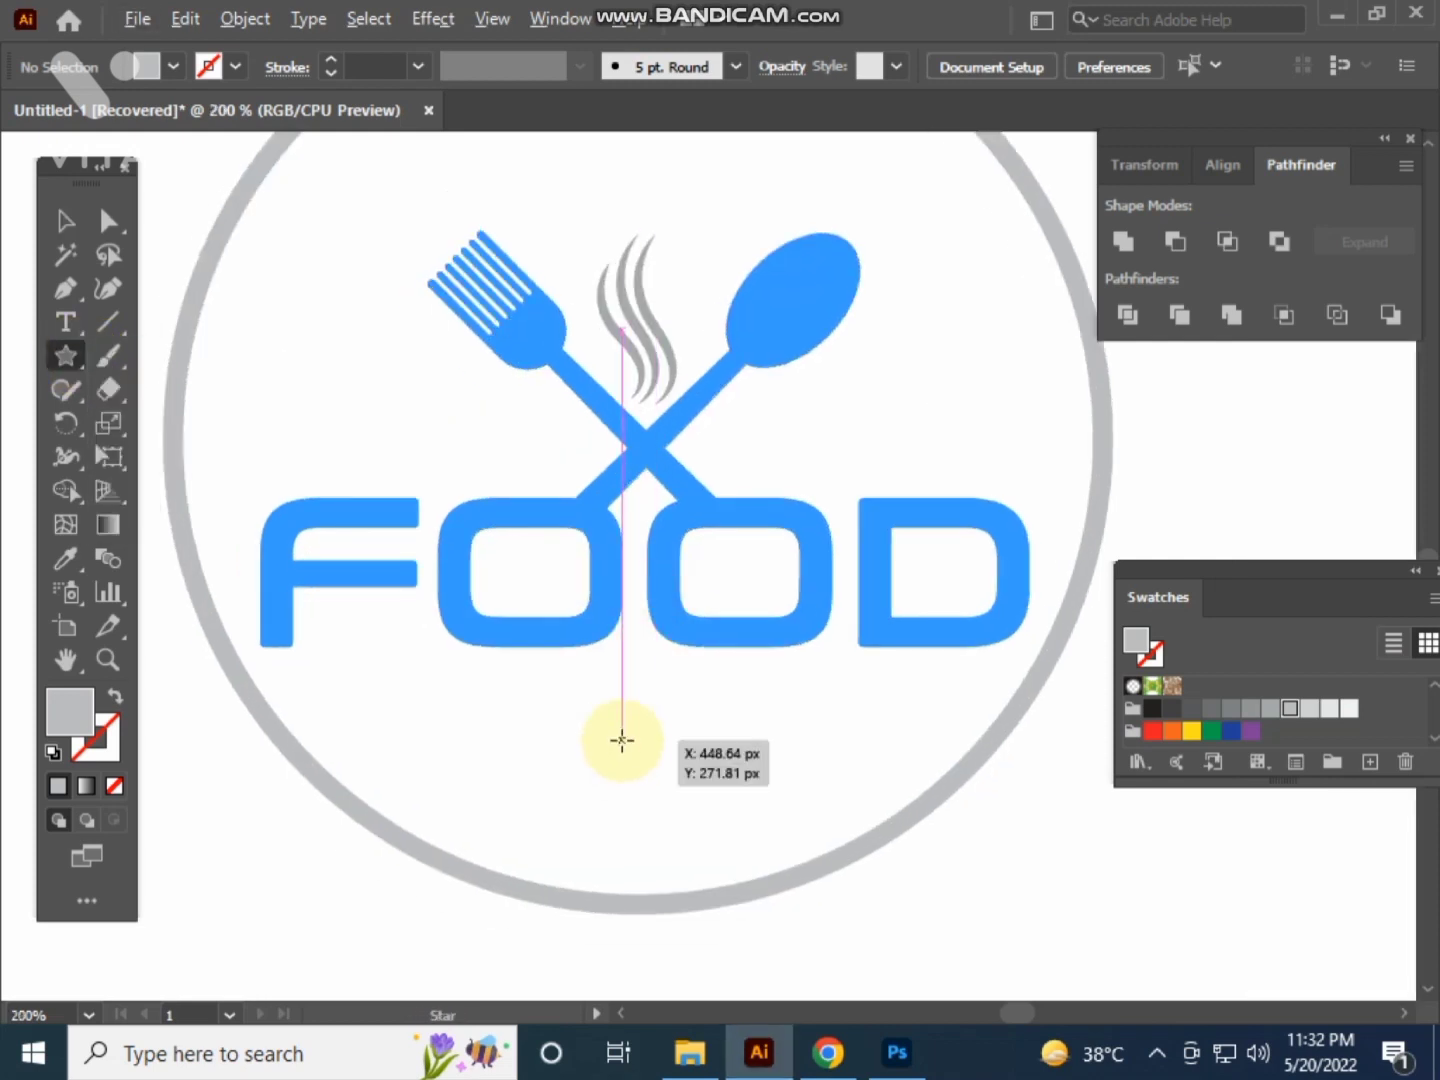
mouse_move(622, 740)
left_mouse_down()
mouse_move(655, 778)
mouse_move(611, 761)
mouse_move(618, 776)
left_mouse_up()
left_click(1032, 911)
left_click(965, 855)
left_click_drag(841, 849, 886, 855)
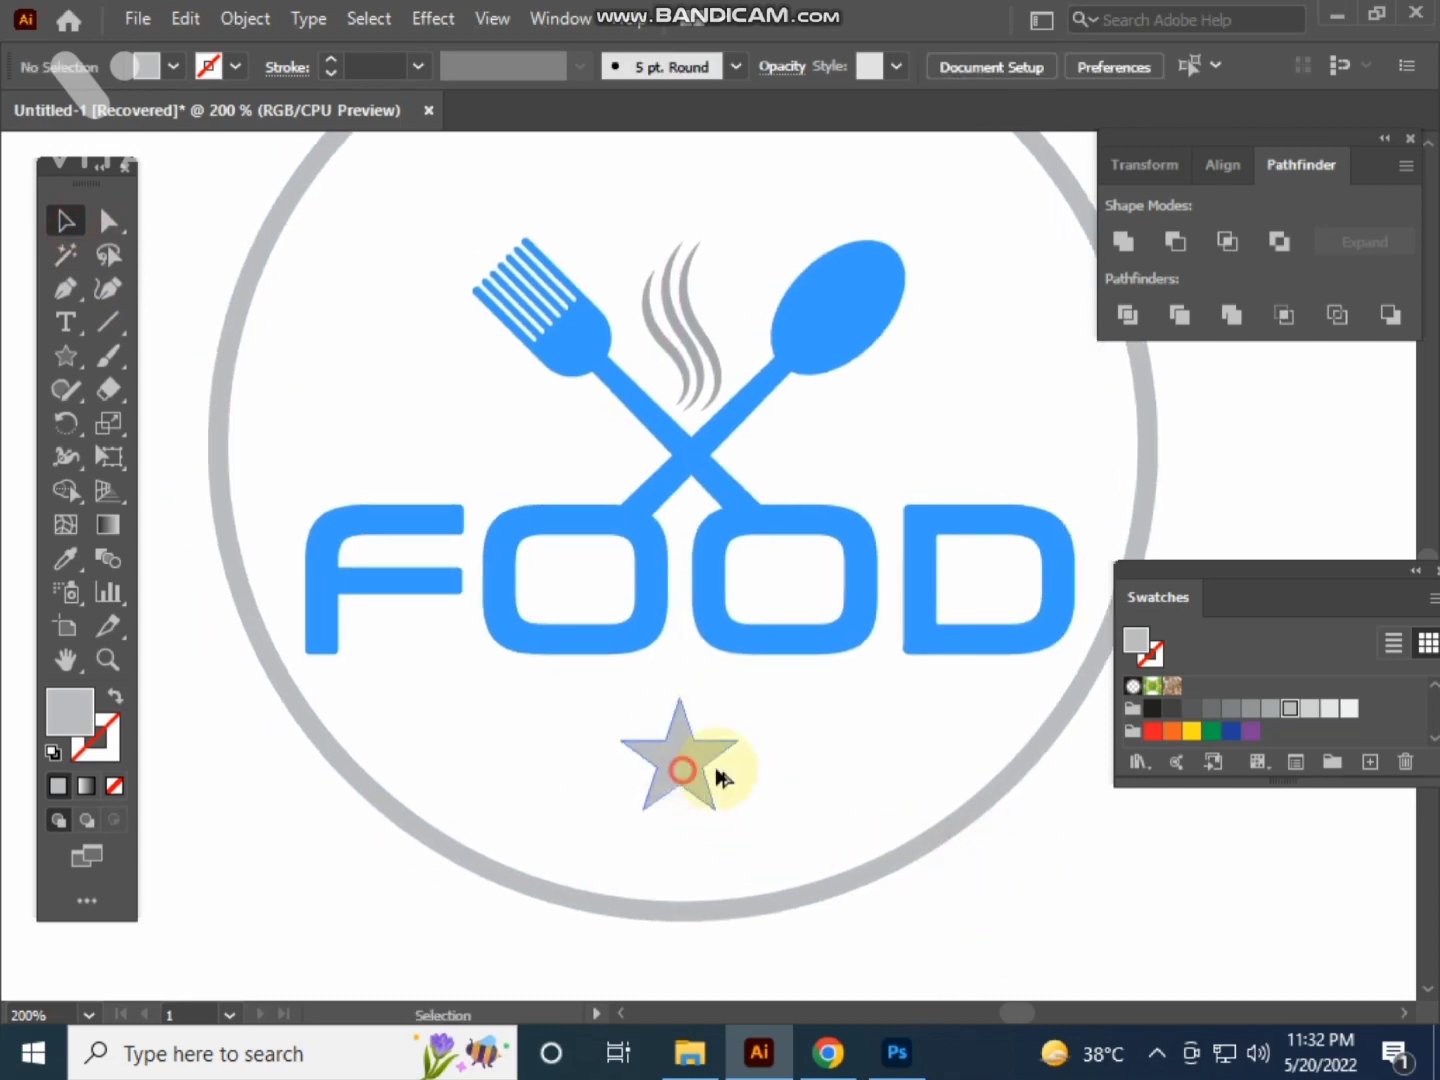
- Duplicate the star to its right and left sides
left_click_drag(720, 779, 810, 772)
key("ctrl+shift+a")
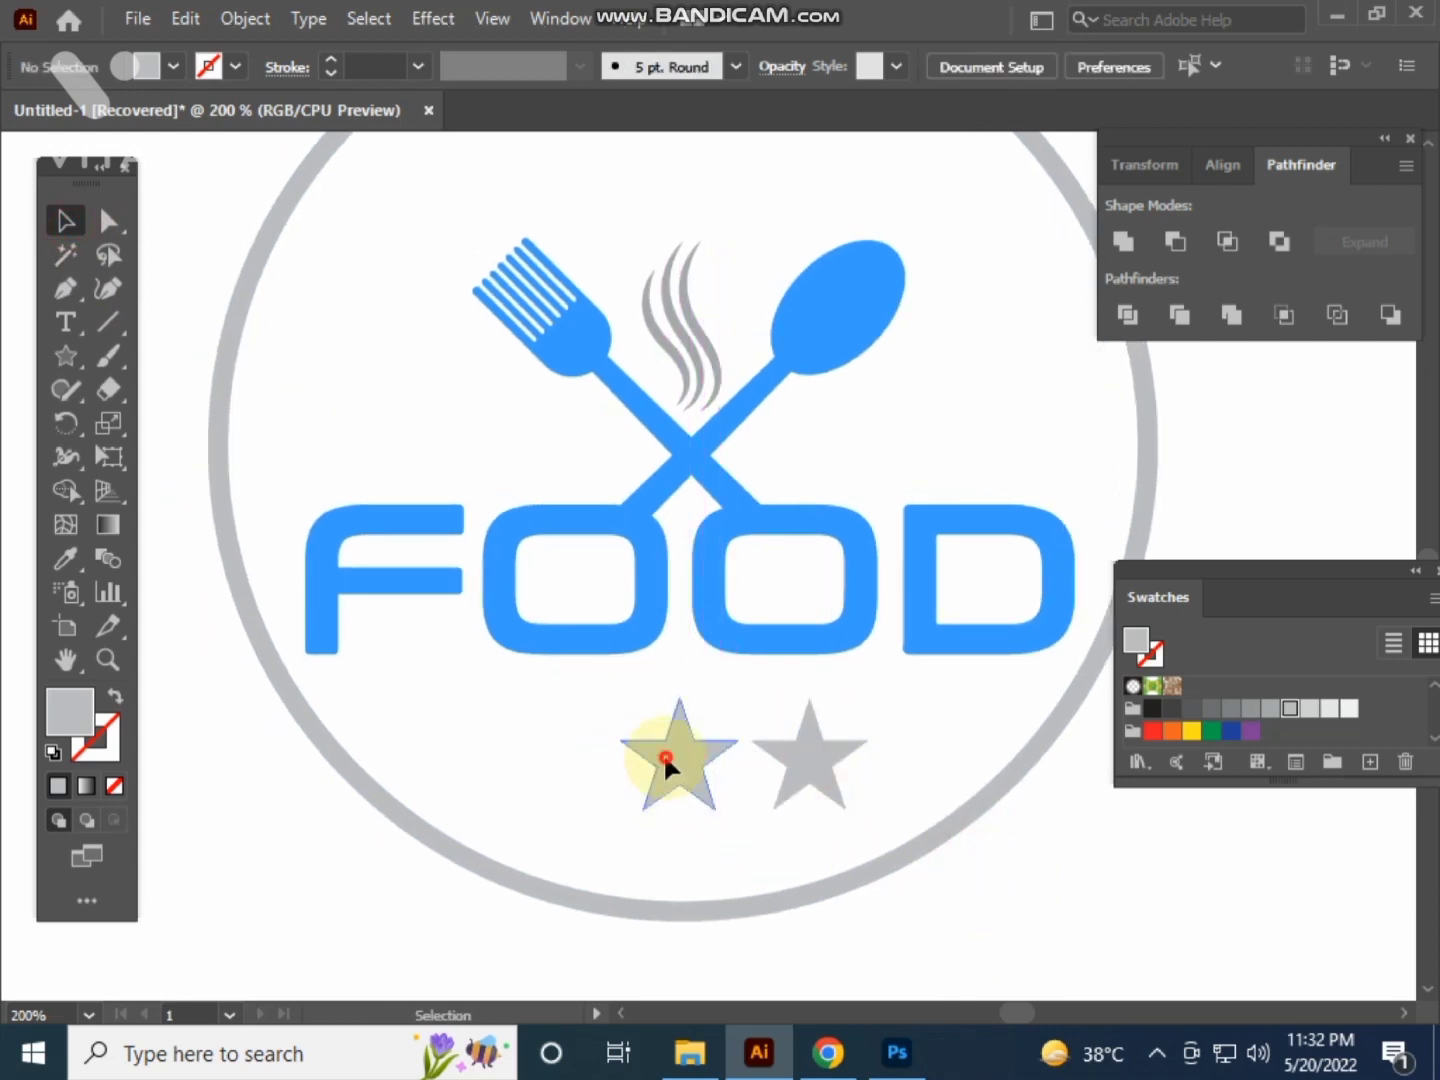
left_click_drag(666, 762, 533, 762)
- Shrink the right and left stars so a larger centre star is flanked by smaller ones
left_click(794, 745)
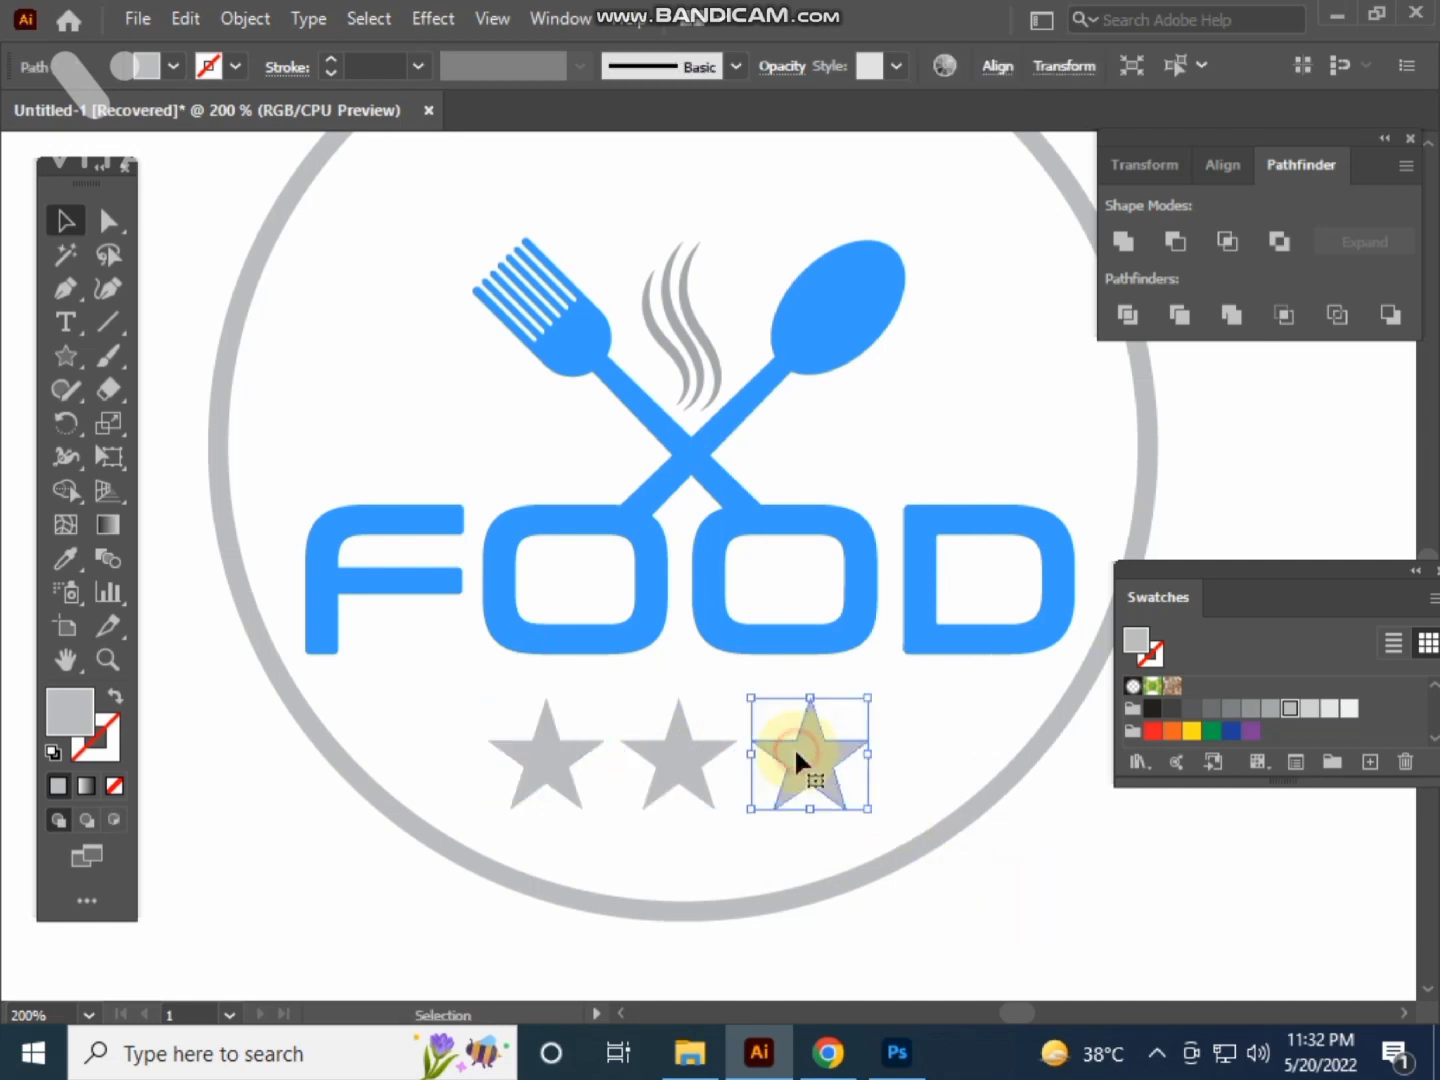
scroll(795, 750, "up", 2)
mouse_move(932, 635)
left_mouse_down()
mouse_move(923, 668)
mouse_move(934, 674)
left_mouse_up()
scroll(760, 700, "left", 3)
left_click(515, 716)
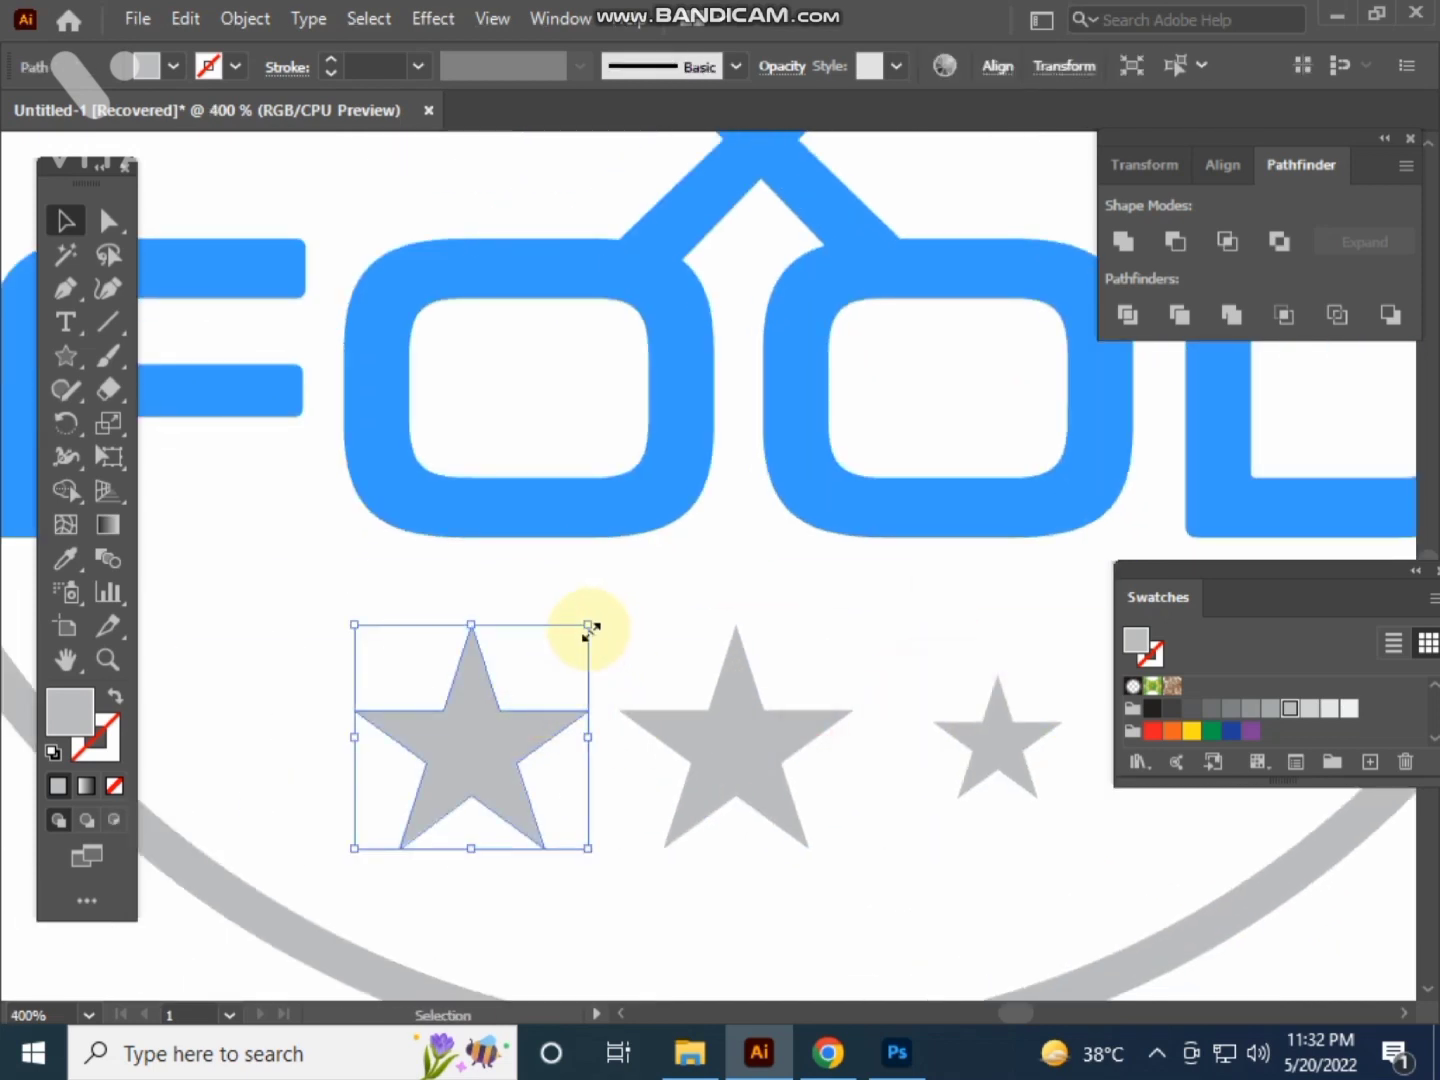
left_click_drag(583, 622, 555, 672)
left_click(644, 628)
- Select the blue fork, spoon and FOOD artwork and nudge it up
scroll(643, 628, "down", 3)
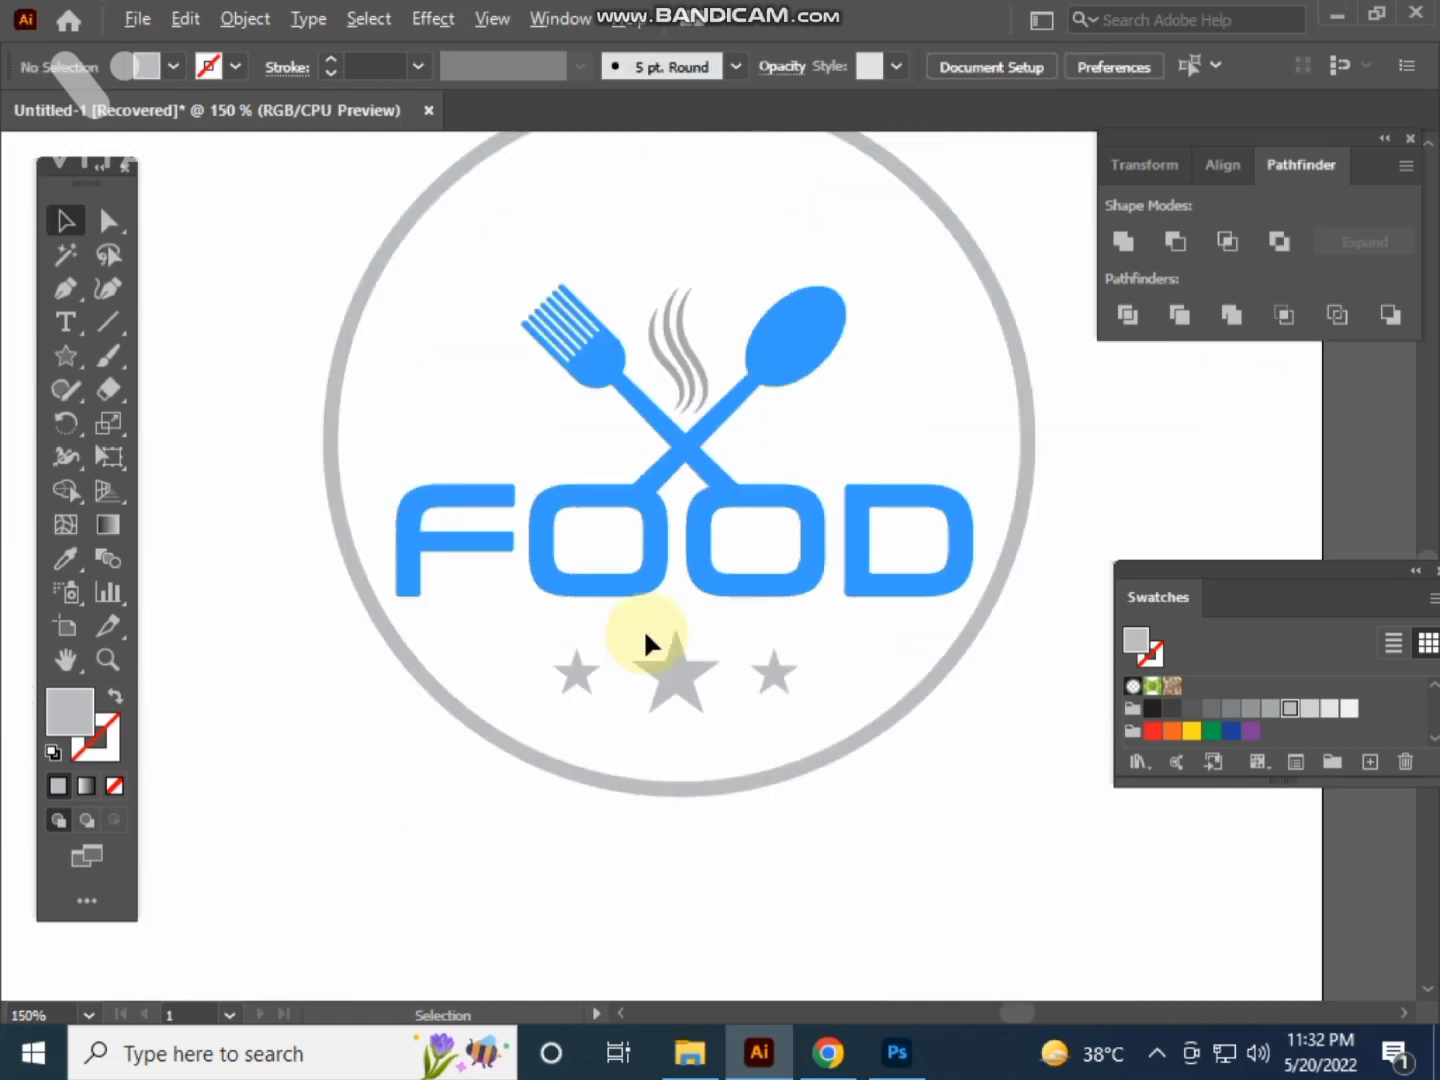
left_click_drag(652, 644, 692, 737)
left_click(816, 640)
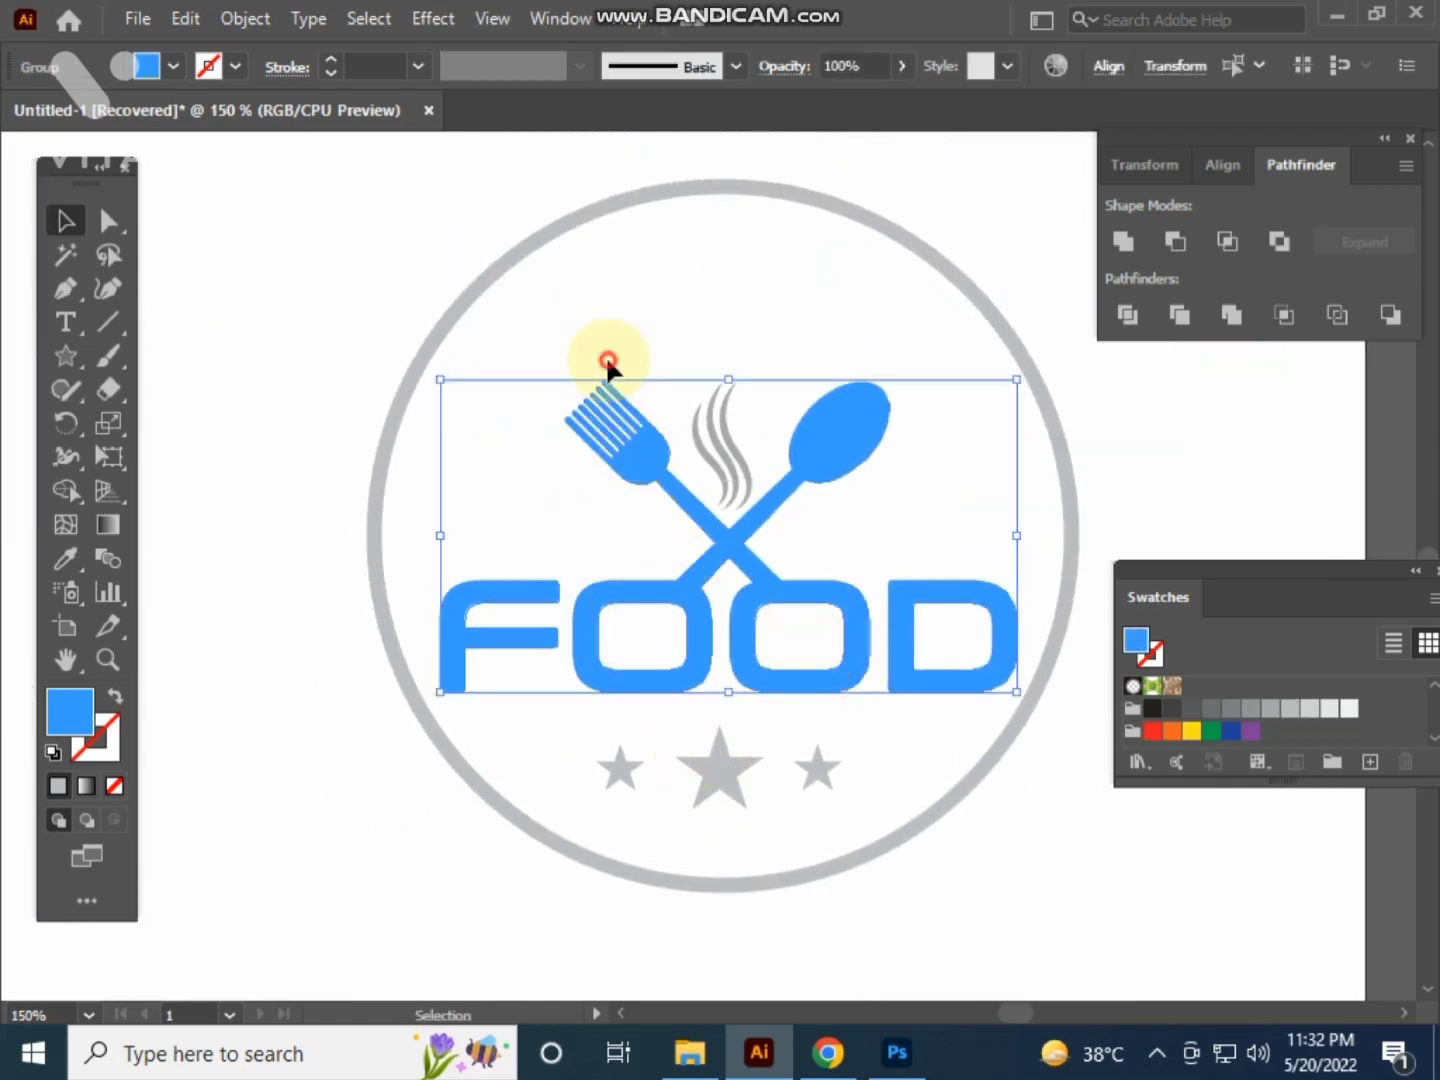
left_click_drag(607, 361, 845, 666)
key("Up")
key("Up")
key("Up")
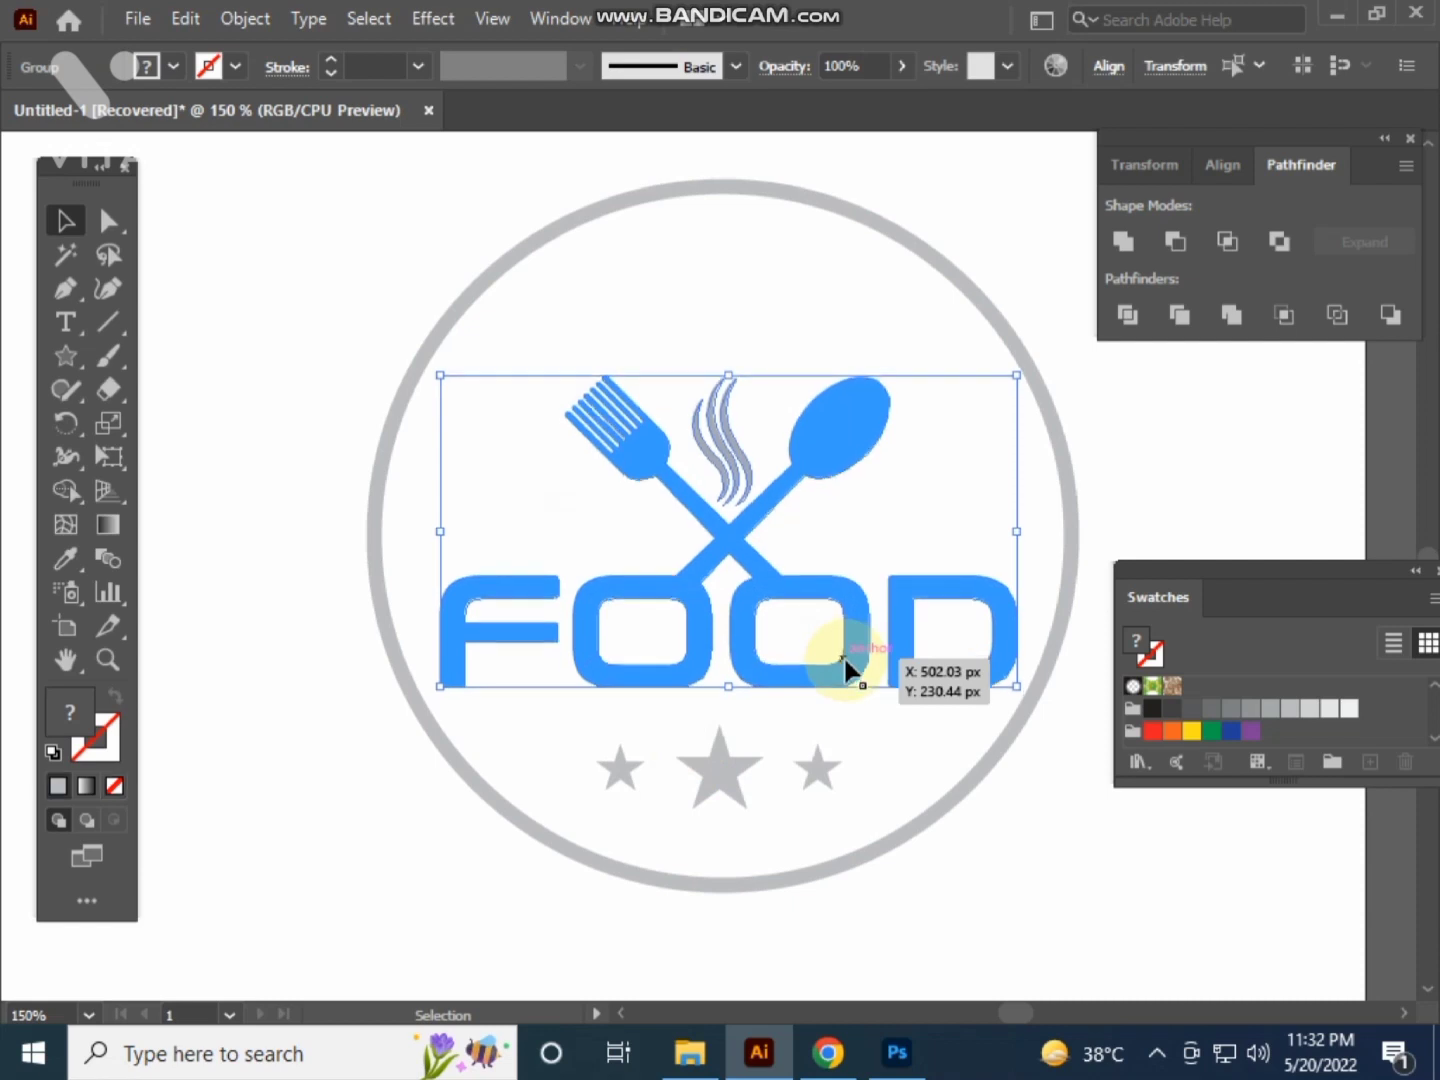
- Deselect the artwork and centre the finished logo in view
left_click(1141, 466)
scroll(1136, 467, "down", 1)
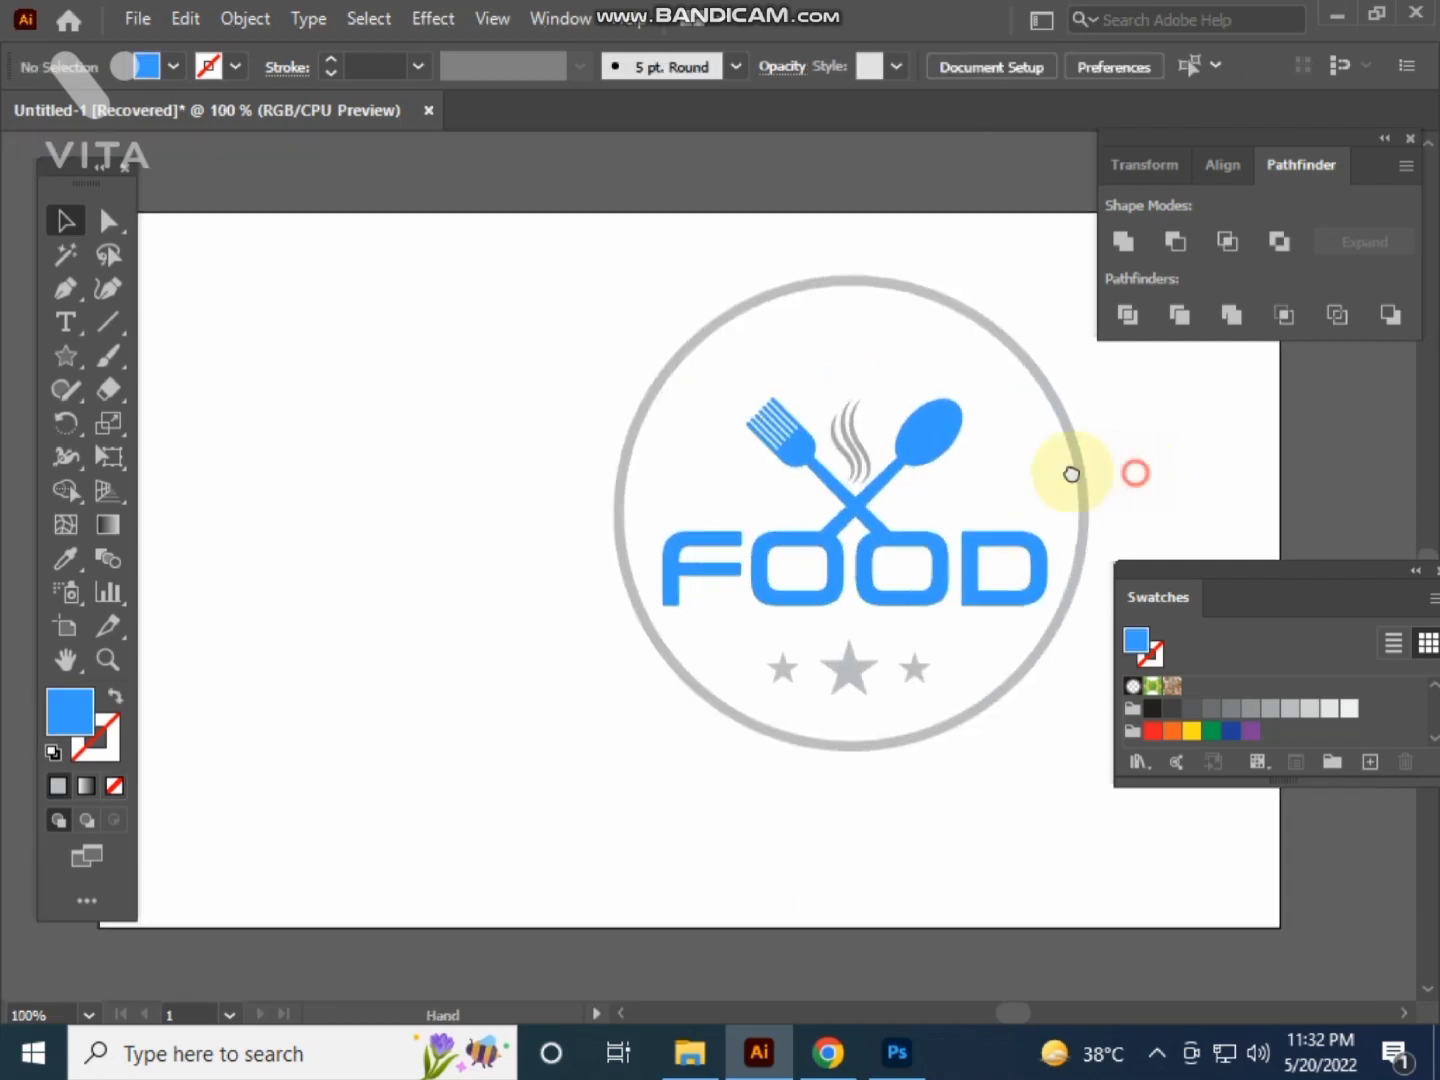
left_click_drag(1071, 474, 932, 490)
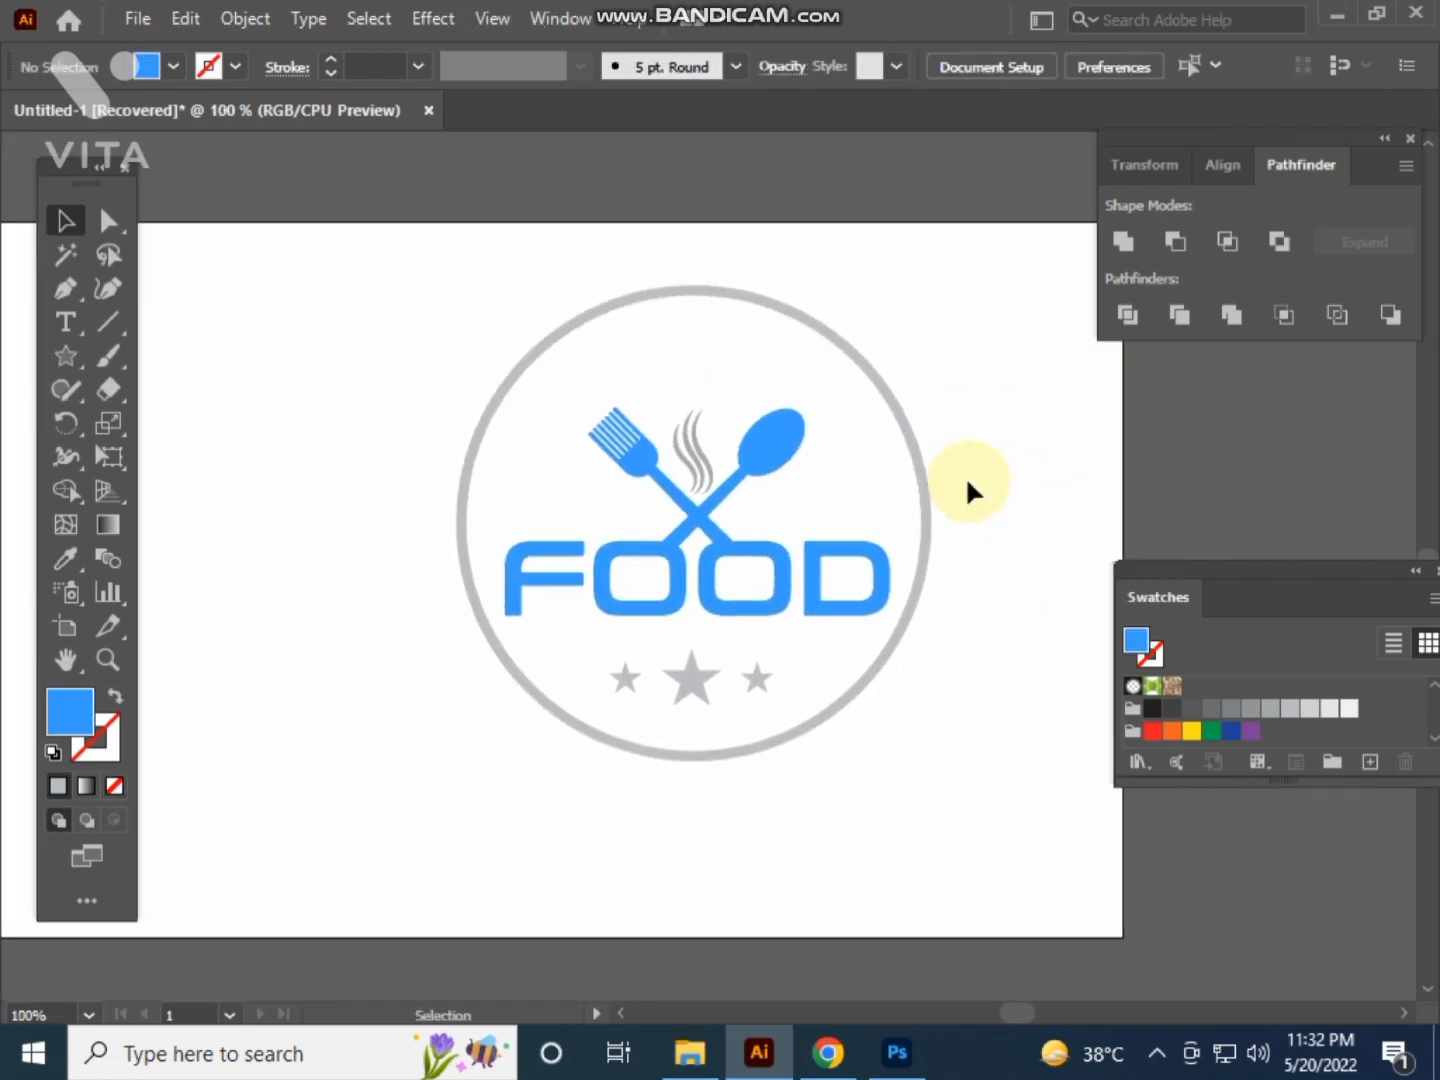